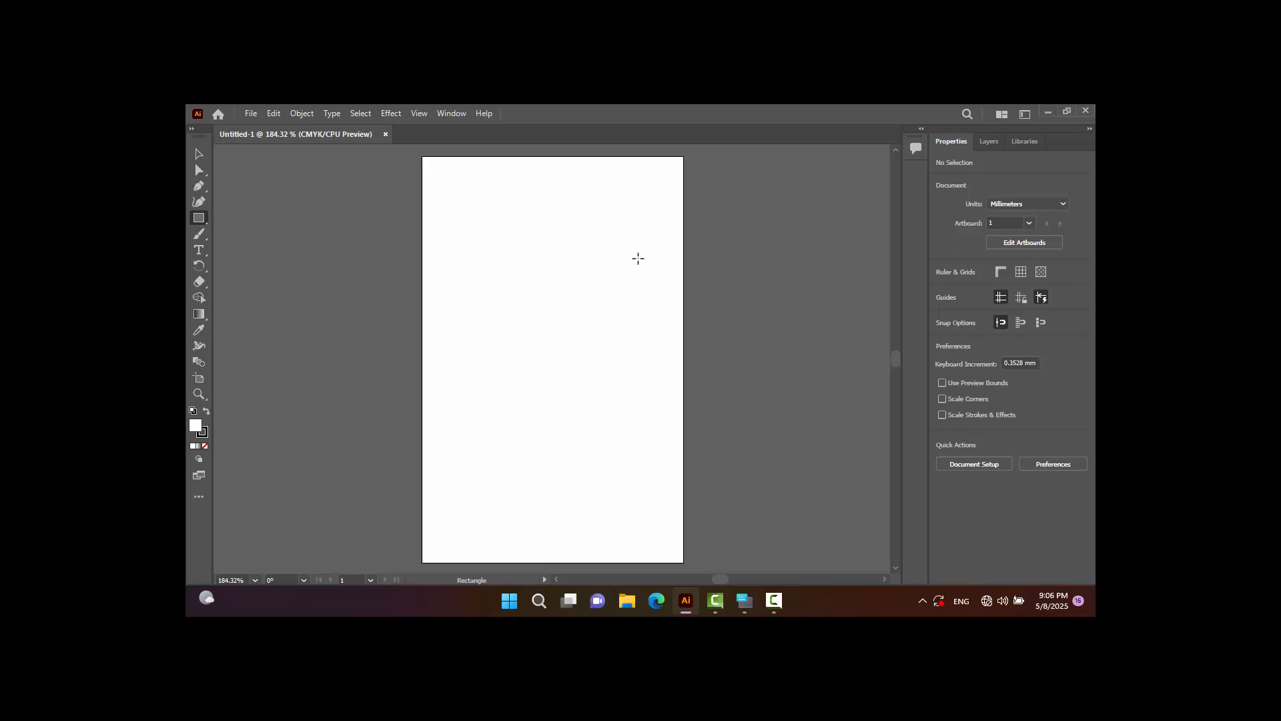
Draw a rectangle about 12.7 by 2.9 mm in the artboard's upper right area and remove its stroke.
{"action": "left_click_drag", "start_coordinate": [586, 247], "coordinate": [648, 262]}
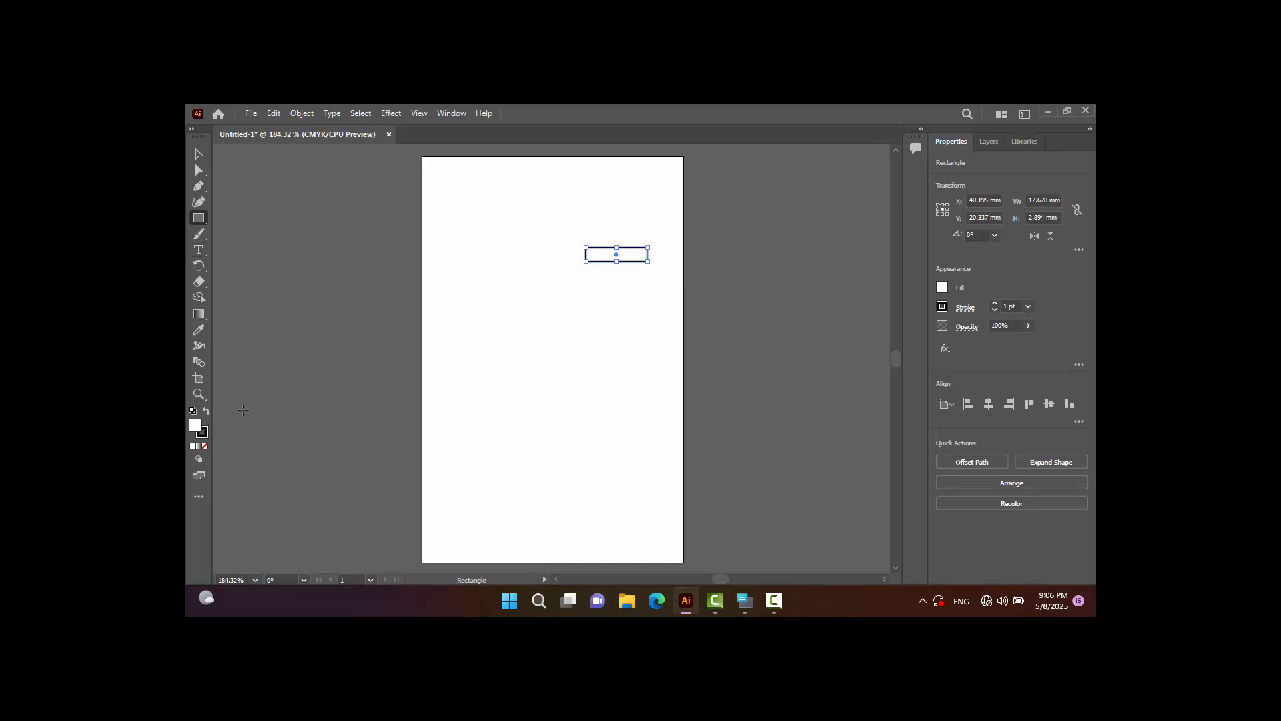
{"action": "left_click", "coordinate": [995, 310]}
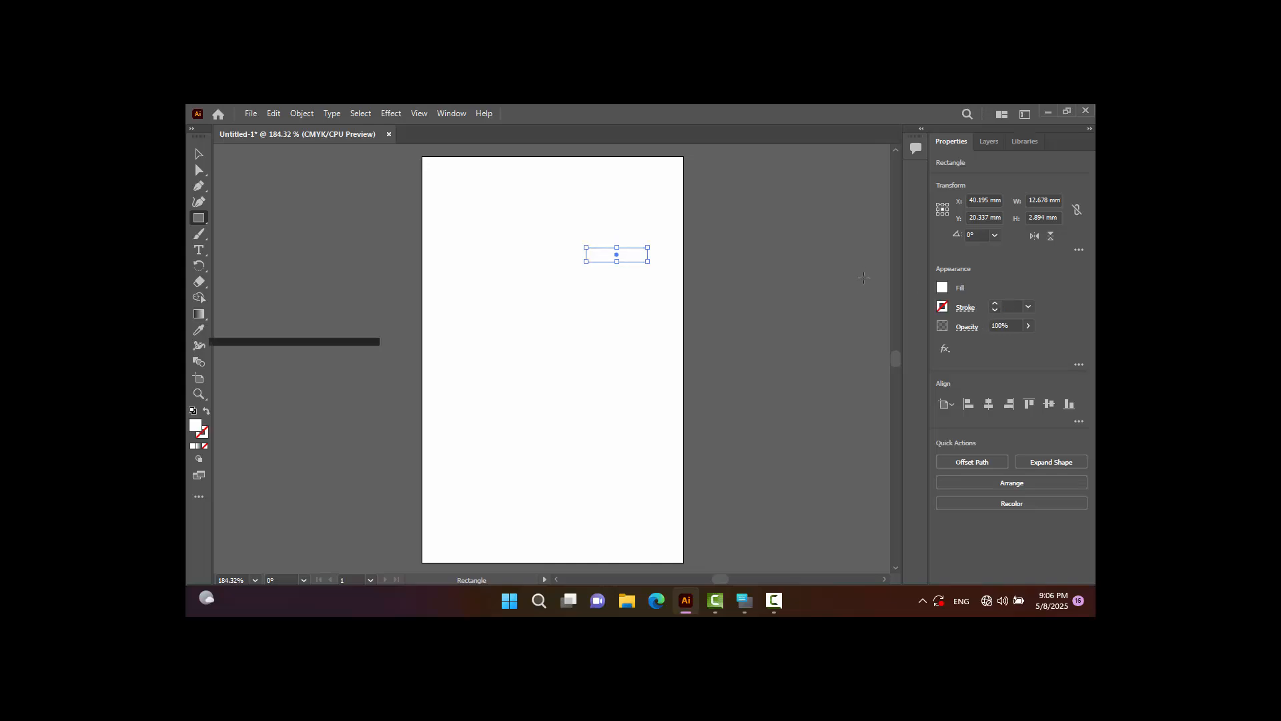
Try red, brown, pink and black fills on the rectangle using the CMYK colour spectrum.
{"action": "left_click", "coordinate": [944, 286]}
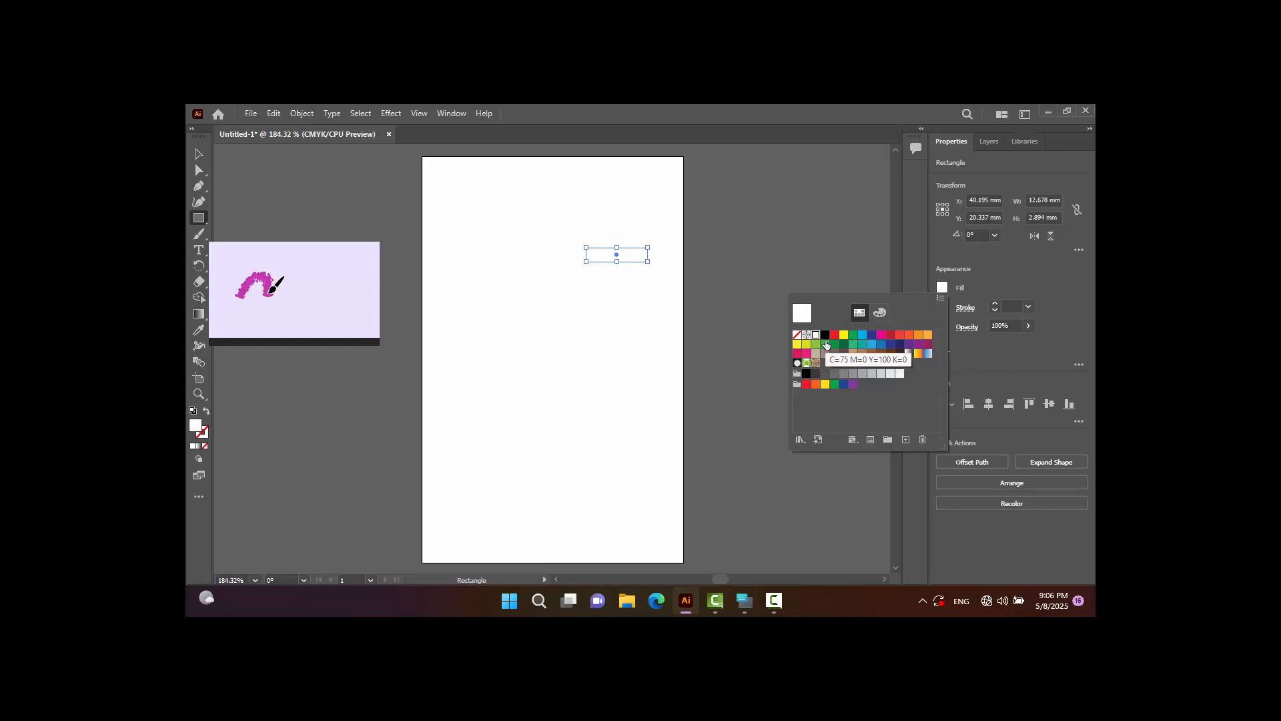
{"action": "left_click", "coordinate": [881, 312]}
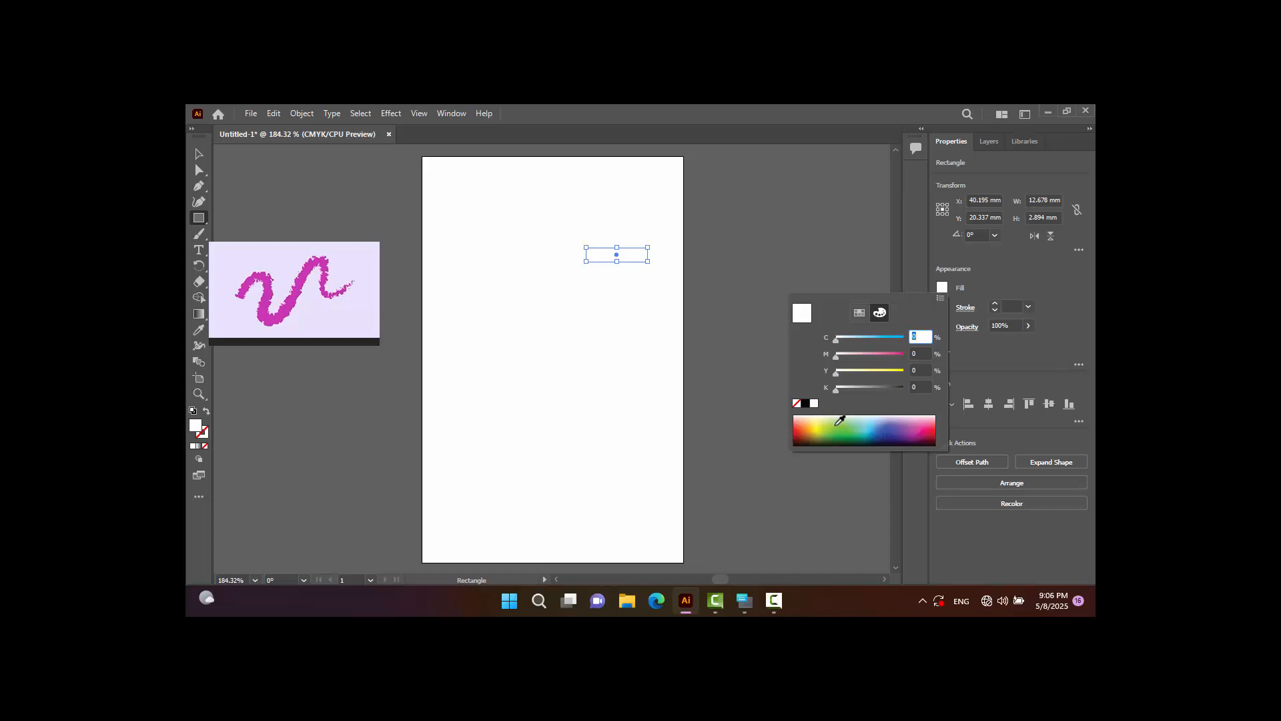
{"action": "left_click_drag", "start_coordinate": [929, 427], "coordinate": [931, 429]}
{"action": "left_click", "coordinate": [931, 425]}
{"action": "left_click", "coordinate": [936, 421]}
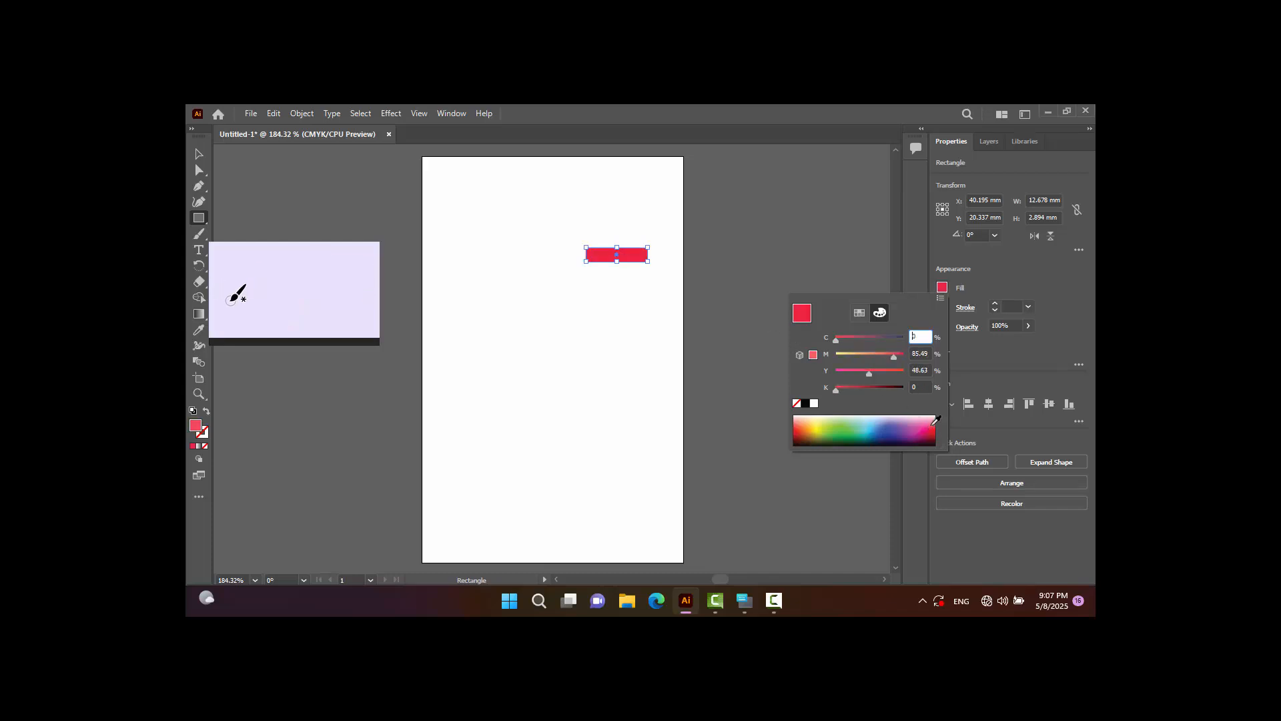
{"action": "mouse_move", "coordinate": [940, 416]}
{"action": "left_mouse_down"}
{"action": "mouse_move", "coordinate": [935, 429]}
{"action": "mouse_move", "coordinate": [806, 430]}
{"action": "left_mouse_up"}
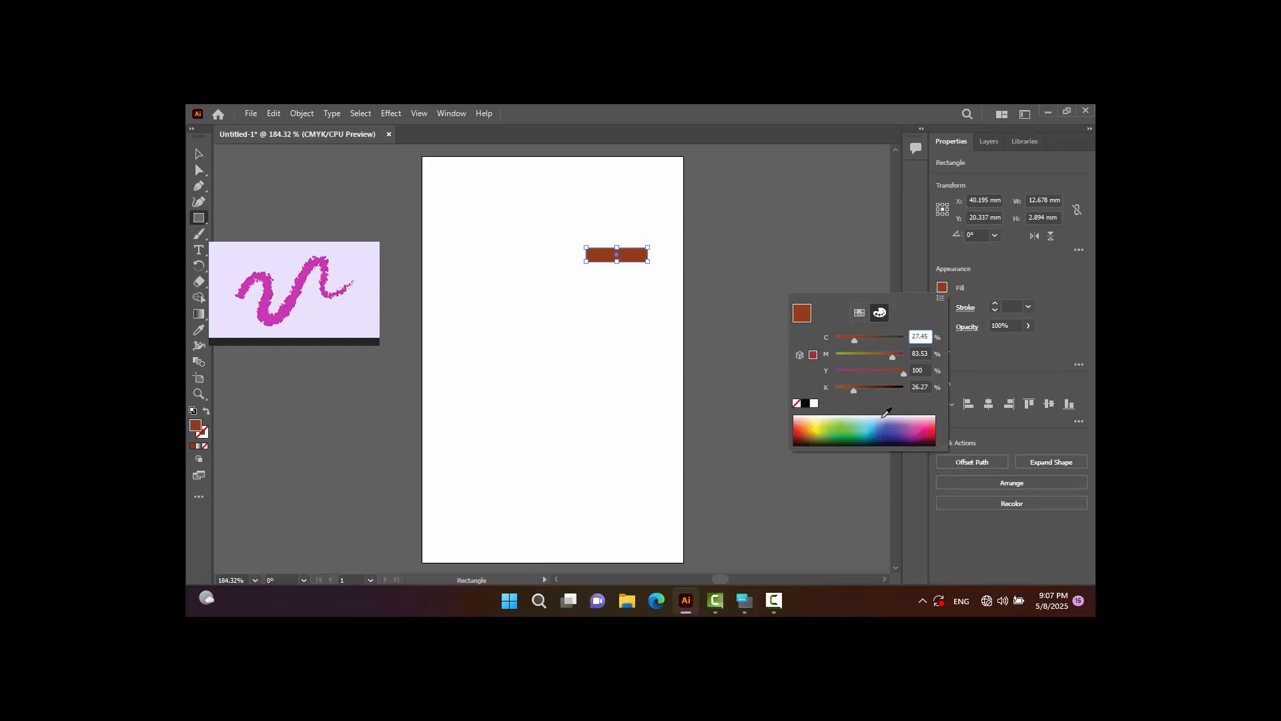
{"action": "left_click", "coordinate": [909, 418]}
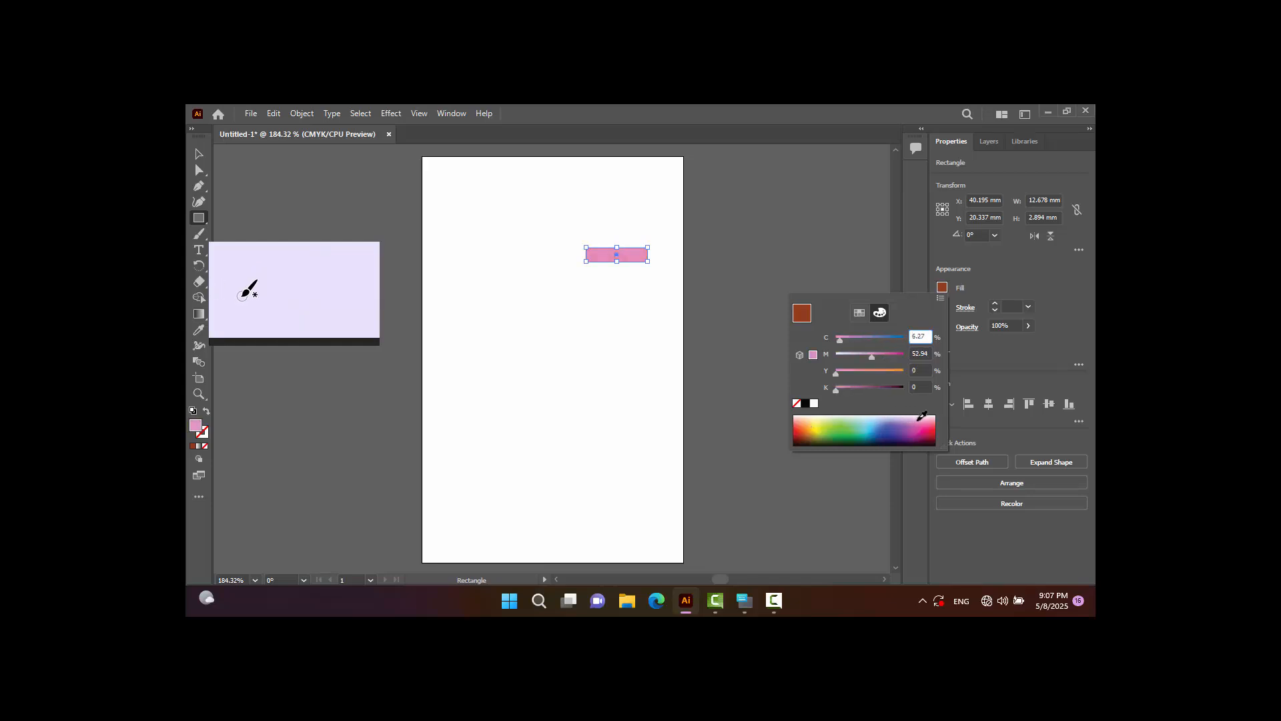
{"action": "left_click_drag", "start_coordinate": [924, 421], "coordinate": [941, 429]}
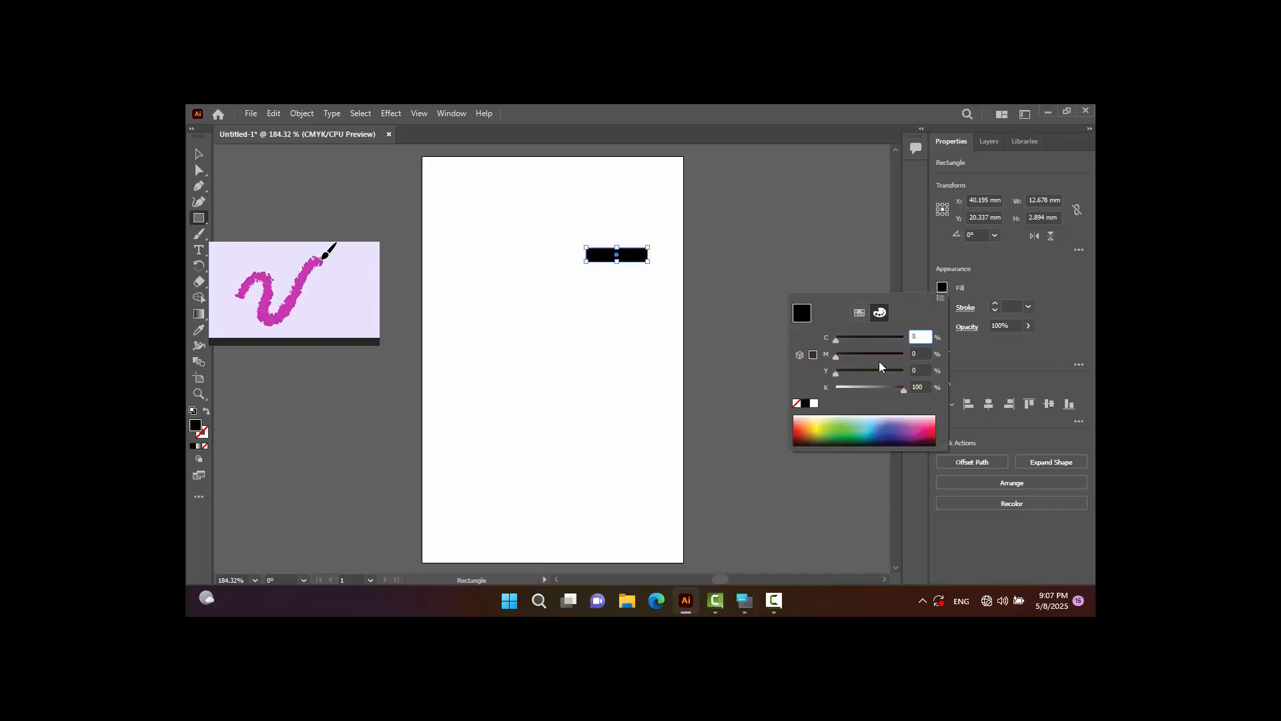
Fill the rectangle with the red C=0 M=90 Y=85 K=0 swatch, leaving the swatch's options unedited.
{"action": "left_click", "coordinate": [860, 313]}
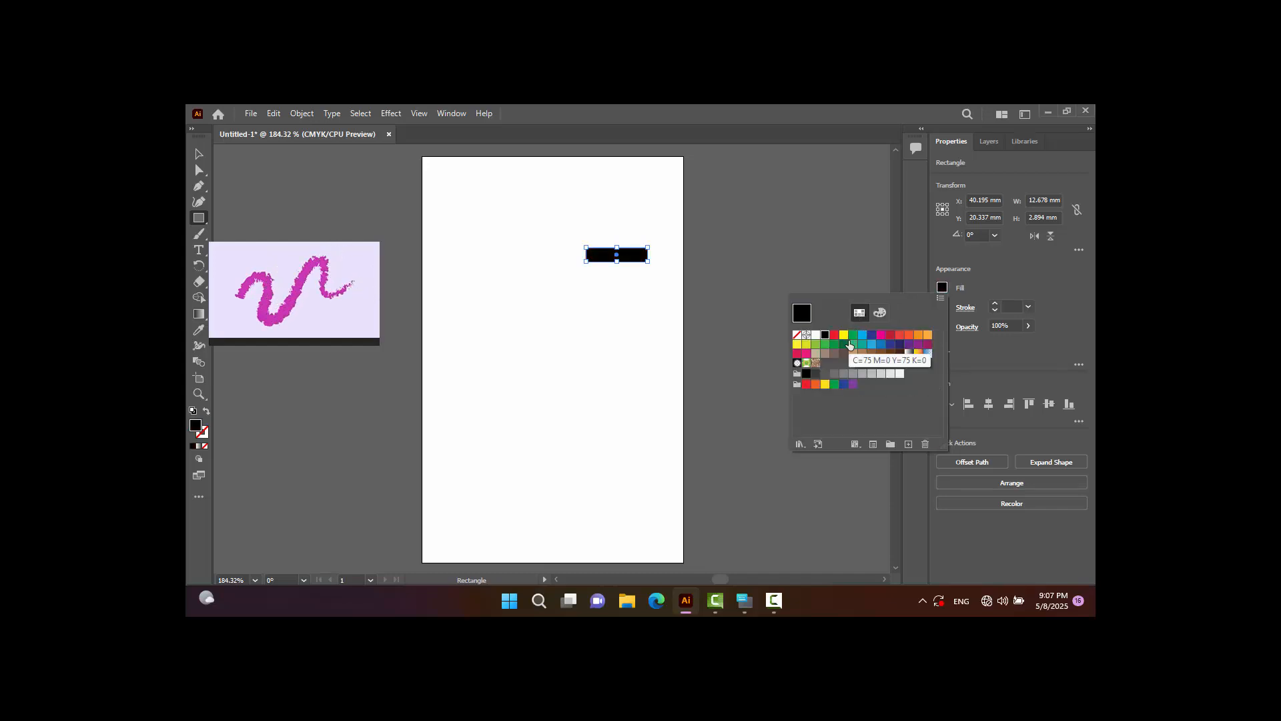
{"action": "left_click", "coordinate": [909, 335]}
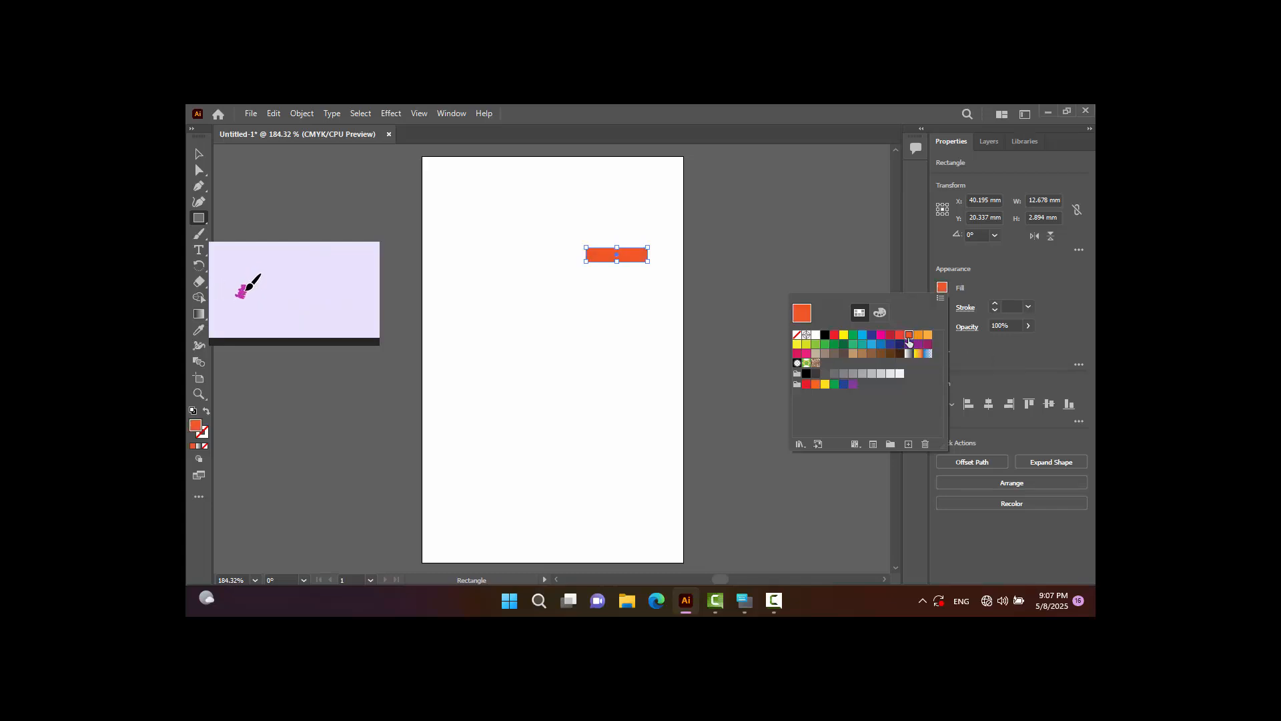
{"action": "left_click", "coordinate": [900, 335]}
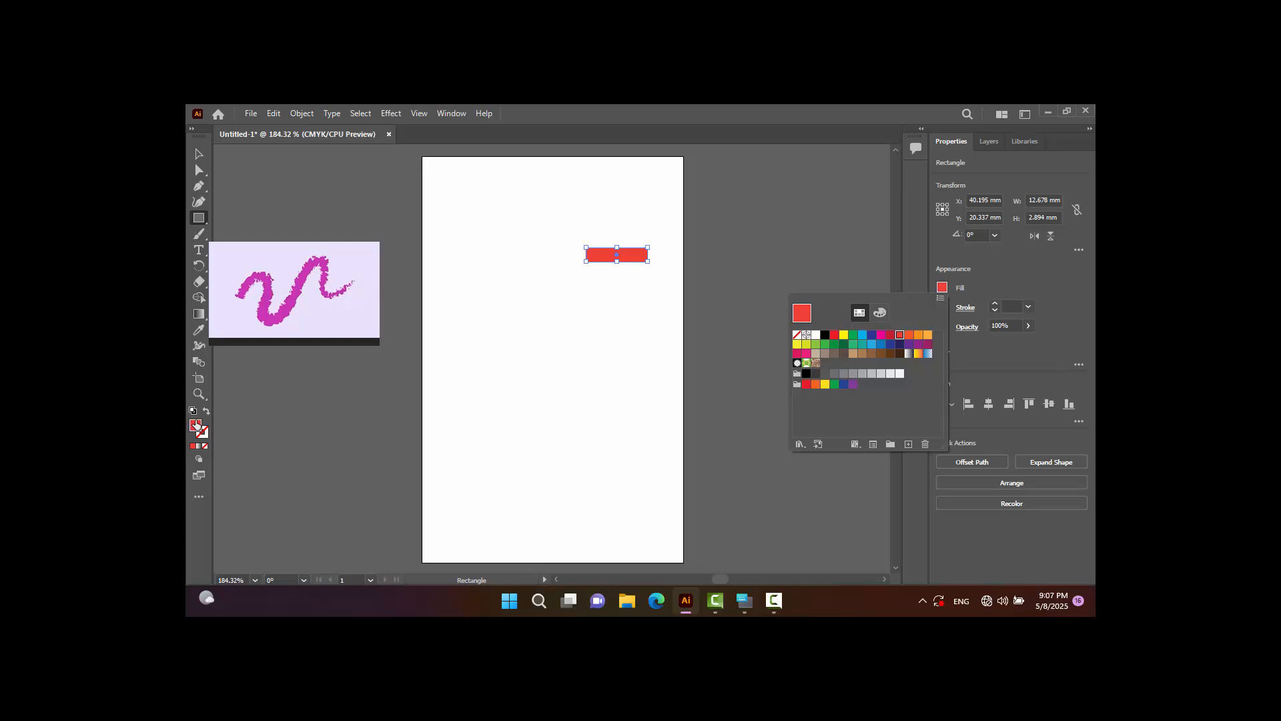
{"action": "double_click", "coordinate": [900, 335]}
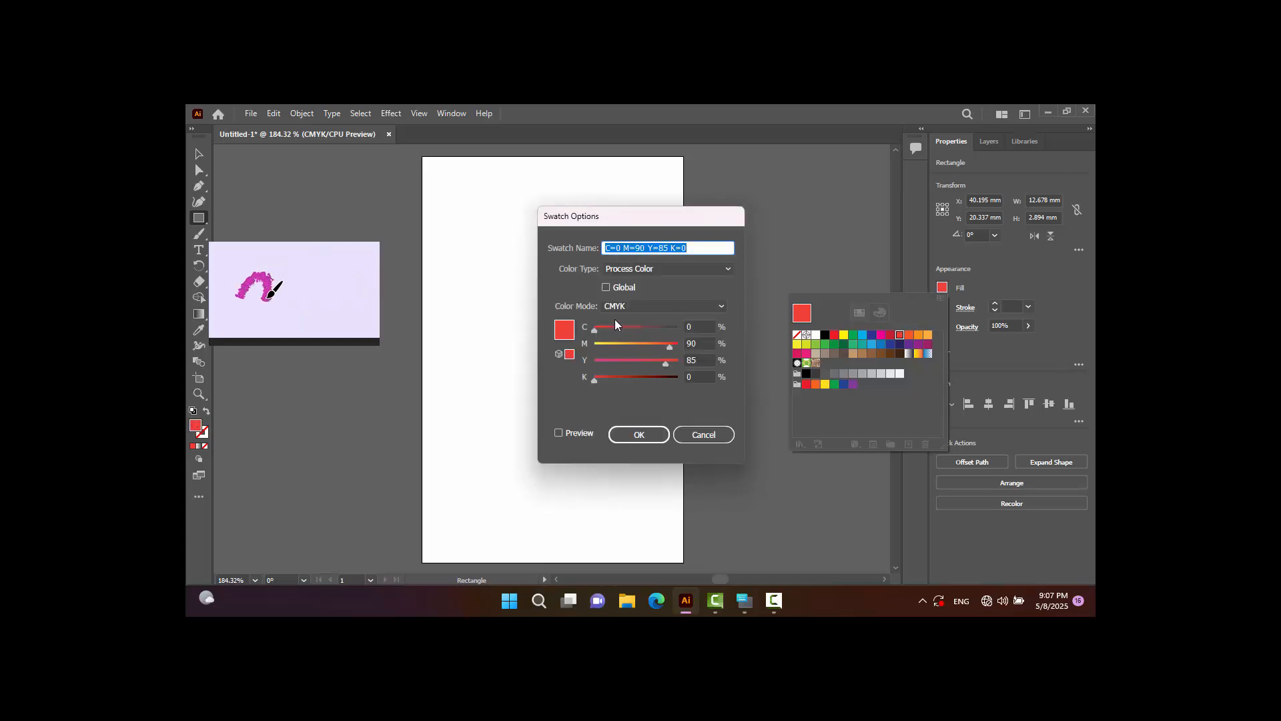
{"action": "left_click", "coordinate": [701, 434]}
{"action": "left_click", "coordinate": [953, 298]}
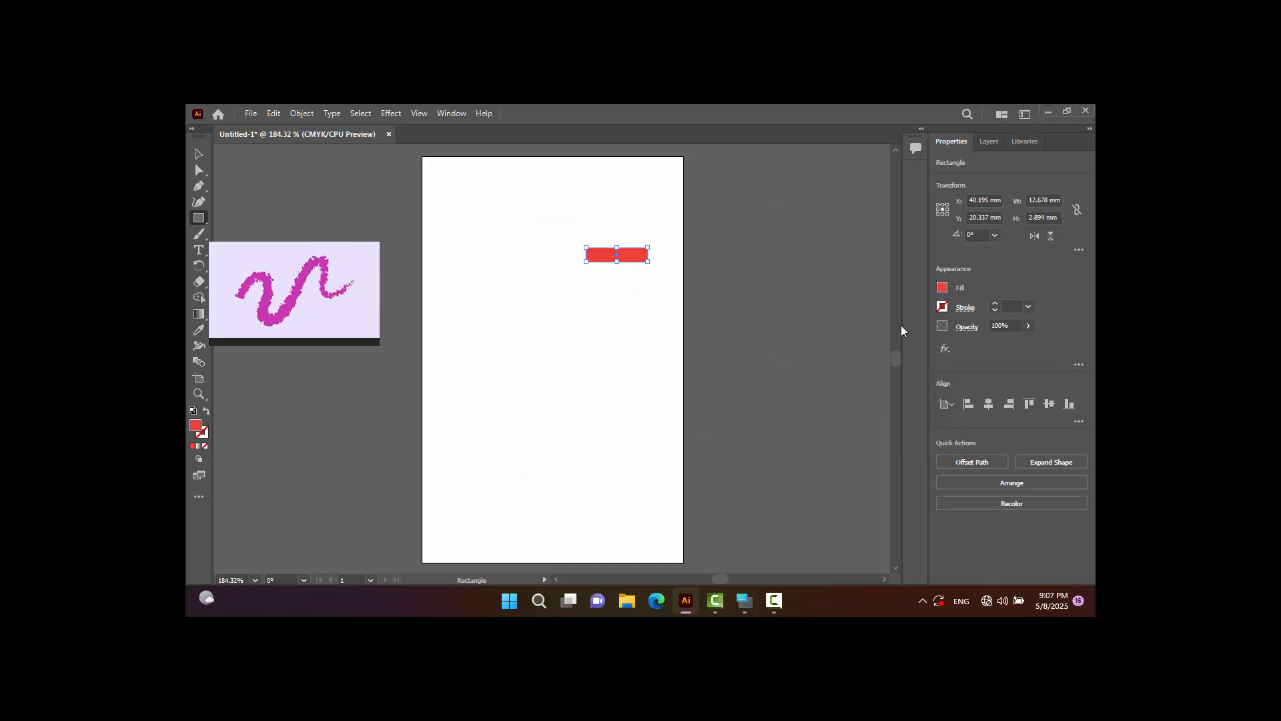
Change the rectangle's fill to a stronger red, EF1818, in the Color Picker.
{"action": "double_click", "coordinate": [197, 427]}
{"action": "left_click_drag", "start_coordinate": [634, 266], "coordinate": [884, 193]}
{"action": "mouse_move", "coordinate": [847, 266]}
{"action": "left_mouse_down"}
{"action": "mouse_move", "coordinate": [859, 306]}
{"action": "mouse_move", "coordinate": [838, 322]}
{"action": "mouse_move", "coordinate": [816, 281]}
{"action": "mouse_move", "coordinate": [834, 254]}
{"action": "mouse_move", "coordinate": [886, 251]}
{"action": "mouse_move", "coordinate": [900, 237]}
{"action": "left_mouse_up"}
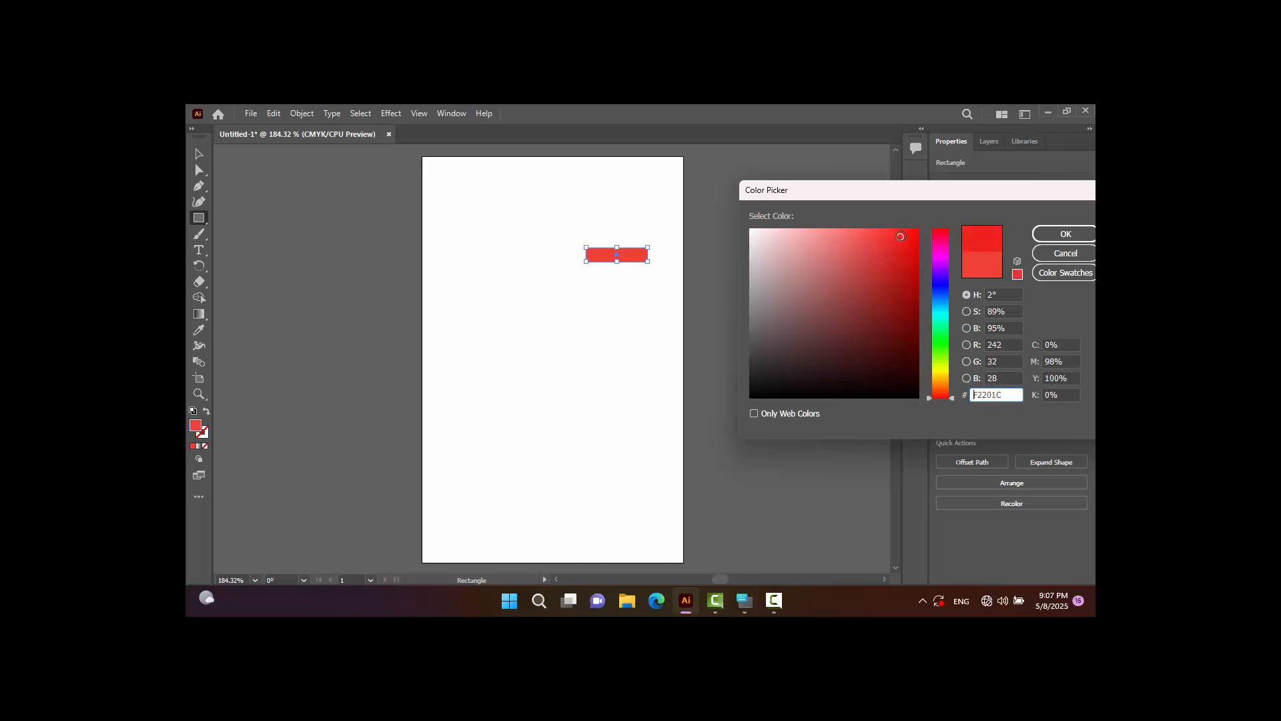
{"action": "left_click", "coordinate": [1072, 237]}
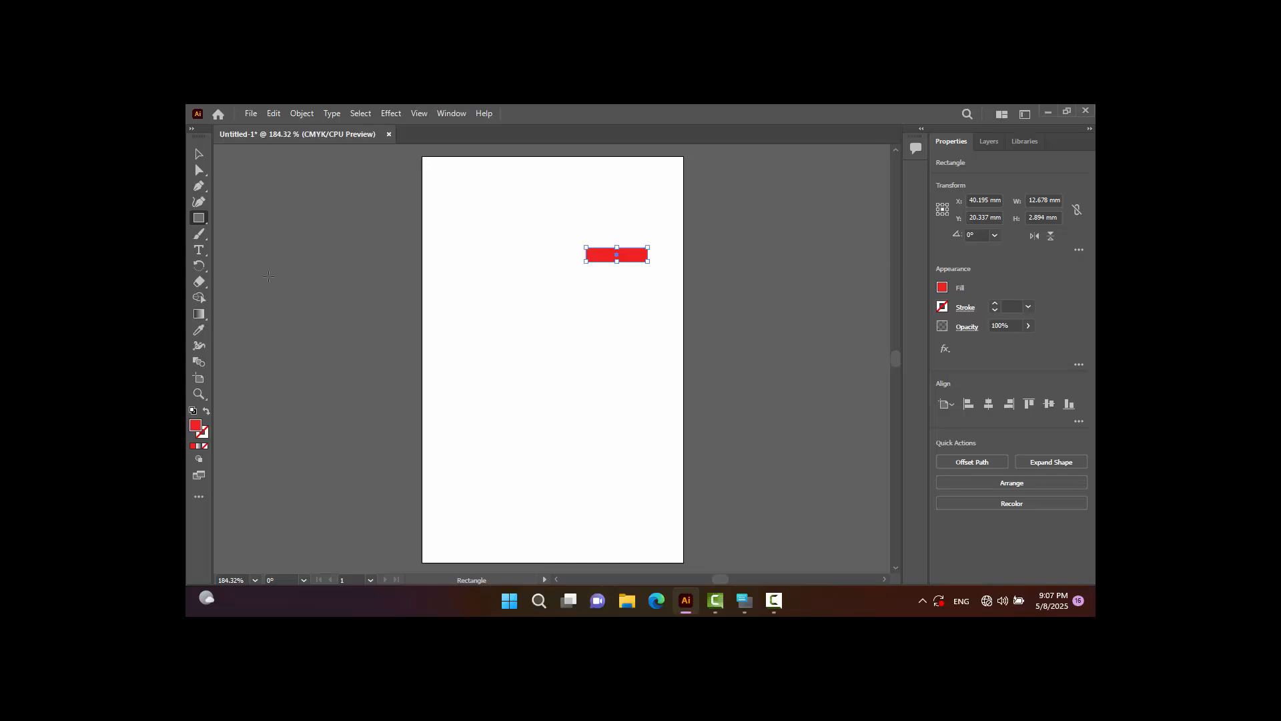
{"action": "double_click", "coordinate": [197, 431]}
{"action": "mouse_move", "coordinate": [901, 237]}
{"action": "left_mouse_down"}
{"action": "mouse_move", "coordinate": [899, 261]}
{"action": "mouse_move", "coordinate": [905, 244]}
{"action": "mouse_move", "coordinate": [887, 240]}
{"action": "mouse_move", "coordinate": [902, 238]}
{"action": "left_mouse_up"}
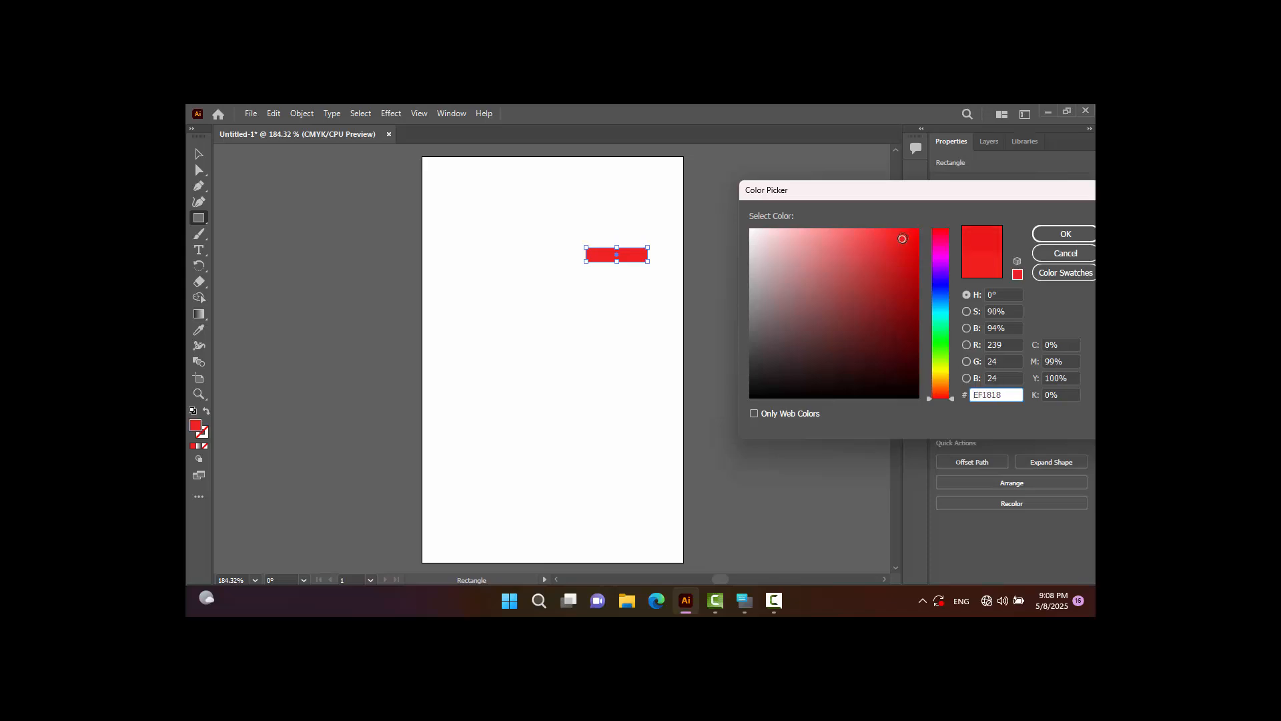
{"action": "left_click", "coordinate": [1062, 233]}
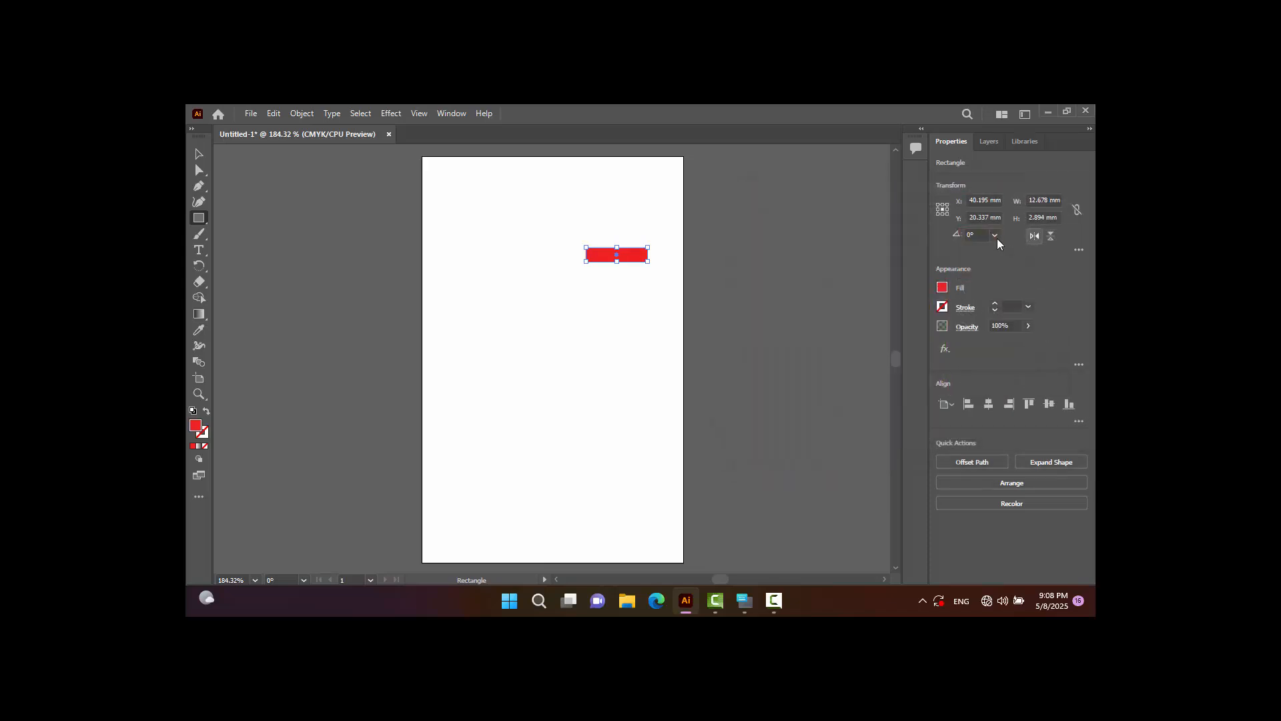
Shift the rectangle's fill hue to 18° and darken it to the burnt orange CC3D05 in the Color Picker.
{"action": "left_click", "coordinate": [199, 154]}
{"action": "double_click", "coordinate": [196, 426]}
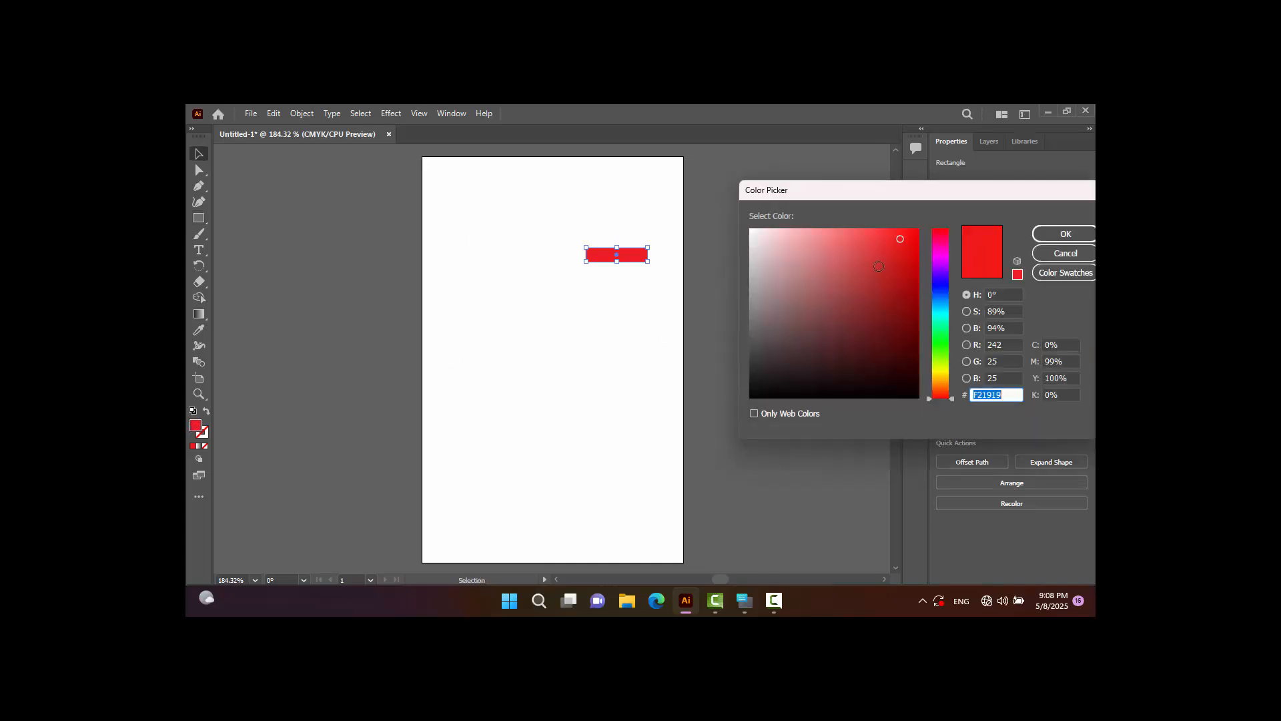
{"action": "mouse_move", "coordinate": [899, 243]}
{"action": "left_mouse_down"}
{"action": "mouse_move", "coordinate": [878, 272]}
{"action": "mouse_move", "coordinate": [834, 283]}
{"action": "mouse_move", "coordinate": [794, 251]}
{"action": "mouse_move", "coordinate": [844, 246]}
{"action": "mouse_move", "coordinate": [872, 269]}
{"action": "mouse_move", "coordinate": [907, 231]}
{"action": "mouse_move", "coordinate": [897, 237]}
{"action": "left_mouse_up"}
{"action": "left_click", "coordinate": [940, 390]}
{"action": "left_click", "coordinate": [1076, 239]}
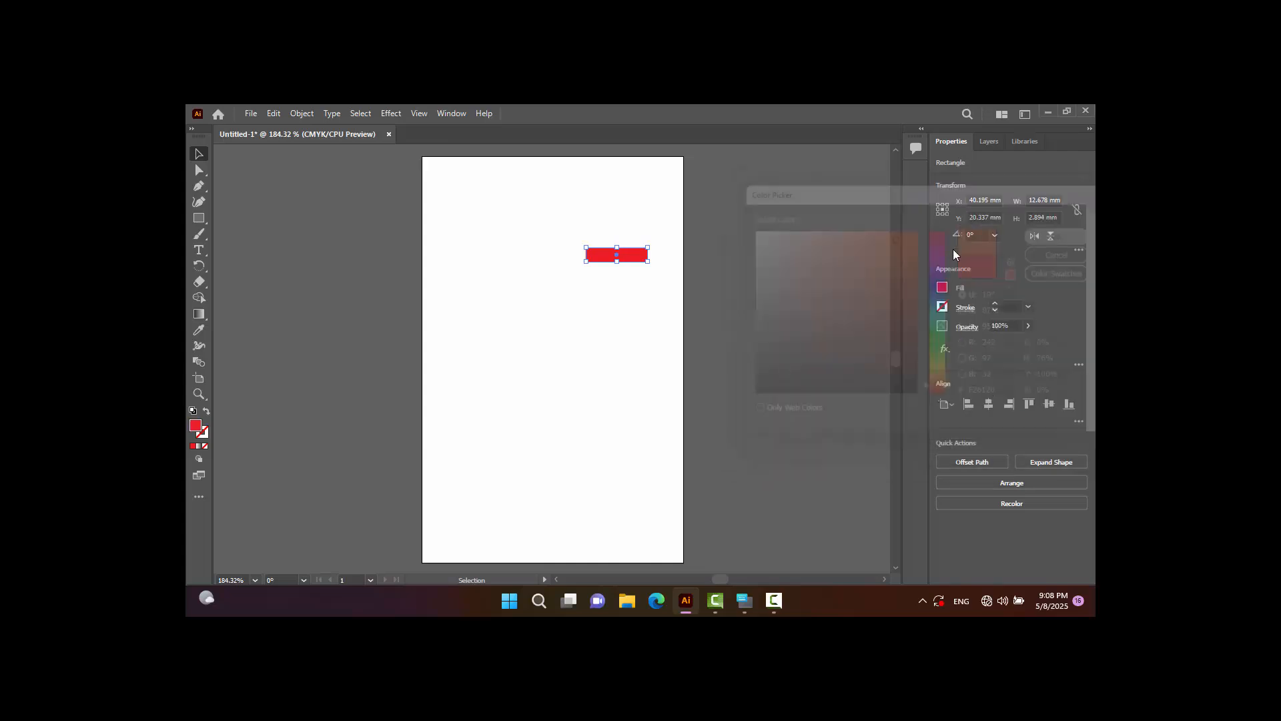
{"action": "double_click", "coordinate": [195, 425]}
{"action": "mouse_move", "coordinate": [868, 242]}
{"action": "left_mouse_down"}
{"action": "mouse_move", "coordinate": [898, 260]}
{"action": "mouse_move", "coordinate": [907, 234]}
{"action": "mouse_move", "coordinate": [918, 264]}
{"action": "left_mouse_up"}
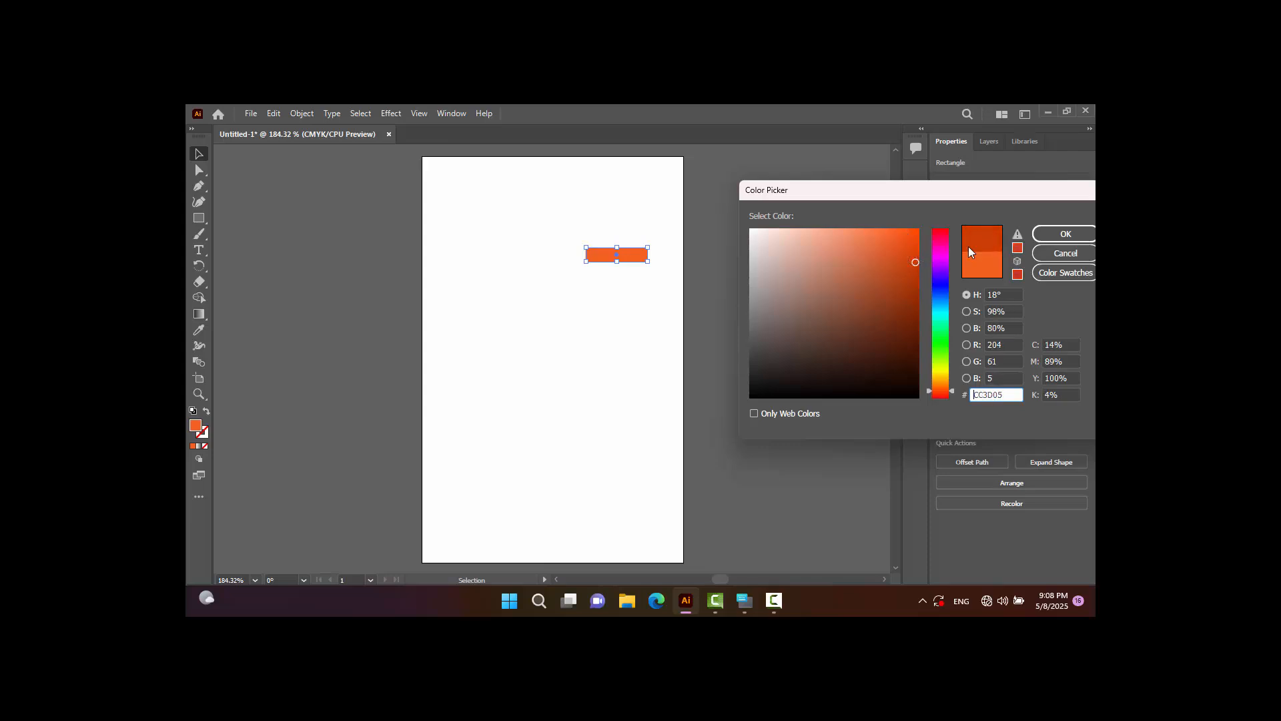
{"action": "left_click", "coordinate": [1061, 235]}
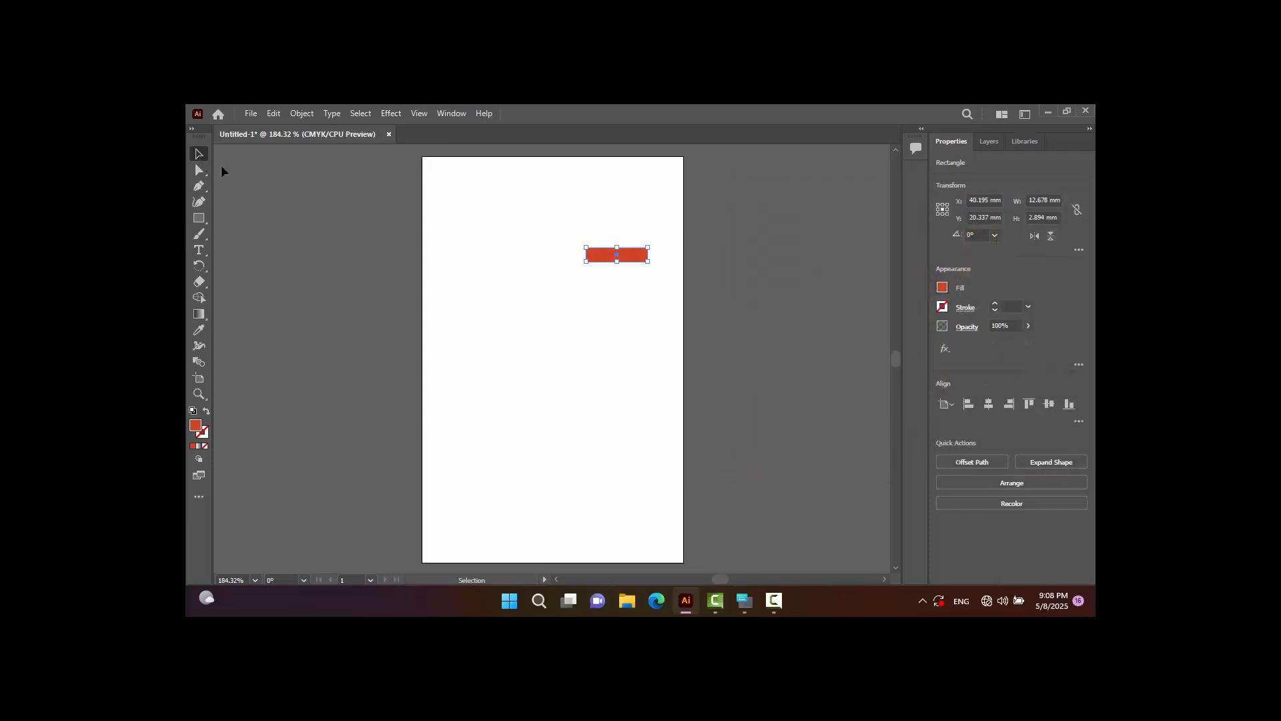
Move the rectangle to the artboard's right edge and rotate it to about 327°, with its lowest corner on that edge.
{"action": "left_click", "coordinate": [531, 295]}
{"action": "left_click_drag", "start_coordinate": [622, 261], "coordinate": [659, 287]}
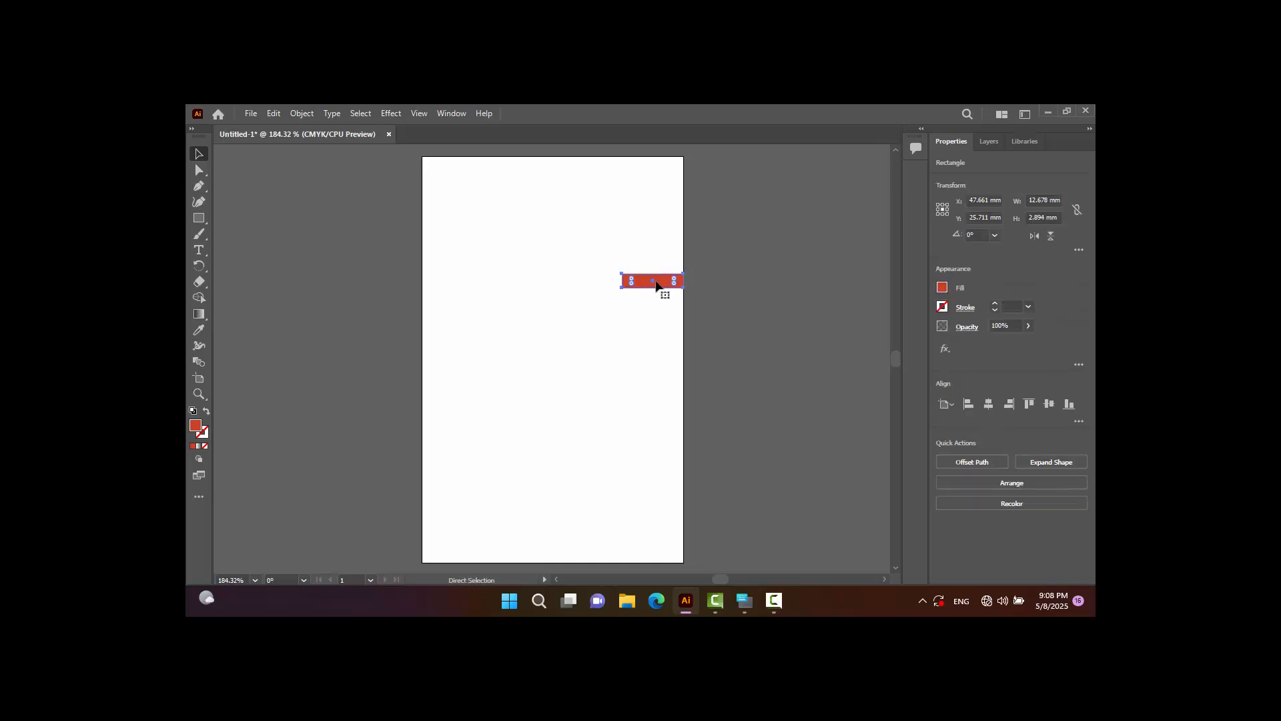
{"action": "key", "text": "ctrl+equal"}
{"action": "key", "text": "ctrl+equal"}
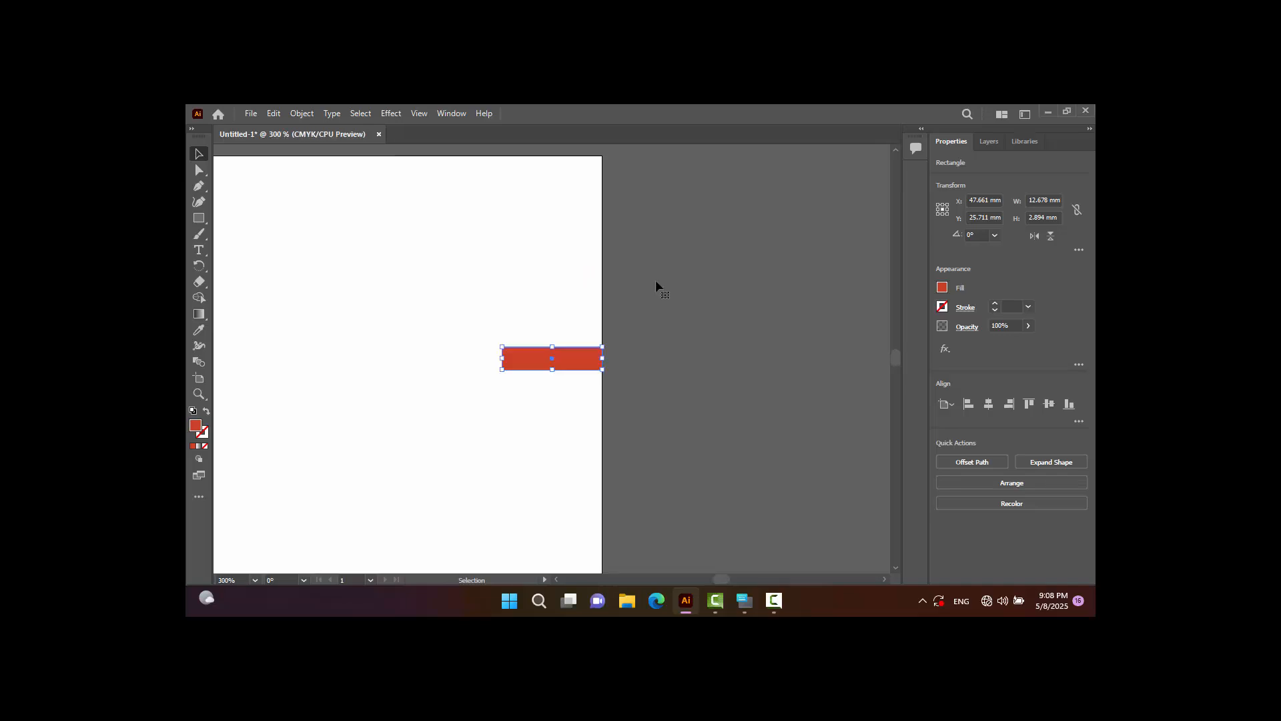
{"action": "key", "text": "a"}
{"action": "key", "text": "v"}
{"action": "mouse_move", "coordinate": [497, 374]}
{"action": "left_mouse_down"}
{"action": "mouse_move", "coordinate": [487, 335]}
{"action": "mouse_move", "coordinate": [502, 377]}
{"action": "left_mouse_up"}
{"action": "left_click_drag", "start_coordinate": [590, 378], "coordinate": [602, 380]}
{"action": "key", "text": "a"}
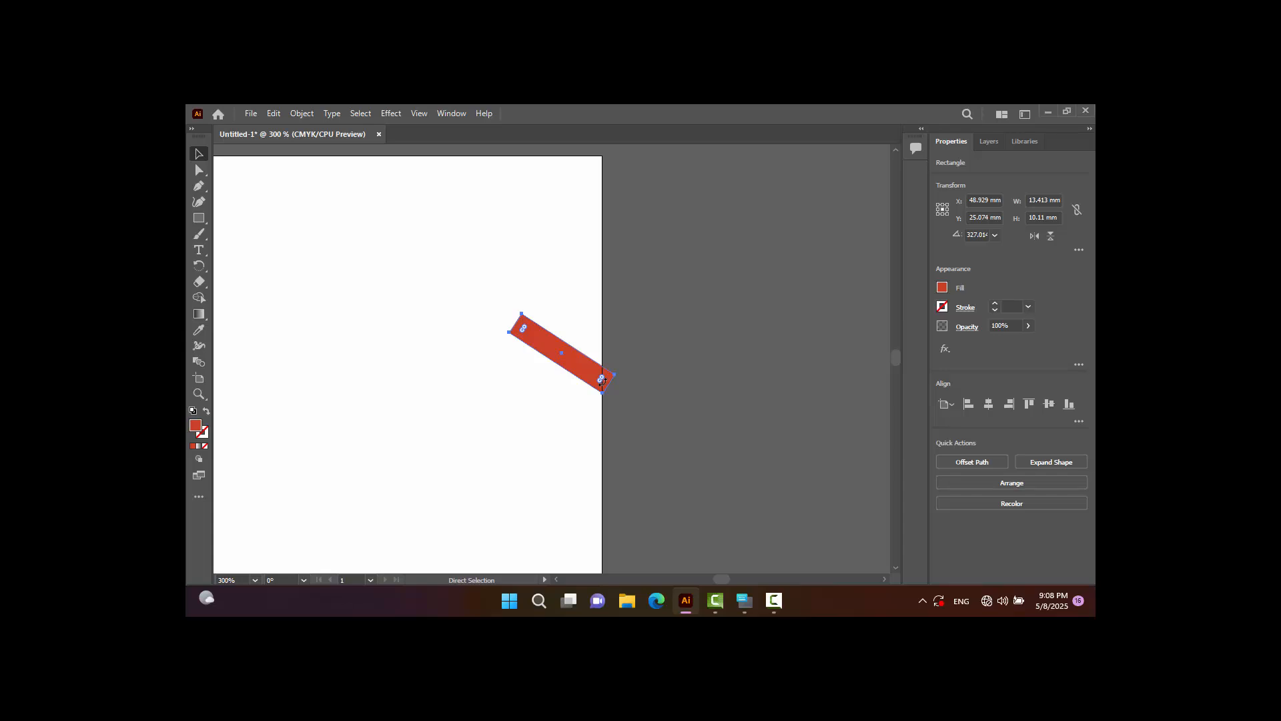
Try adding a Curvature anchor on the rectangle's lower long edge, pulling the left corner inward and adjusting the curve.
{"action": "key", "text": "ctrl+equal"}
{"action": "key", "text": "ctrl+equal"}
{"action": "key", "text": "ctrl+equal"}
{"action": "key", "text": "ctrl+equal"}
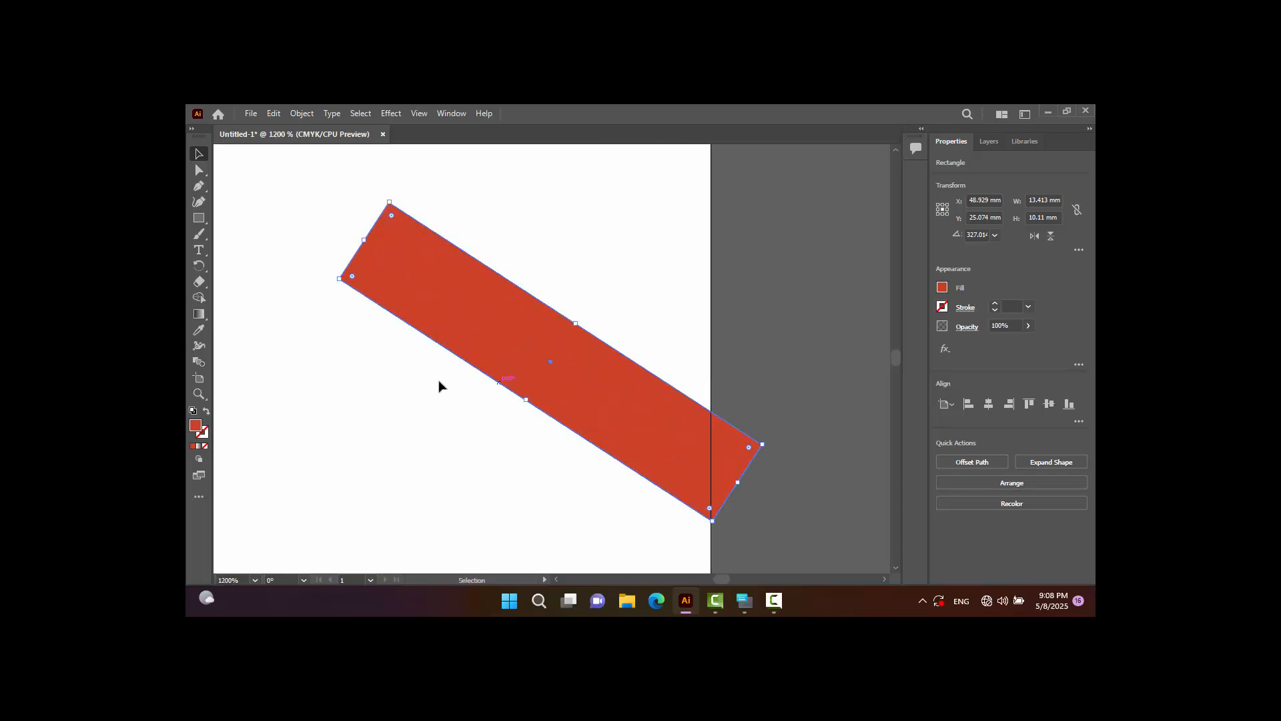
{"action": "left_click", "coordinate": [199, 201]}
{"action": "left_click", "coordinate": [389, 312]}
{"action": "left_click", "coordinate": [202, 171]}
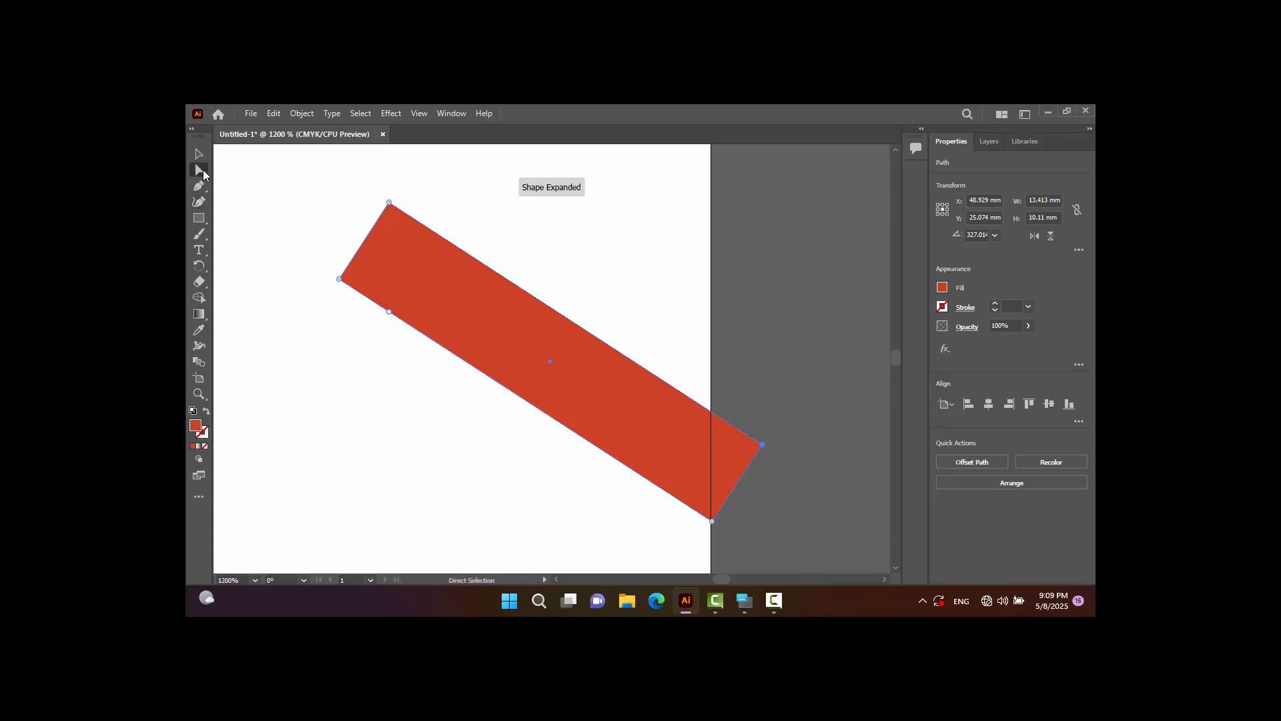
{"action": "left_click_drag", "start_coordinate": [340, 279], "coordinate": [393, 269]}
{"action": "left_click", "coordinate": [391, 311]}
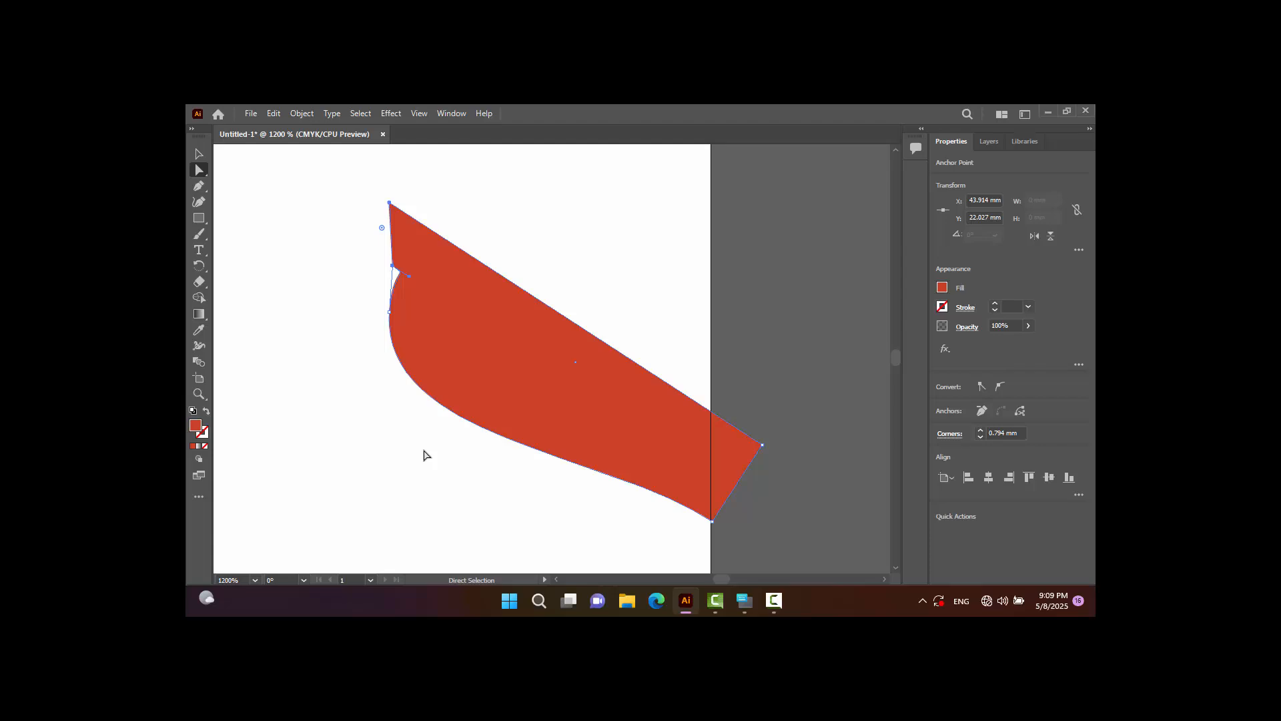
{"action": "key", "text": "ctrl+z"}
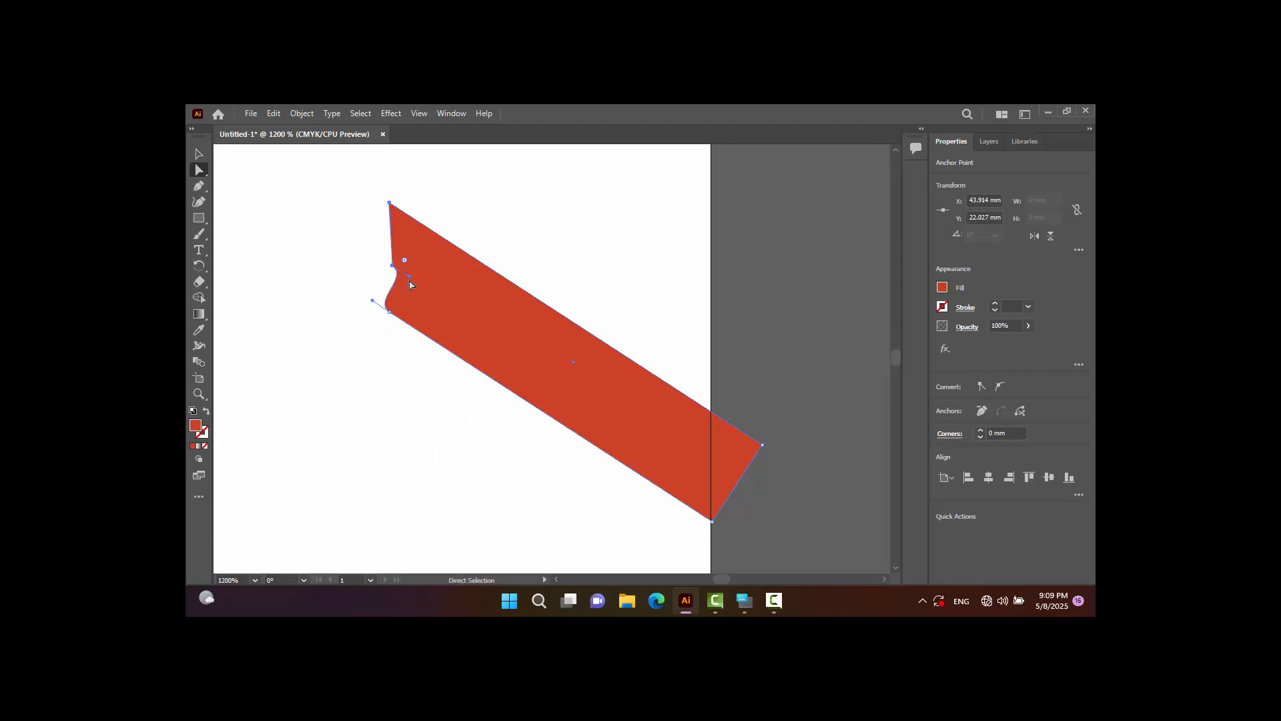
{"action": "left_click_drag", "start_coordinate": [409, 283], "coordinate": [384, 298]}
Undo the anchor and curve edits back to the plain rotated rectangle.
{"action": "key", "text": "ctrl+z"}
{"action": "key", "text": "ctrl+z"}
{"action": "key", "text": "ctrl+z"}
{"action": "key", "text": "ctrl+z"}
{"action": "key", "text": "ctrl+z"}
Try adding two close Curvature anchors on the lower long edge and pulling the rectangle's left corner inward.
{"action": "left_click", "coordinate": [199, 202]}
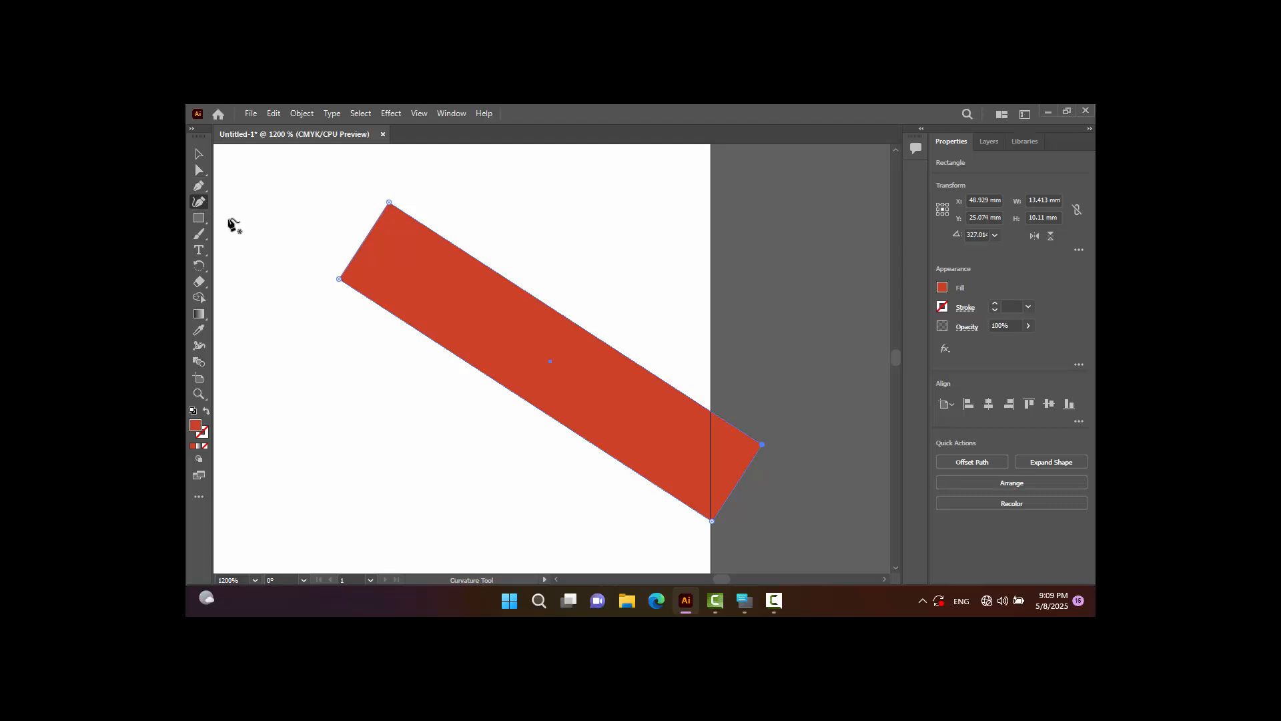
{"action": "left_click", "coordinate": [389, 311]}
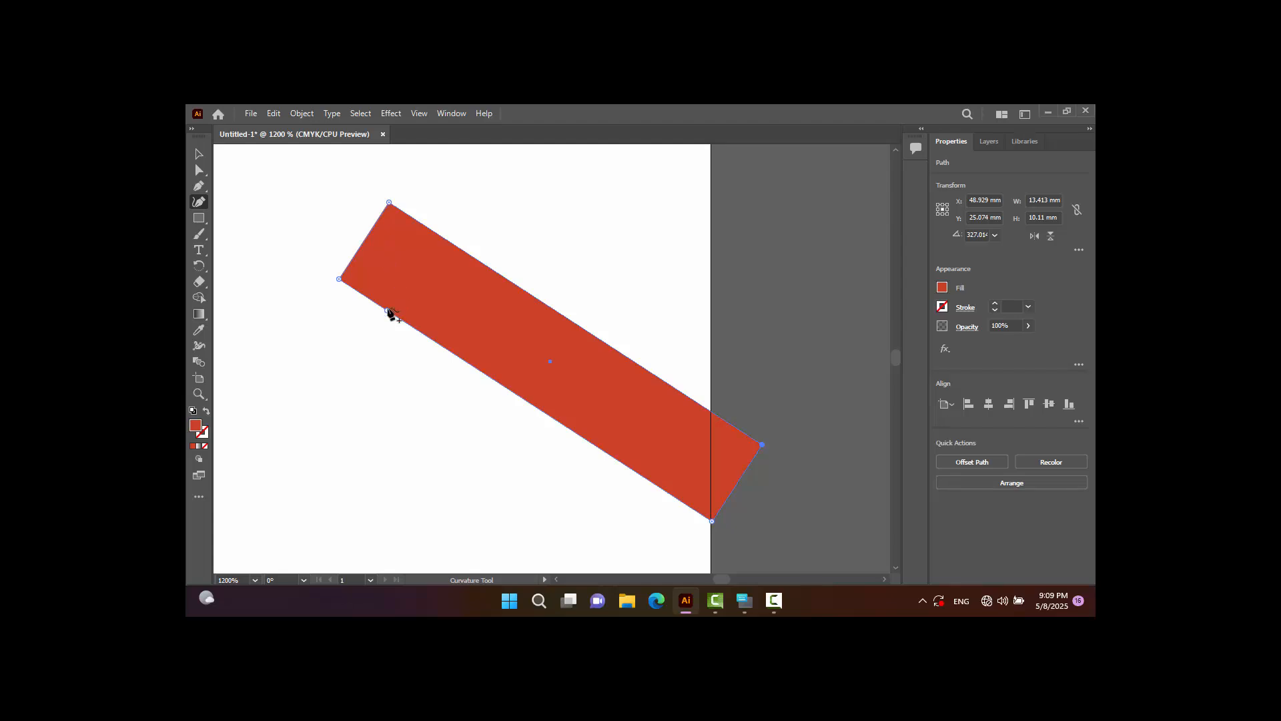
{"action": "left_click", "coordinate": [381, 307]}
{"action": "left_click", "coordinate": [200, 171]}
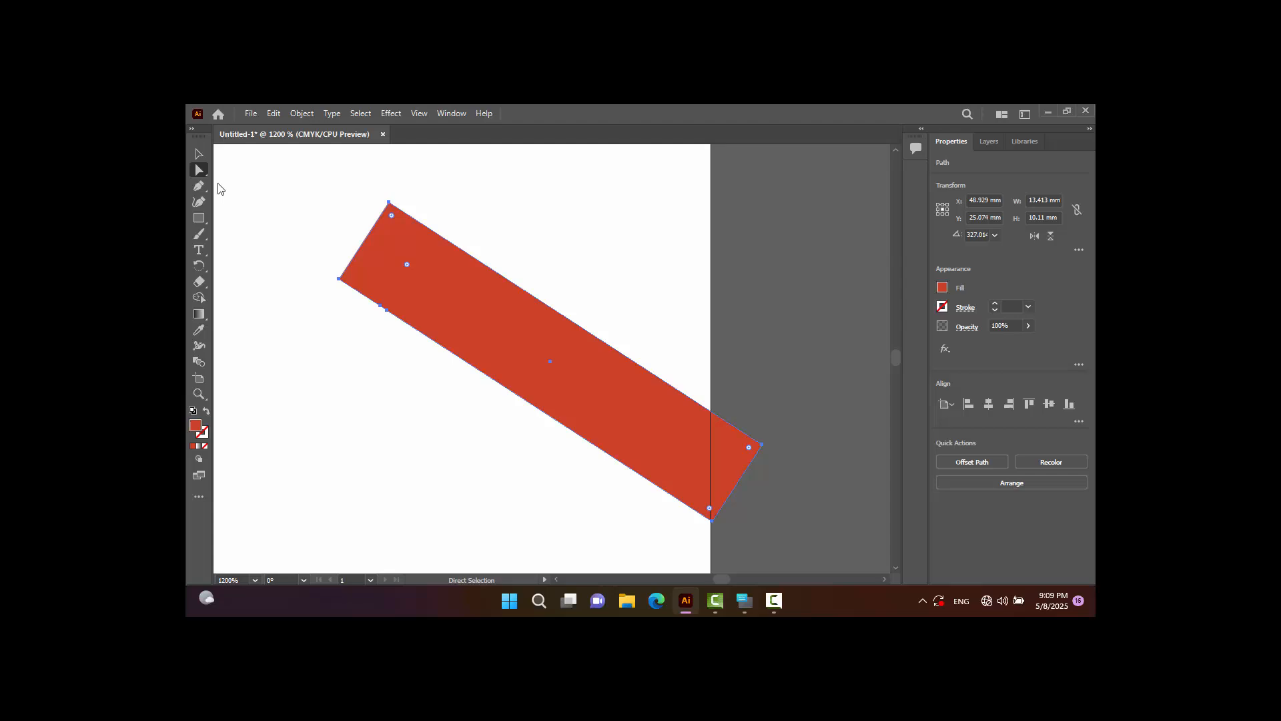
{"action": "left_click", "coordinate": [339, 279]}
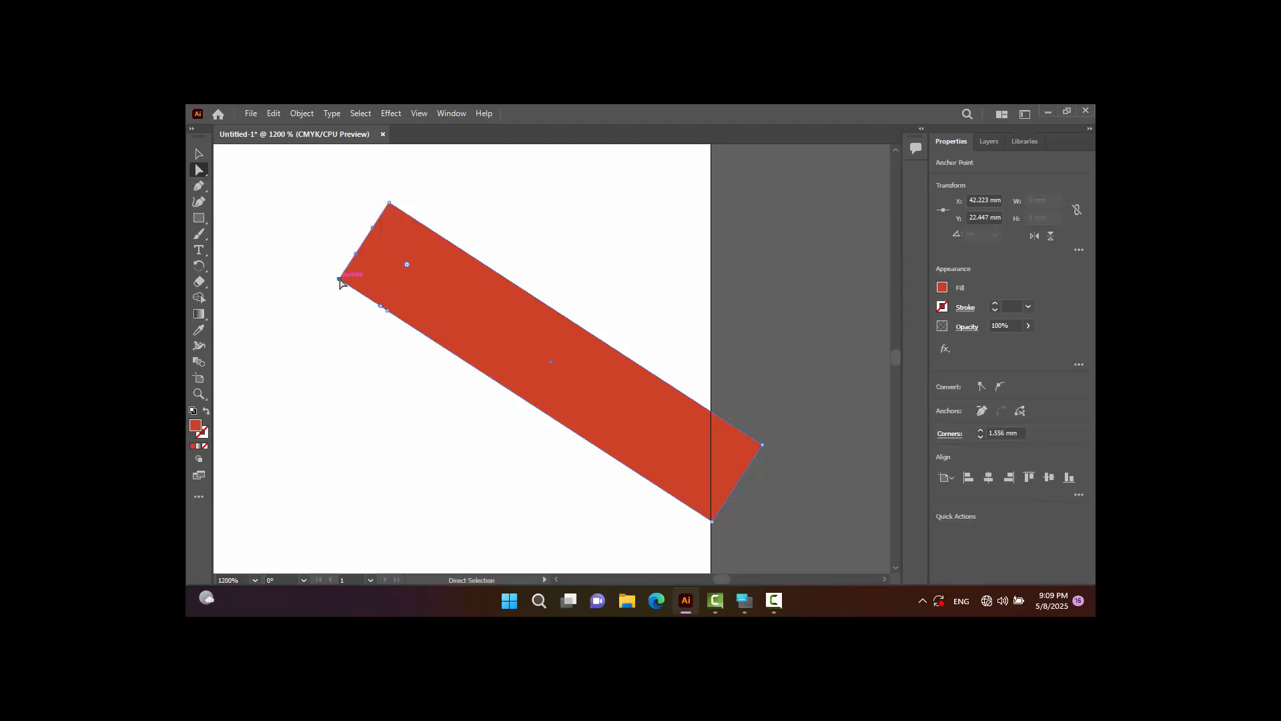
{"action": "left_click_drag", "start_coordinate": [340, 282], "coordinate": [390, 285]}
{"action": "key", "text": "ctrl+z"}
{"action": "key", "text": "ctrl+z"}
{"action": "left_click", "coordinate": [339, 281]}
Undo the second reshaping attempt, including its added anchors, to restore the rotated rectangle.
{"action": "key", "text": "ctrl+z"}
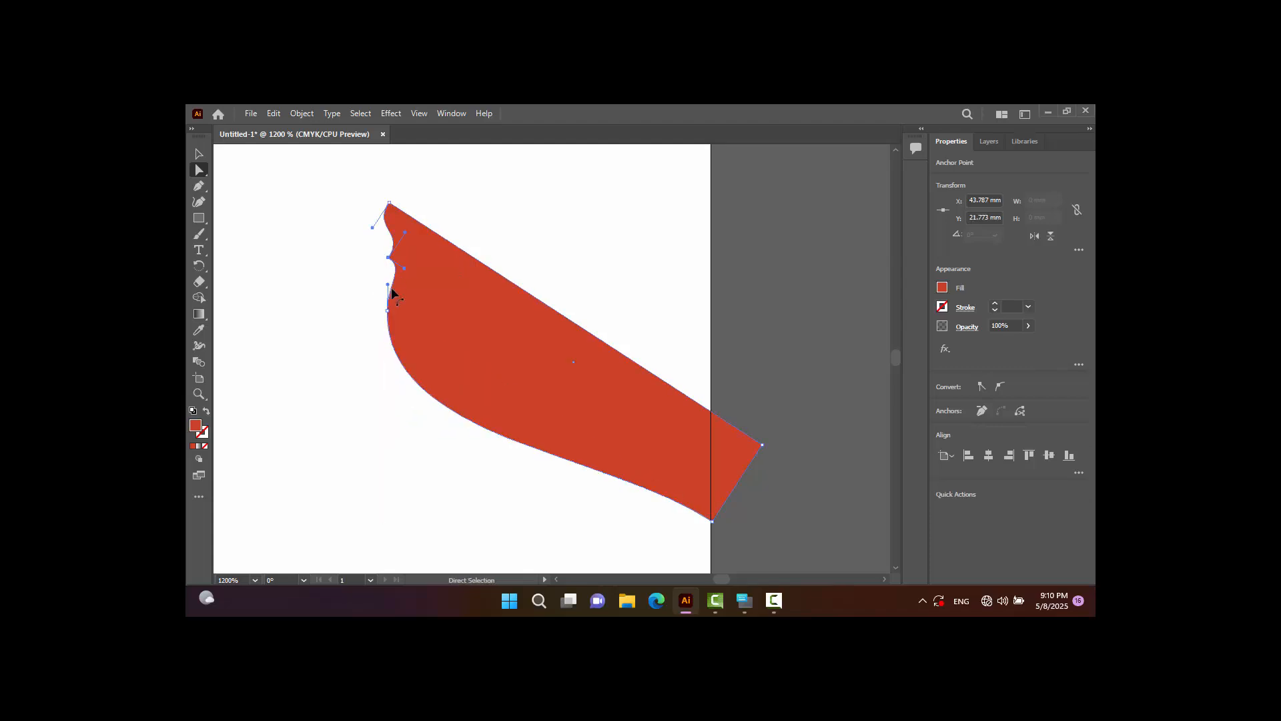
{"action": "key", "text": "ctrl+z"}
{"action": "key", "text": "ctrl+z"}
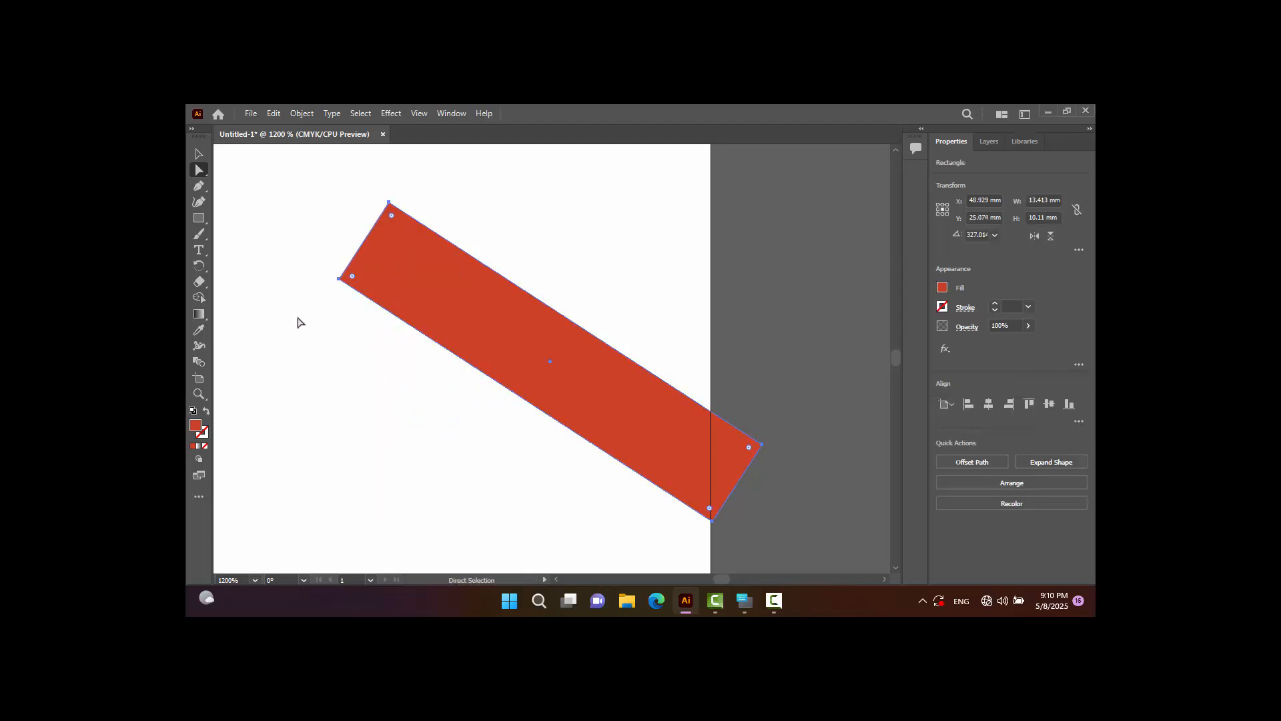
Add two close Curvature anchors on the rectangle's lower long edge and move its left corner onto the upper corner, forming a slanted end.
{"action": "left_click", "coordinate": [199, 201]}
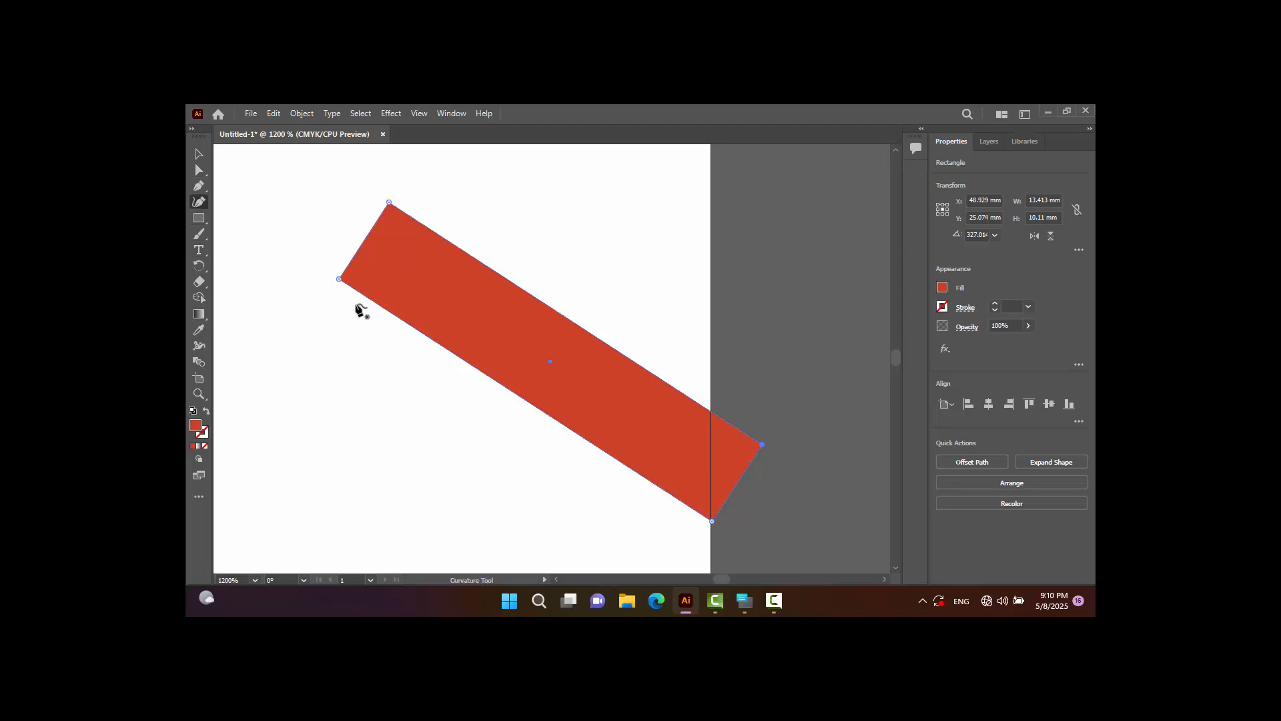
{"action": "left_click", "coordinate": [403, 320]}
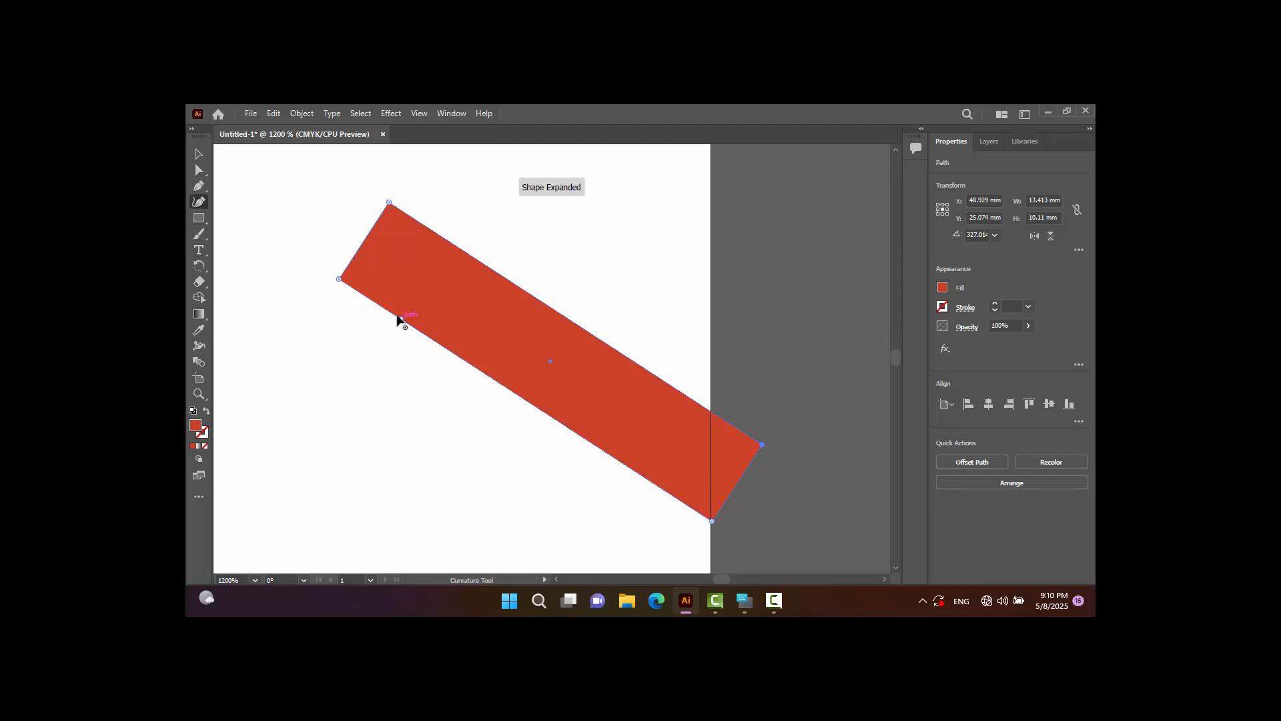
{"action": "left_click", "coordinate": [394, 314]}
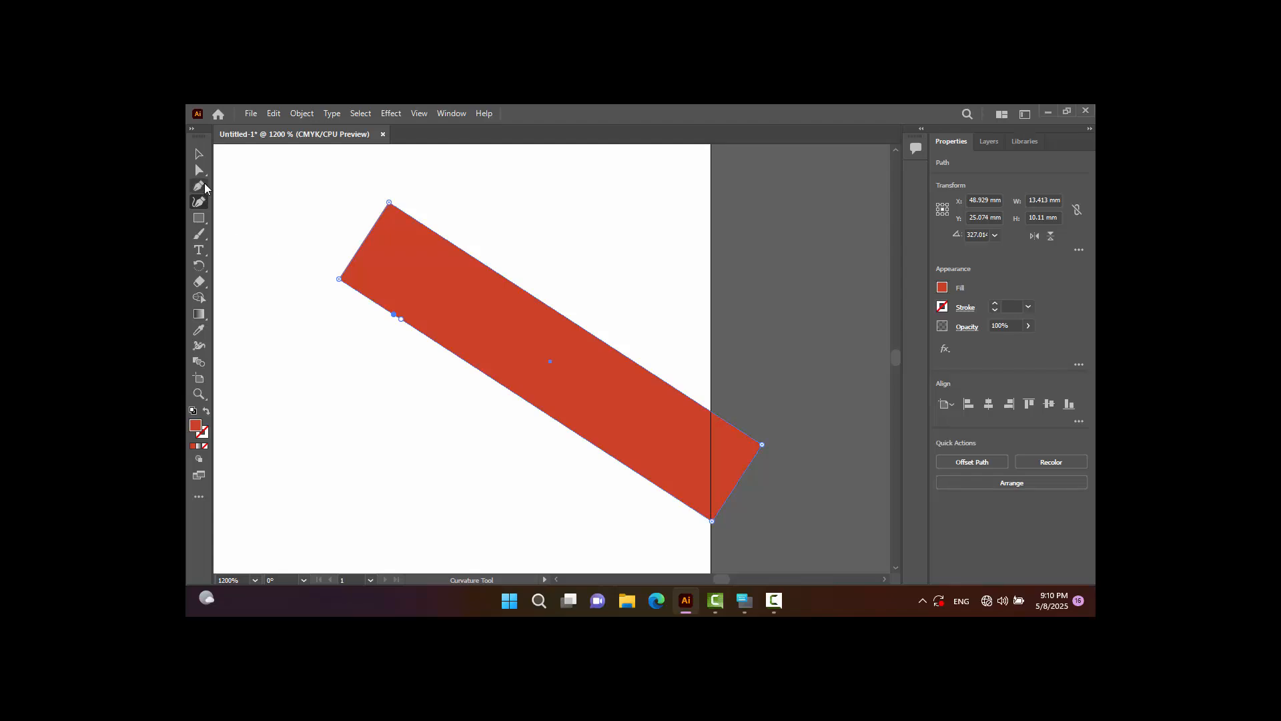
{"action": "left_click", "coordinate": [200, 171]}
{"action": "left_click", "coordinate": [339, 284]}
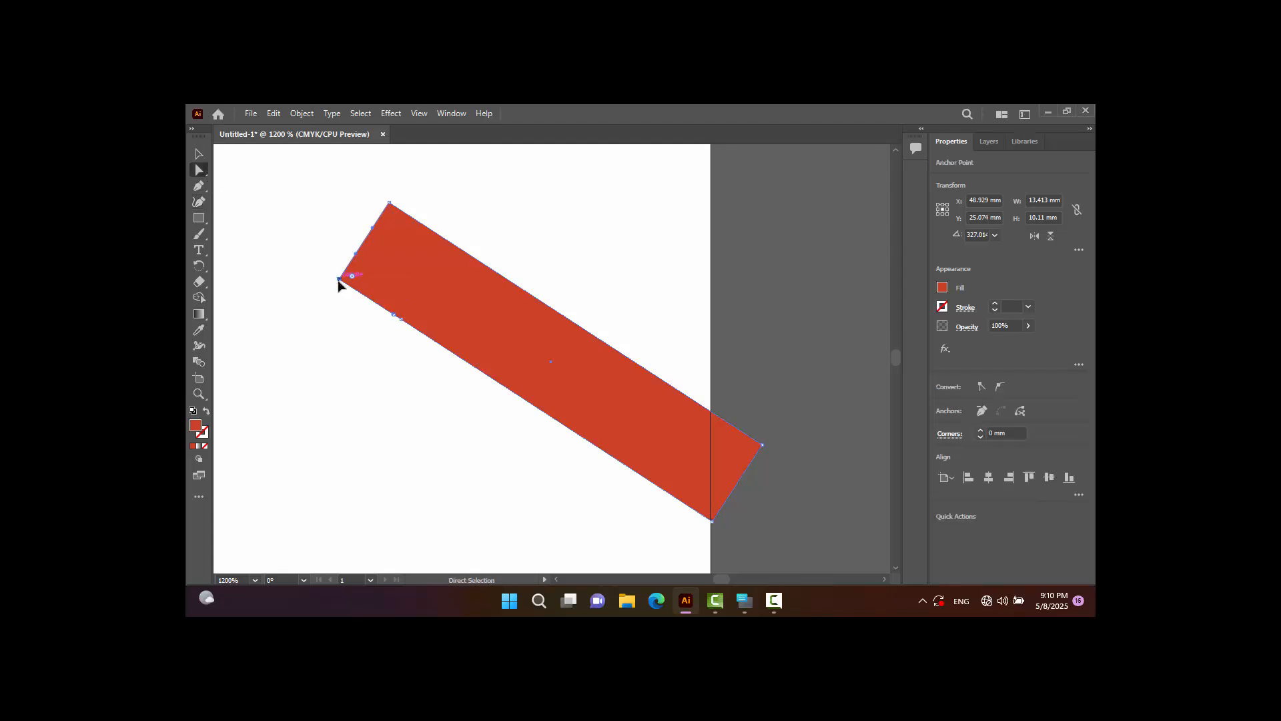
{"action": "left_click_drag", "start_coordinate": [340, 282], "coordinate": [390, 202]}
{"action": "key", "text": "v"}
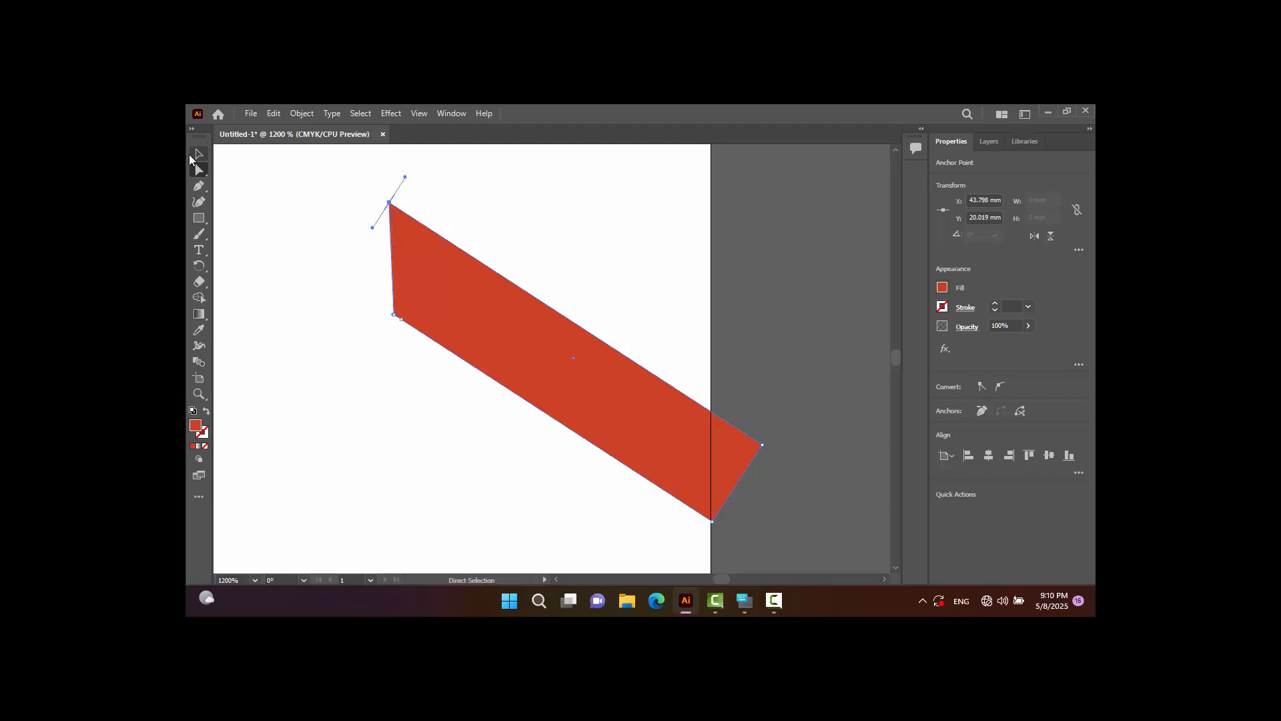
{"action": "left_click", "coordinate": [278, 205]}
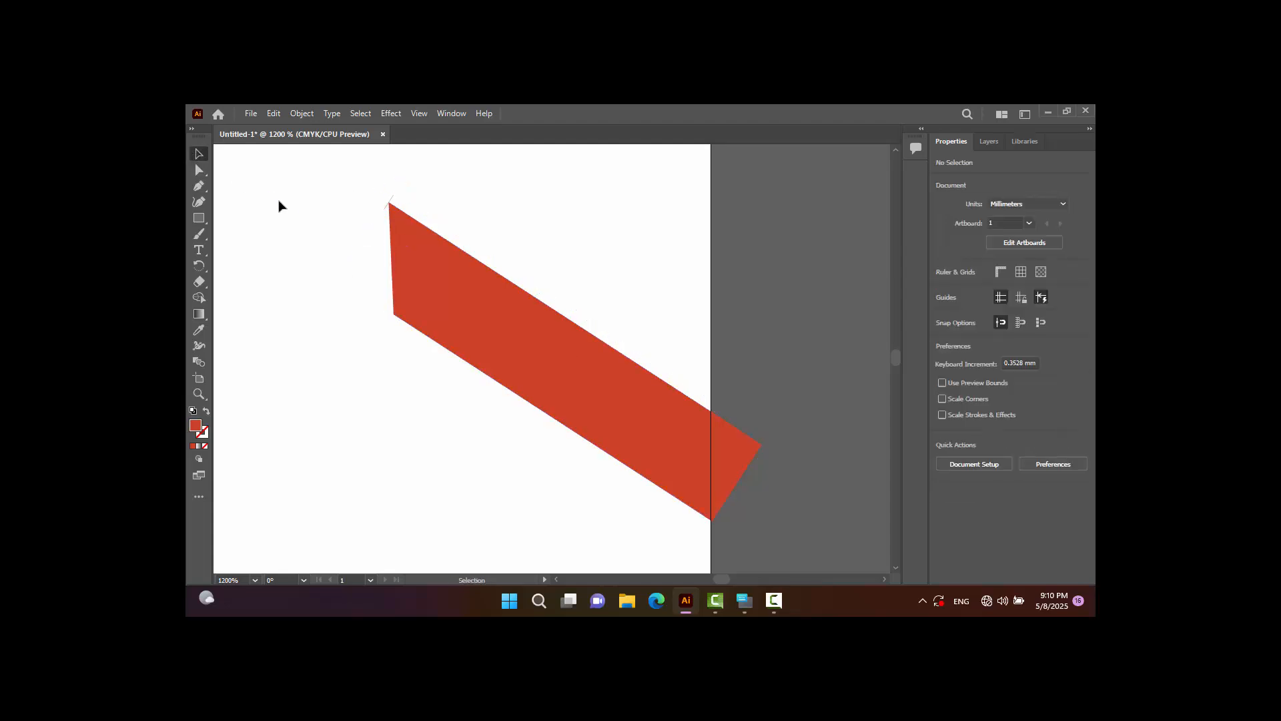
{"action": "left_click", "coordinate": [403, 251]}
{"action": "left_click", "coordinate": [358, 271]}
Make the burnt-orange bar narrower, about 11.95 by 9.73 mm overall.
{"action": "key", "text": "ctrl+minus"}
{"action": "key", "text": "ctrl+minus"}
{"action": "key", "text": "ctrl+minus"}
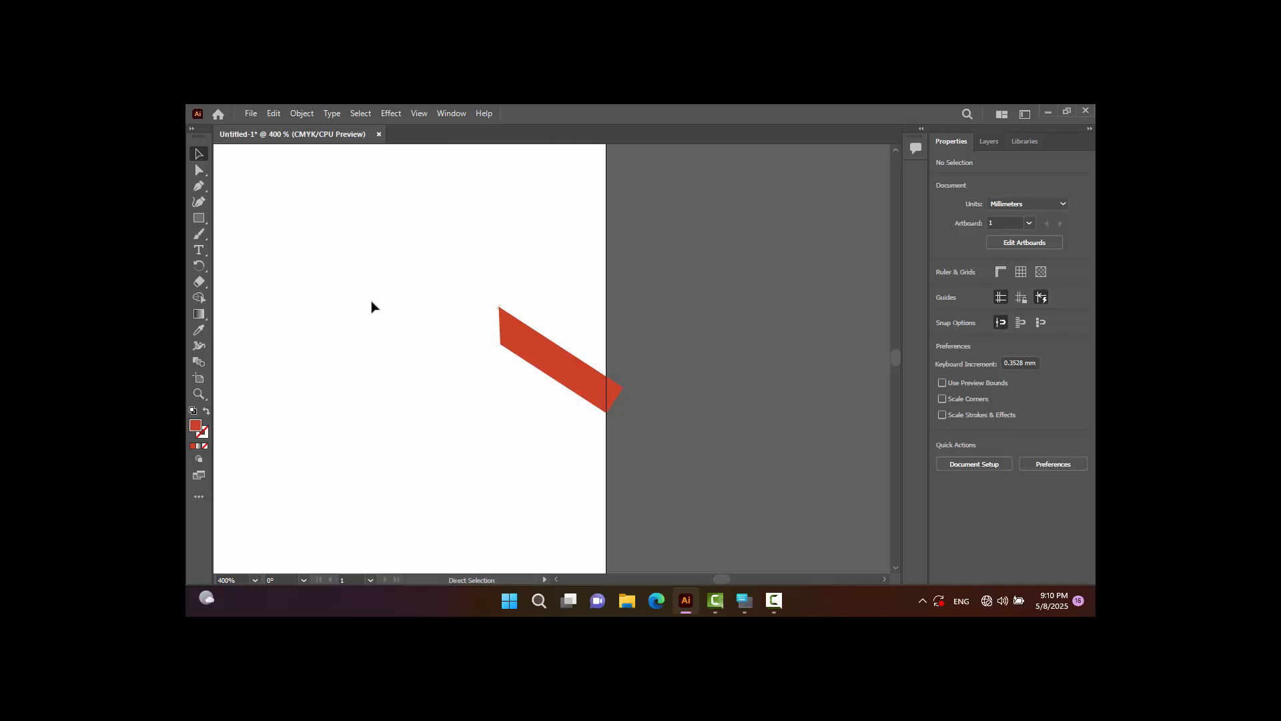
{"action": "key", "text": "ctrl+minus"}
{"action": "key", "text": "ctrl+minus"}
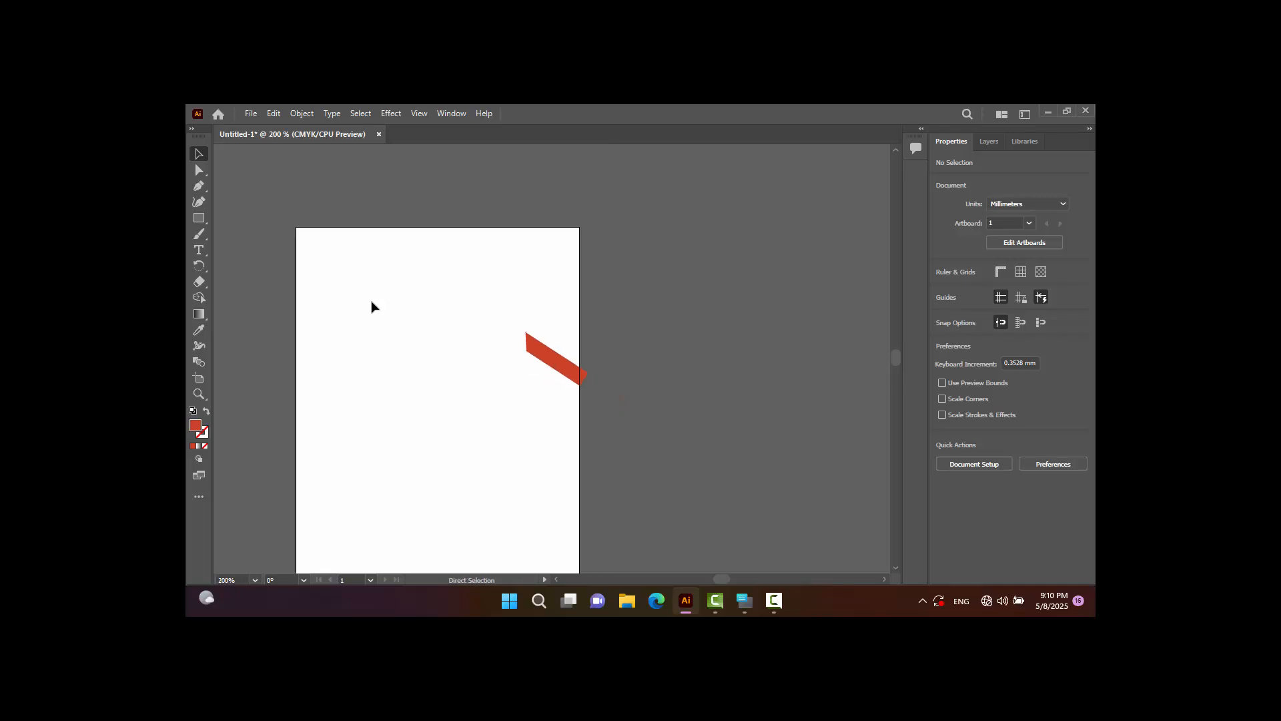
{"action": "left_click", "coordinate": [561, 377]}
{"action": "left_click_drag", "start_coordinate": [572, 366], "coordinate": [558, 355]}
{"action": "left_click", "coordinate": [621, 339]}
{"action": "scroll", "coordinate": [559, 362], "scroll_direction": "down", "scroll_amount": 2}
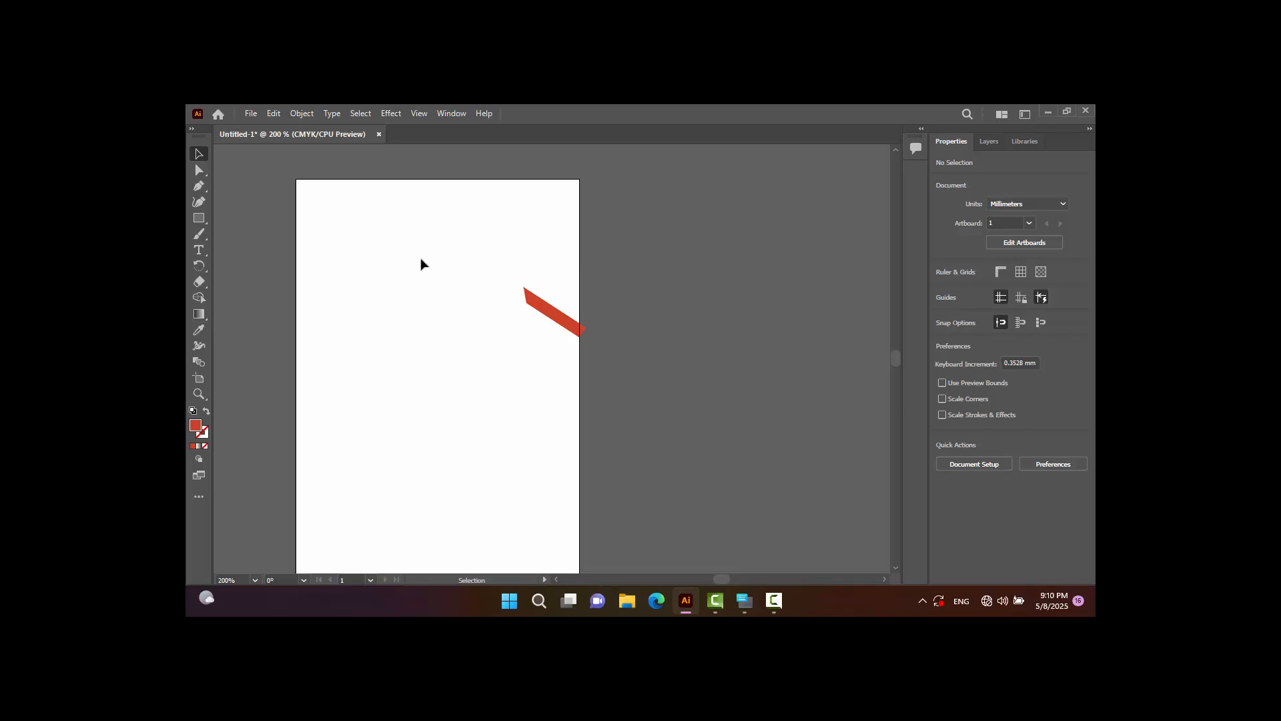
Move the orange bar up and outward to overlap the artboard's right edge, centred at about X 53.69 mm, Y 20.28 mm.
{"action": "left_click_drag", "start_coordinate": [554, 317], "coordinate": [576, 319]}
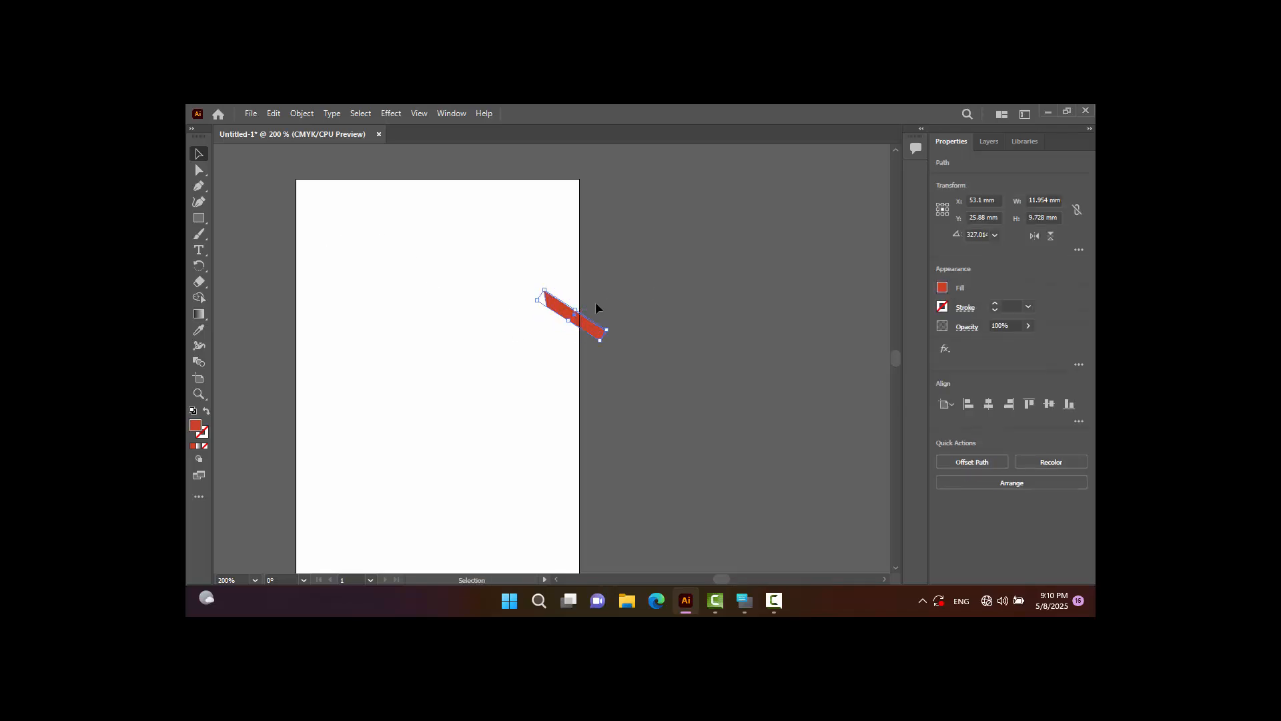
{"action": "left_click_drag", "start_coordinate": [592, 331], "coordinate": [584, 293]}
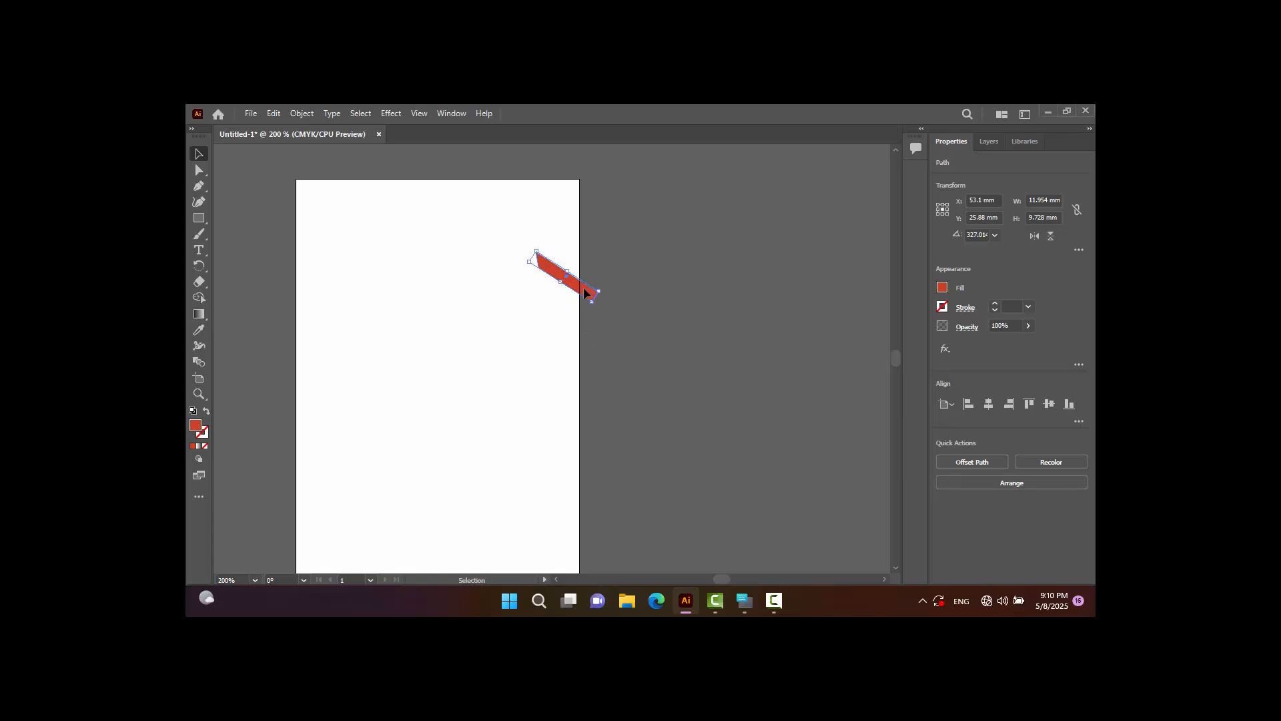
{"action": "key", "text": "Right"}
{"action": "key", "text": "Right"}
{"action": "key", "text": "Down"}
{"action": "key", "text": "shift+Right"}
{"action": "key", "text": "Left"}
{"action": "key", "text": "Left"}
{"action": "key", "text": "Left"}
{"action": "key", "text": "Left"}
{"action": "key", "text": "Left"}
{"action": "key", "text": "Left"}
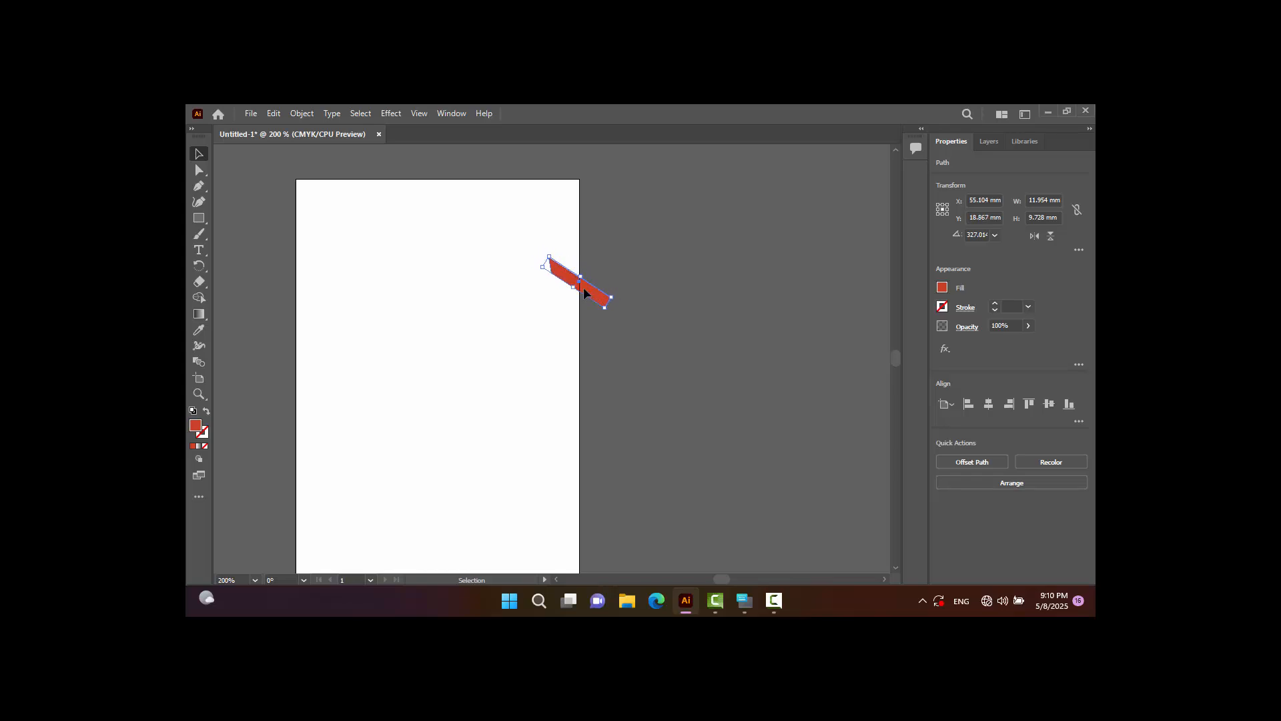
{"action": "key", "text": "Down"}
{"action": "key", "text": "Down"}
{"action": "key", "text": "Down"}
{"action": "key", "text": "Down"}
Duplicate the orange bar and place the copy just above the original at the artboard's right edge.
{"action": "key", "text": "a"}
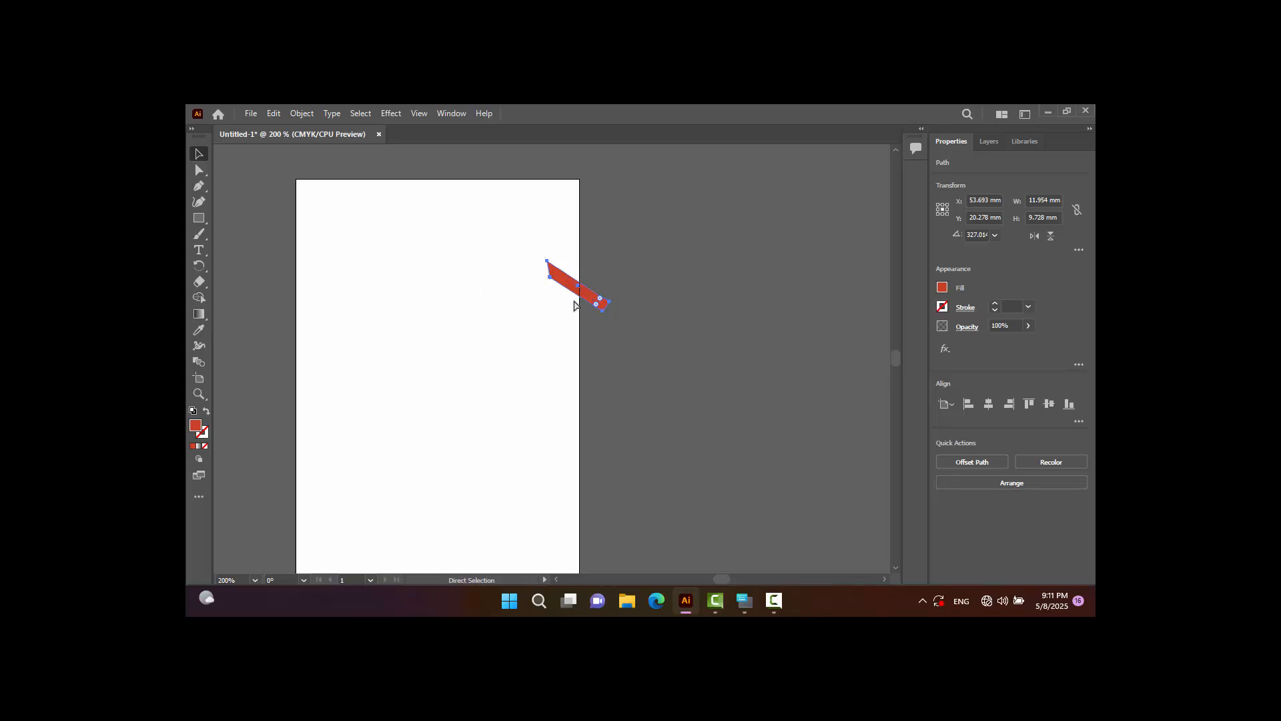
{"action": "key", "text": "ctrl+v"}
{"action": "left_click_drag", "start_coordinate": [569, 375], "coordinate": [573, 253]}
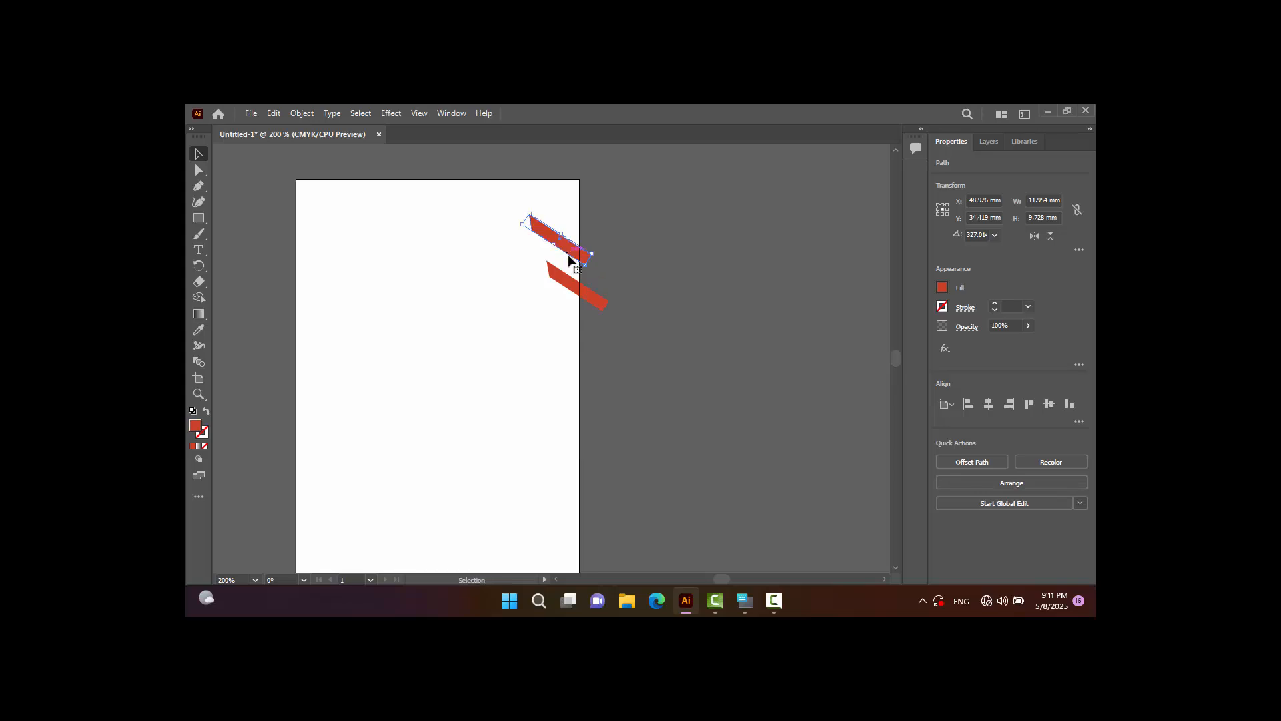
Fill the upper copy of the bar with black, 000000.
{"action": "double_click", "coordinate": [197, 425]}
{"action": "left_click", "coordinate": [836, 276]}
{"action": "left_click_drag", "start_coordinate": [828, 324], "coordinate": [756, 397]}
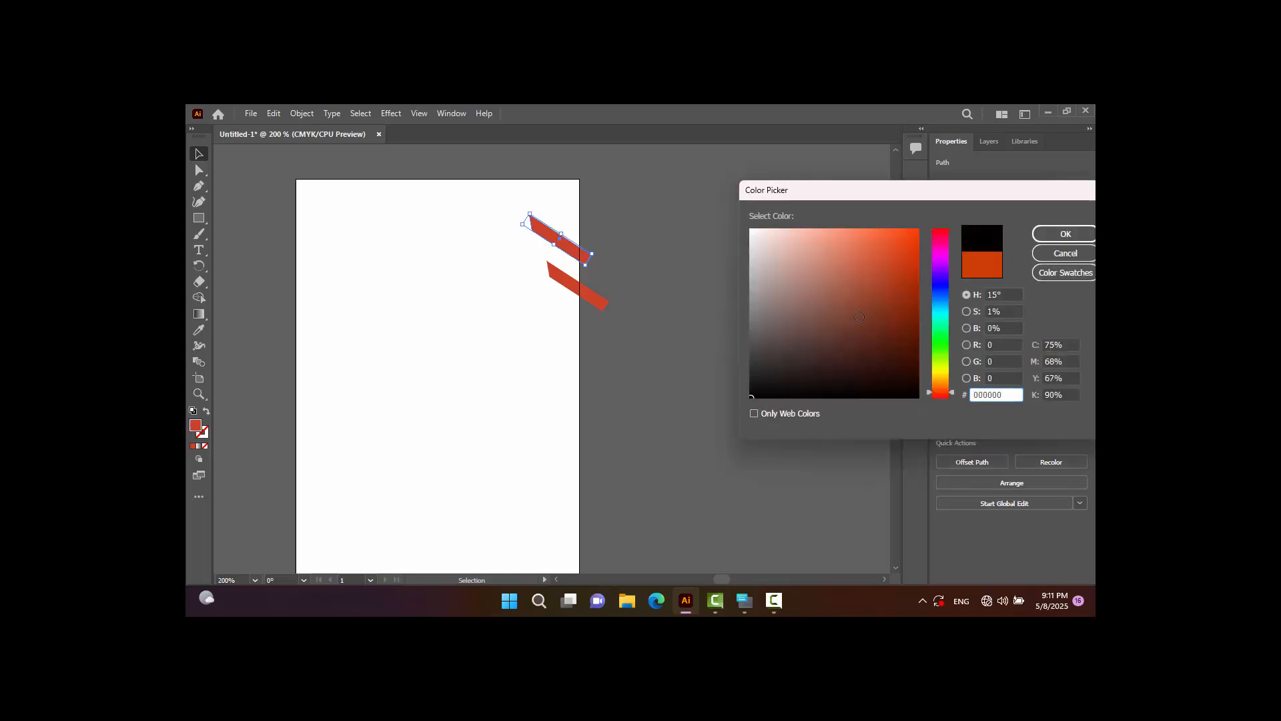
{"action": "left_click", "coordinate": [1066, 234]}
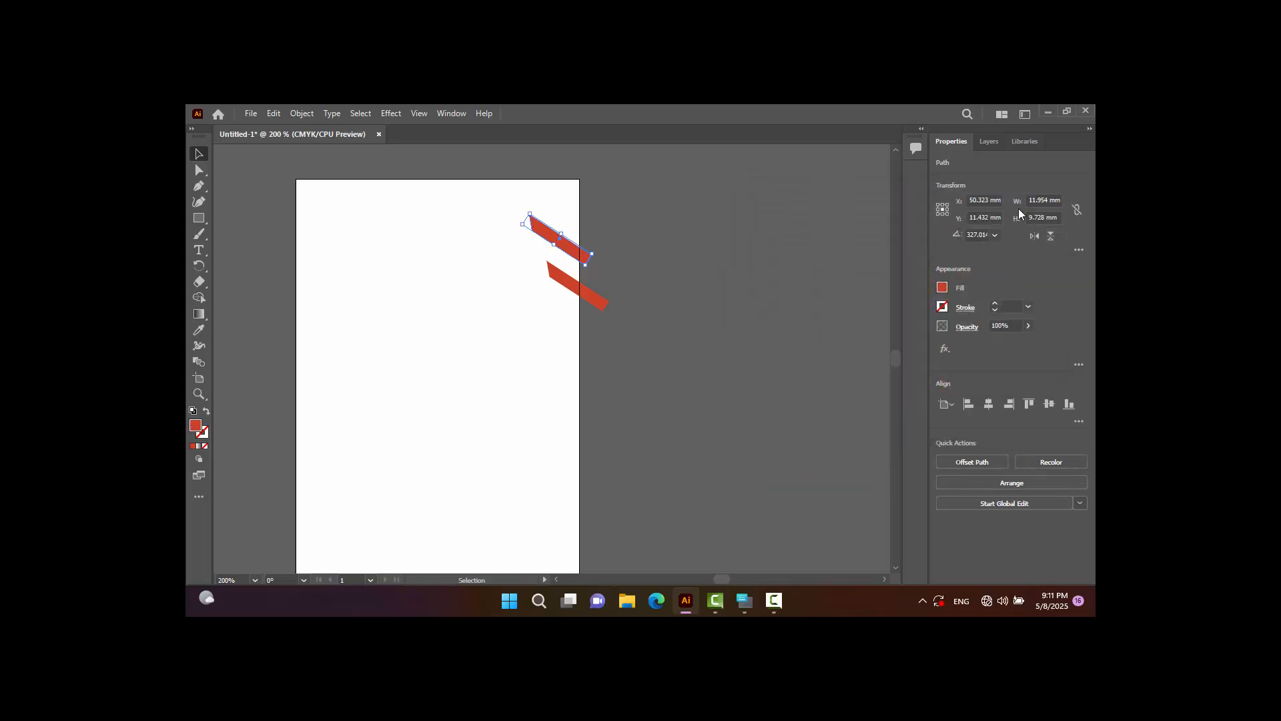
{"action": "left_click", "coordinate": [254, 158]}
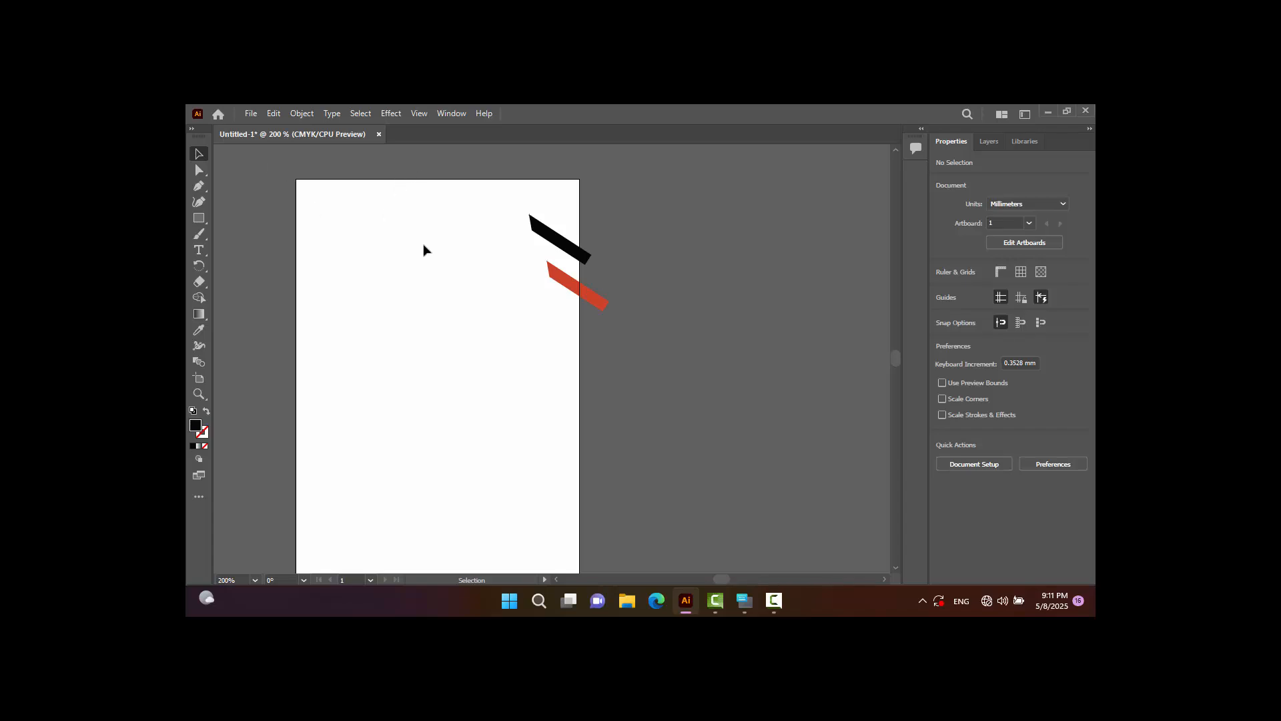
Duplicate the black bar, rotate the copy to about 57.76°, place it across the artboard's top edge and tighten the original bars' spacing.
{"action": "left_click", "coordinate": [562, 244]}
{"action": "key", "text": "a"}
{"action": "key", "text": "ctrl+c"}
{"action": "key", "text": "ctrl+v"}
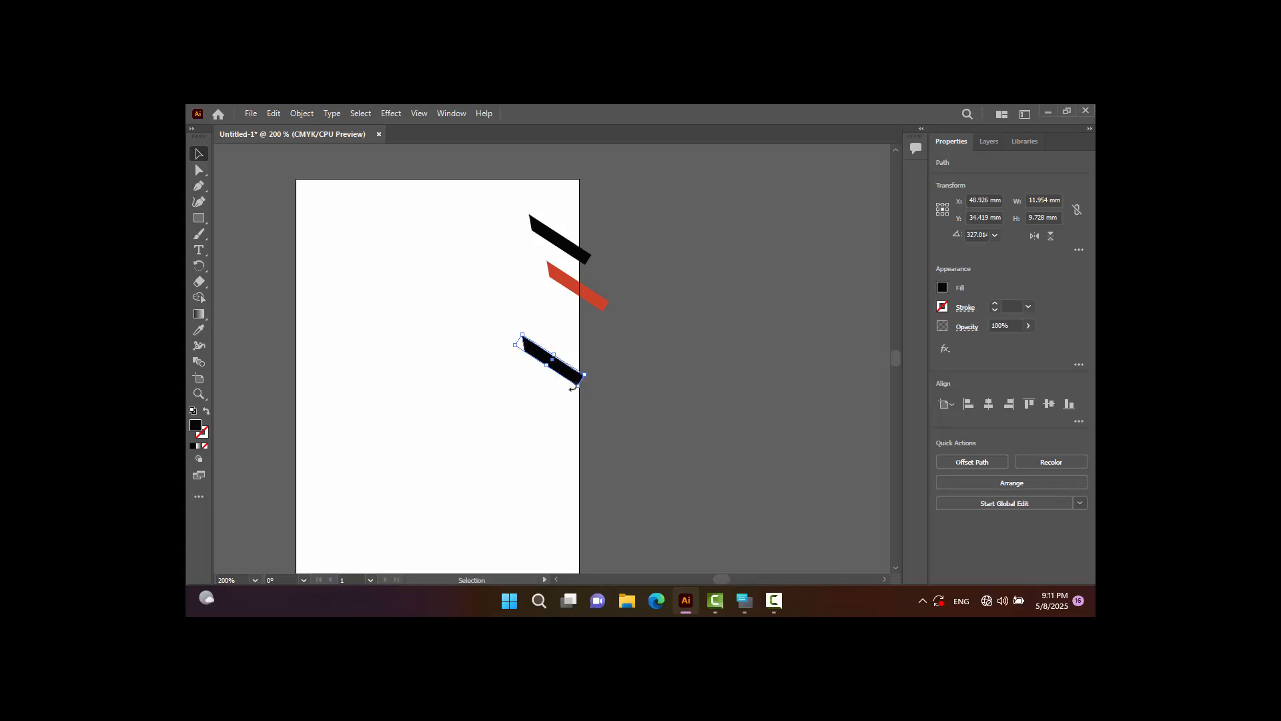
{"action": "left_click_drag", "start_coordinate": [535, 352], "coordinate": [465, 237]}
{"action": "mouse_move", "coordinate": [553, 248]}
{"action": "left_mouse_down"}
{"action": "mouse_move", "coordinate": [552, 235]}
{"action": "mouse_move", "coordinate": [557, 260]}
{"action": "left_mouse_up"}
{"action": "left_click", "coordinate": [478, 229]}
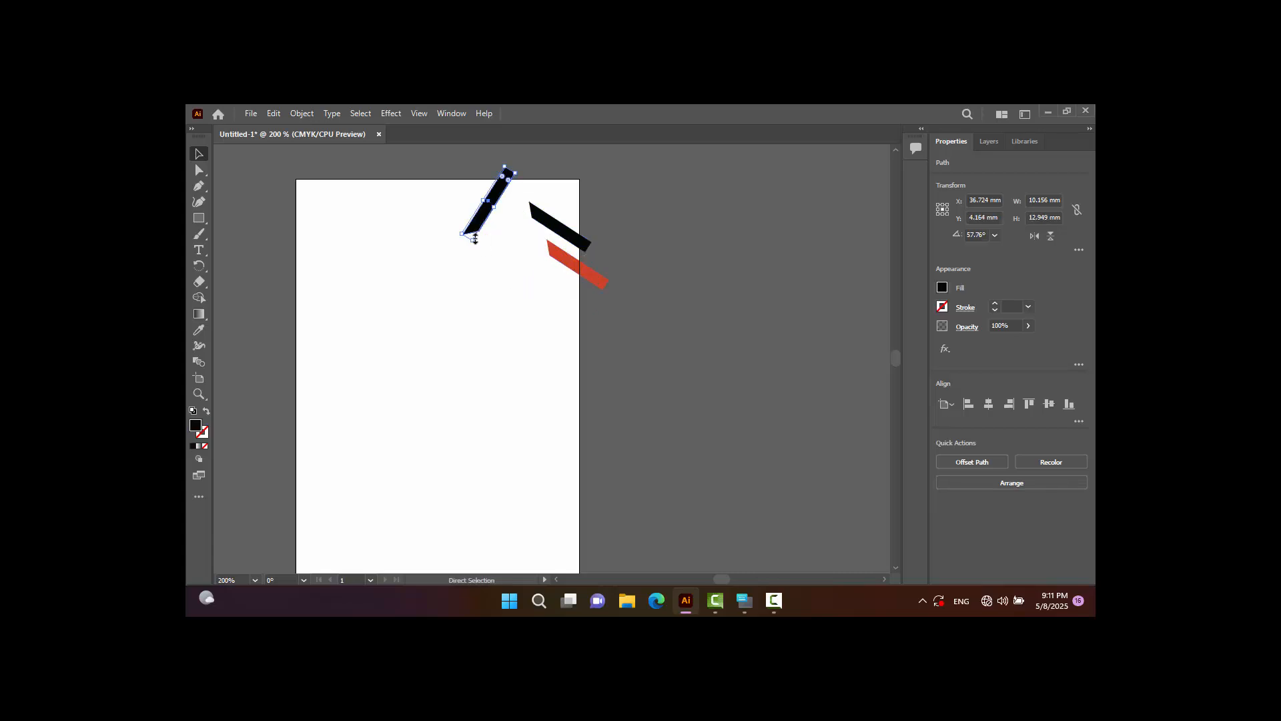
Duplicate the steep black bar, place the copy below it and rotate the copy to about 316°.
{"action": "key", "text": "ctrl+c"}
{"action": "key", "text": "ctrl+v"}
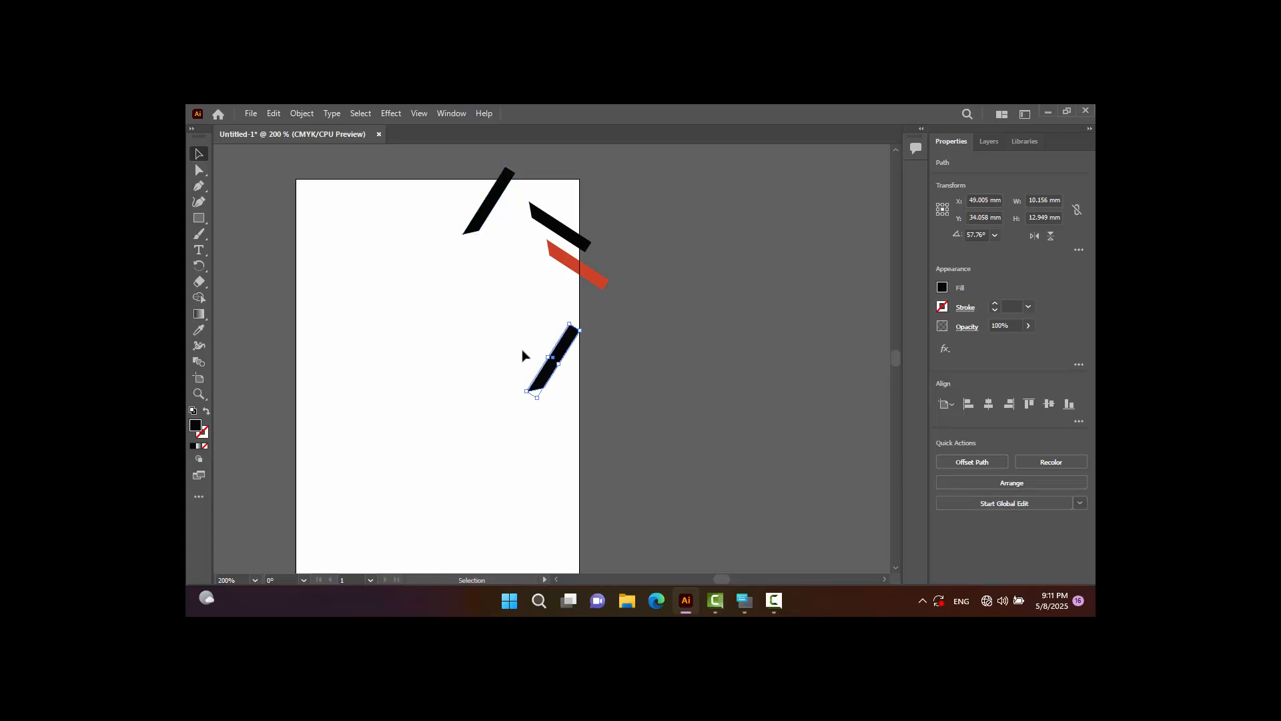
{"action": "left_click_drag", "start_coordinate": [529, 355], "coordinate": [471, 270]}
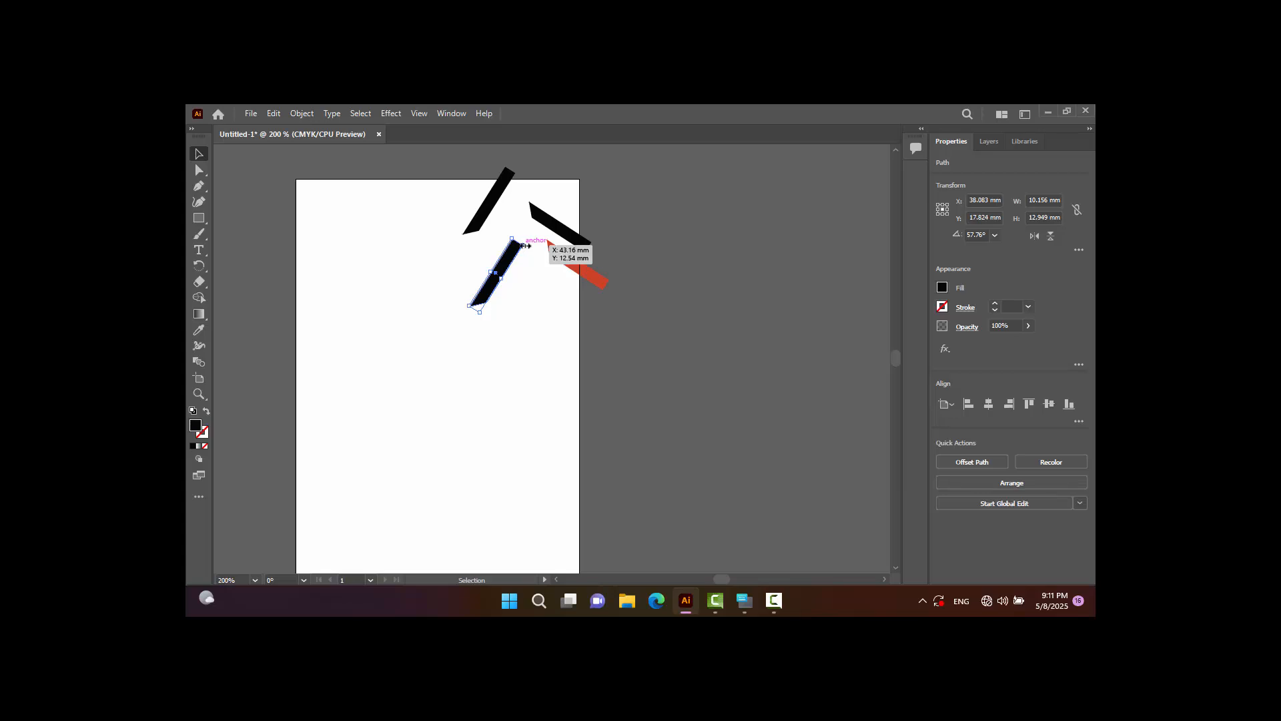
{"action": "left_click_drag", "start_coordinate": [526, 245], "coordinate": [538, 321]}
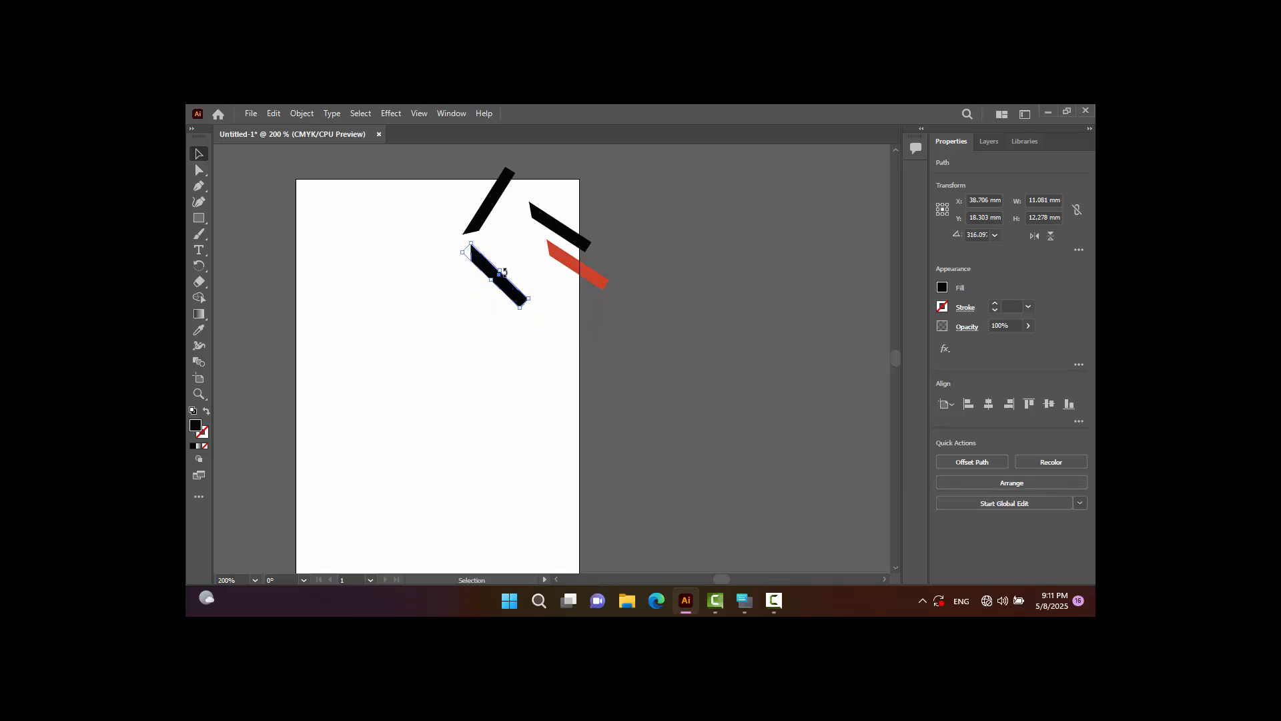
Enlarge the lower black bar to about 24.65 by 21.98 mm, spanning from the steep bar's tip to the artboard's right edge.
{"action": "left_click_drag", "start_coordinate": [504, 272], "coordinate": [592, 339]}
{"action": "key", "text": "ctrl+z"}
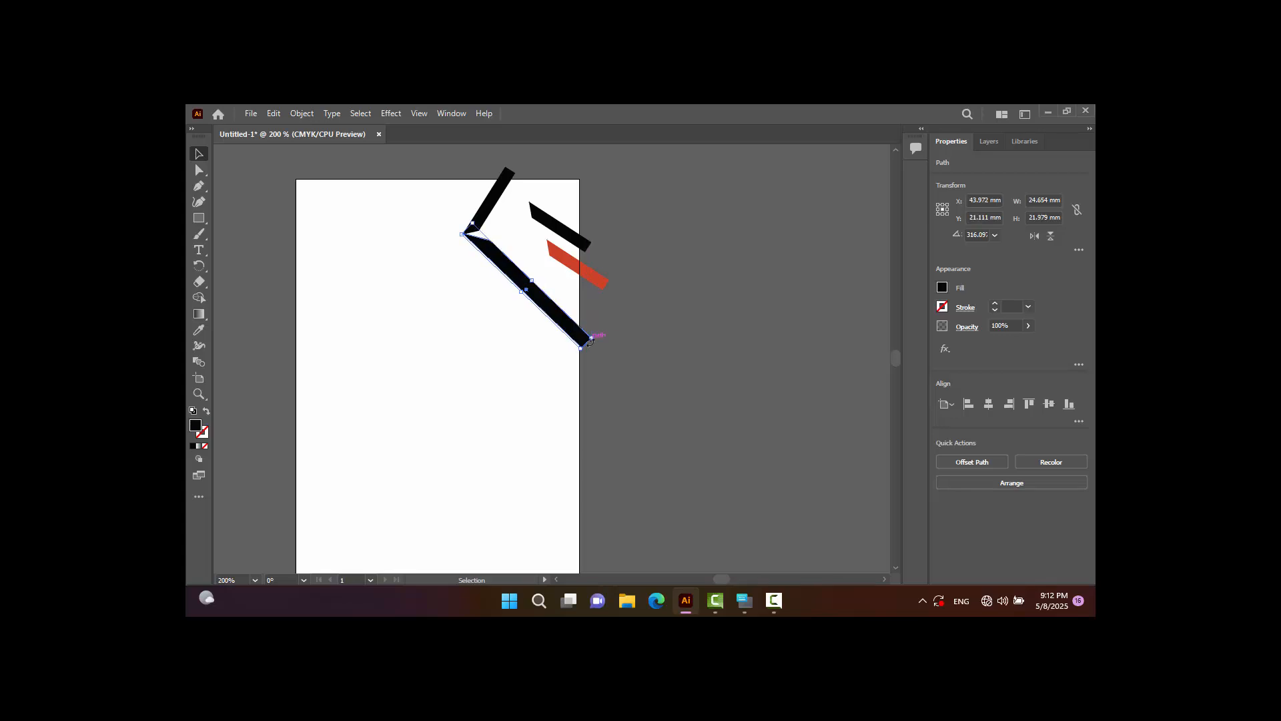
{"action": "left_click", "coordinate": [609, 296]}
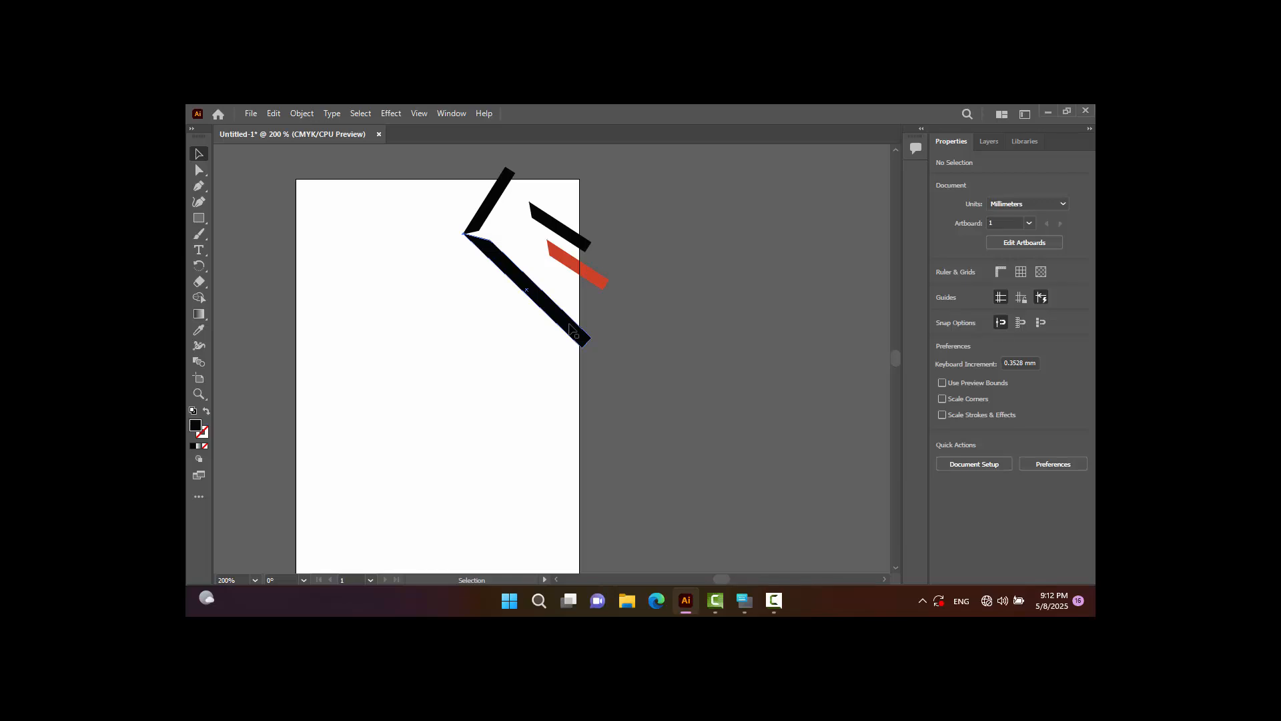
{"action": "left_click", "coordinate": [569, 328]}
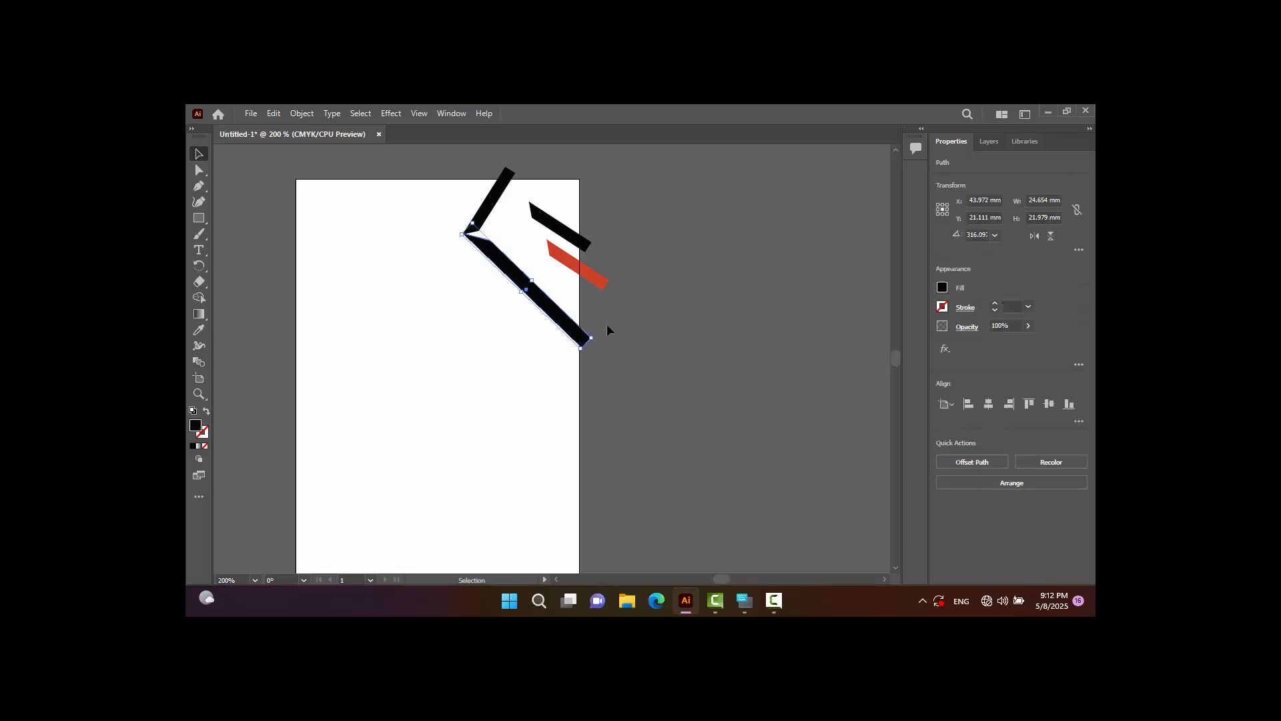
Nudge the steep black bar so that its pointed tip meets the tip of the long diagonal bar.
{"action": "key", "text": "a"}
{"action": "key", "text": "ctrl+equal"}
{"action": "key", "text": "ctrl+equal"}
{"action": "key", "text": "ctrl+equal"}
{"action": "key", "text": "ctrl+equal"}
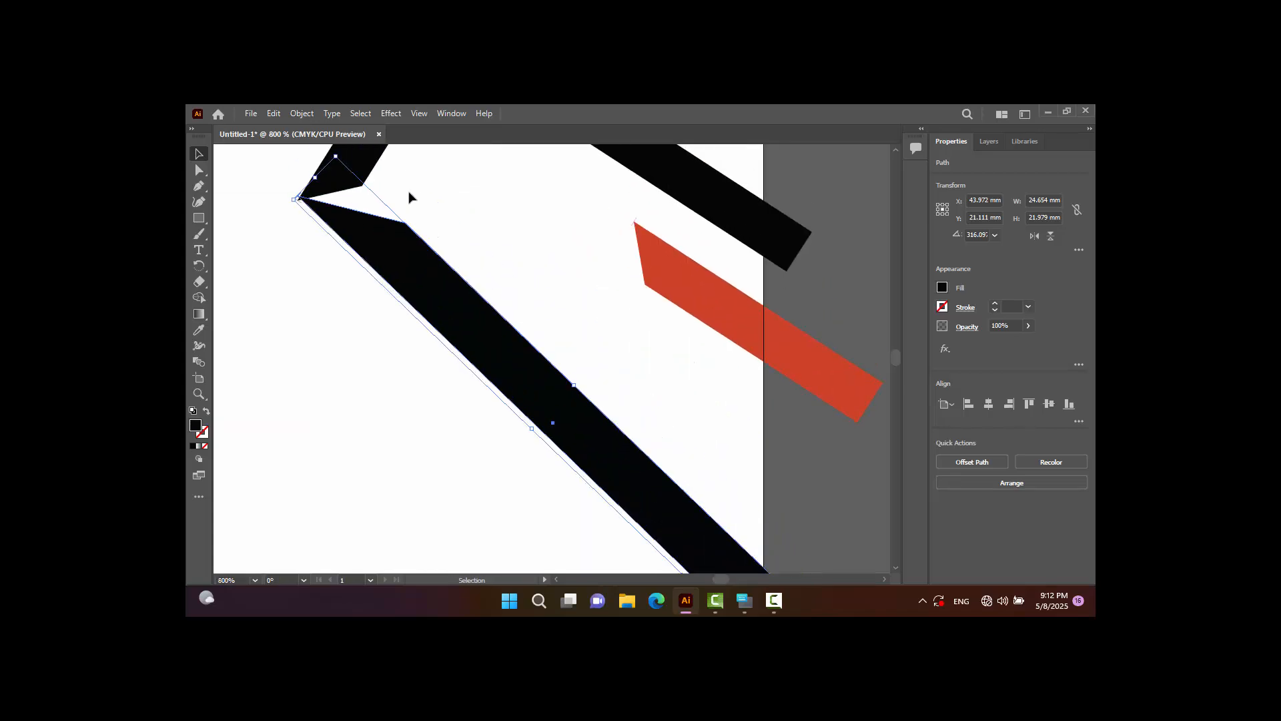
{"action": "scroll", "coordinate": [409, 197], "scroll_direction": "up", "scroll_amount": 3}
{"action": "left_click", "coordinate": [323, 321]}
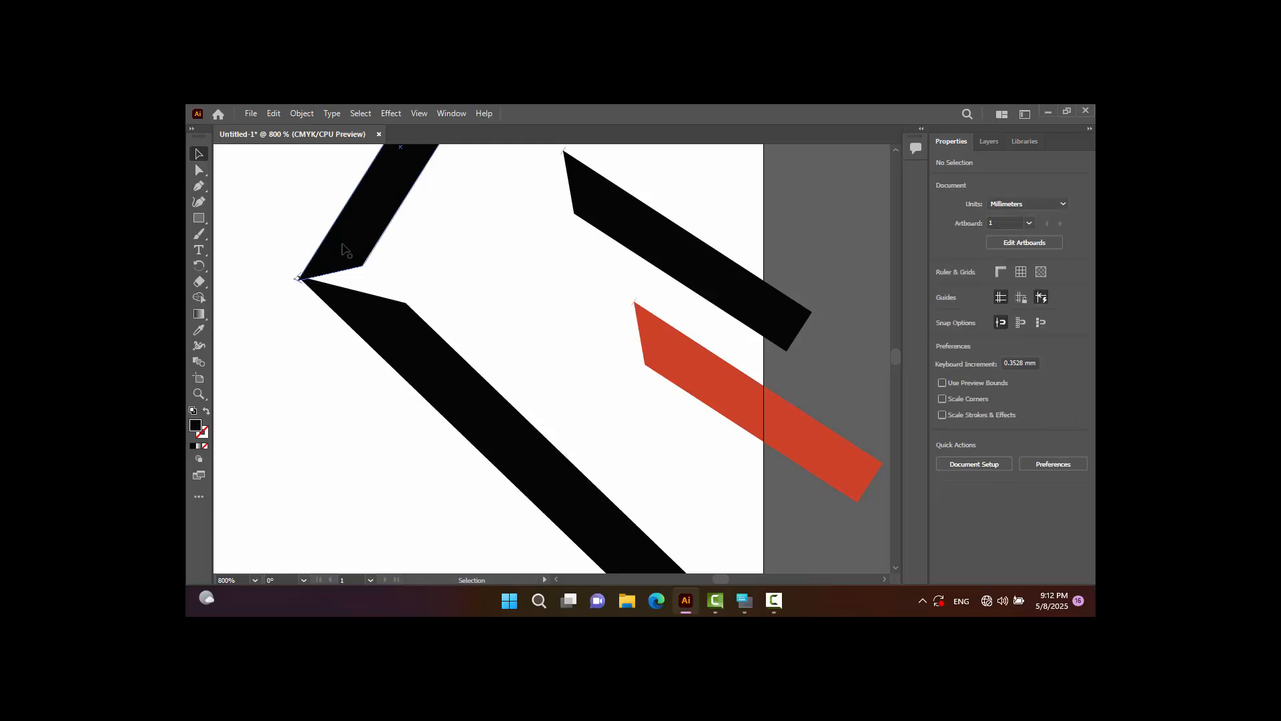
{"action": "left_click_drag", "start_coordinate": [342, 245], "coordinate": [345, 252]}
{"action": "left_click", "coordinate": [294, 229]}
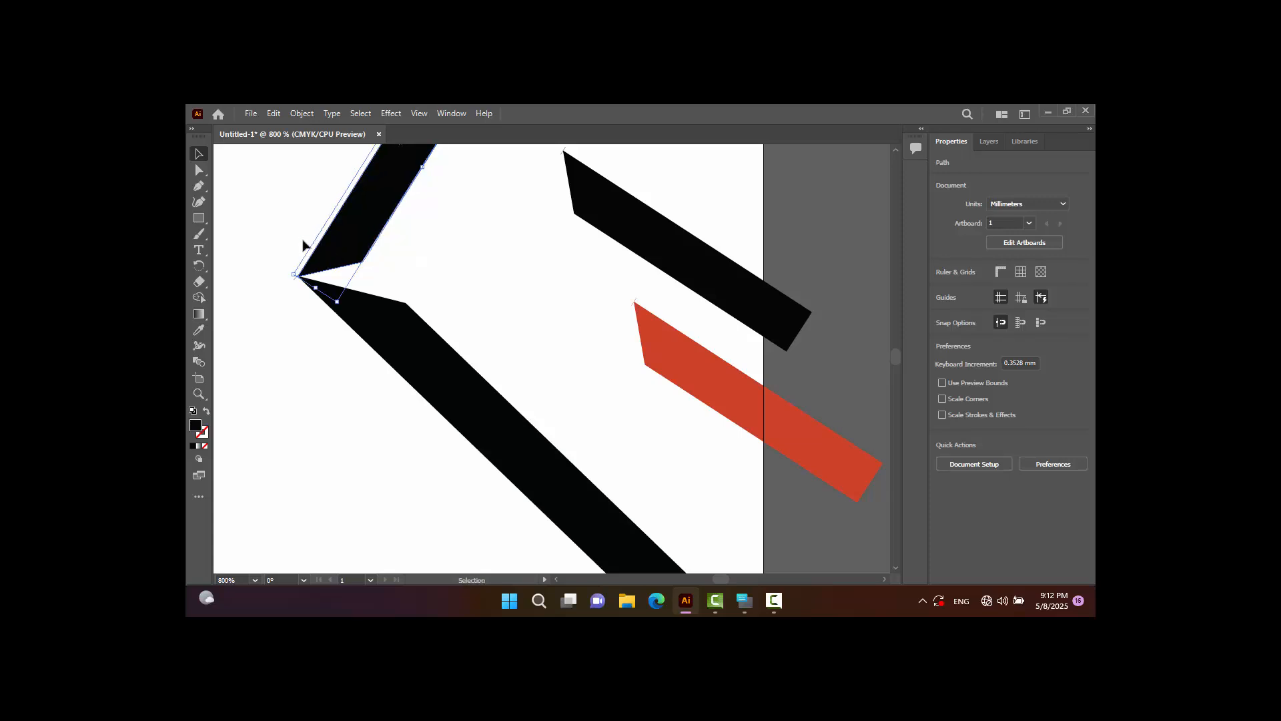
{"action": "left_click", "coordinate": [305, 243]}
{"action": "left_click", "coordinate": [315, 288]}
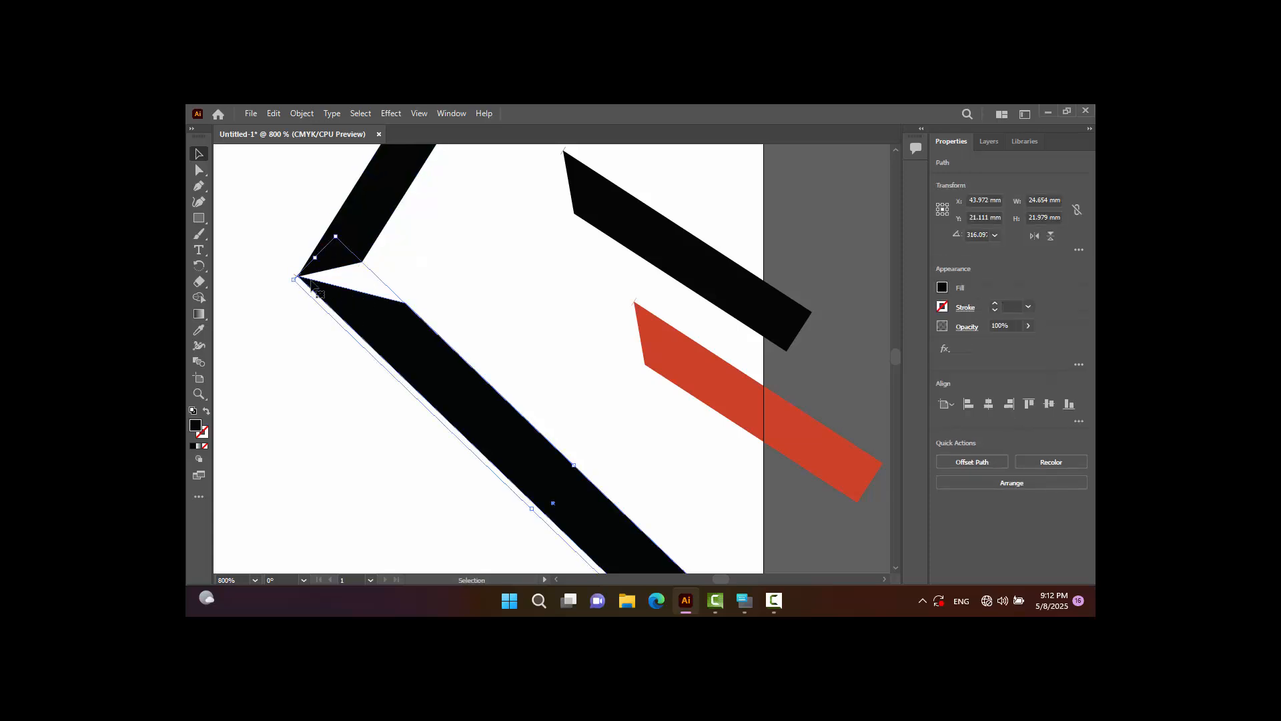
Curve the long black bar's slanted end outward with its anchor handle to fill the gap beneath the steep bar.
{"action": "left_click", "coordinate": [201, 171]}
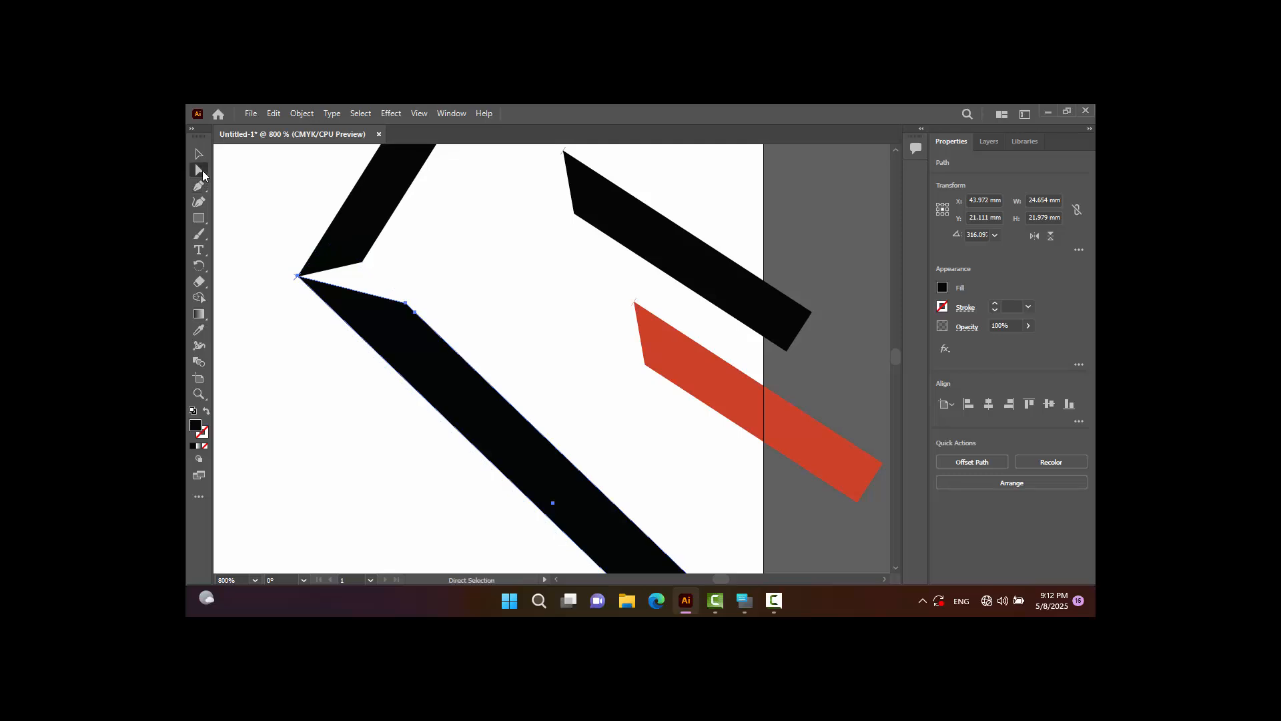
{"action": "left_click", "coordinate": [406, 304]}
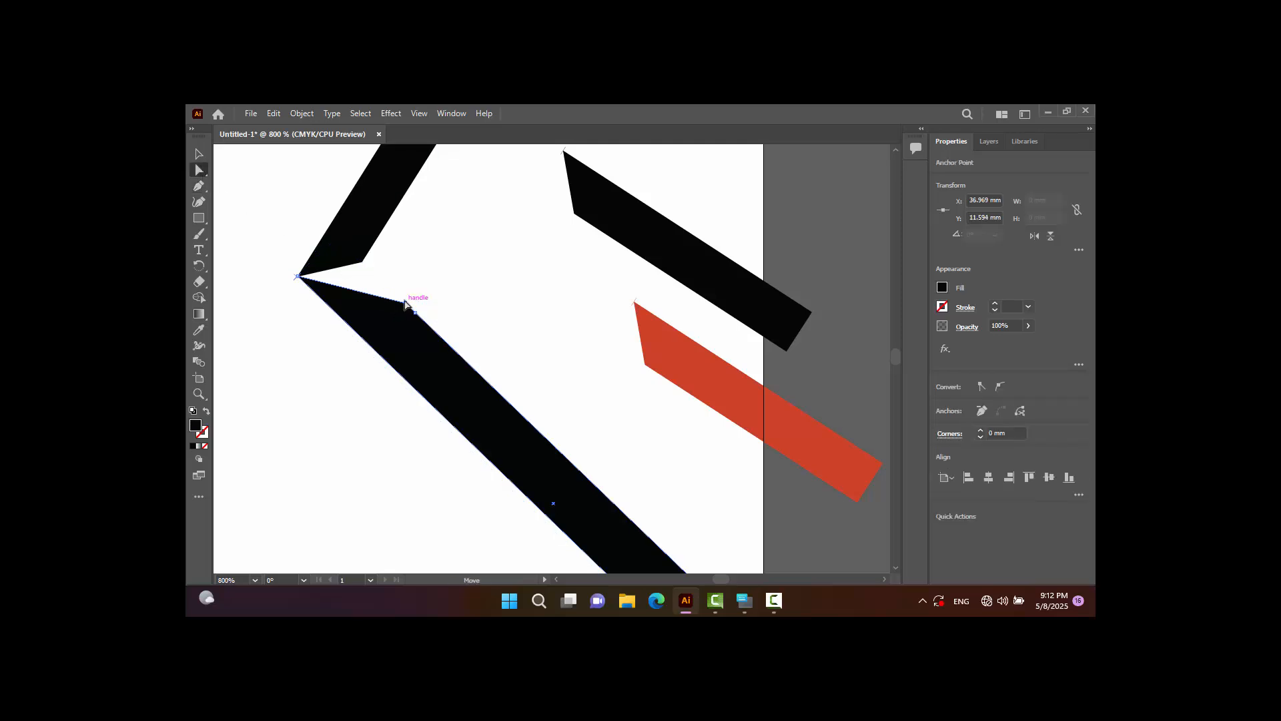
{"action": "left_click_drag", "start_coordinate": [406, 303], "coordinate": [338, 214]}
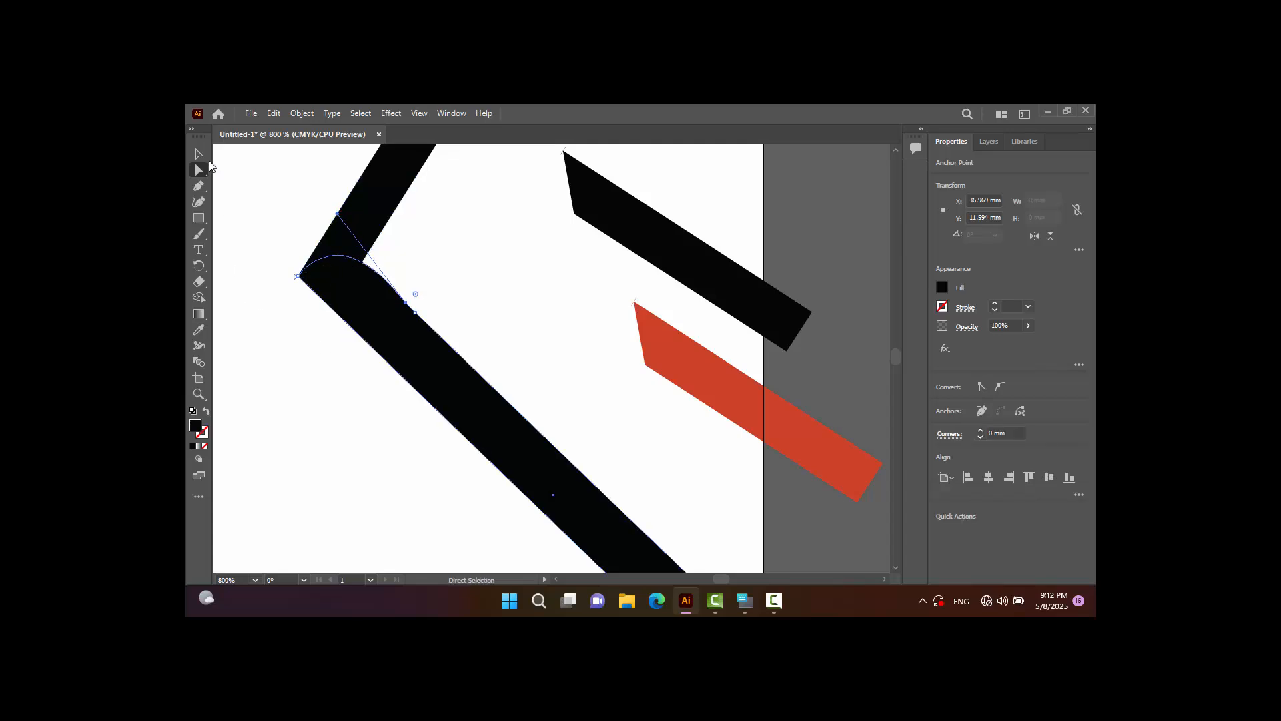
{"action": "left_click", "coordinate": [198, 153]}
{"action": "left_click", "coordinate": [260, 209]}
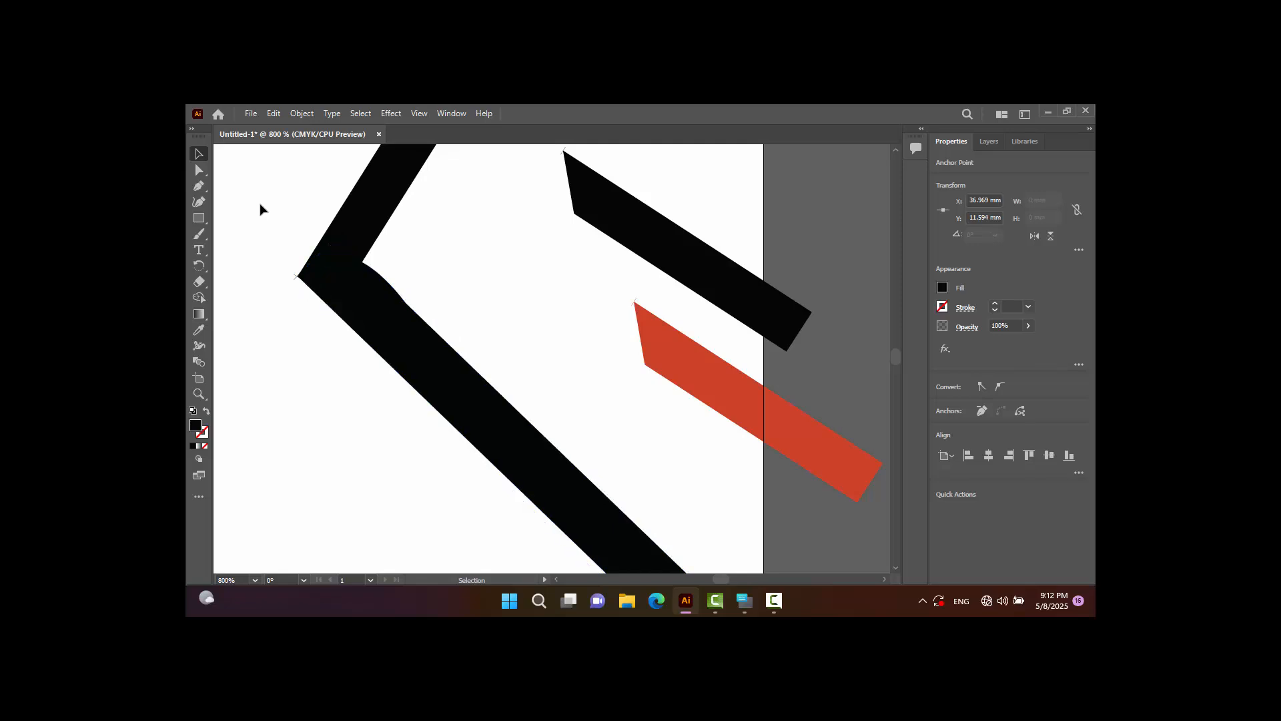
Recolour the steep black bar with the orange-red sampled from the short orange bar using the Eyedropper.
{"action": "left_click", "coordinate": [357, 313]}
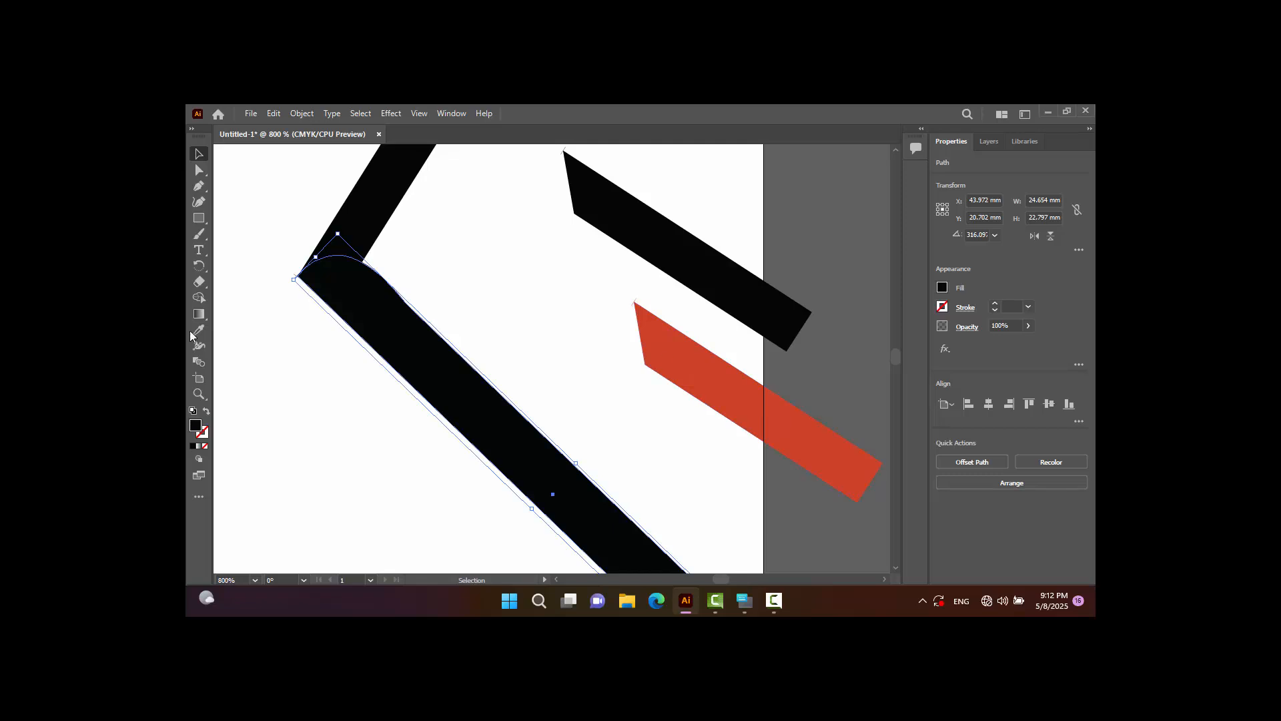
{"action": "left_click", "coordinate": [380, 205]}
{"action": "left_click", "coordinate": [199, 330]}
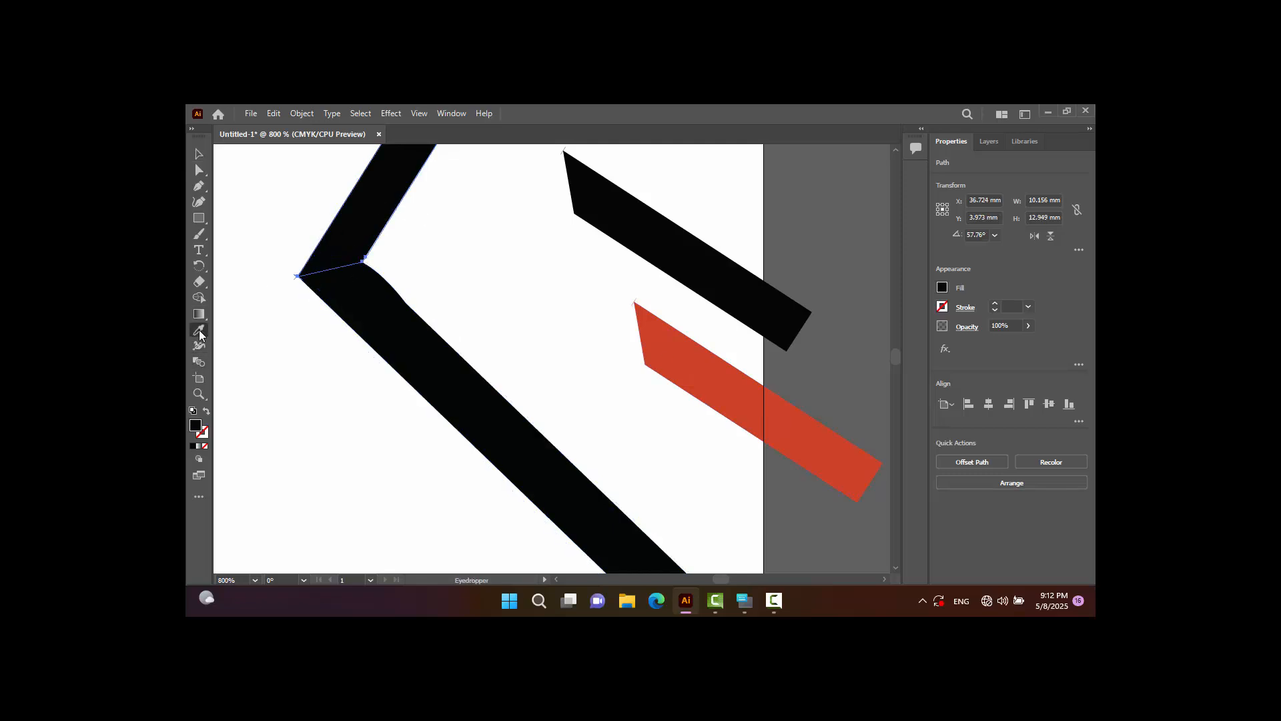
{"action": "left_click", "coordinate": [673, 351]}
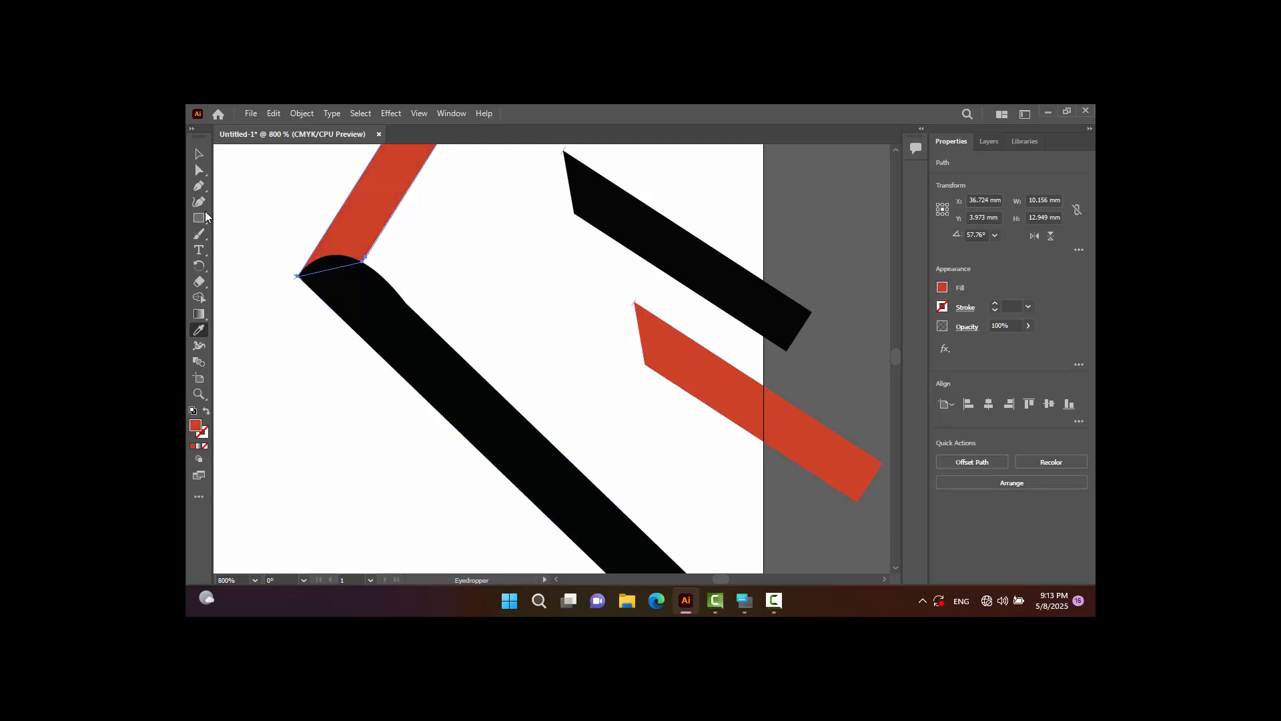
{"action": "left_click", "coordinate": [199, 155]}
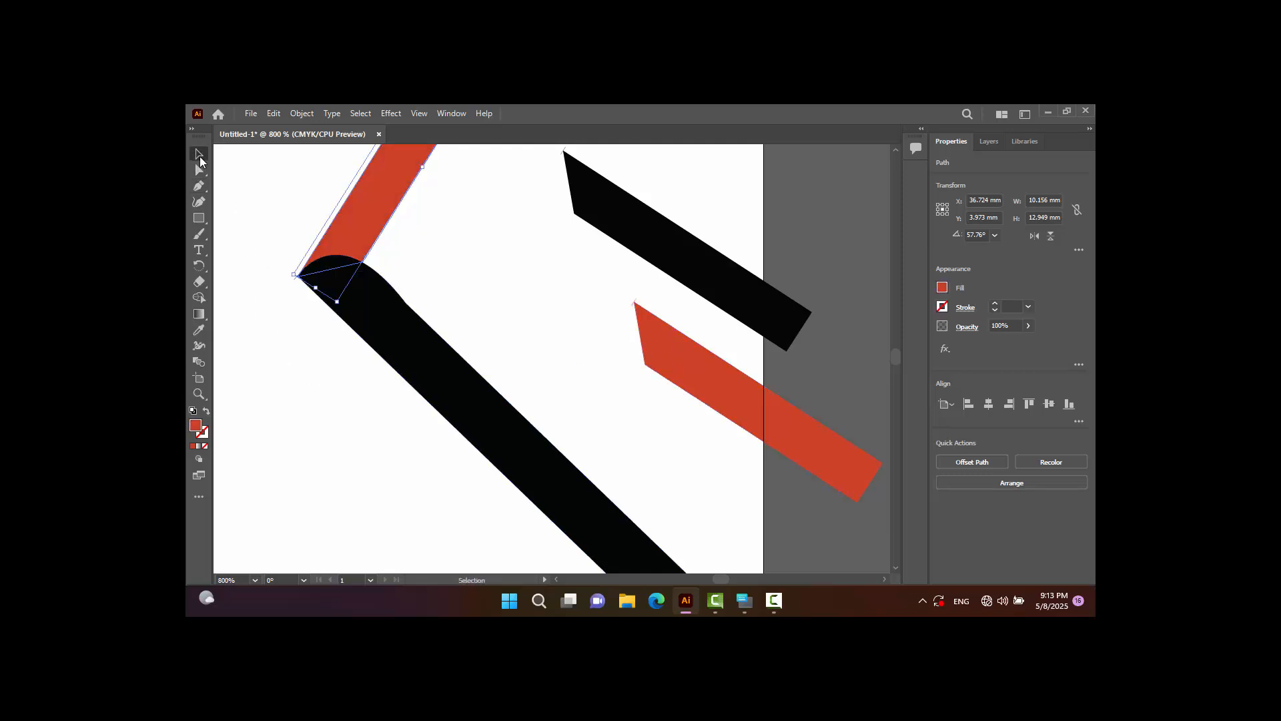
Fill the long black bar with dark red #721B00 and deselect it.
{"action": "left_click", "coordinate": [396, 334]}
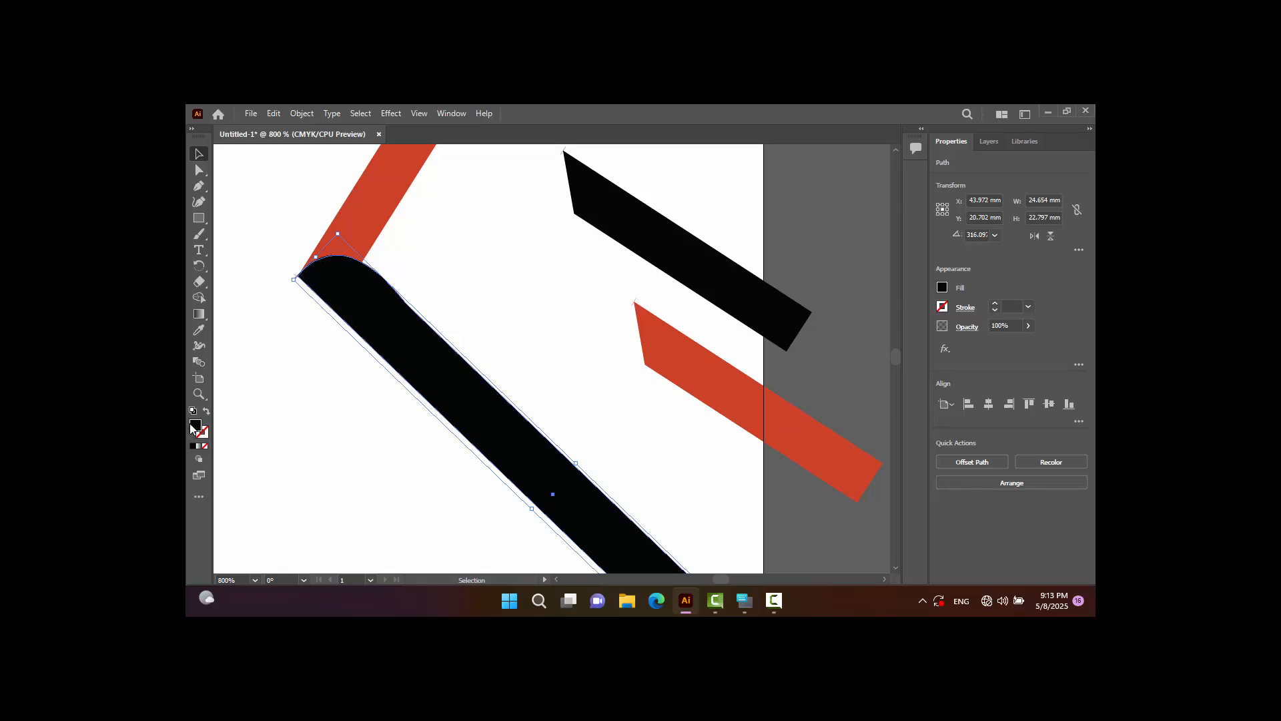
{"action": "double_click", "coordinate": [202, 430]}
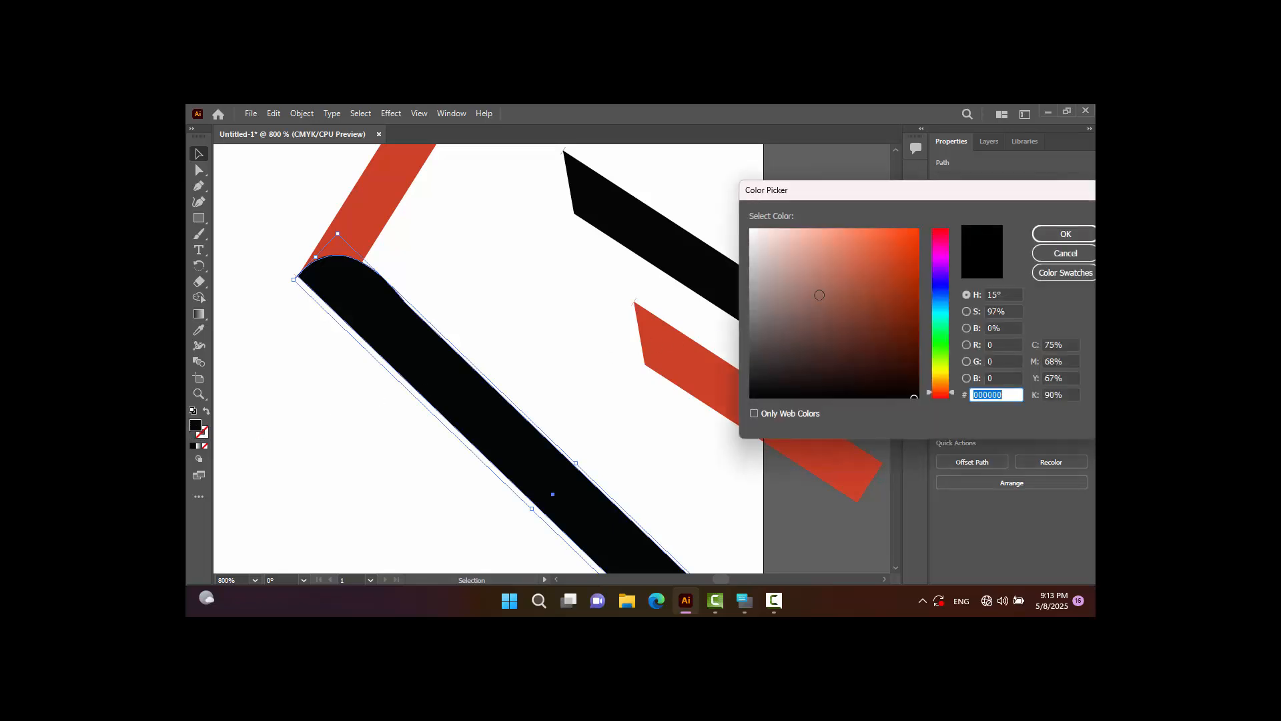
{"action": "left_click_drag", "start_coordinate": [875, 284], "coordinate": [919, 323]}
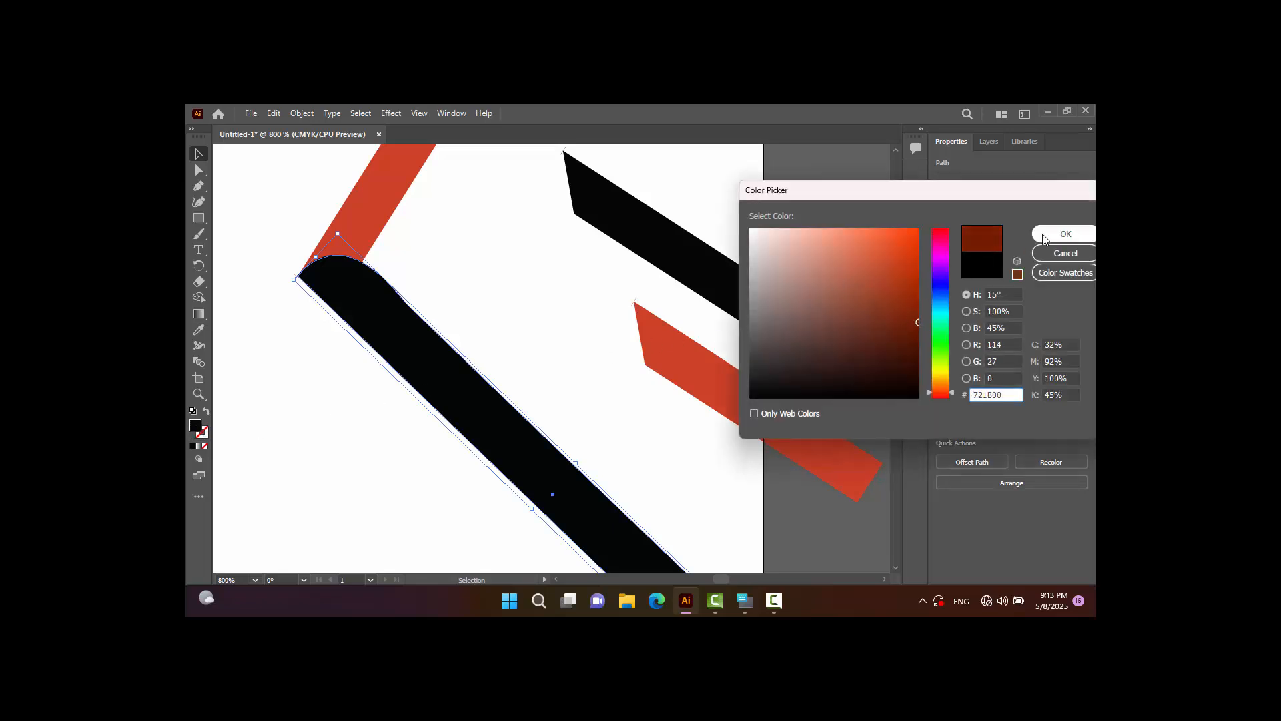
{"action": "left_click", "coordinate": [1065, 233]}
{"action": "left_click", "coordinate": [254, 177]}
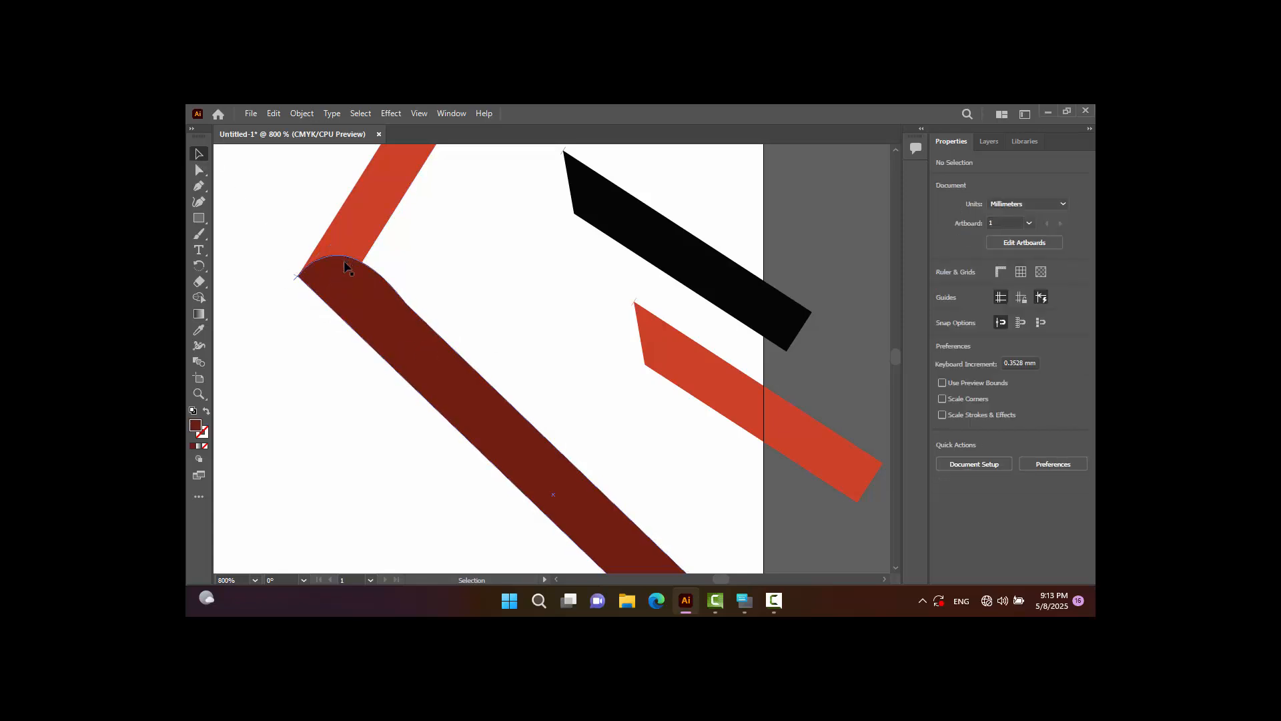
Try to lighten the long bar's dark red fill to #B73816.
{"action": "double_click", "coordinate": [196, 425]}
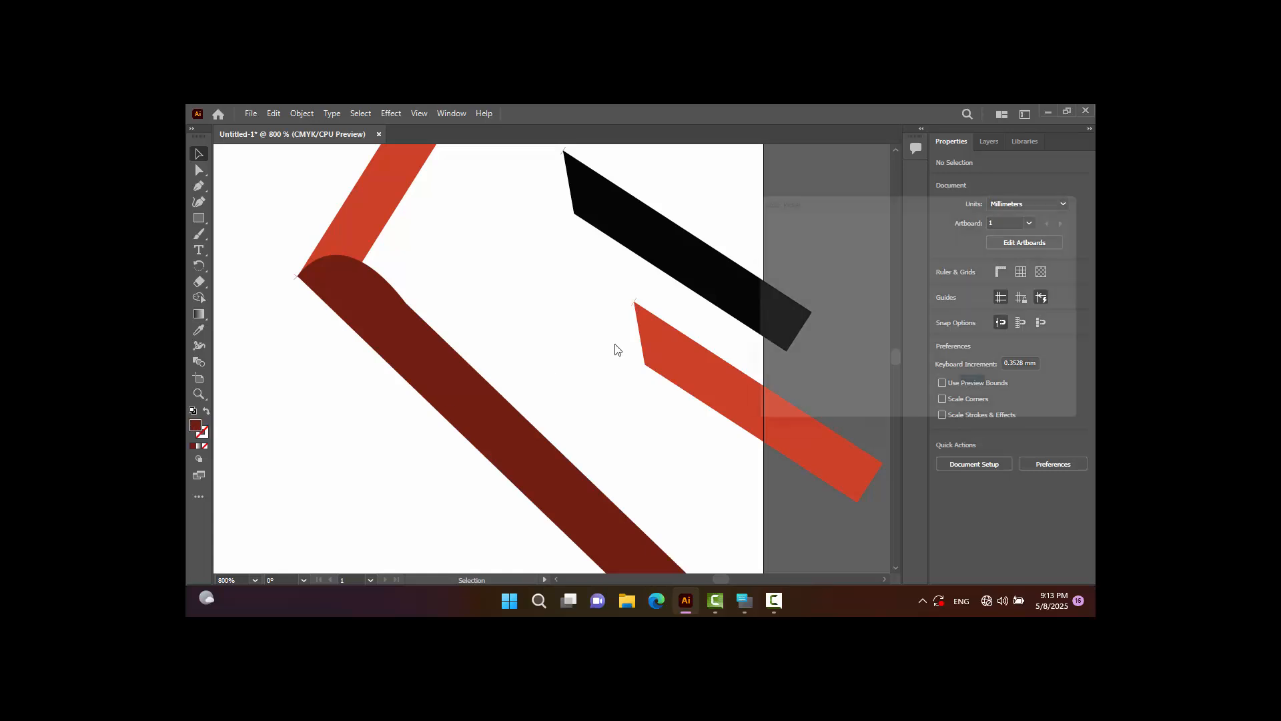
{"action": "mouse_move", "coordinate": [897, 249]}
{"action": "left_mouse_down"}
{"action": "mouse_move", "coordinate": [869, 266]}
{"action": "mouse_move", "coordinate": [899, 275]}
{"action": "left_mouse_up"}
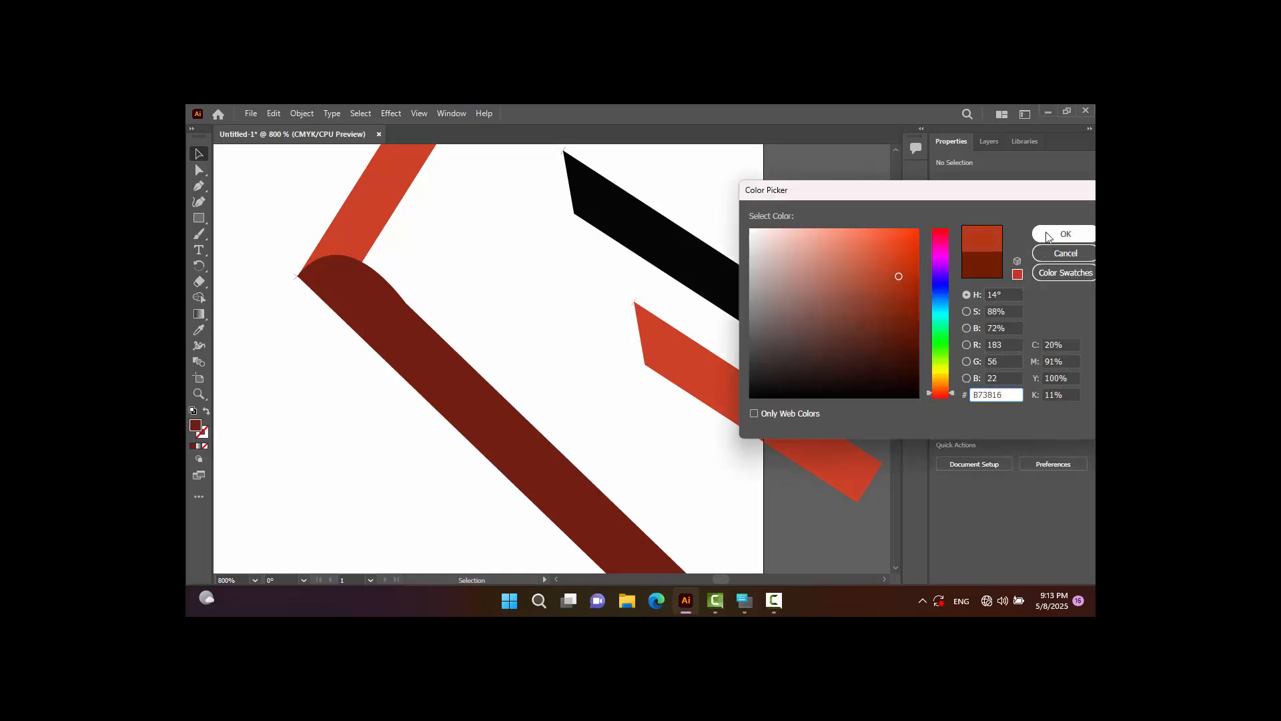
{"action": "left_click", "coordinate": [1066, 233]}
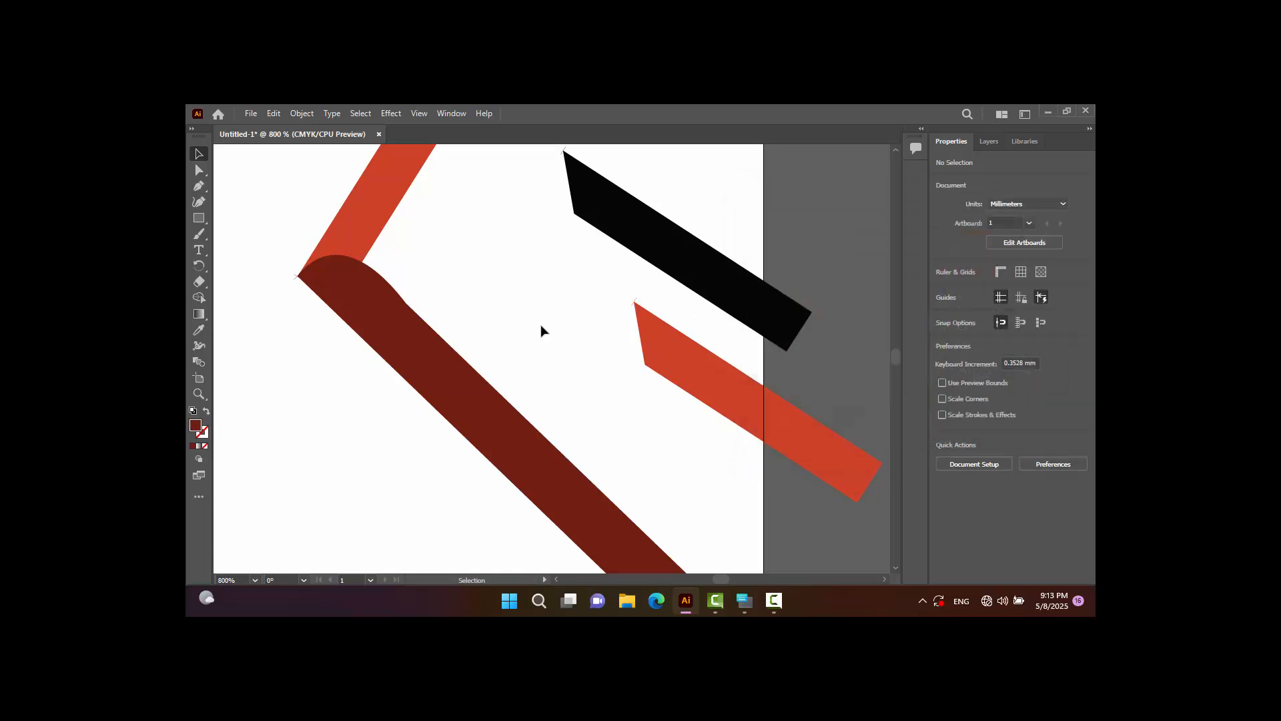
Set the long dark red bar's fill to #B23828 and deselect it.
{"action": "left_click", "coordinate": [359, 307]}
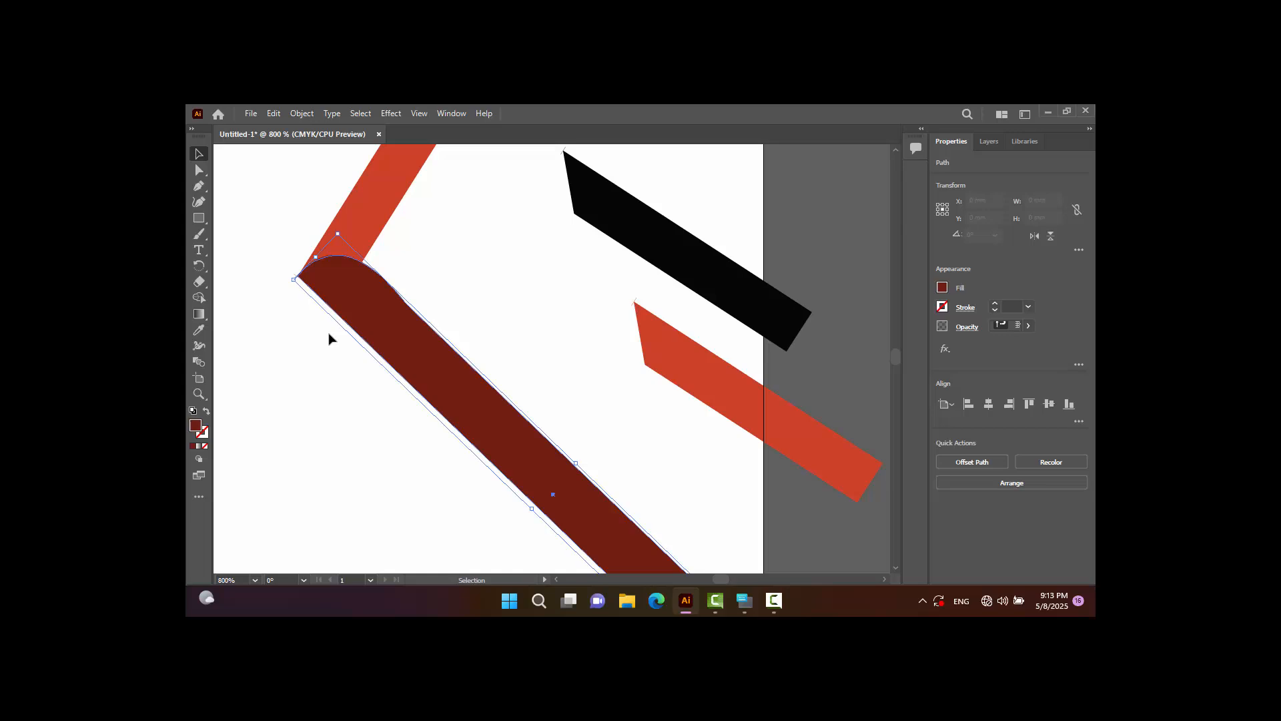
{"action": "double_click", "coordinate": [194, 427]}
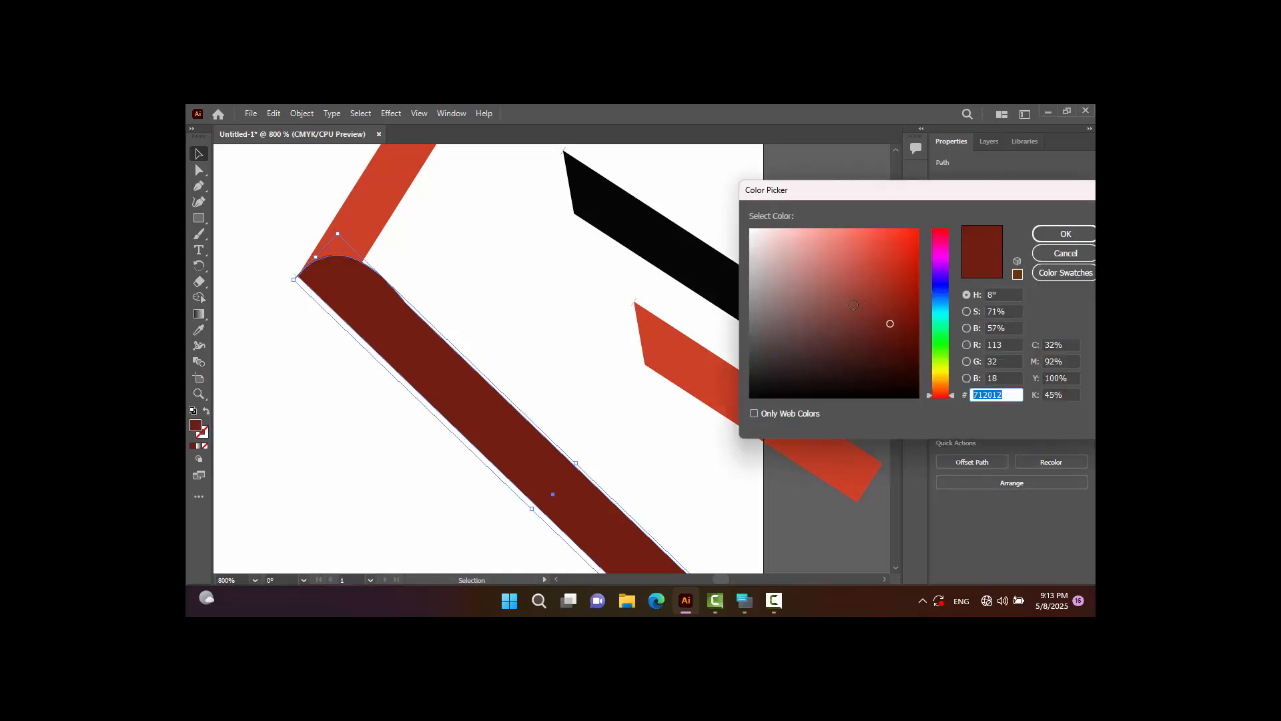
{"action": "mouse_move", "coordinate": [853, 305]}
{"action": "left_mouse_down"}
{"action": "mouse_move", "coordinate": [855, 289]}
{"action": "mouse_move", "coordinate": [882, 279]}
{"action": "left_mouse_up"}
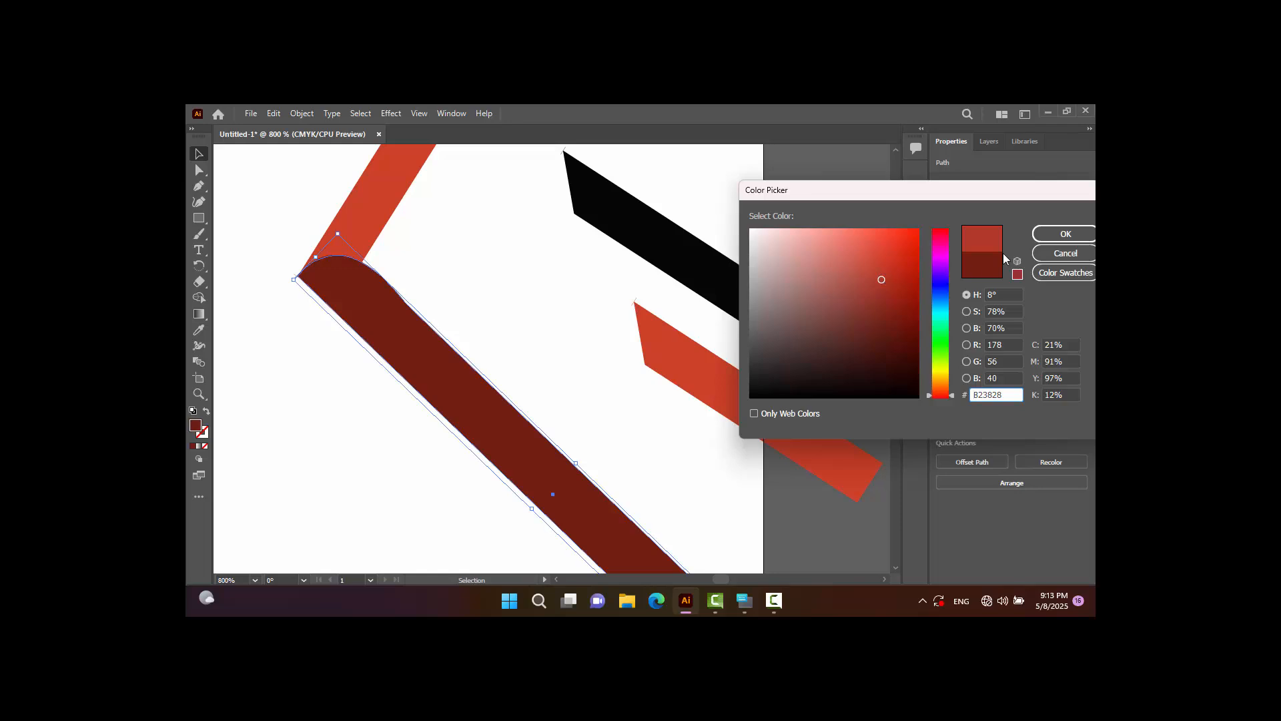
{"action": "left_click", "coordinate": [1066, 234]}
{"action": "left_click", "coordinate": [231, 175]}
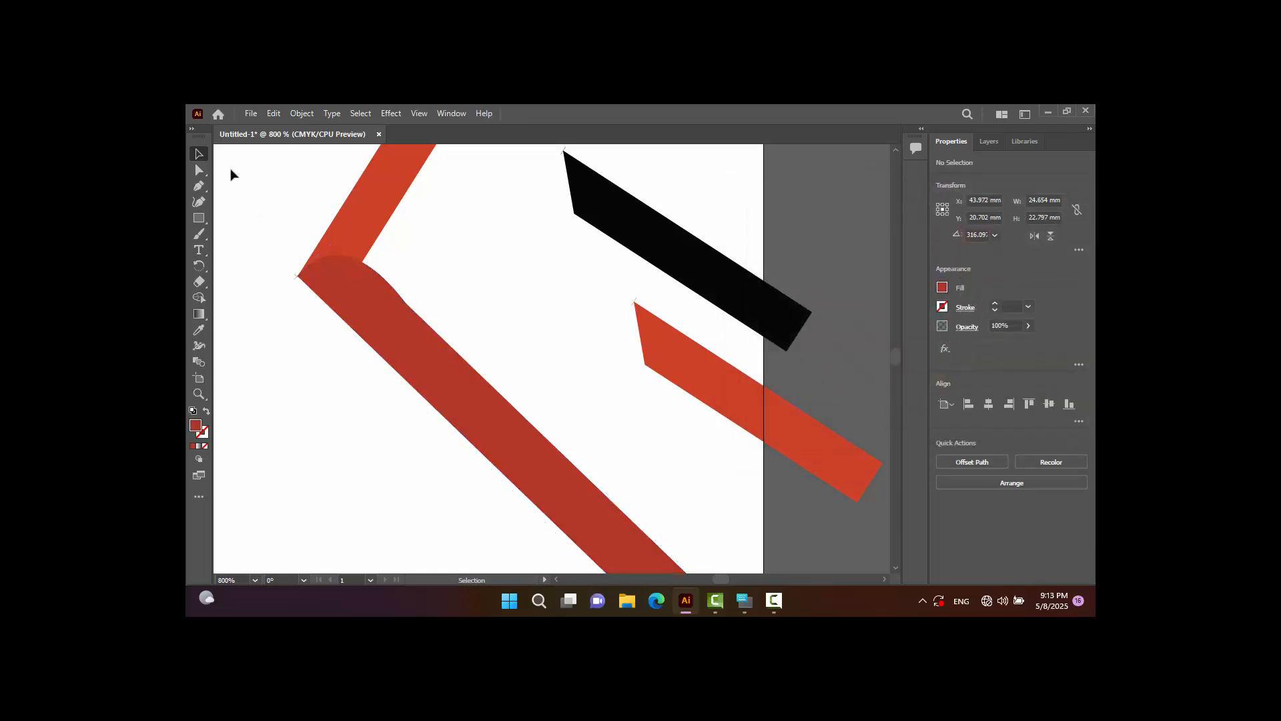
Match the long bar's fill to the steep bar's orange-red by sampling it with the Eyedropper.
{"action": "left_click", "coordinate": [319, 280]}
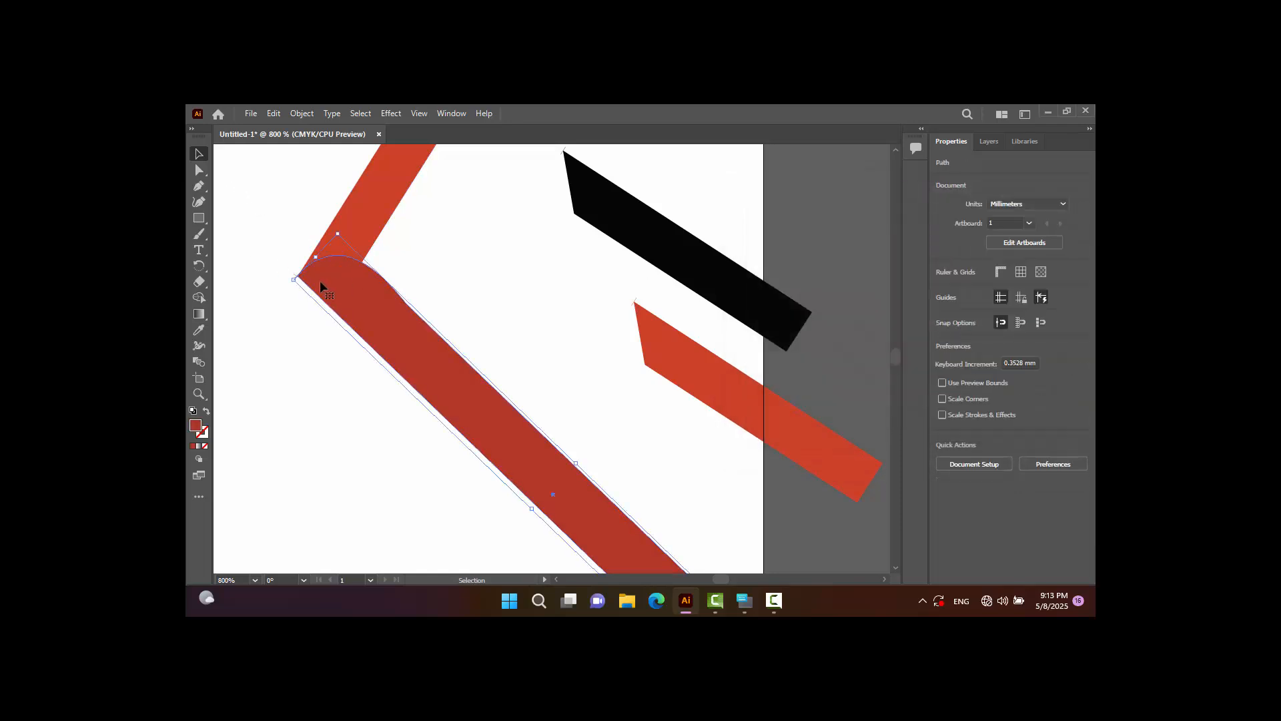
{"action": "left_click", "coordinate": [199, 330]}
{"action": "left_click", "coordinate": [389, 211]}
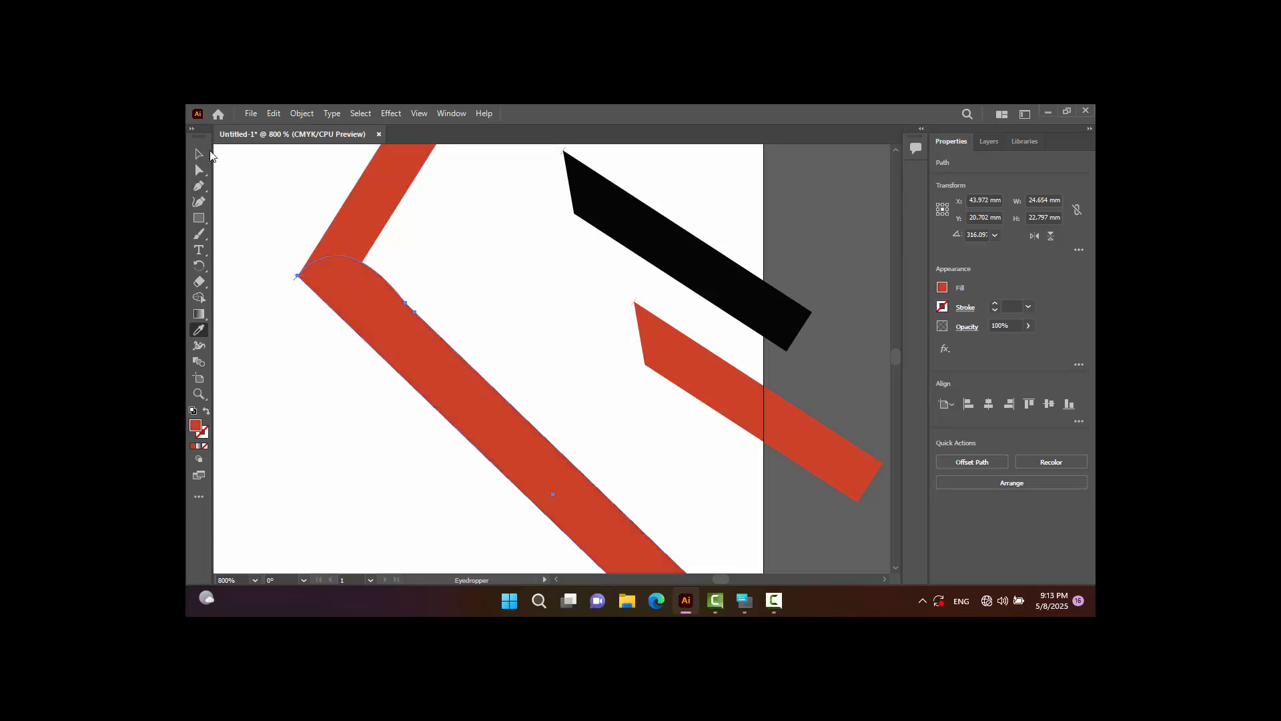
{"action": "left_click", "coordinate": [199, 154]}
{"action": "left_click", "coordinate": [246, 175]}
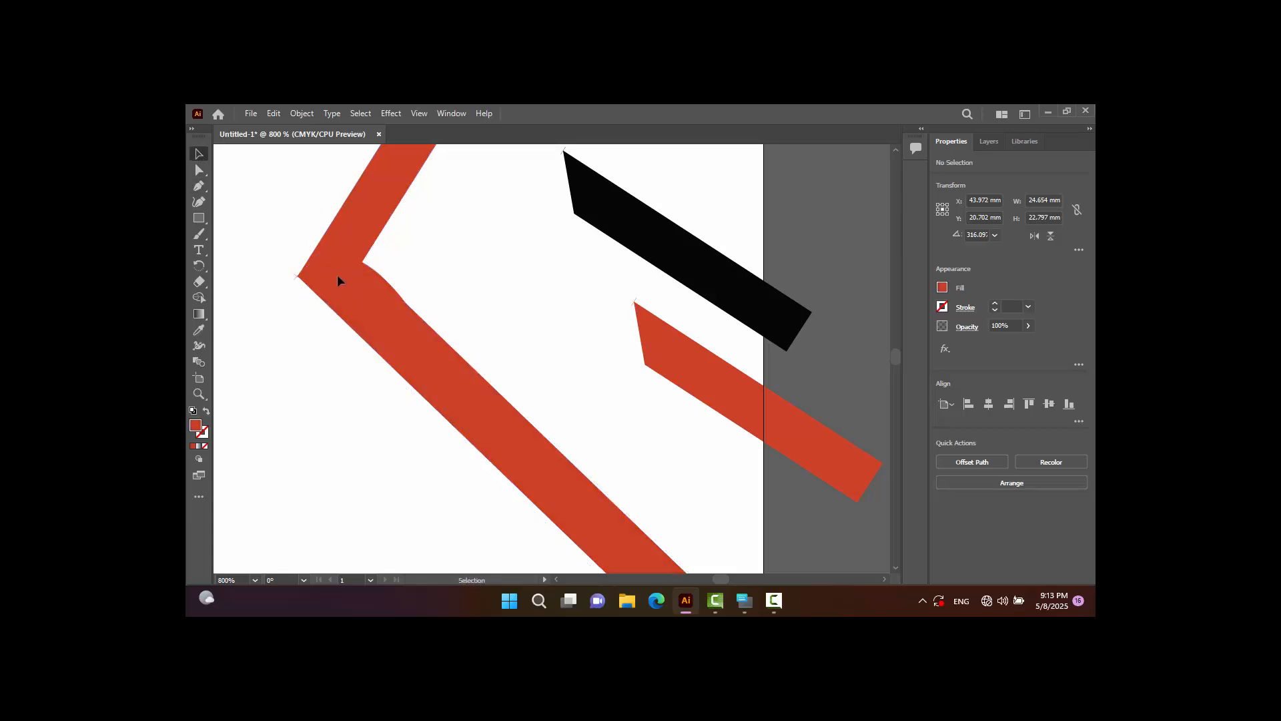
Bring the steep orange bar to the front, above the long bar.
{"action": "left_click", "coordinate": [363, 316]}
{"action": "left_click", "coordinate": [362, 220]}
{"action": "right_click", "coordinate": [355, 234]}
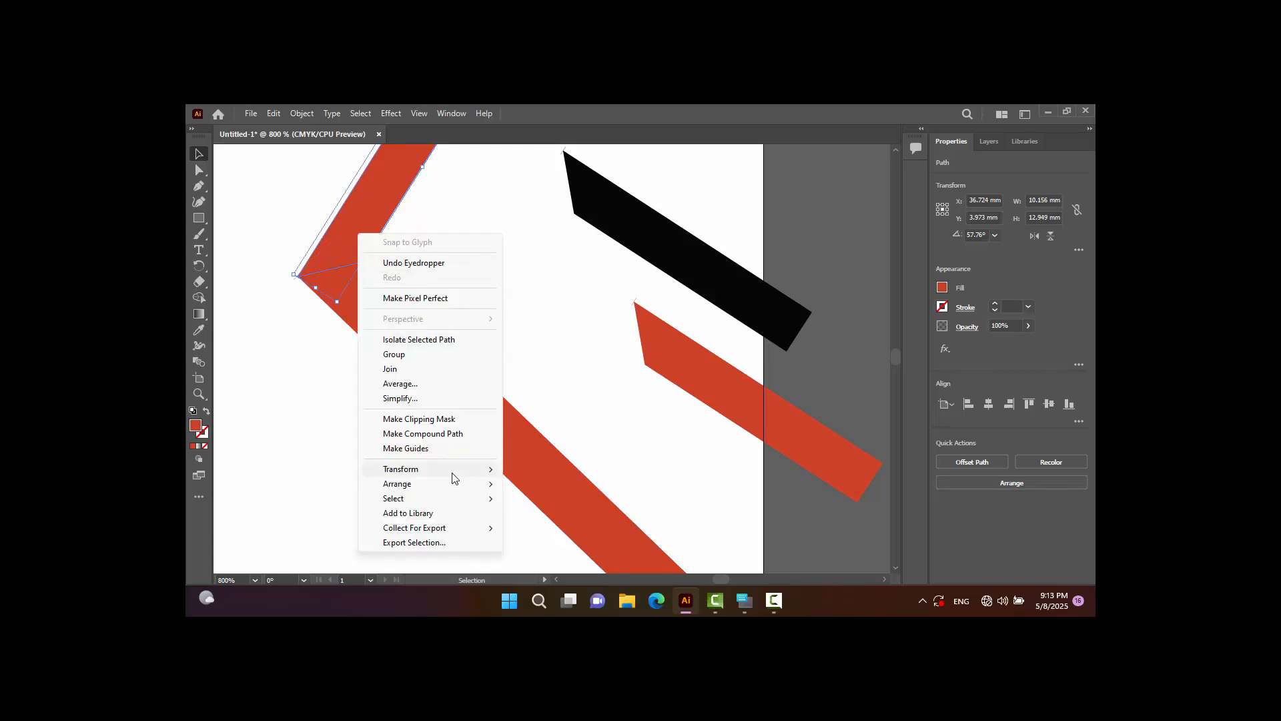
{"action": "mouse_move", "coordinate": [438, 473]}
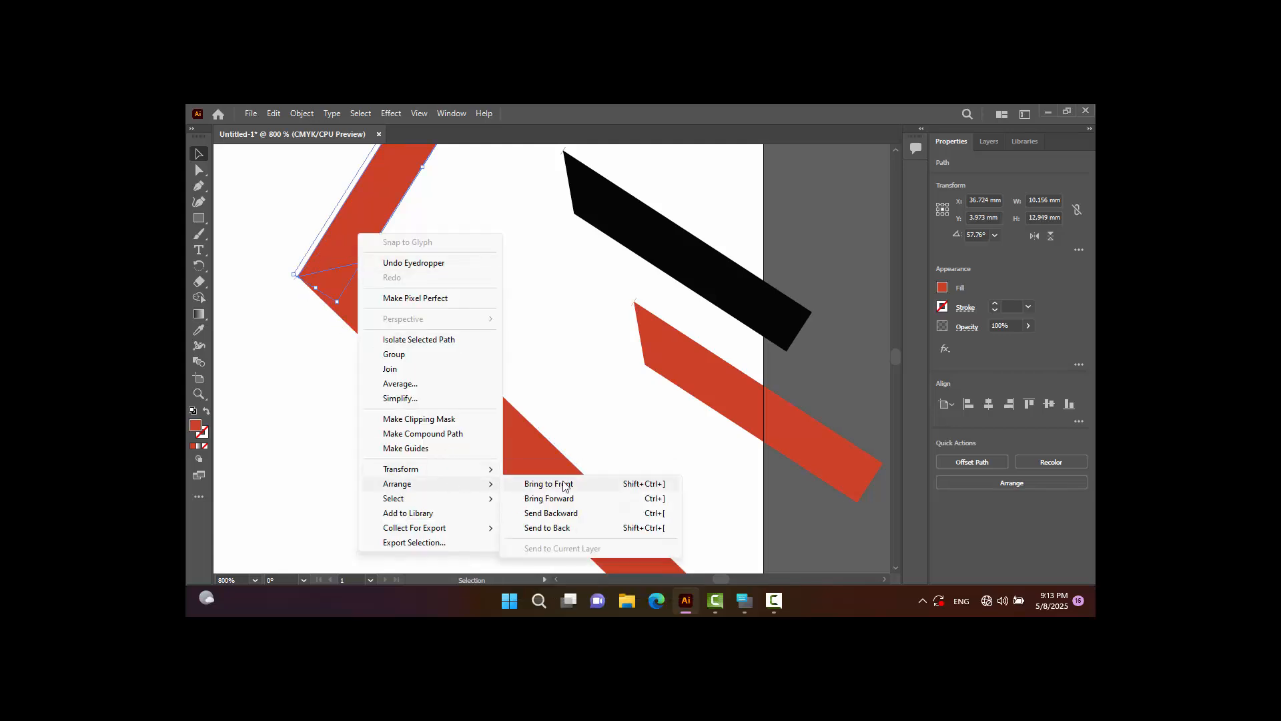
{"action": "left_click", "coordinate": [554, 484]}
{"action": "left_click", "coordinate": [525, 313]}
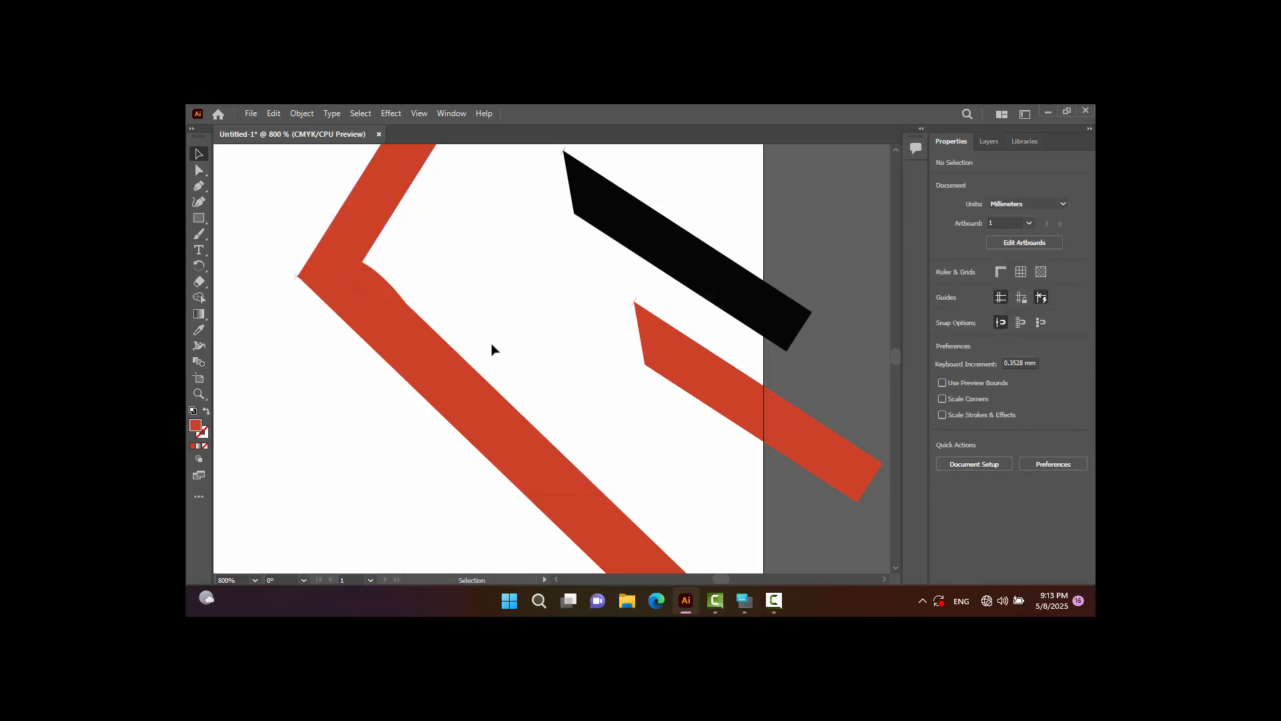
Narrow the steep orange bar so its bounds are about 9.29 by 12.9 mm.
{"action": "scroll", "coordinate": [492, 348], "scroll_direction": "up", "scroll_amount": 1}
{"action": "scroll", "coordinate": [492, 348], "scroll_direction": "down", "scroll_amount": 3}
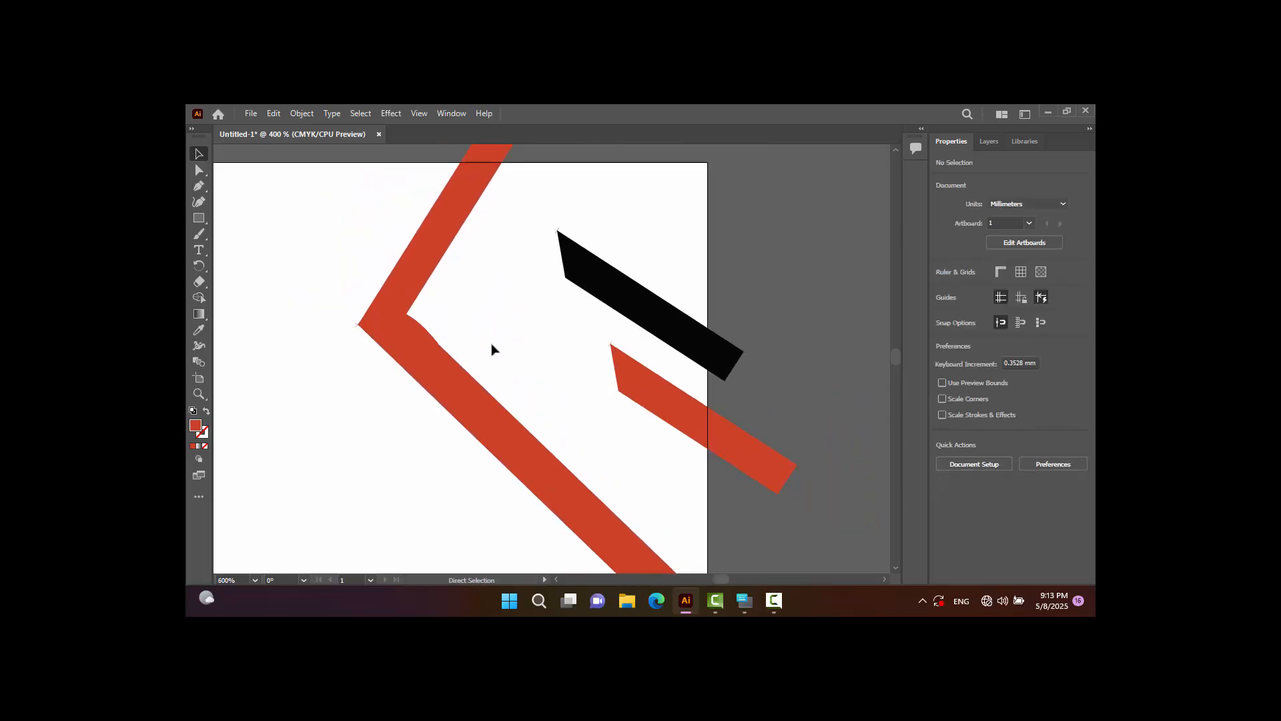
{"action": "scroll", "coordinate": [492, 348], "scroll_direction": "down", "scroll_amount": 1}
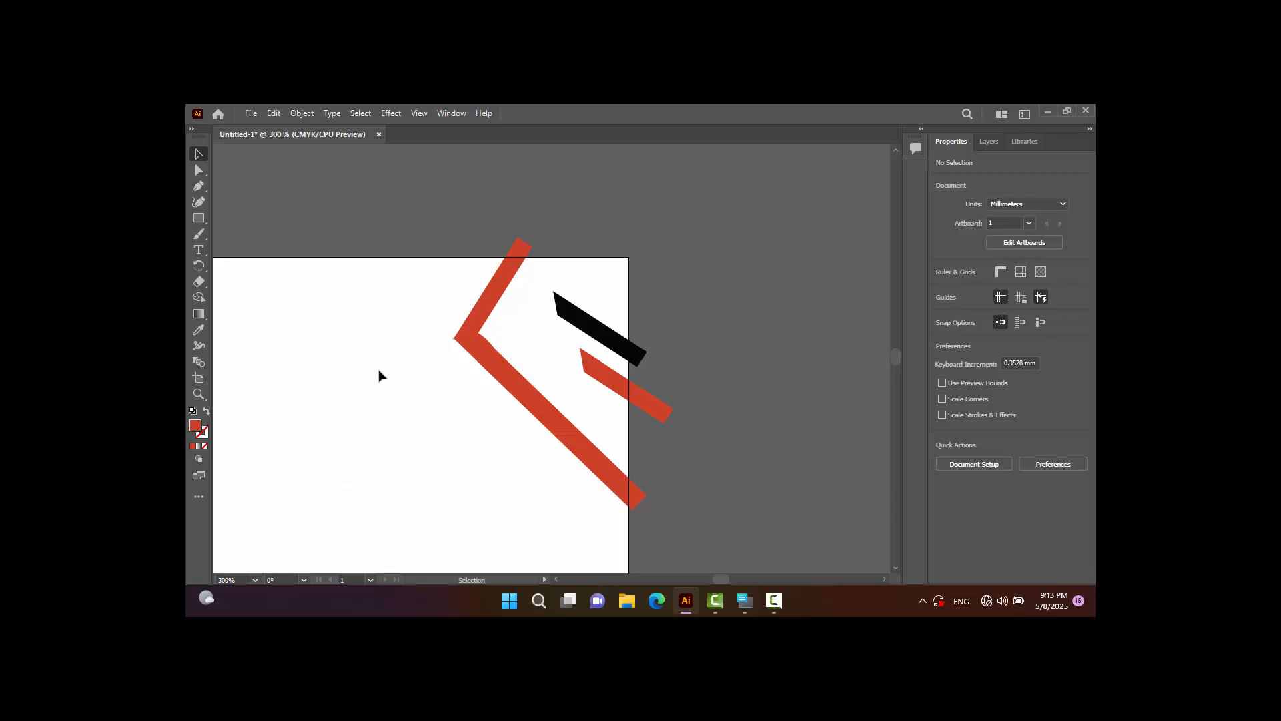
{"action": "left_click", "coordinate": [498, 306]}
{"action": "left_click_drag", "start_coordinate": [501, 298], "coordinate": [496, 290]}
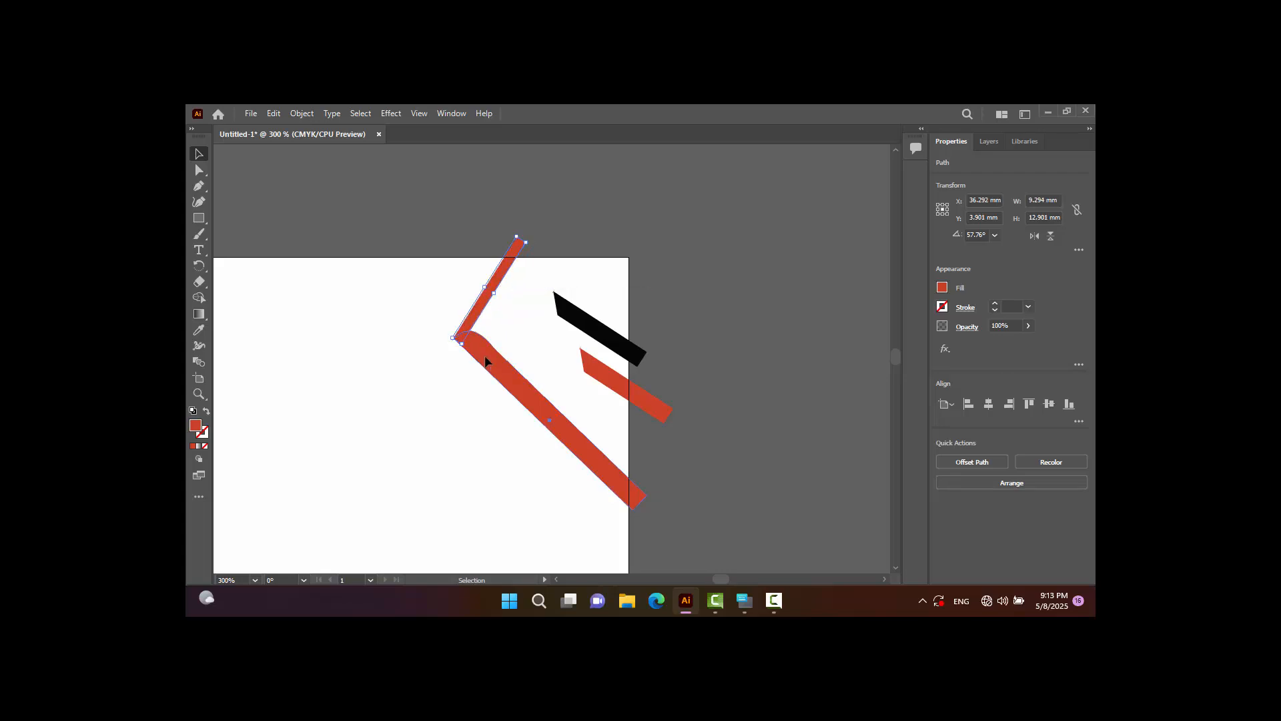
Narrow the long orange bar to about 23.93 by 22.32 mm and nudge it up and right against the steep bar's tip.
{"action": "left_click", "coordinate": [520, 379]}
{"action": "left_click_drag", "start_coordinate": [562, 407], "coordinate": [555, 415]}
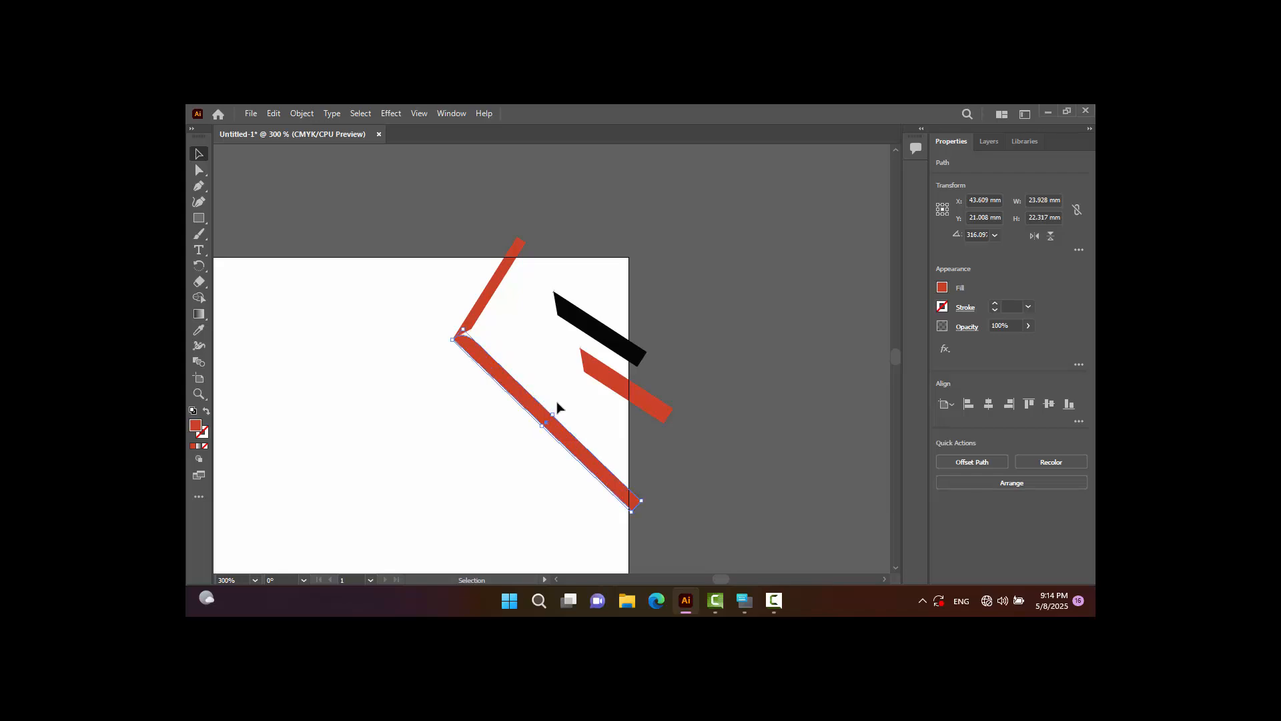
{"action": "key", "text": "Right"}
{"action": "key", "text": "Up"}
{"action": "key", "text": "Up"}
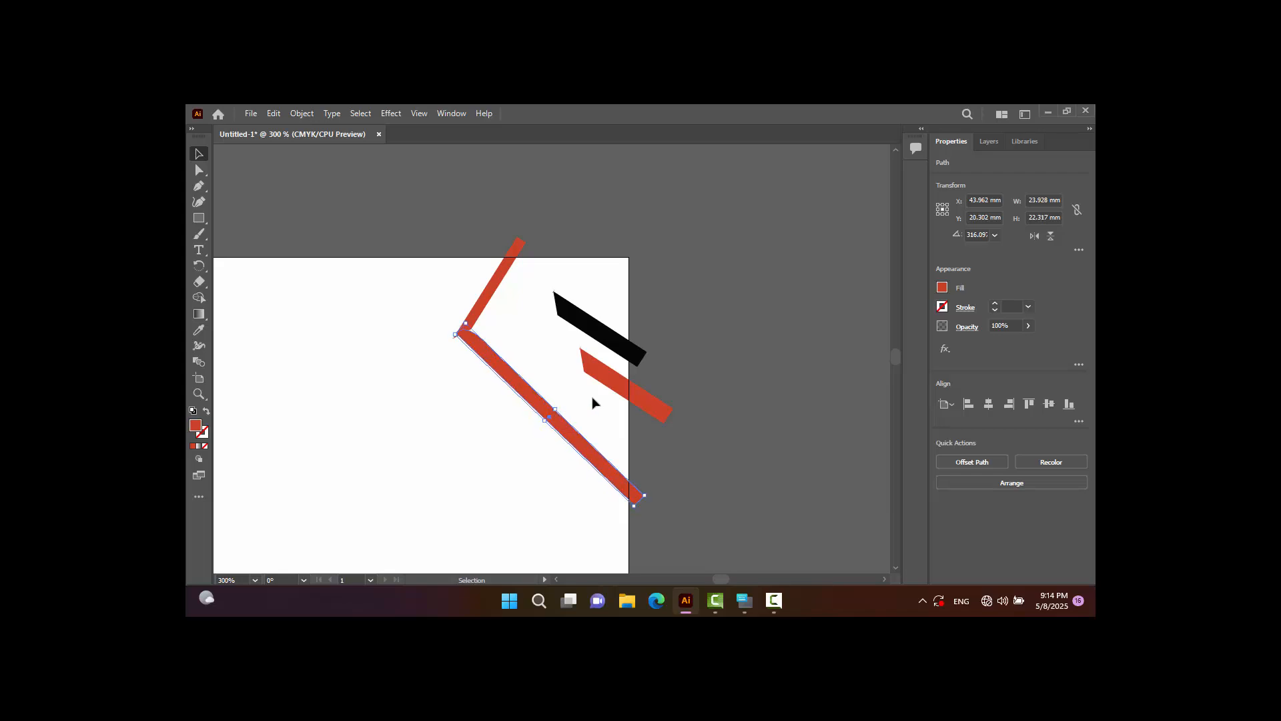
{"action": "key", "text": "Right"}
{"action": "key", "text": "Up"}
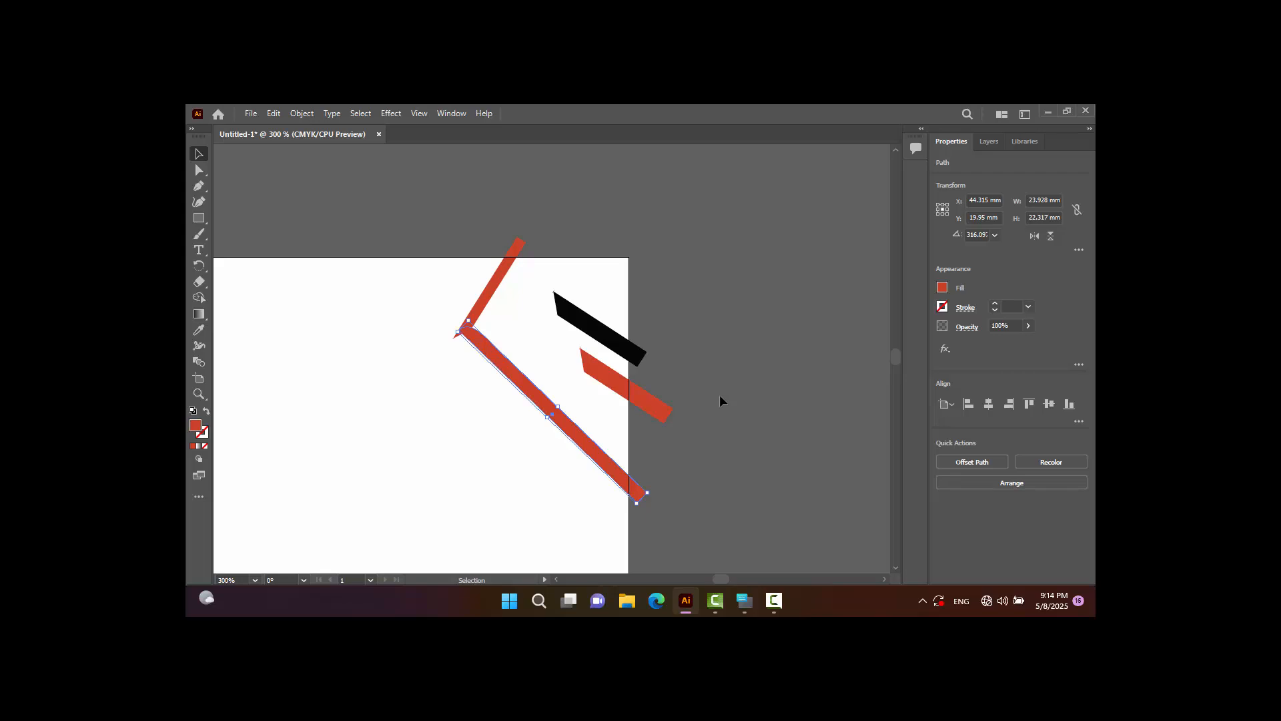
{"action": "key", "text": "Left"}
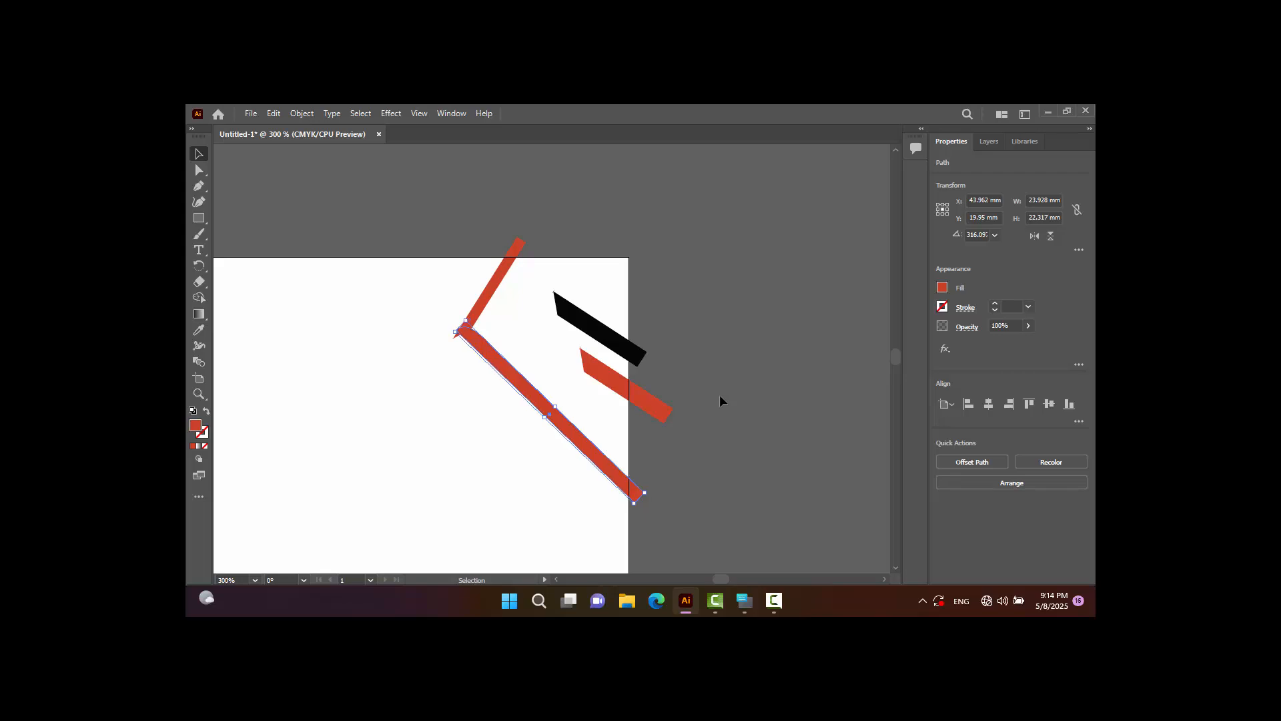
Delete the long orange bar and draw a thin horizontal orange rectangle about 20.49 by 1.24 mm below the steep bar.
{"action": "key", "text": "Delete"}
{"action": "left_click", "coordinate": [199, 219]}
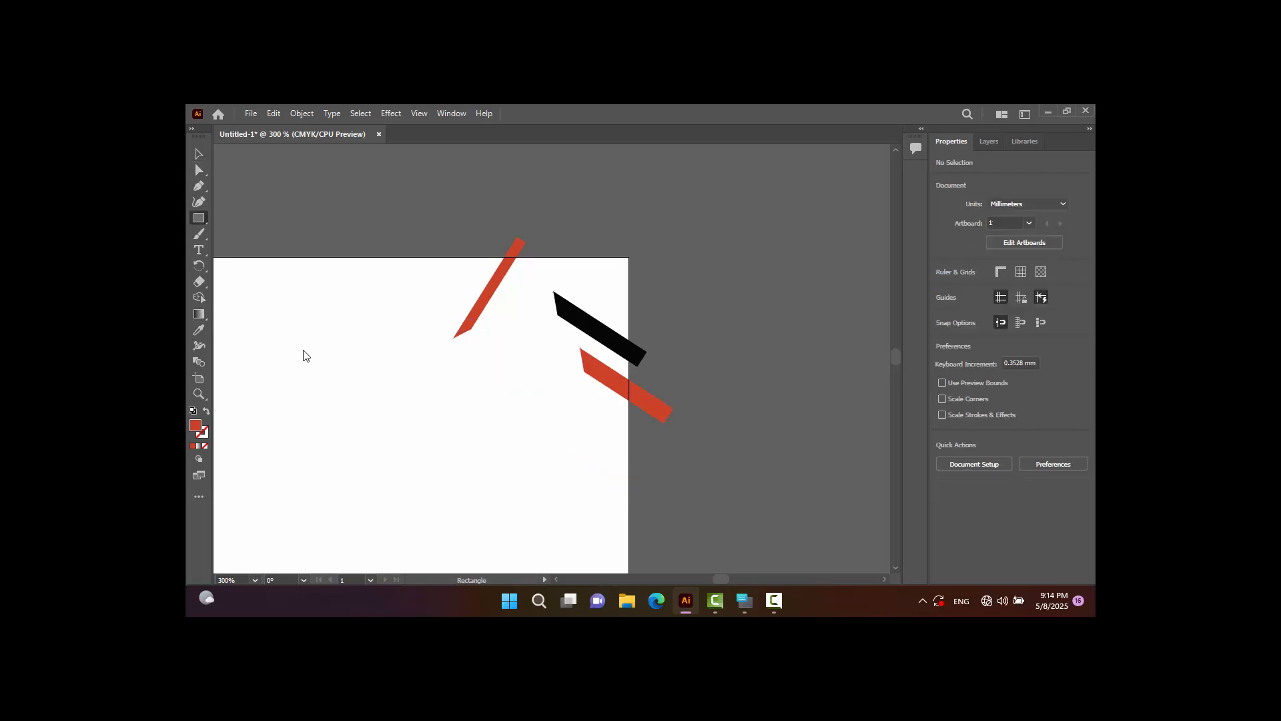
{"action": "left_click_drag", "start_coordinate": [357, 367], "coordinate": [519, 376]}
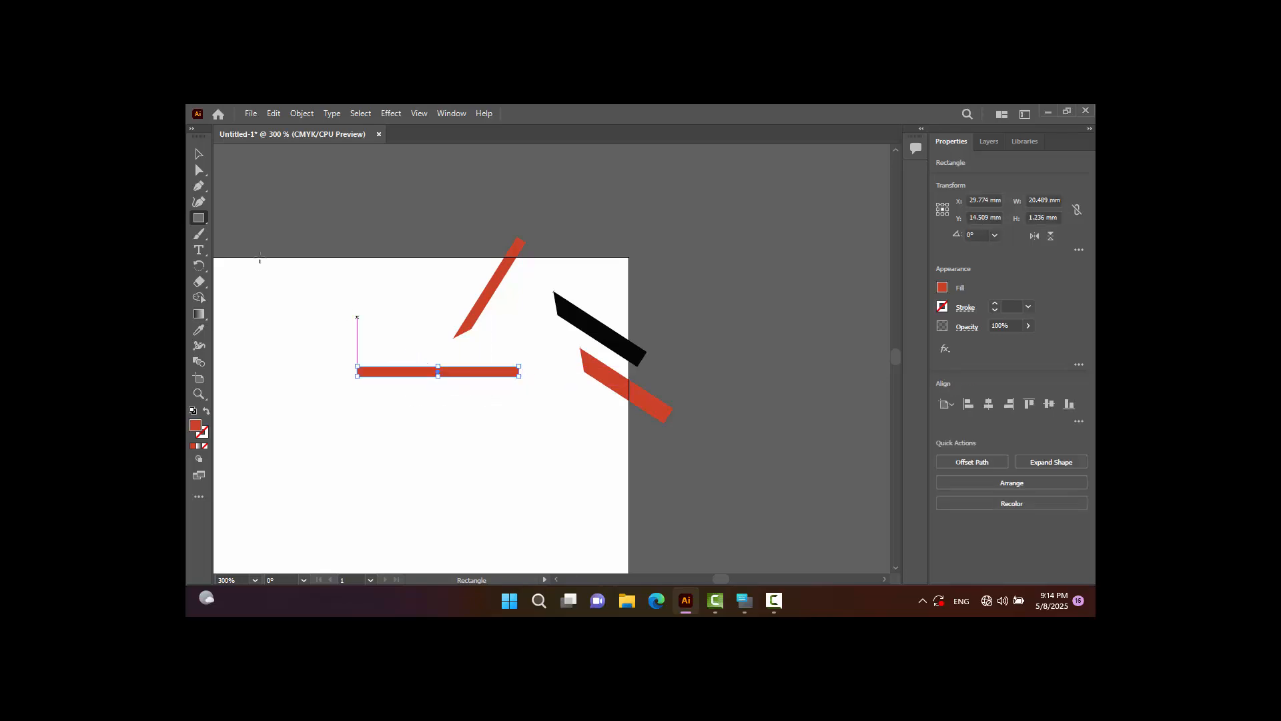
Rotate the new rectangle to about 321° at the steep bar's tip and enlarge it to about 24.03 by 20.16 mm, past the artboard's right edge.
{"action": "left_click", "coordinate": [198, 154]}
{"action": "left_click_drag", "start_coordinate": [514, 372], "coordinate": [612, 450]}
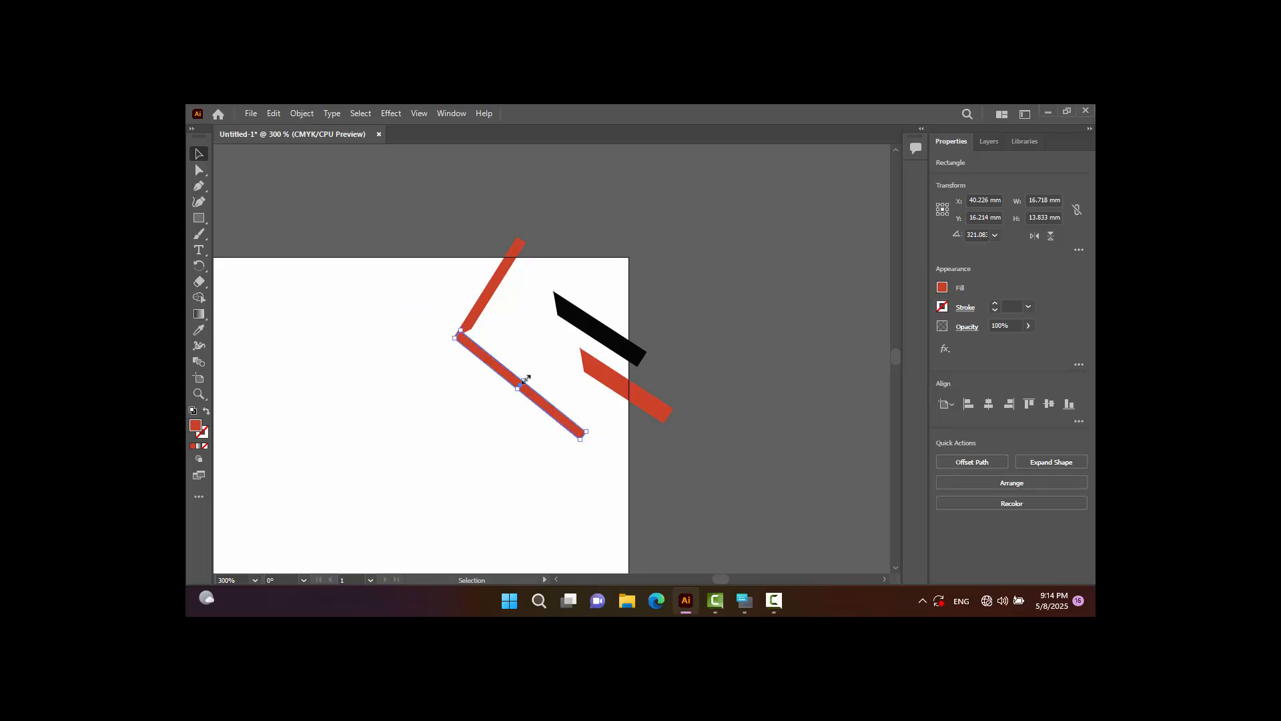
{"action": "left_click_drag", "start_coordinate": [534, 377], "coordinate": [634, 489]}
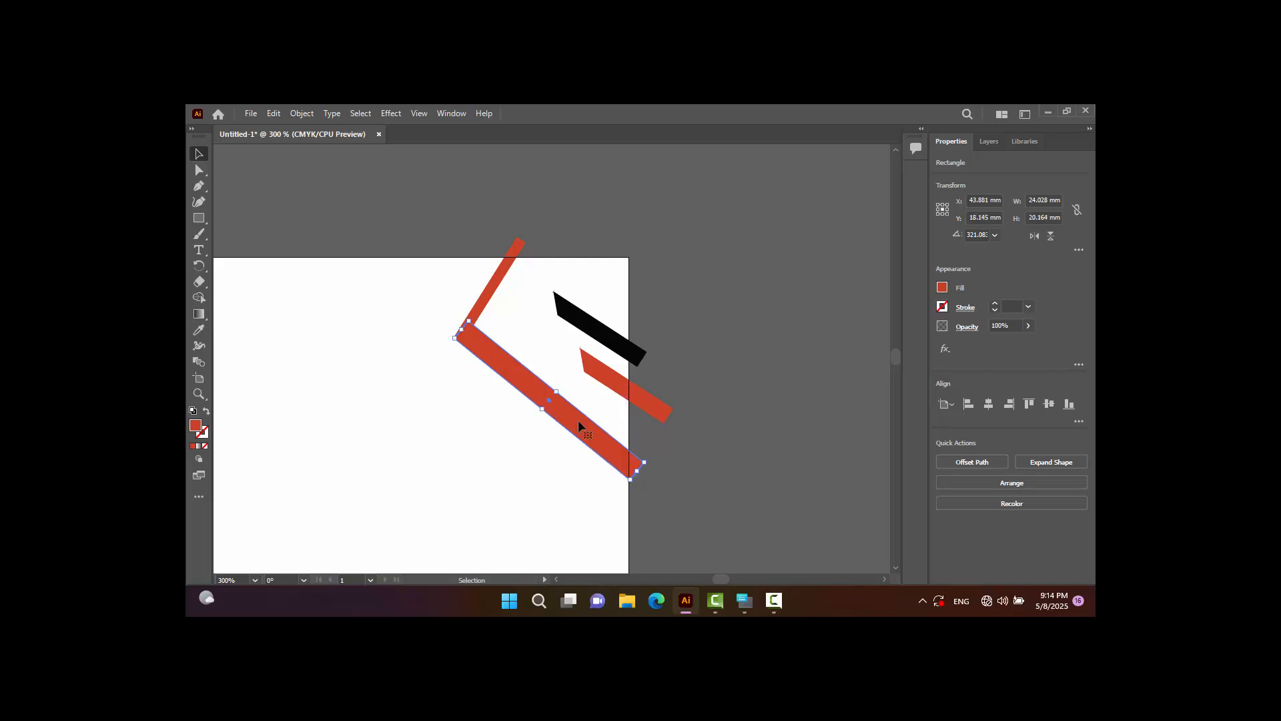
{"action": "left_click", "coordinate": [719, 475]}
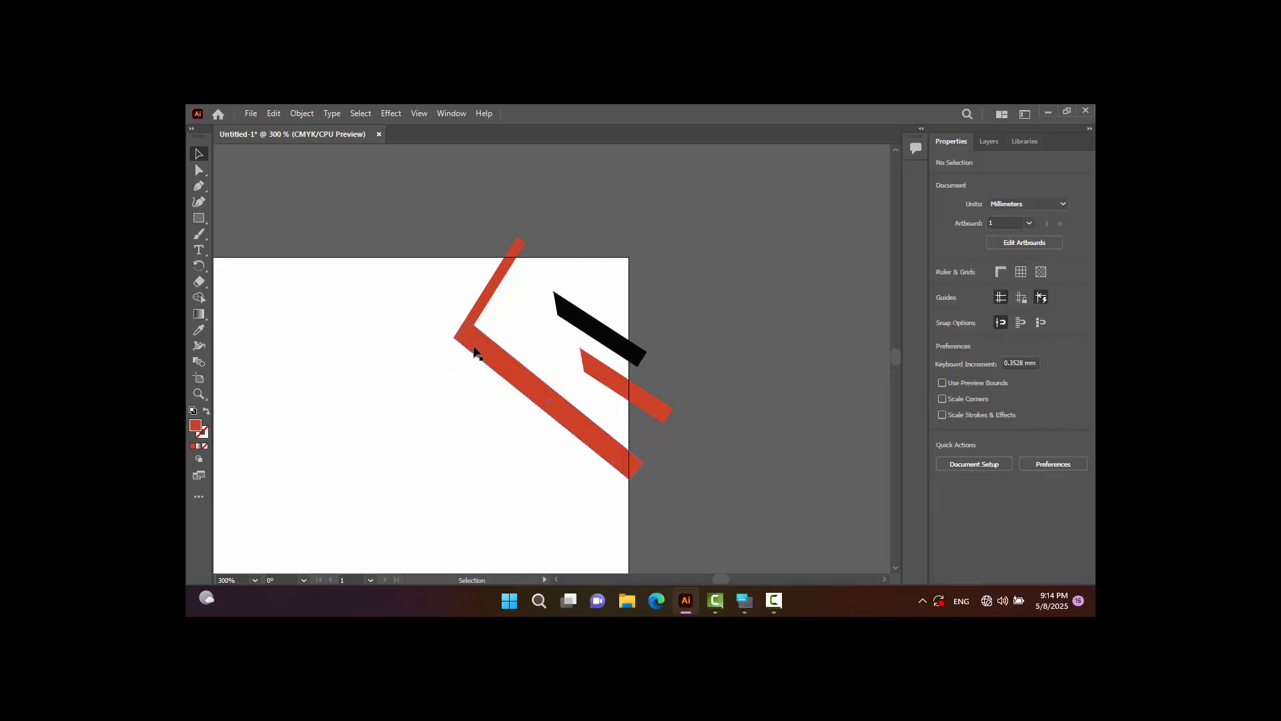
Nudge the long orange bar 0.3528 mm towards the left at the steep bar's lower tip.
{"action": "key", "text": "a"}
{"action": "scroll", "coordinate": [475, 347], "scroll_direction": "up", "scroll_amount": 5}
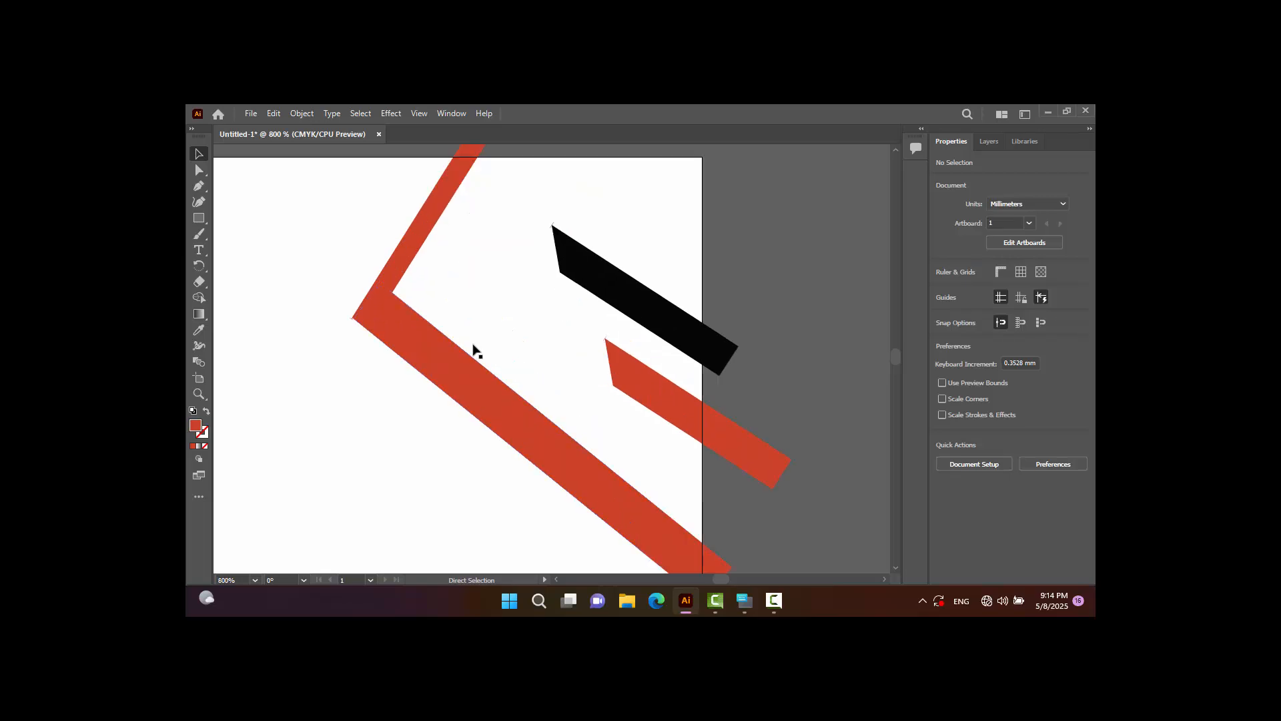
{"action": "left_click", "coordinate": [404, 357]}
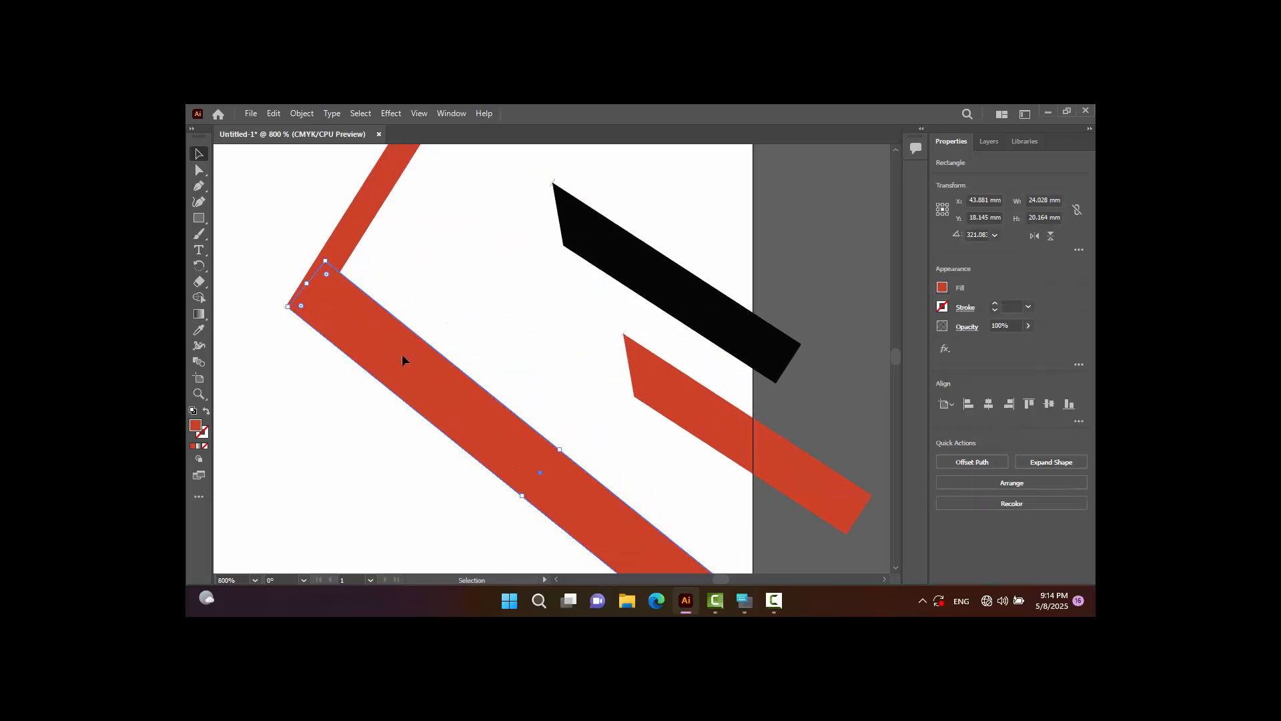
{"action": "key", "text": "Down"}
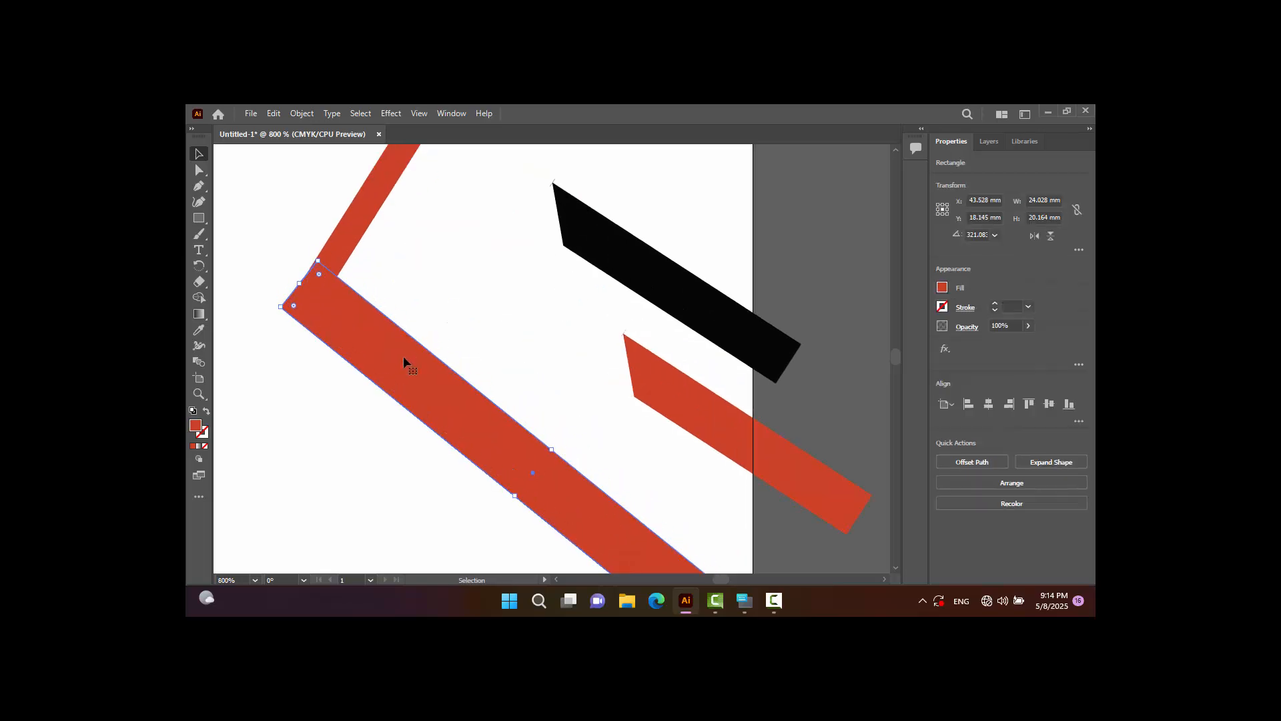
{"action": "left_click", "coordinate": [495, 233]}
{"action": "key", "text": "a"}
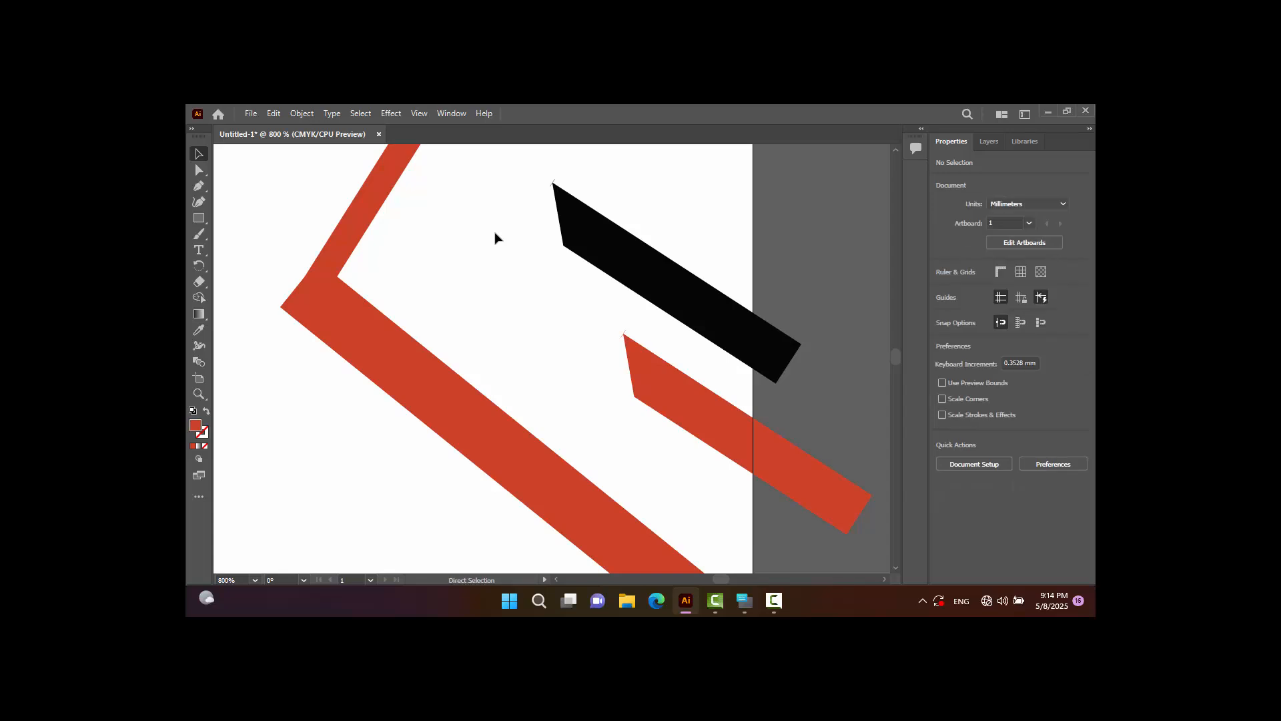
Rotate the steep orange bar slightly clockwise so its lower end lines up with the long bar's corner.
{"action": "key", "text": "ctrl+minus"}
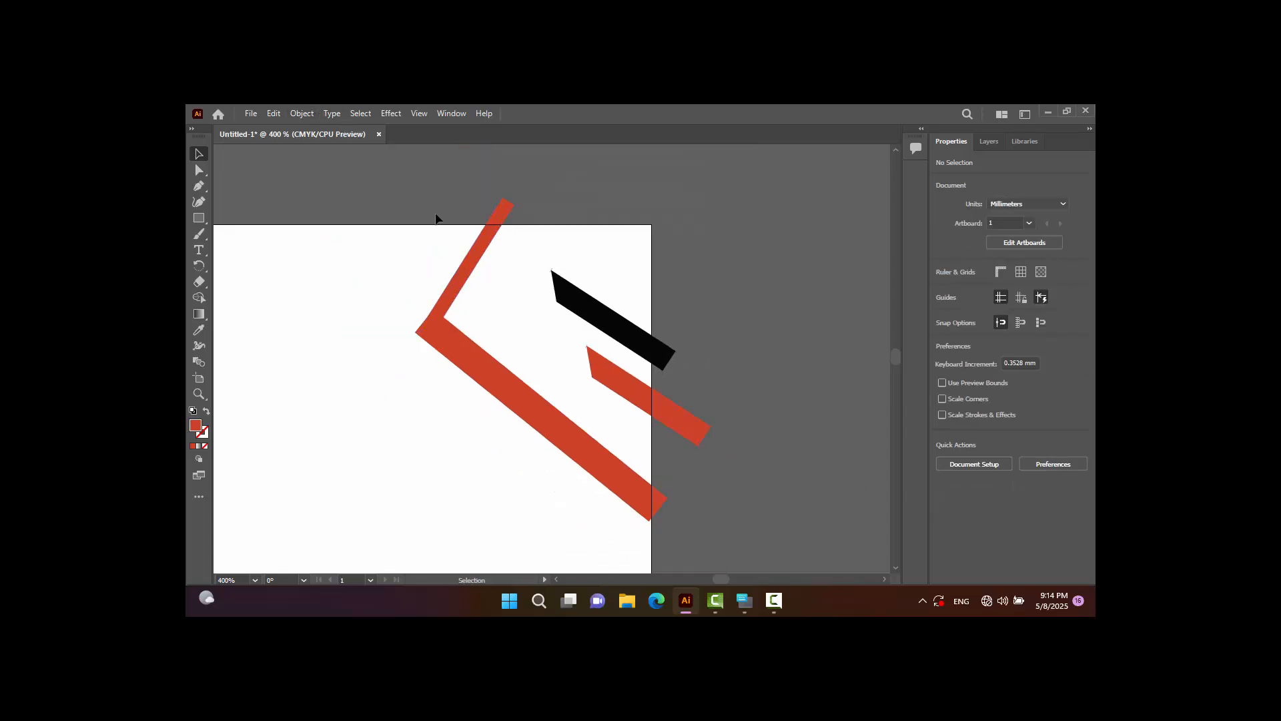
{"action": "left_click", "coordinate": [482, 253]}
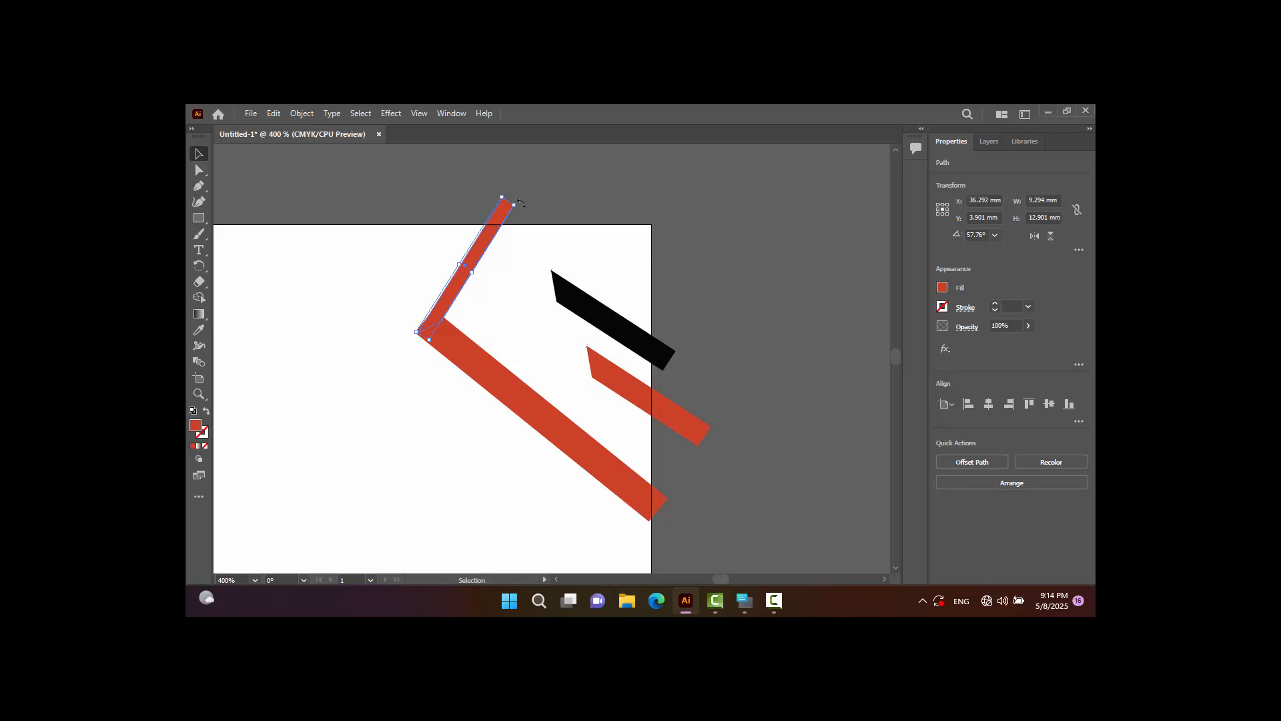
{"action": "mouse_move", "coordinate": [521, 203]}
{"action": "left_mouse_down"}
{"action": "mouse_move", "coordinate": [544, 199]}
{"action": "mouse_move", "coordinate": [531, 203]}
{"action": "left_mouse_up"}
{"action": "left_click", "coordinate": [583, 184]}
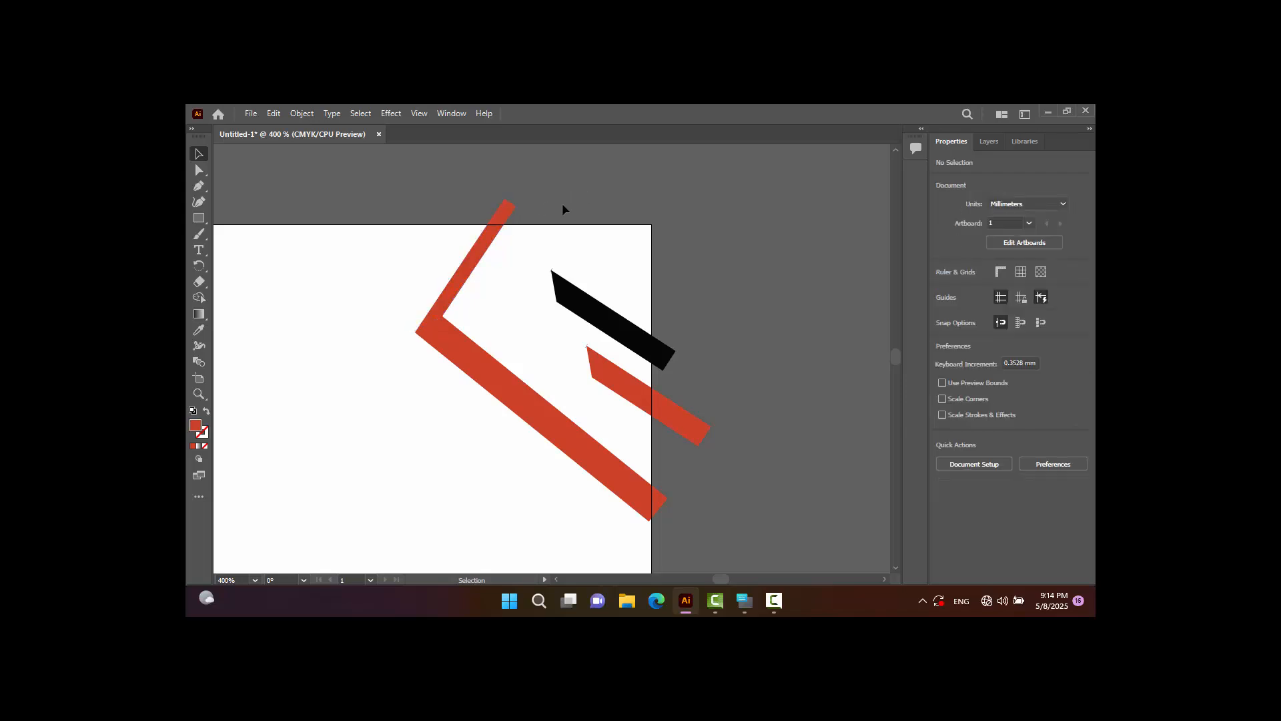
Thin the long orange bar from its inner edge so its bounds are about 23.2 by 19.14 mm.
{"action": "scroll", "coordinate": [492, 287], "scroll_direction": "down", "scroll_amount": 1}
{"action": "left_click", "coordinate": [549, 394]}
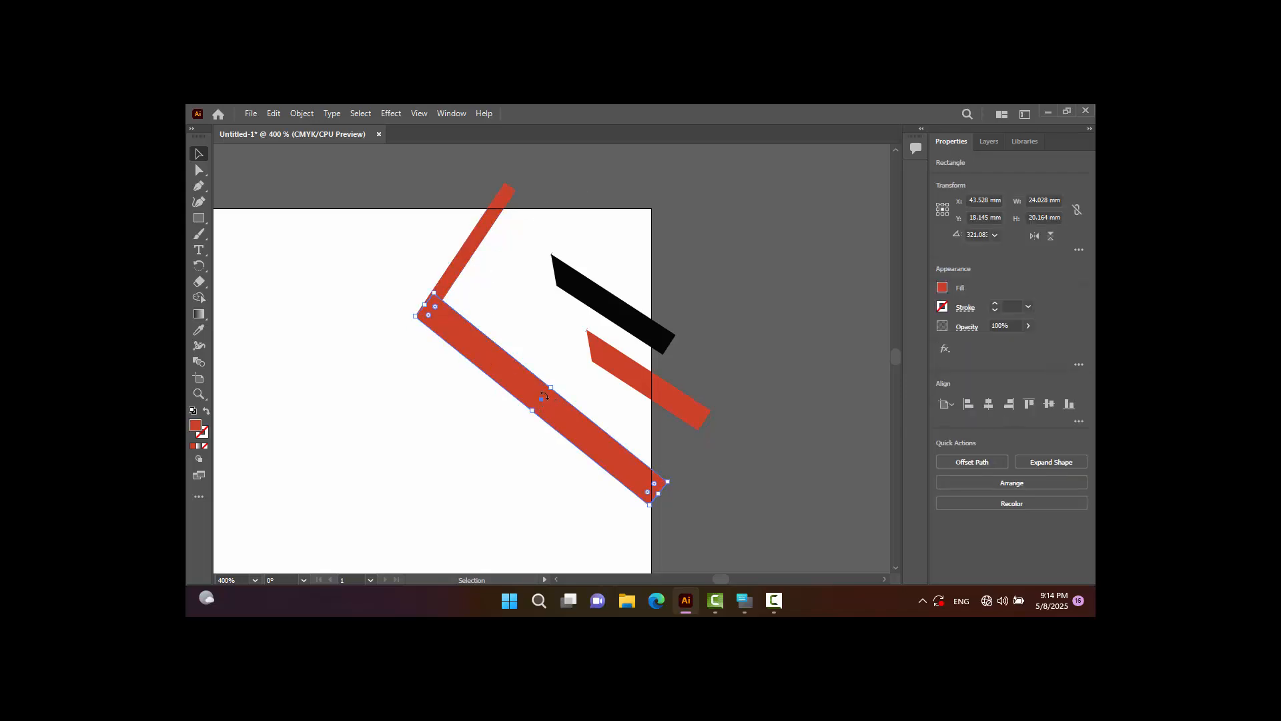
{"action": "mouse_move", "coordinate": [552, 389]}
{"action": "left_mouse_down"}
{"action": "mouse_move", "coordinate": [568, 397]}
{"action": "mouse_move", "coordinate": [547, 394]}
{"action": "left_mouse_up"}
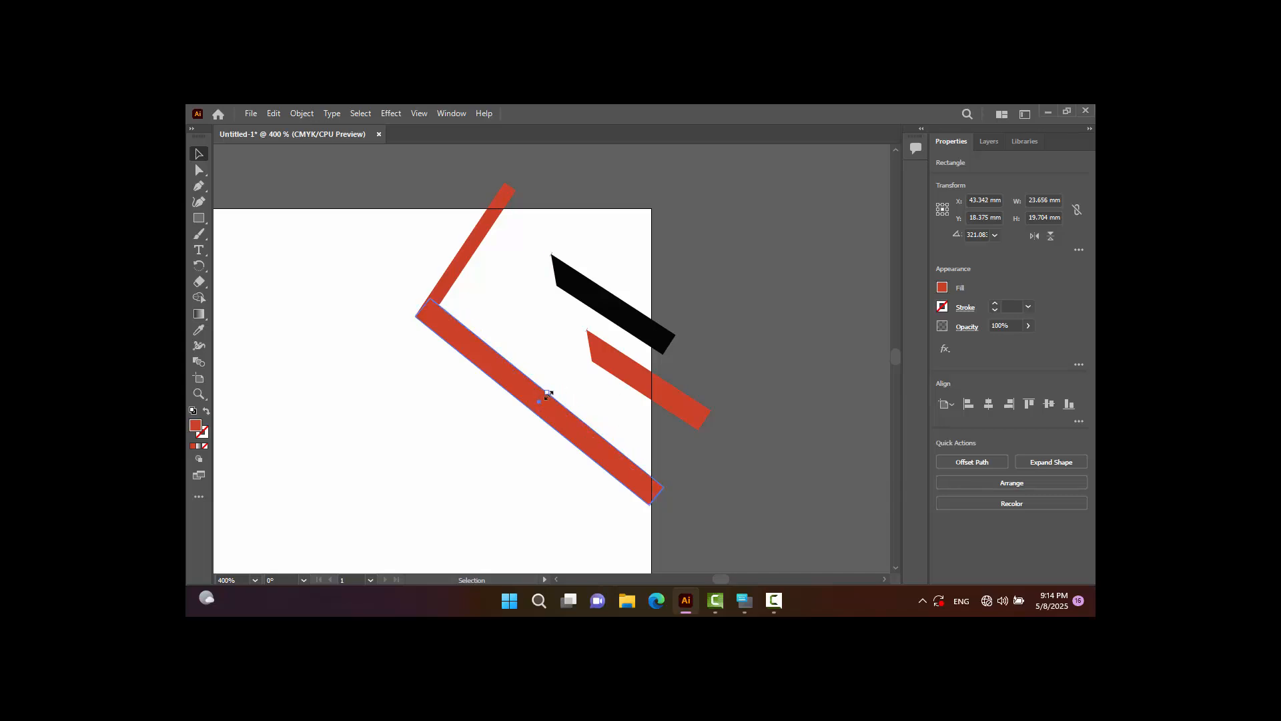
{"action": "mouse_move", "coordinate": [547, 393]}
{"action": "left_mouse_down"}
{"action": "mouse_move", "coordinate": [574, 407]}
{"action": "mouse_move", "coordinate": [546, 404]}
{"action": "left_mouse_up"}
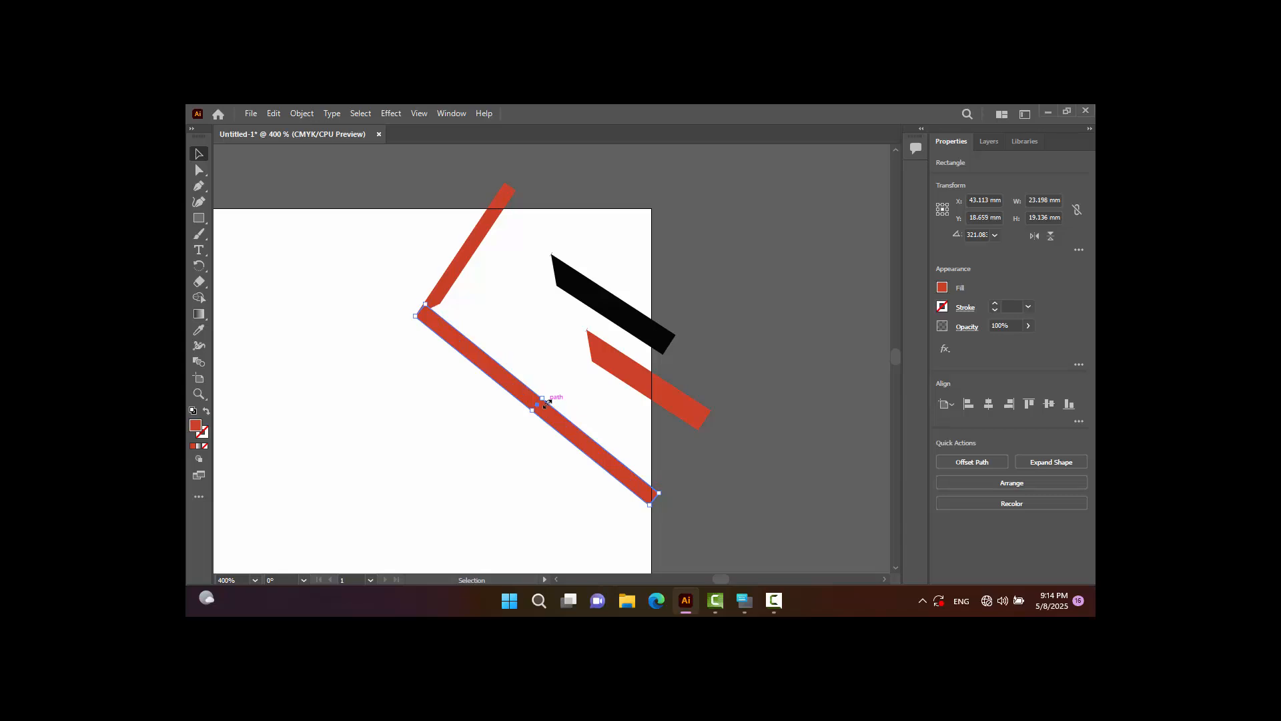
{"action": "left_click", "coordinate": [531, 176]}
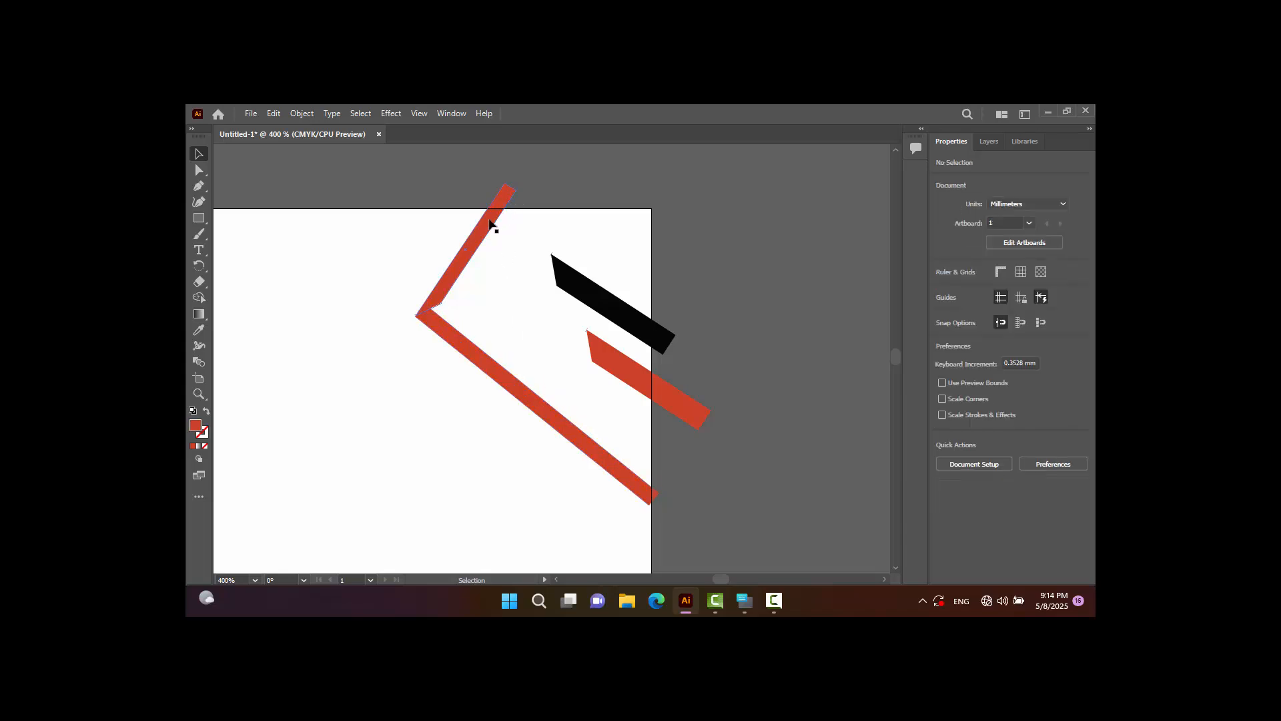
Reshape the steep orange bar's ends and thin the long bar further so both meet in an even corner.
{"action": "left_click_drag", "start_coordinate": [490, 224], "coordinate": [451, 282]}
{"action": "left_click", "coordinate": [598, 181]}
{"action": "left_click", "coordinate": [535, 394]}
{"action": "left_click_drag", "start_coordinate": [536, 393], "coordinate": [544, 402]}
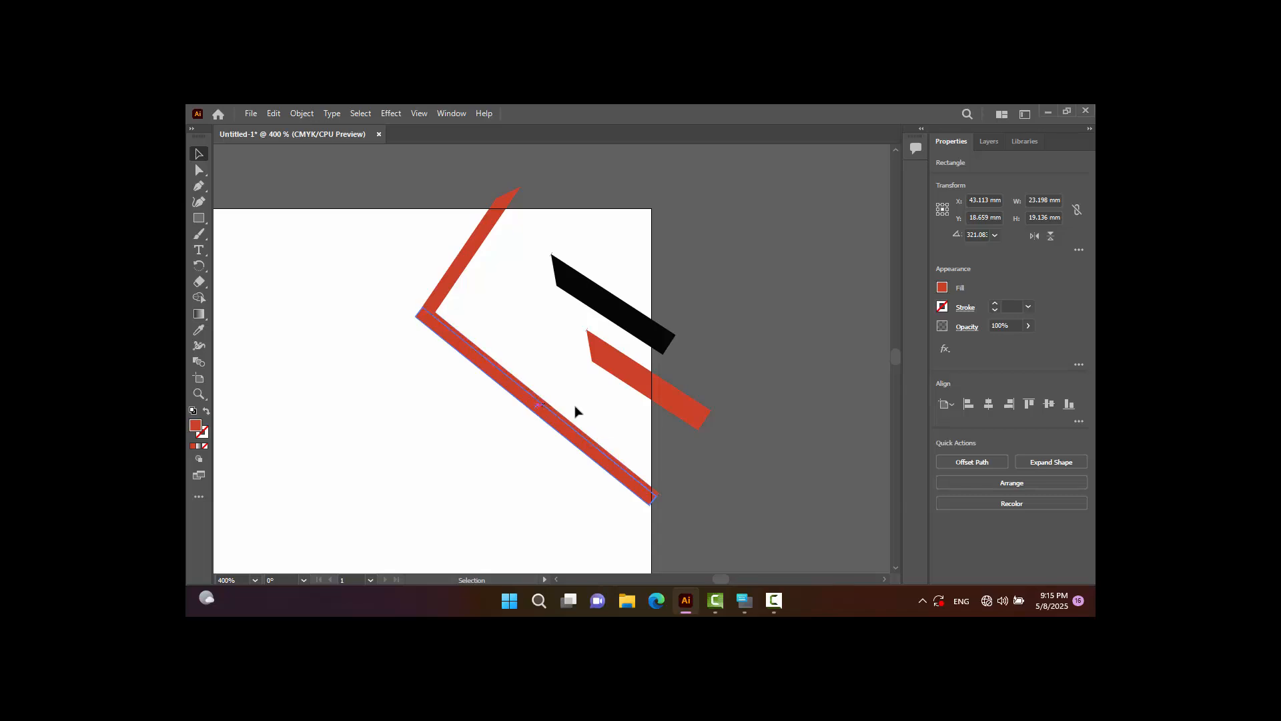
{"action": "left_click", "coordinate": [759, 331]}
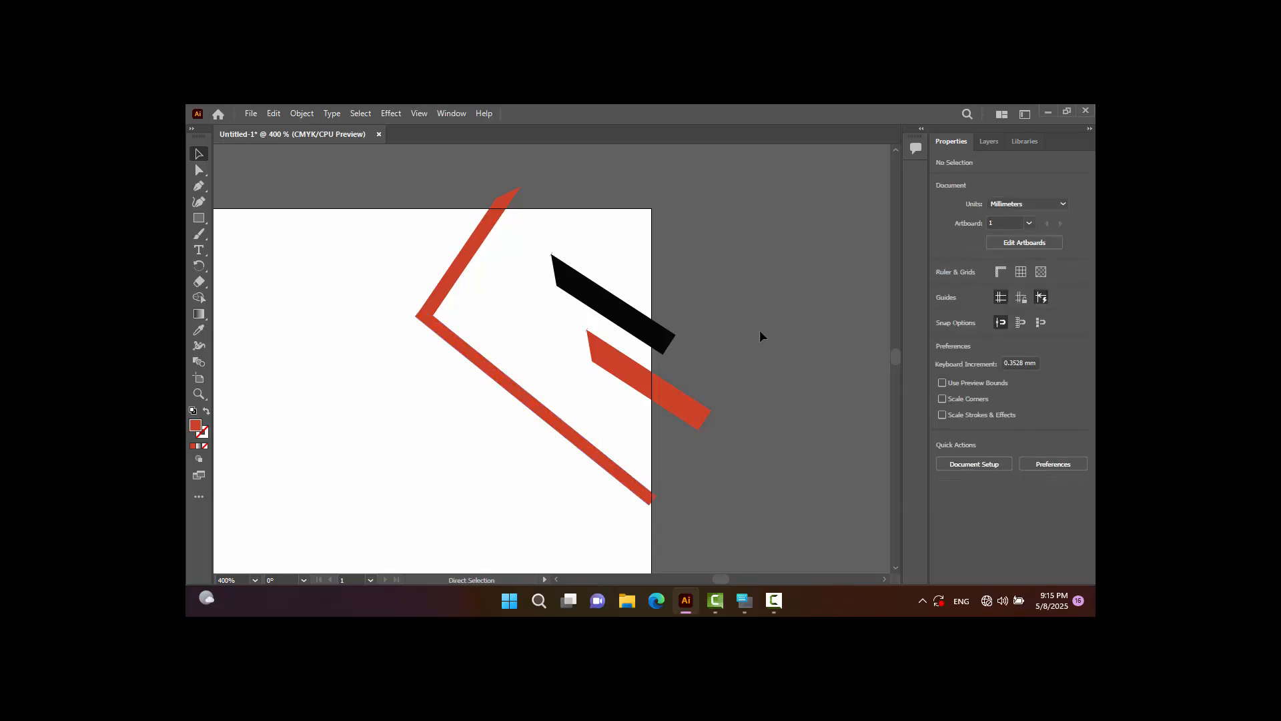
{"action": "key", "text": "ctrl+minus"}
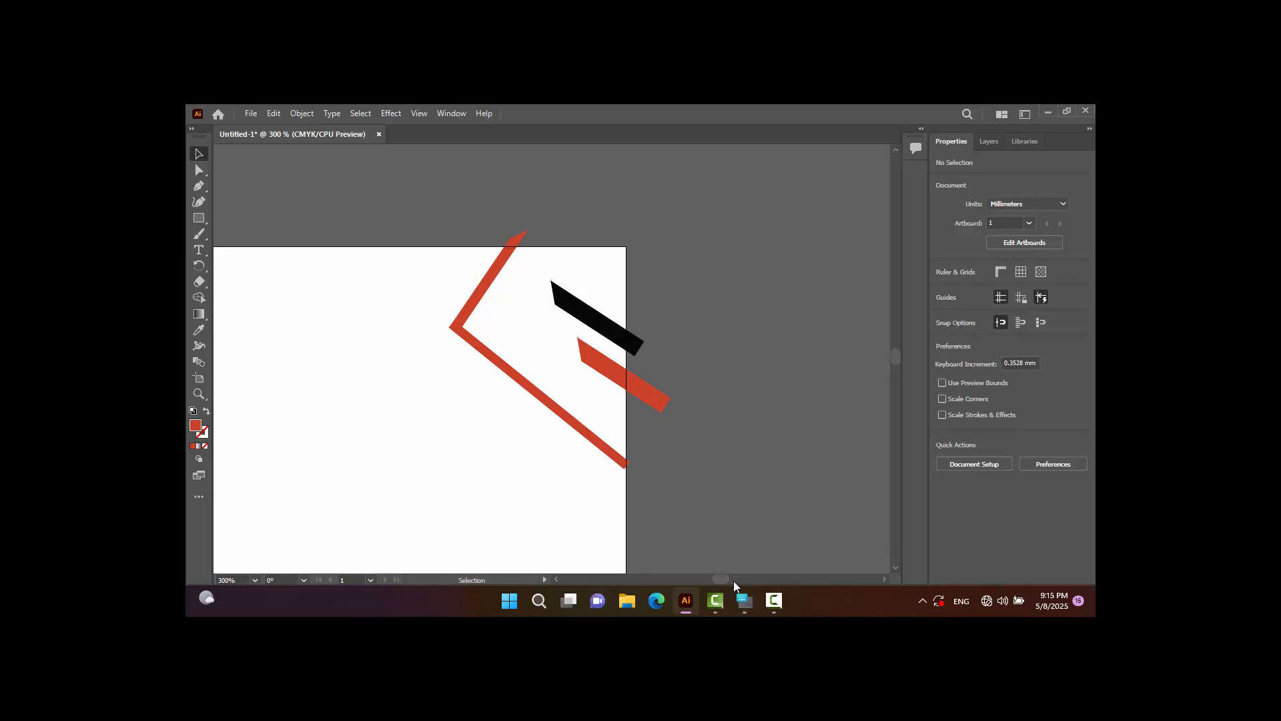
{"action": "left_click_drag", "start_coordinate": [720, 578], "coordinate": [721, 580]}
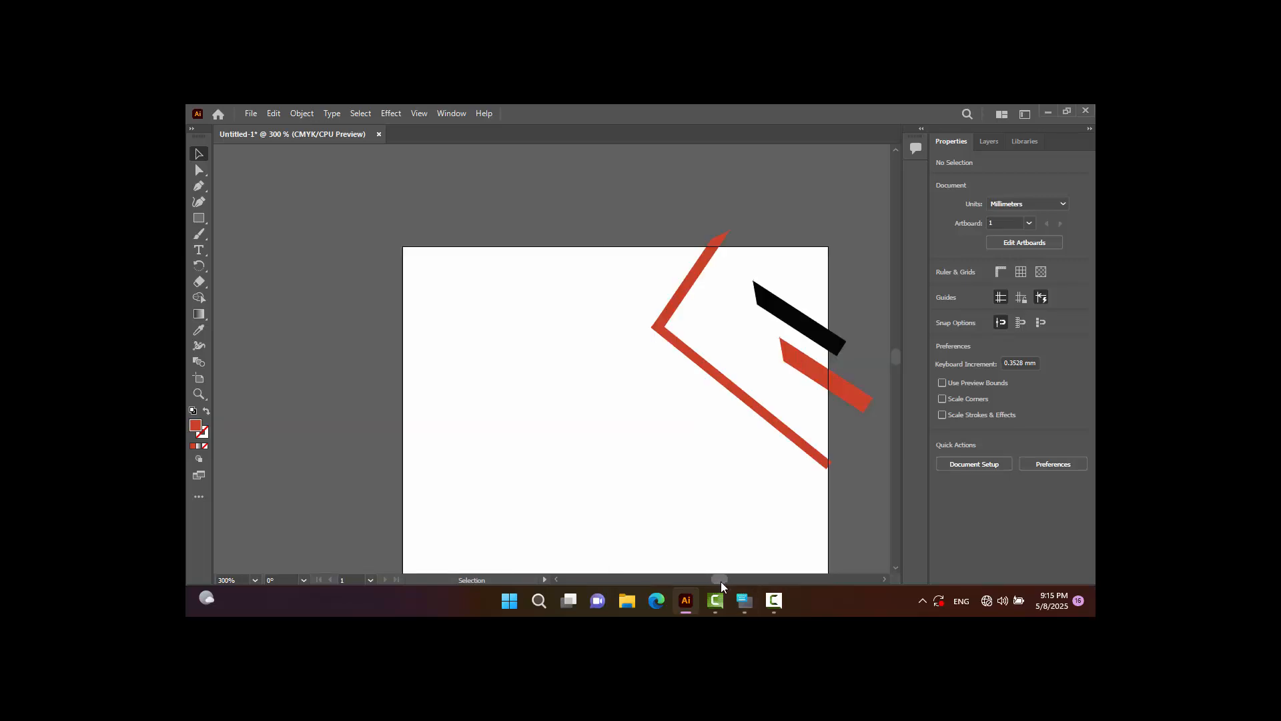
{"action": "mouse_move", "coordinate": [721, 597]}
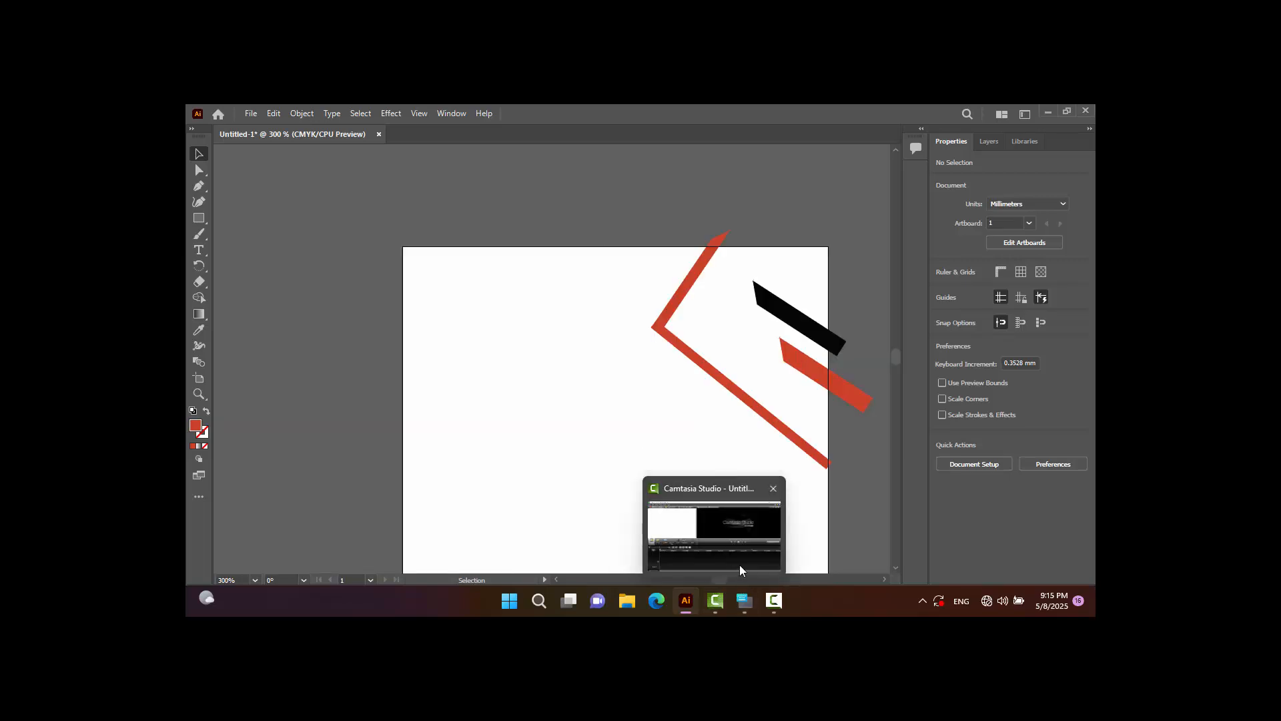
{"action": "left_click", "coordinate": [740, 565]}
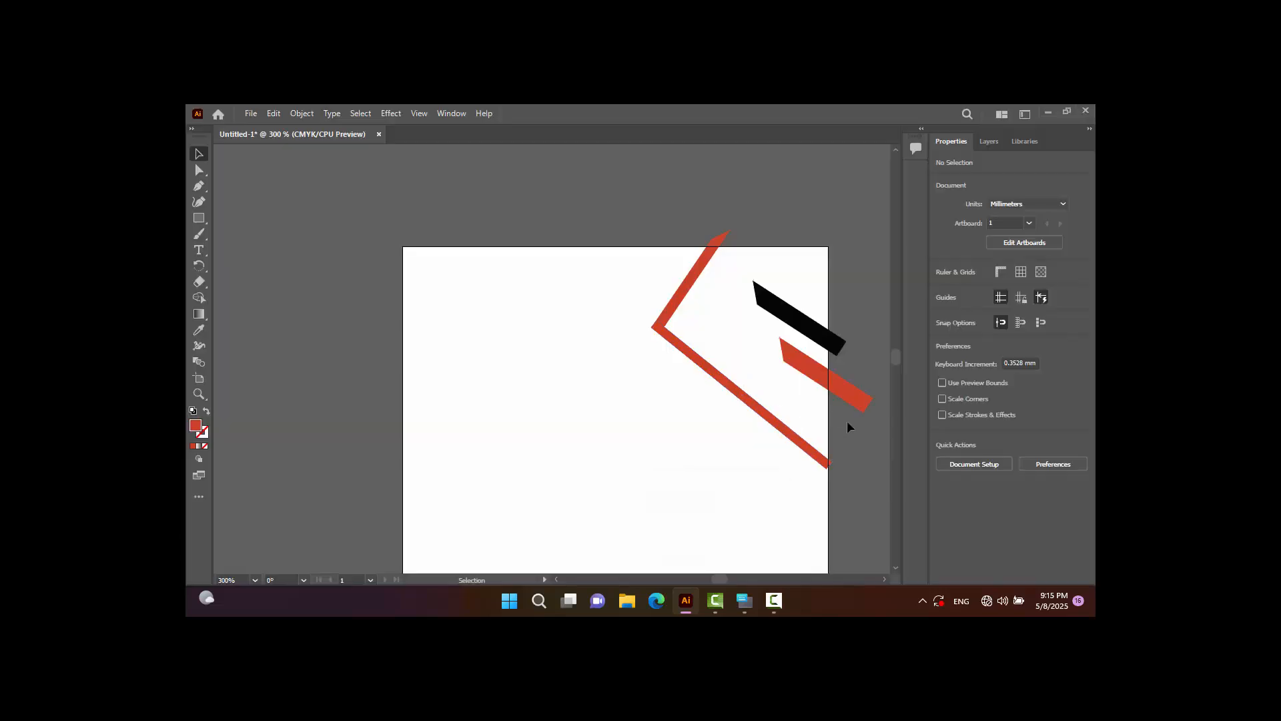
Rotate the long orange bar to about 328° and nudge it right and up to close the corner with the steep bar.
{"action": "left_click", "coordinate": [820, 457]}
{"action": "left_click_drag", "start_coordinate": [840, 464], "coordinate": [846, 455]}
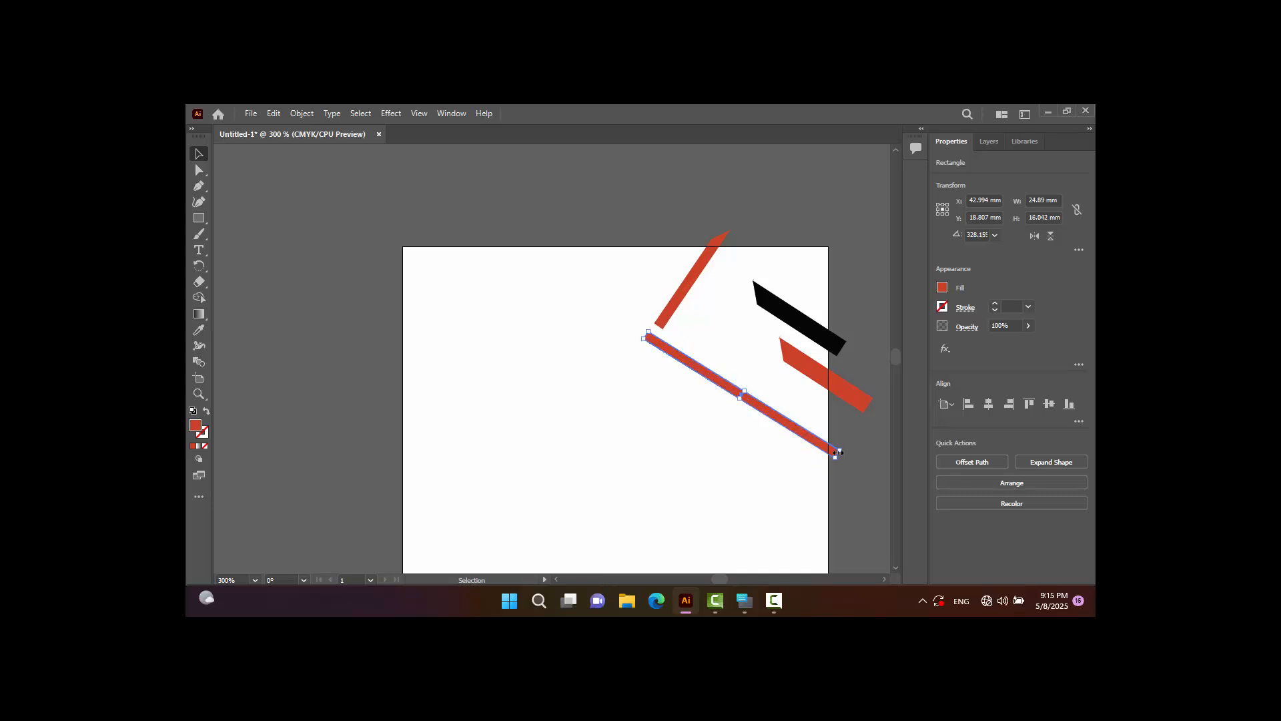
{"action": "key", "text": "Right"}
{"action": "key", "text": "Right"}
{"action": "key", "text": "Right"}
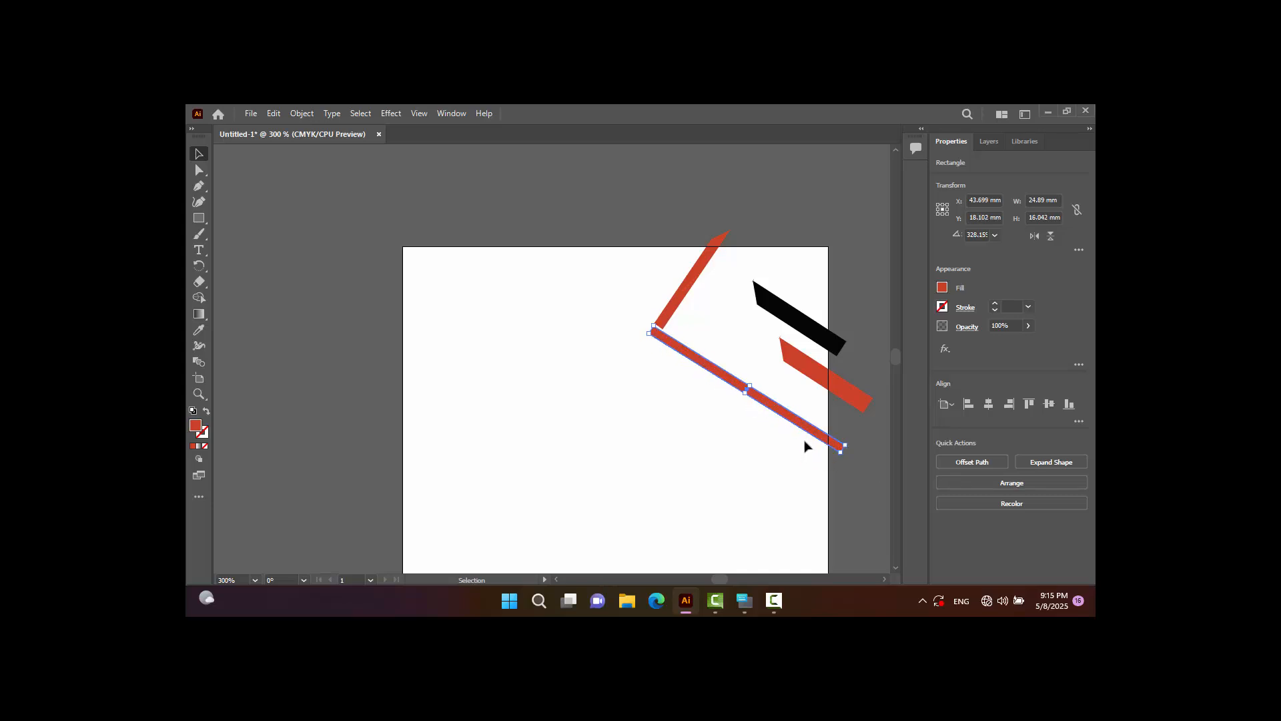
{"action": "key", "text": "Up"}
{"action": "key", "text": "Up"}
{"action": "key", "text": "Up"}
{"action": "left_click", "coordinate": [809, 223]}
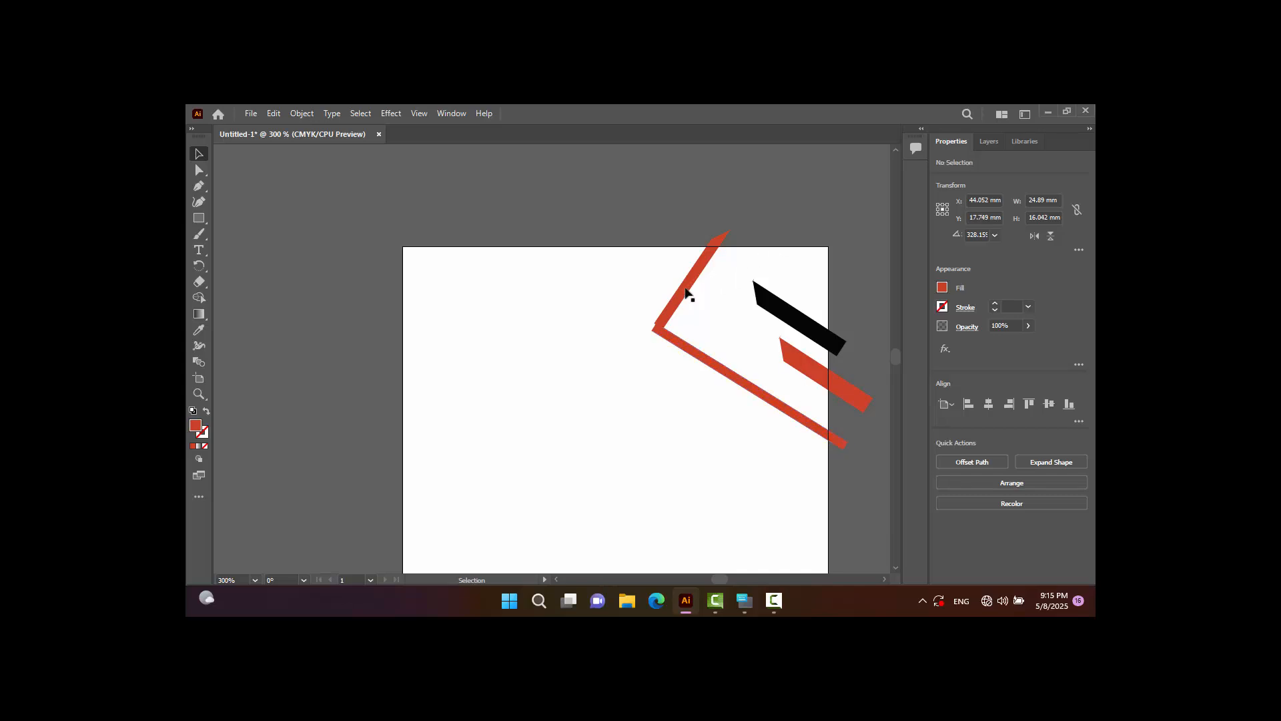
{"action": "left_click", "coordinate": [694, 285]}
{"action": "left_click", "coordinate": [742, 207]}
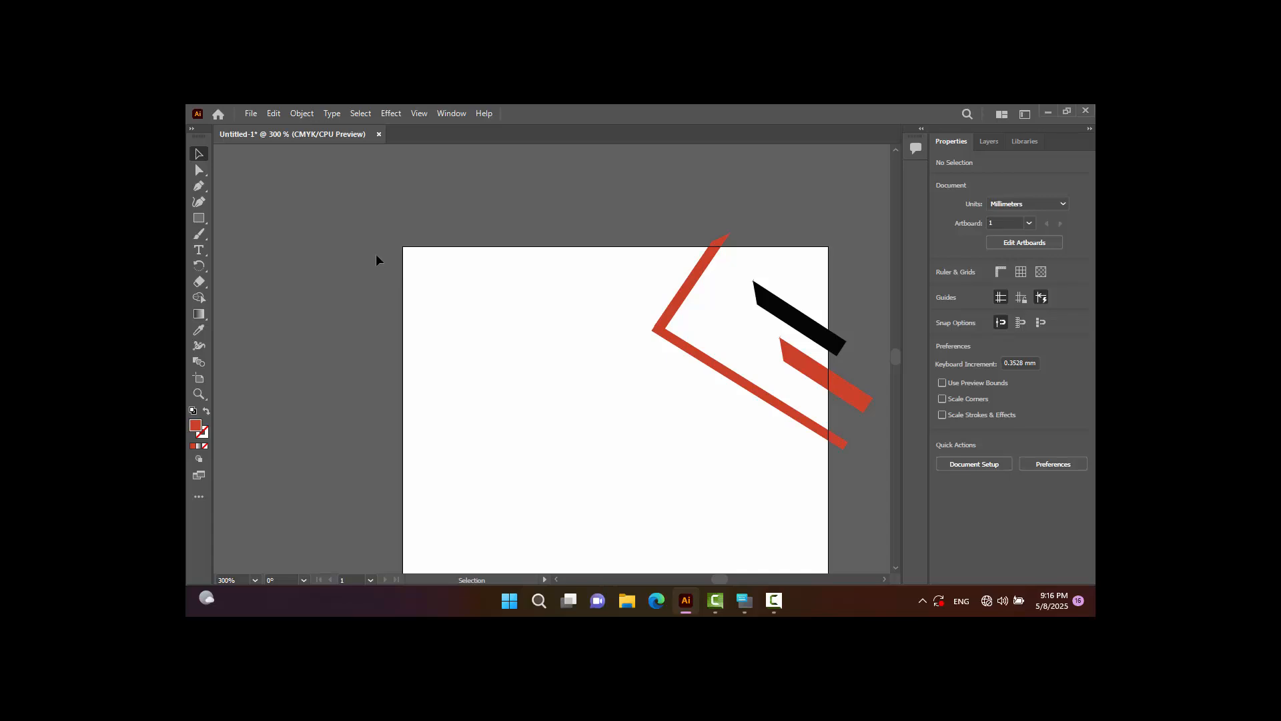
Paste a copy of the short slanted orange bar onto the empty part of the artboard.
{"action": "left_click", "coordinate": [199, 218]}
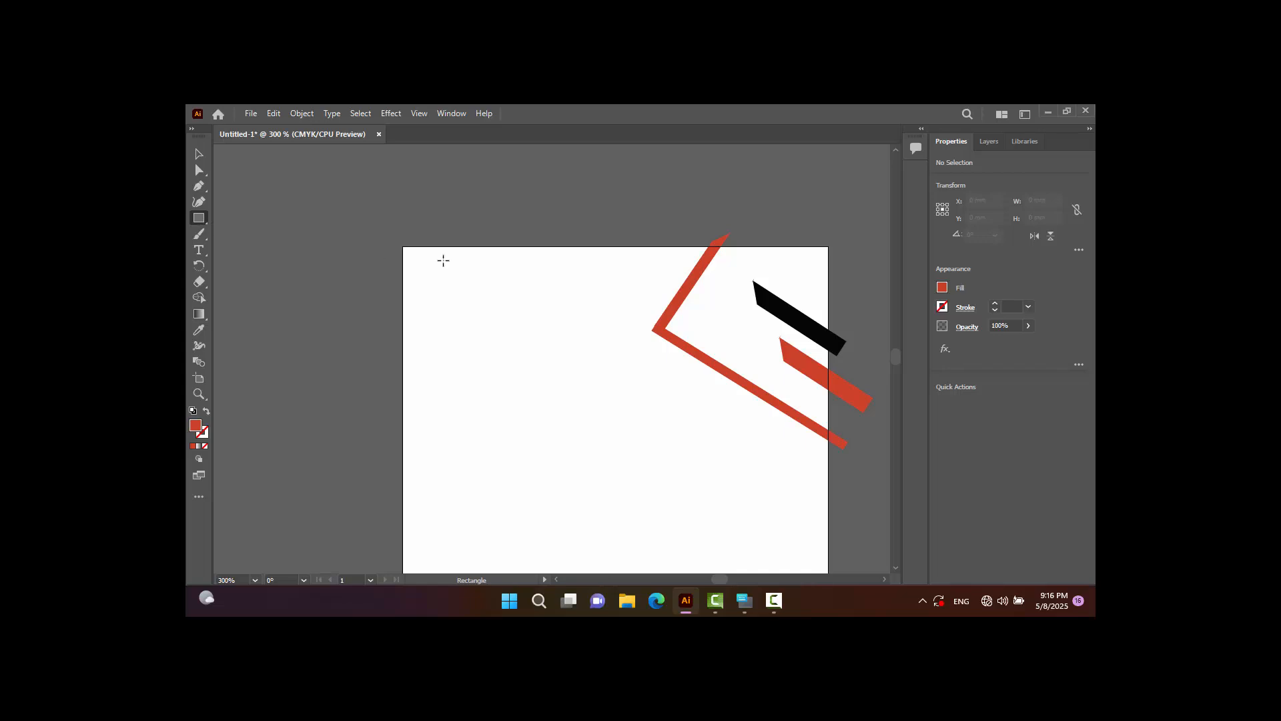
{"action": "left_click", "coordinate": [198, 153]}
{"action": "left_click", "coordinate": [789, 361]}
{"action": "key", "text": "a"}
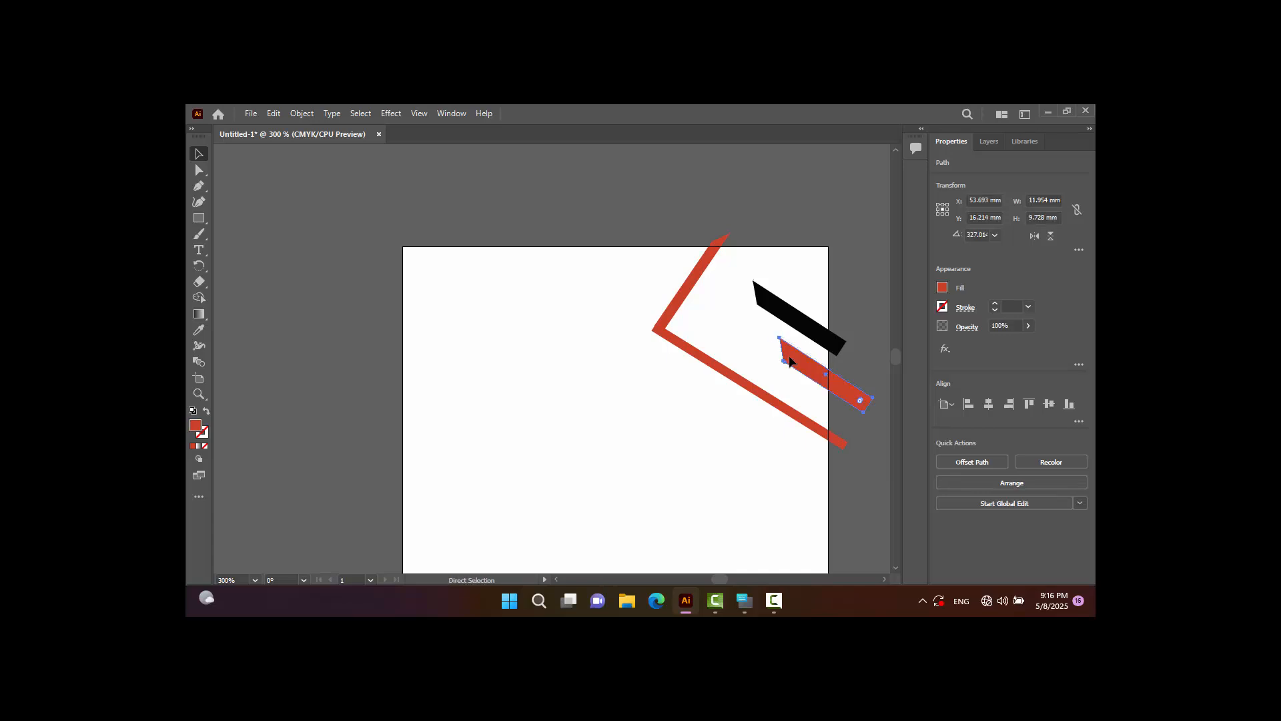
{"action": "key", "text": "ctrl+v"}
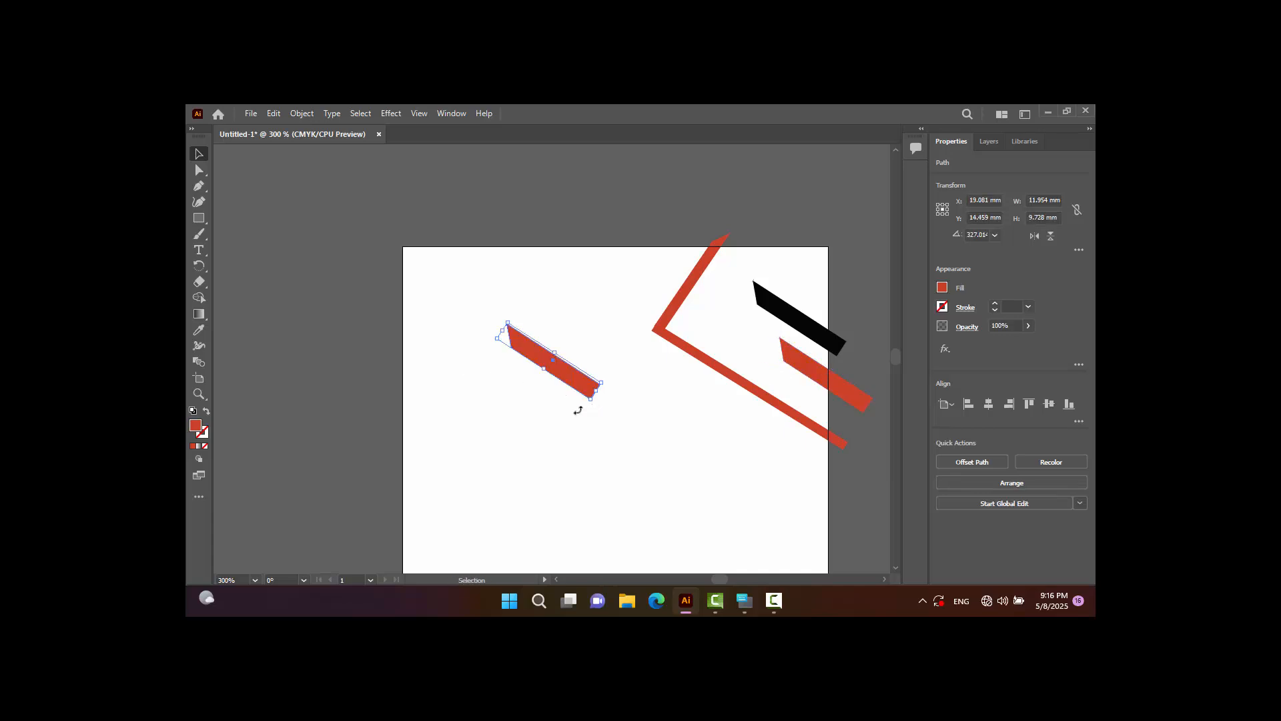
Rotate the pasted bar to about 148° and fit it across the artboard's left edge at about 15.18 by 10.87 mm.
{"action": "left_click_drag", "start_coordinate": [578, 410], "coordinate": [427, 291]}
{"action": "left_click_drag", "start_coordinate": [455, 273], "coordinate": [463, 267]}
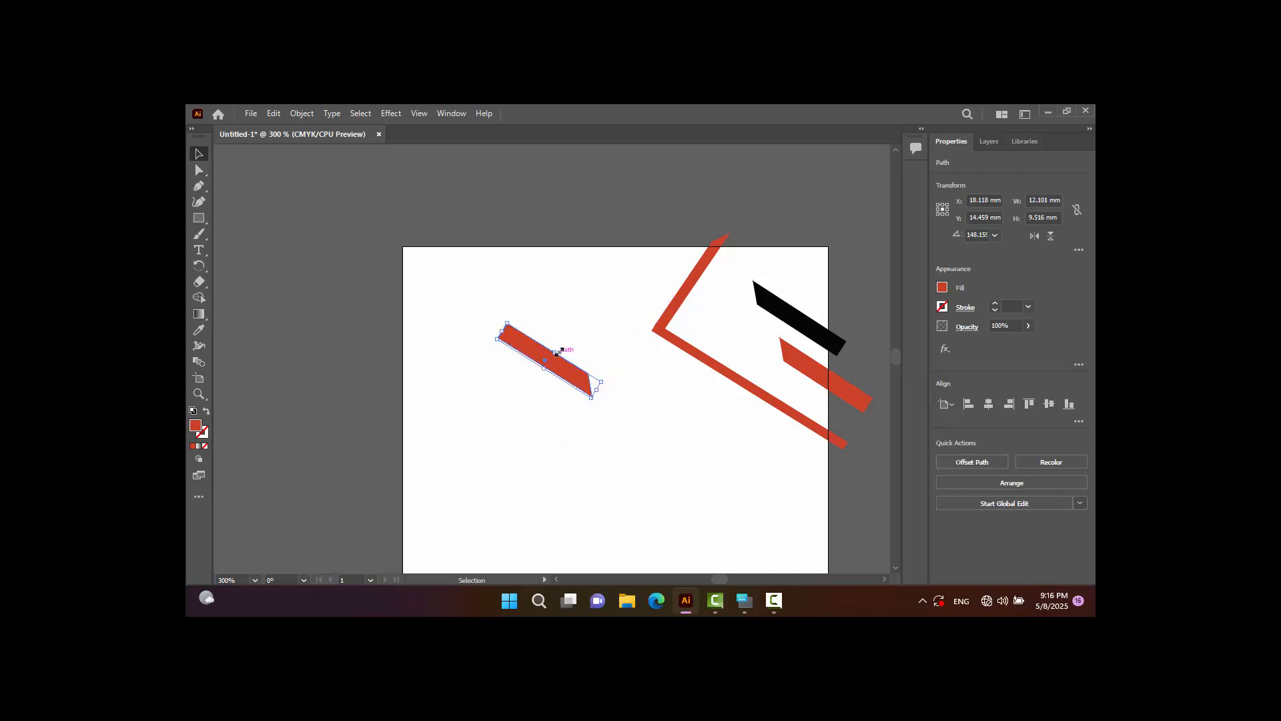
{"action": "left_click_drag", "start_coordinate": [558, 352], "coordinate": [521, 402]}
{"action": "left_click", "coordinate": [318, 190]}
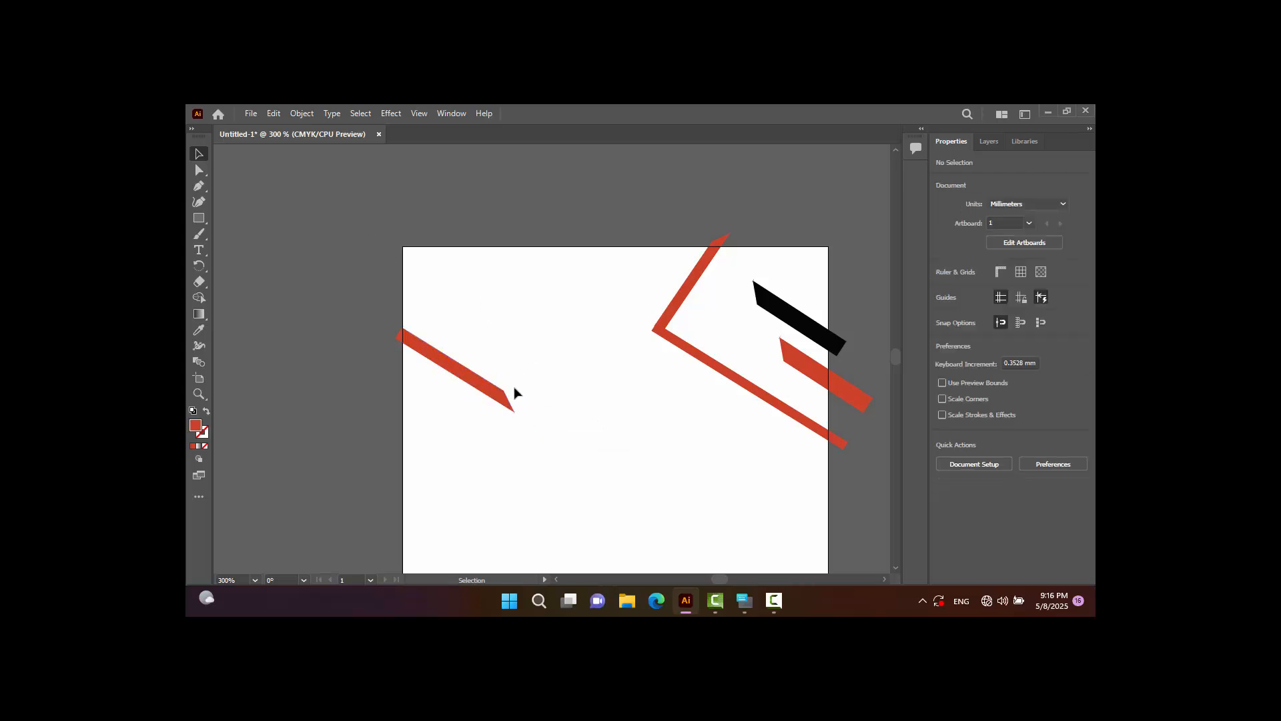
{"action": "scroll", "coordinate": [527, 413], "scroll_direction": "down", "scroll_amount": 2}
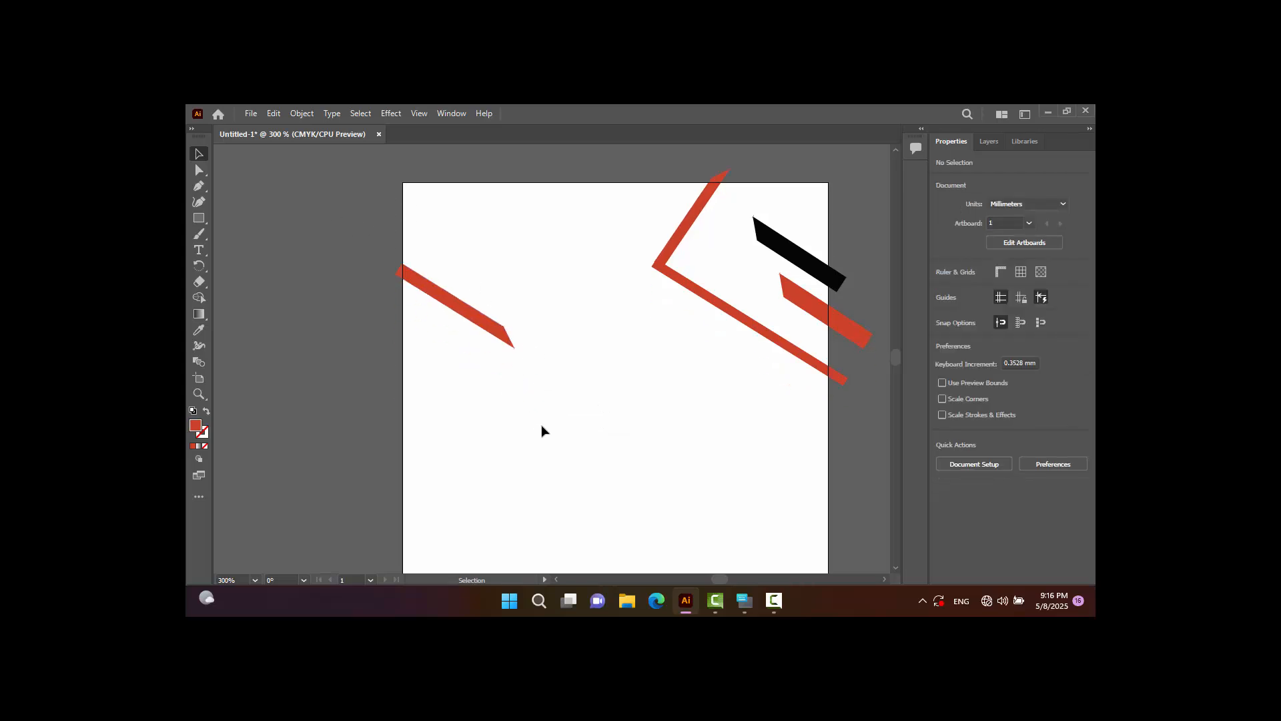
{"action": "key", "text": "ctrl+v"}
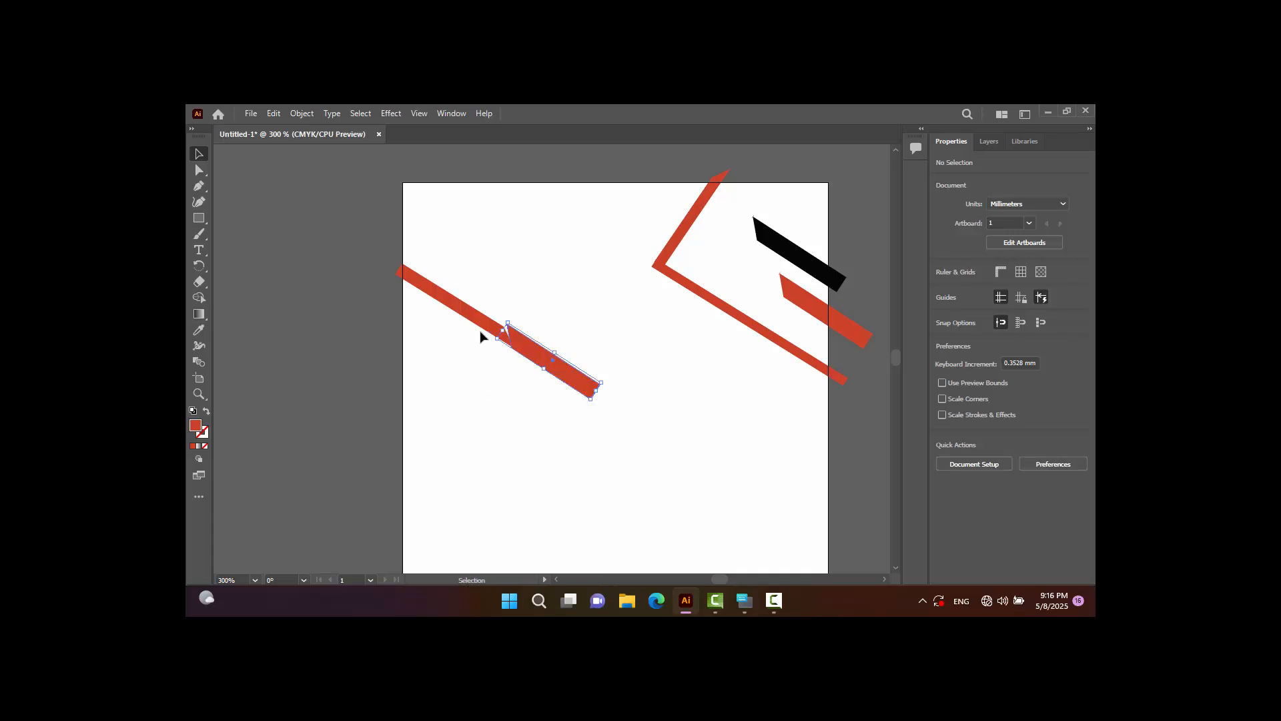
{"action": "left_click_drag", "start_coordinate": [582, 381], "coordinate": [776, 473]}
{"action": "key", "text": "Delete"}
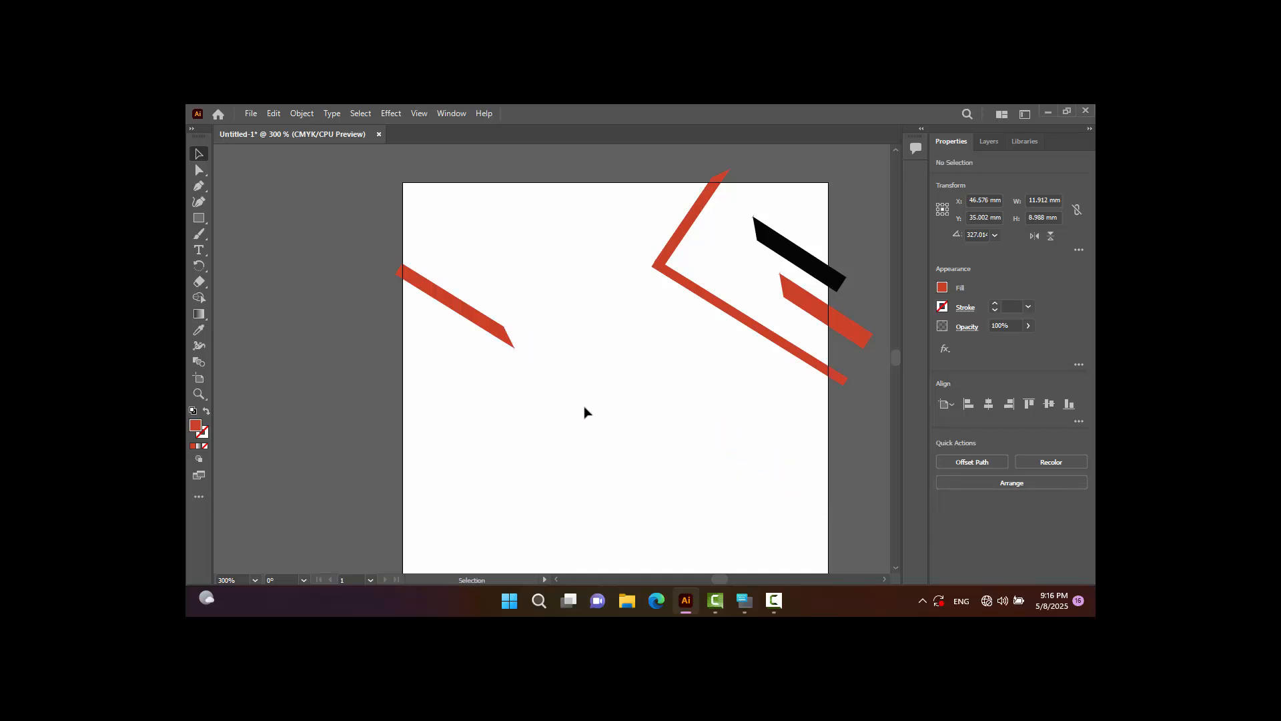
Duplicate the left-edge orange bar into the artboard's lower right area and rotate the copy to about 328°.
{"action": "left_click", "coordinate": [509, 335]}
{"action": "left_click_drag", "start_coordinate": [488, 327], "coordinate": [712, 473]}
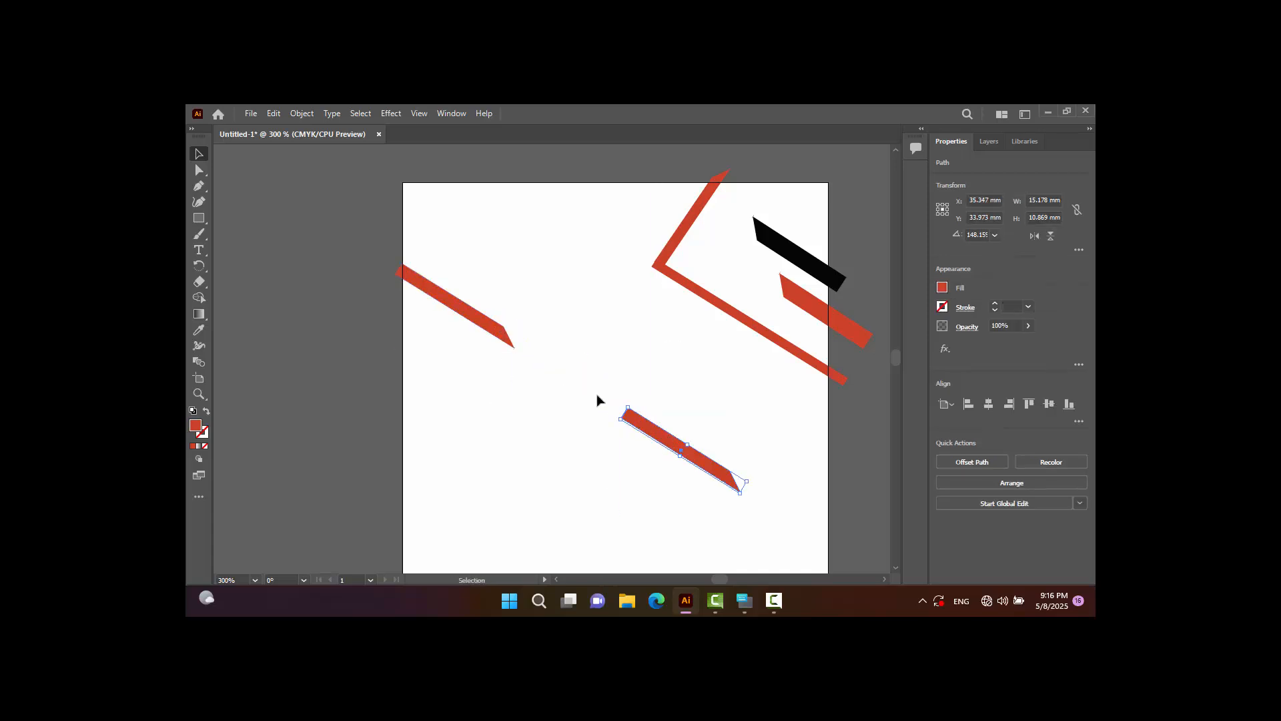
{"action": "left_click_drag", "start_coordinate": [764, 415], "coordinate": [771, 532]}
Lengthen the lower orange bar past the artboard's right edge to about 27.86 by 18.6 mm and thin it slightly.
{"action": "left_click_drag", "start_coordinate": [747, 481], "coordinate": [845, 546]}
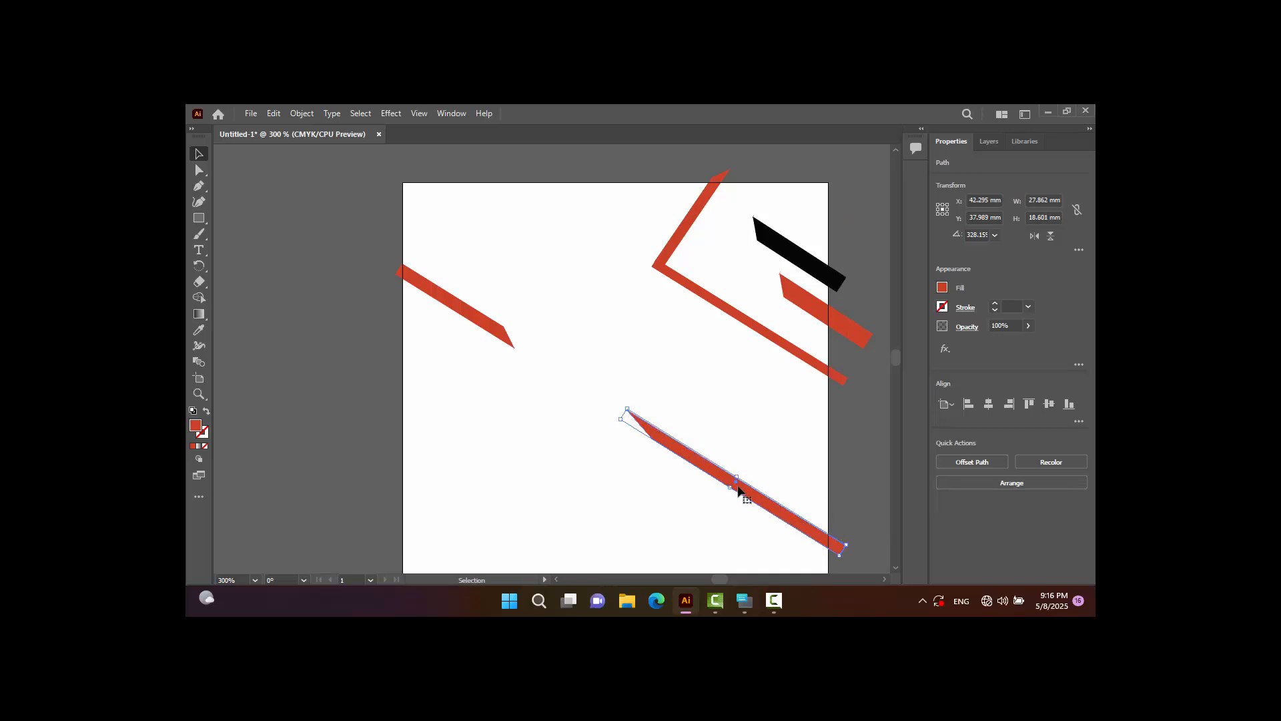
{"action": "left_click_drag", "start_coordinate": [731, 488], "coordinate": [757, 505]}
{"action": "left_click", "coordinate": [844, 461]}
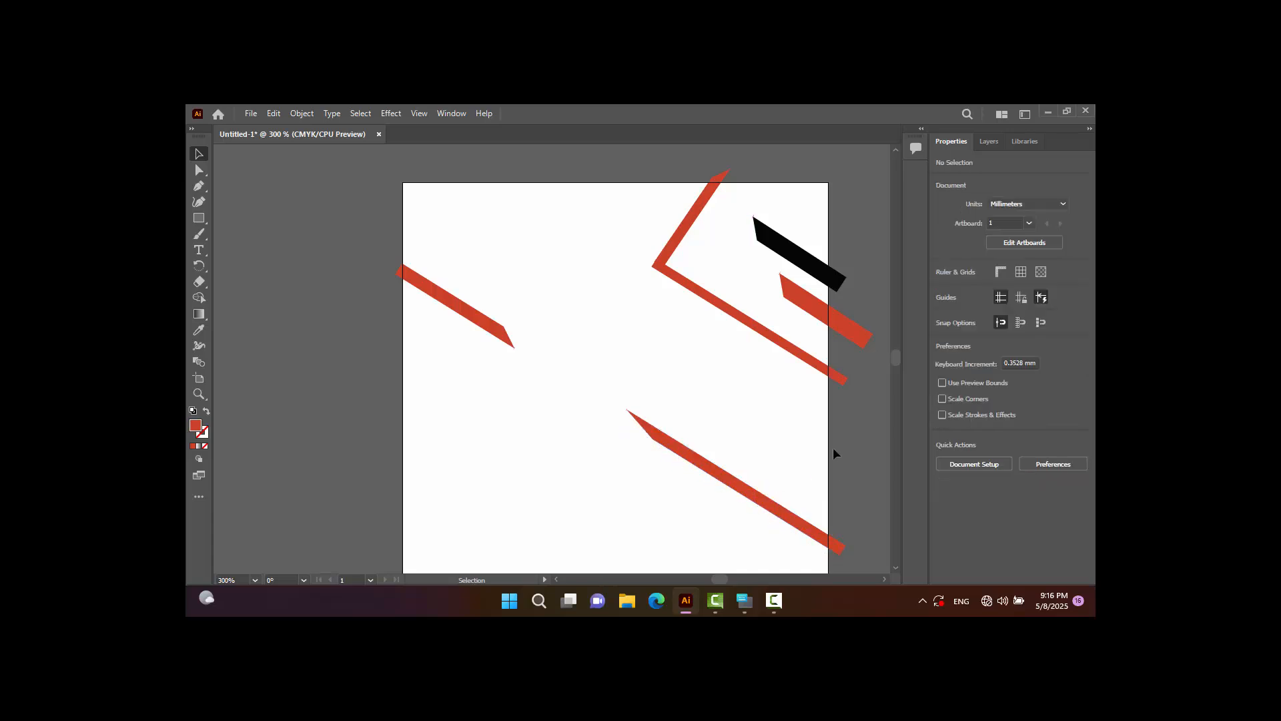
Move the lower orange bar up, extend it to the left-edge bar's tip and rotate it to about 331°.
{"action": "left_click", "coordinate": [831, 539]}
{"action": "left_click_drag", "start_coordinate": [834, 543], "coordinate": [796, 500]}
{"action": "left_click_drag", "start_coordinate": [721, 441], "coordinate": [489, 311]}
{"action": "left_click_drag", "start_coordinate": [848, 510], "coordinate": [848, 501]}
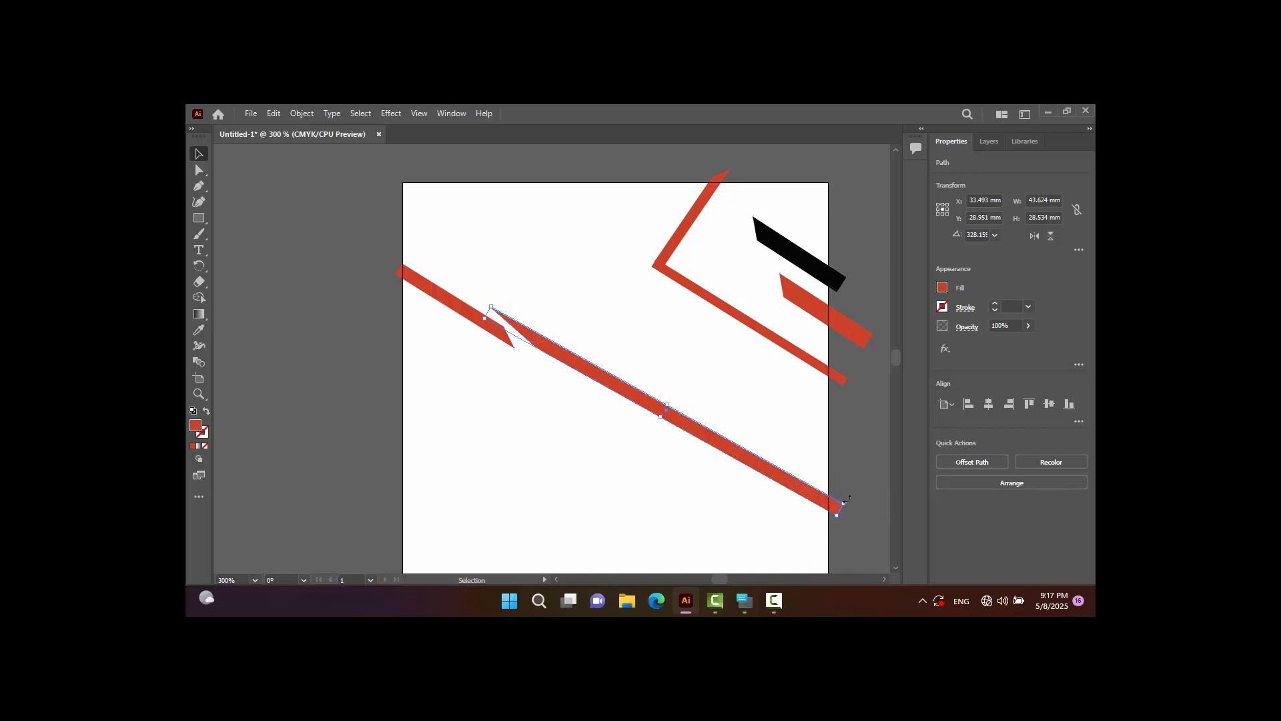
Move the lower orange bar back down and shorten it to about 29.72 by 18.1 mm, still crossing the artboard's right edge.
{"action": "left_click_drag", "start_coordinate": [772, 479], "coordinate": [787, 506]}
{"action": "left_click_drag", "start_coordinate": [503, 345], "coordinate": [626, 406]}
{"action": "left_click", "coordinate": [856, 461]}
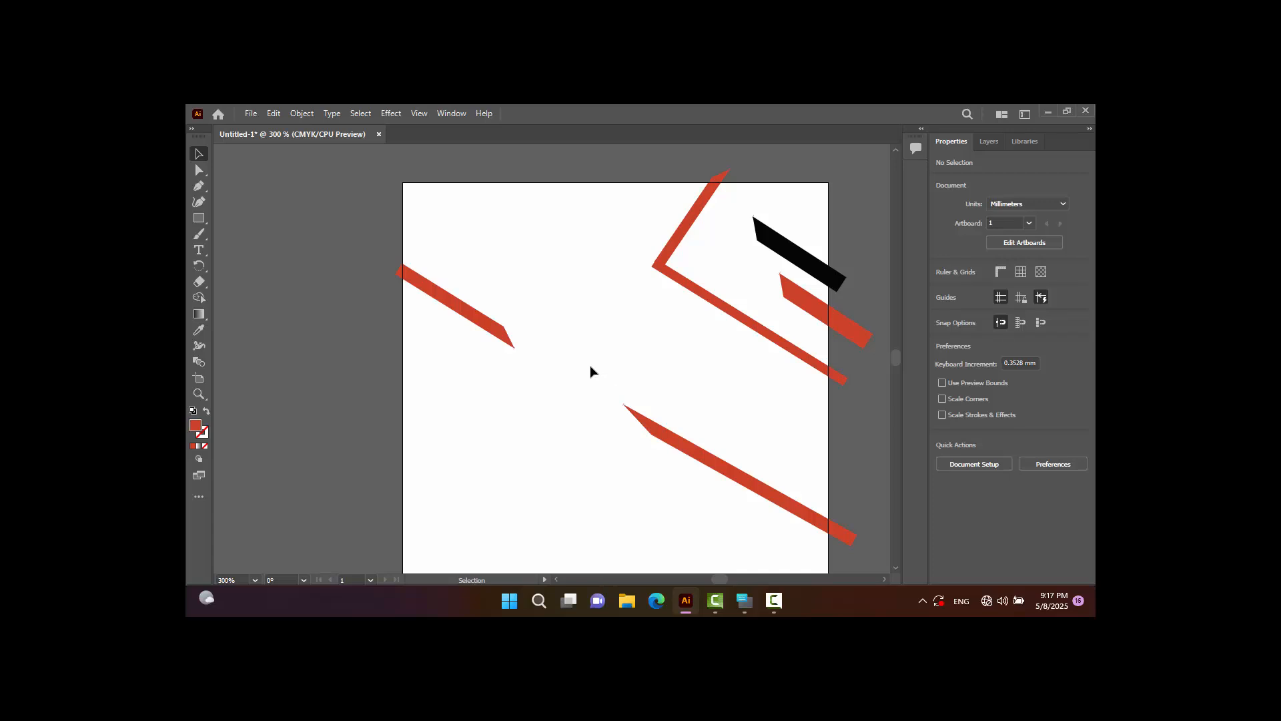
{"action": "left_click", "coordinate": [663, 438]}
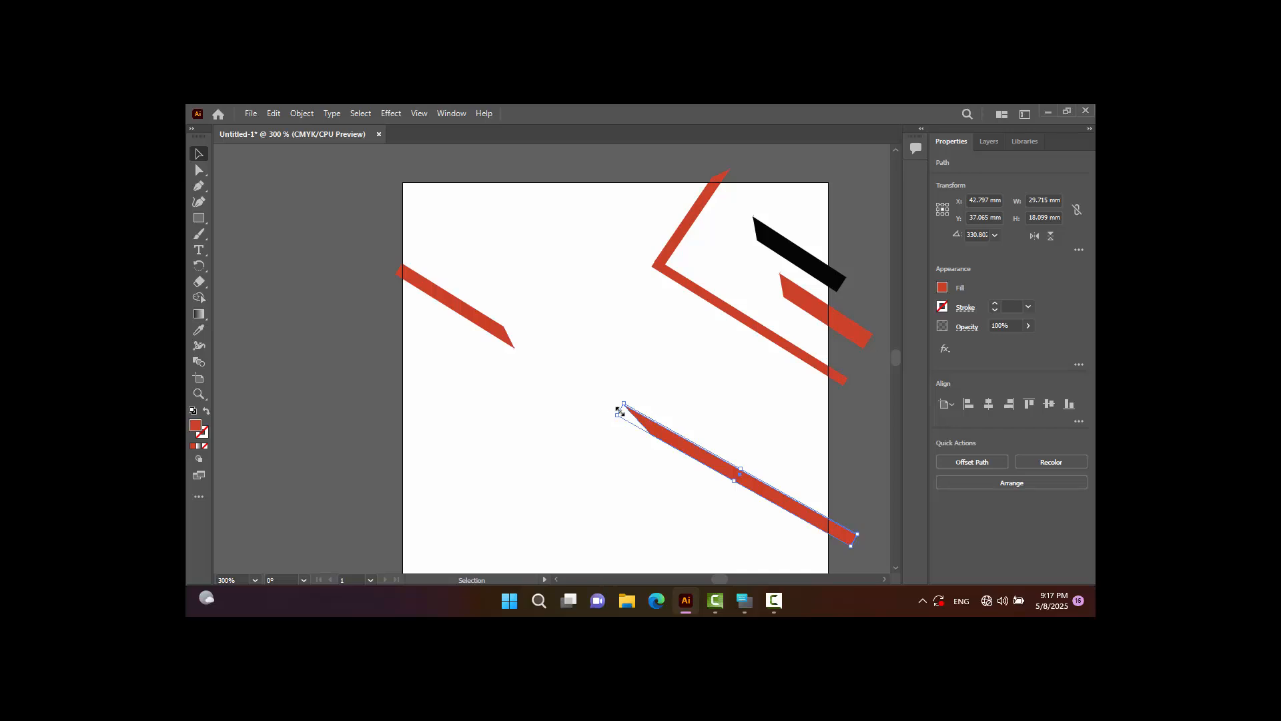
Draw a 54 by 42.67 mm rectangle from the artboard's upper left corner and send it behind all the bars.
{"action": "left_click", "coordinate": [325, 303]}
{"action": "left_click", "coordinate": [199, 219]}
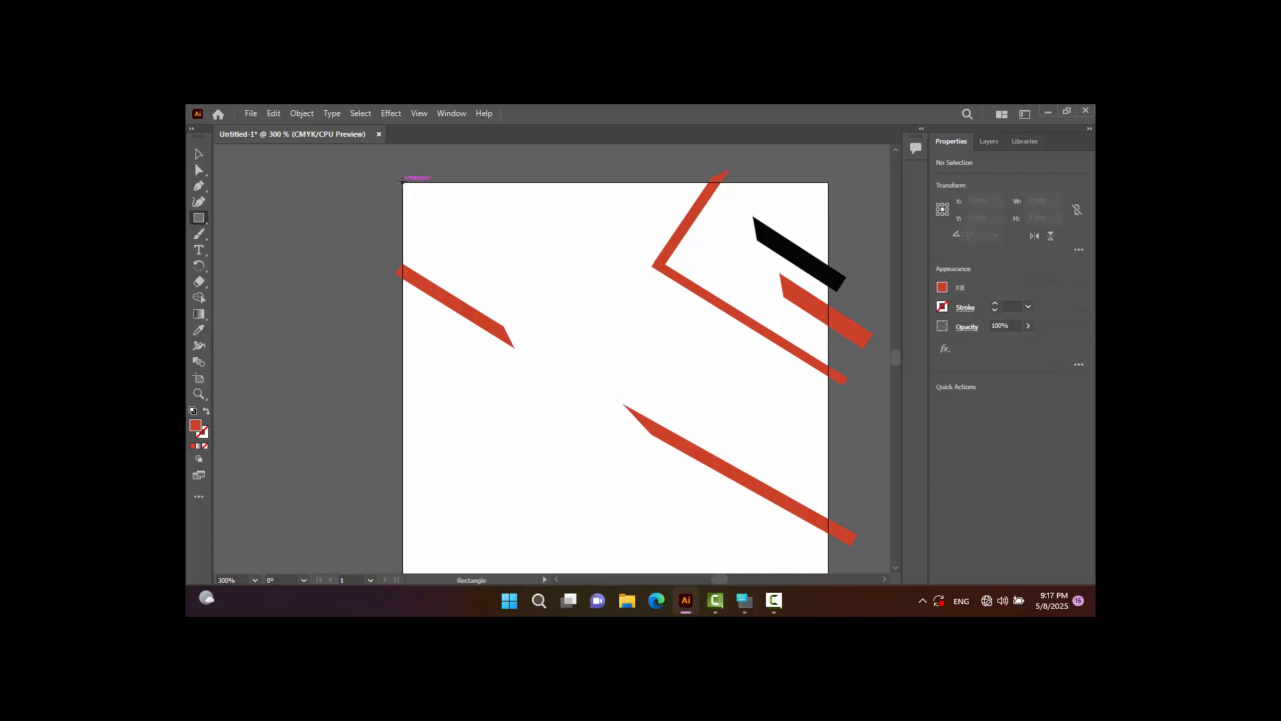
{"action": "mouse_move", "coordinate": [402, 181]}
{"action": "left_mouse_down"}
{"action": "mouse_move", "coordinate": [522, 265]}
{"action": "mouse_move", "coordinate": [721, 304]}
{"action": "mouse_move", "coordinate": [792, 388]}
{"action": "mouse_move", "coordinate": [827, 516]}
{"action": "left_mouse_up"}
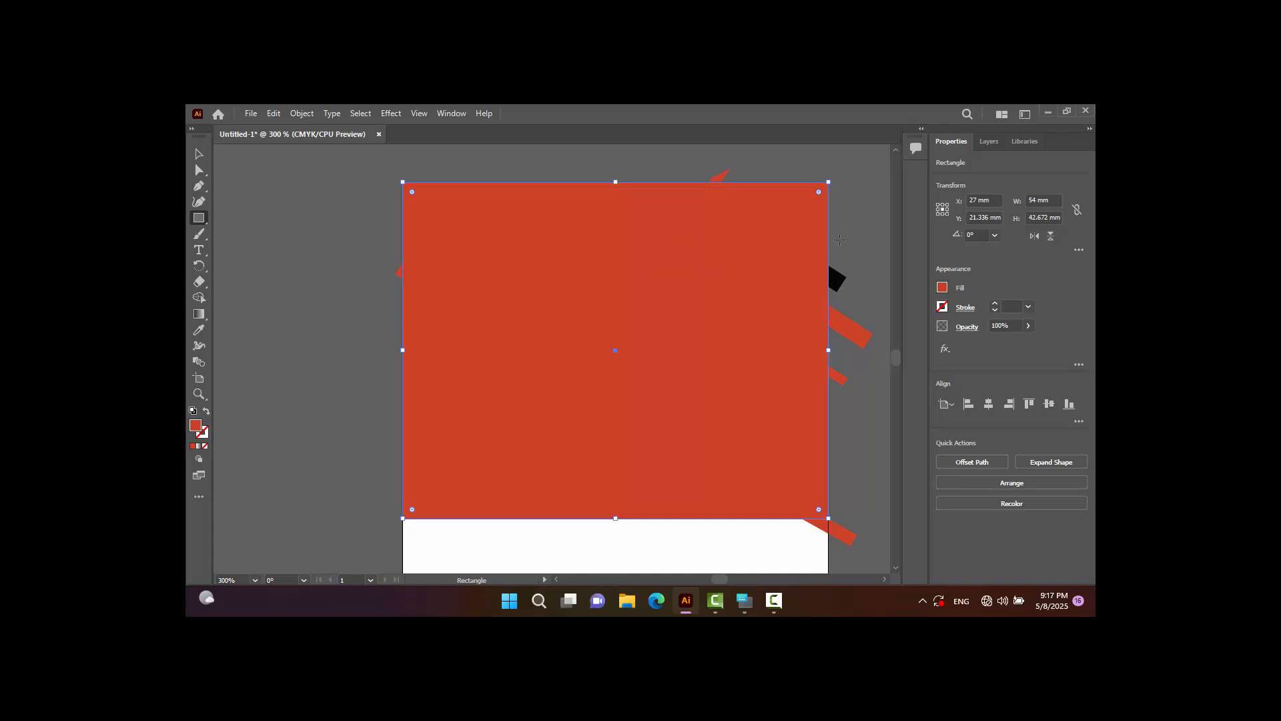
{"action": "right_click", "coordinate": [769, 271]}
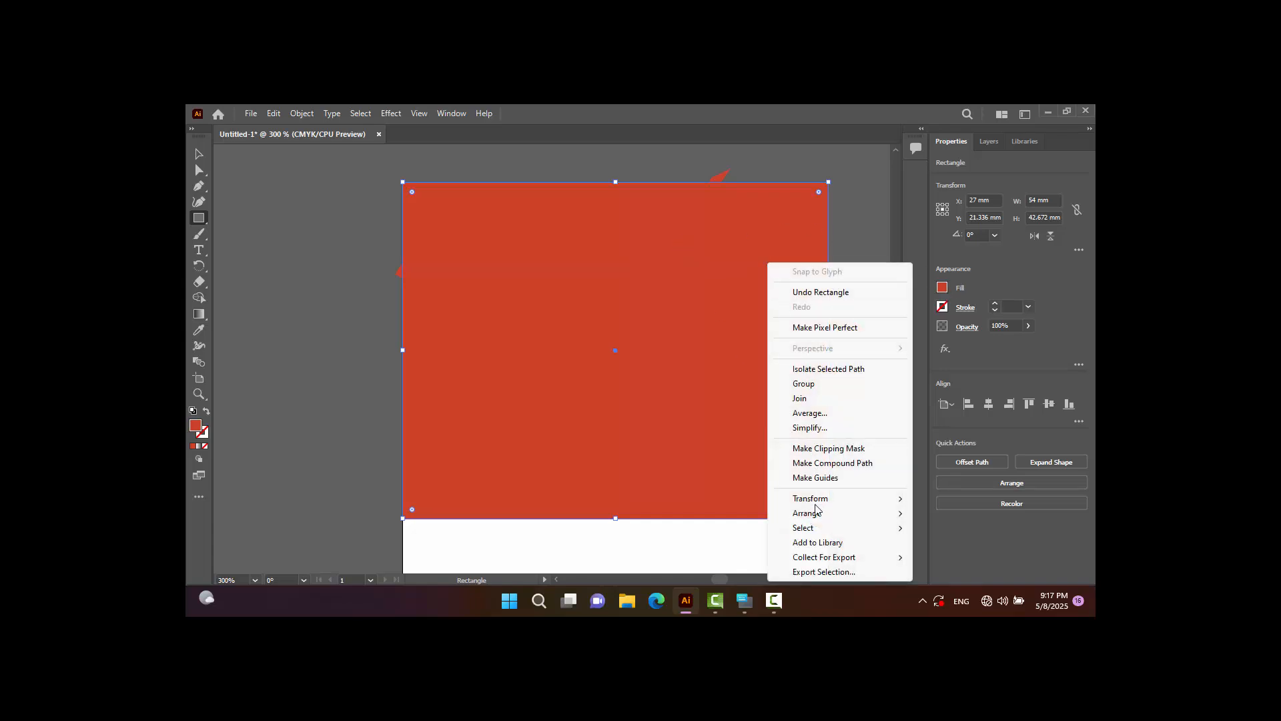
{"action": "mouse_move", "coordinate": [822, 515]}
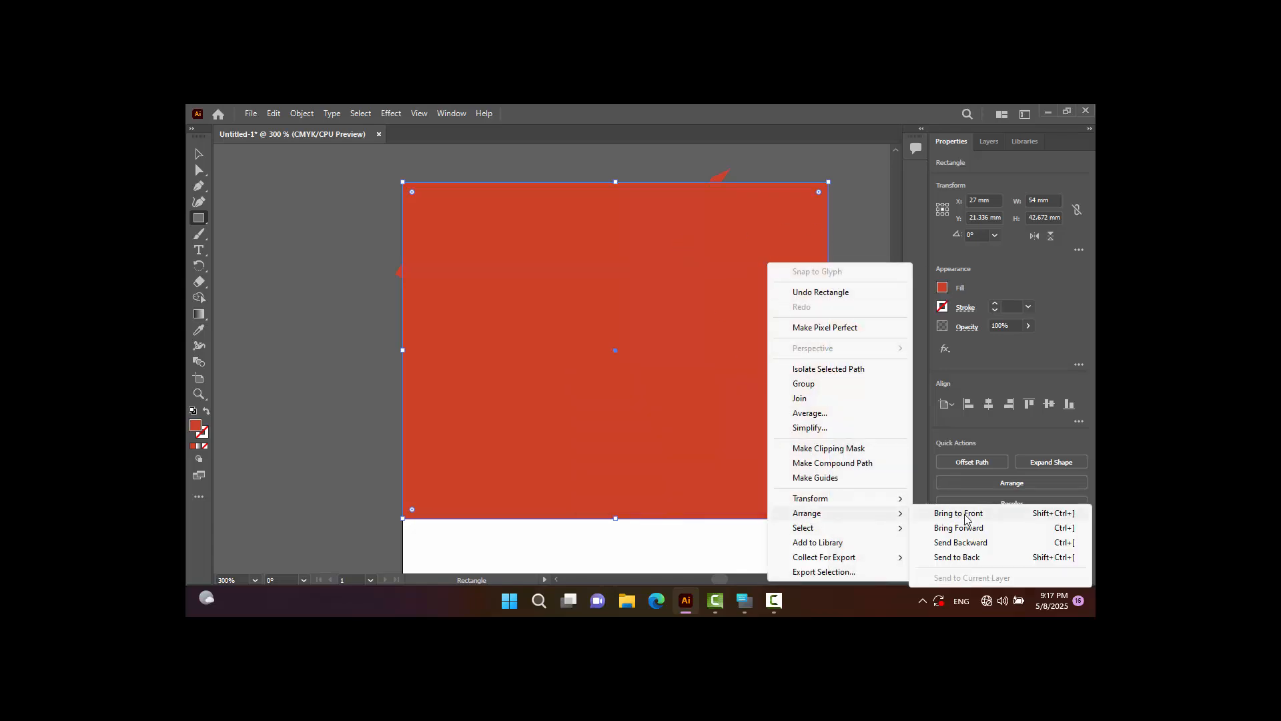
{"action": "left_click", "coordinate": [986, 557]}
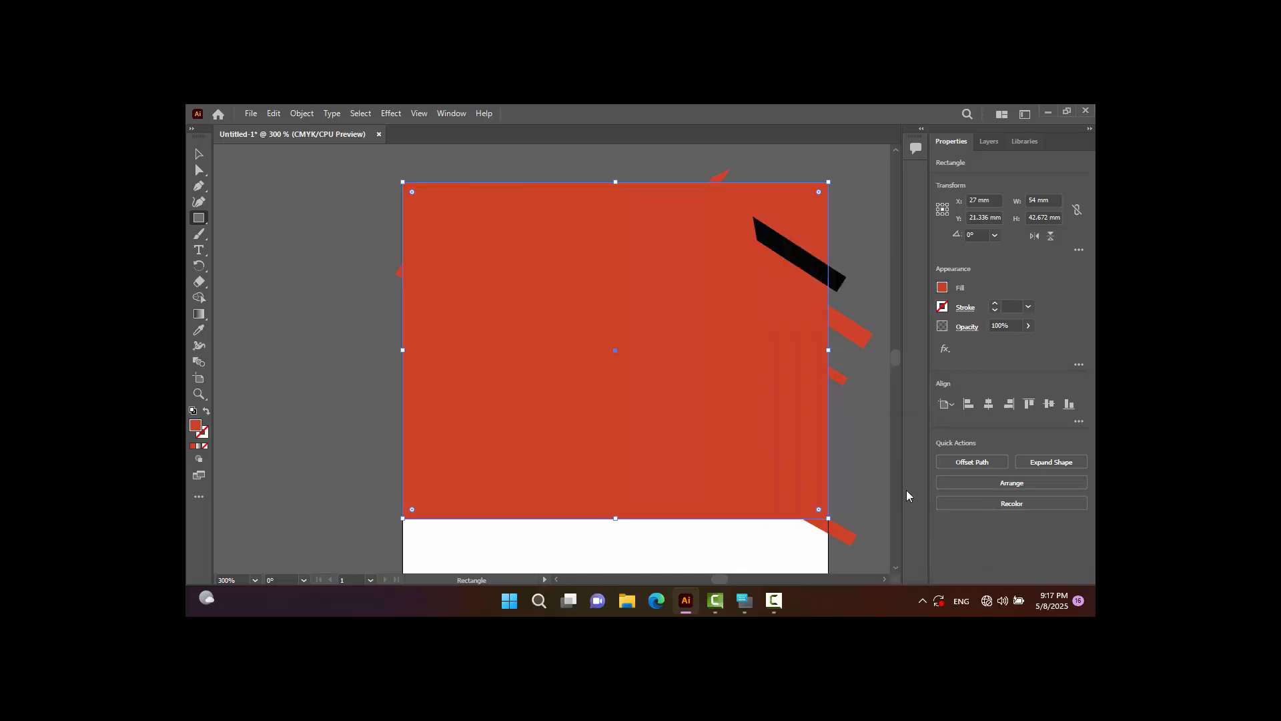
Fill the large background rectangle with the greyish-brown swatch and reduce its opacity to 53%.
{"action": "left_click", "coordinate": [943, 288]}
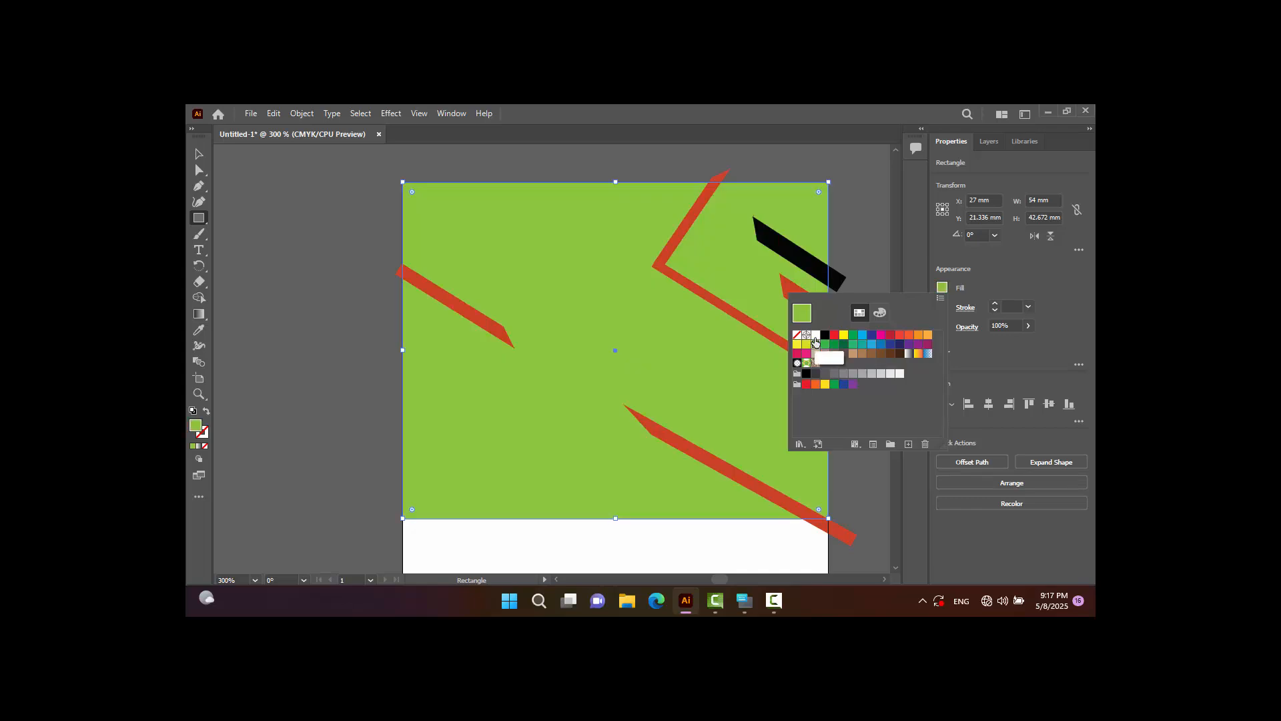
{"action": "left_click", "coordinate": [816, 336]}
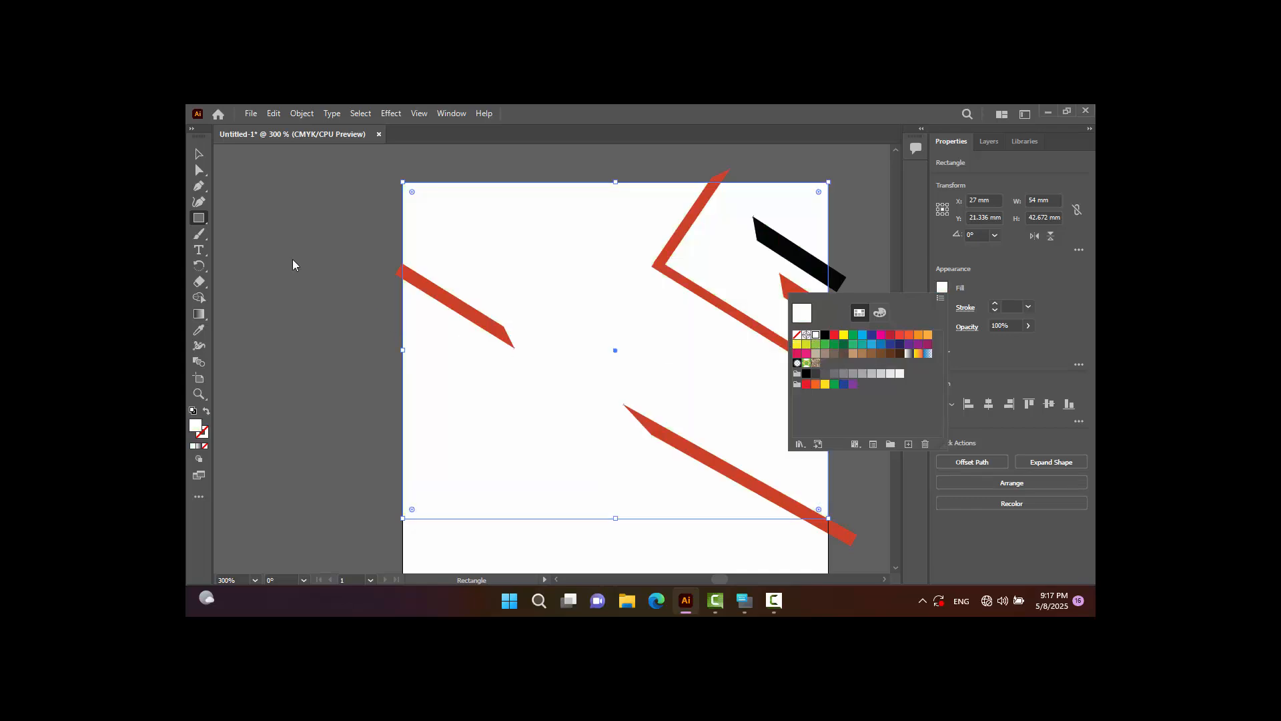
{"action": "left_click", "coordinate": [825, 354]}
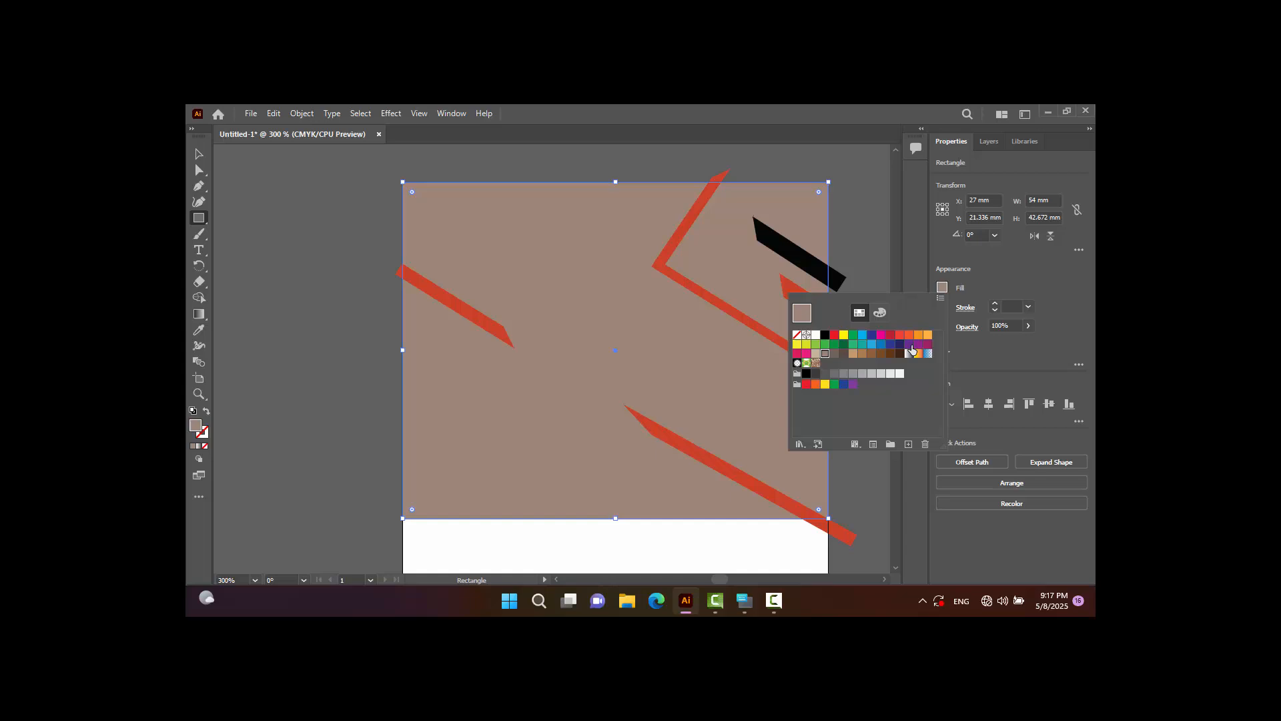
{"action": "left_click", "coordinate": [1028, 325]}
{"action": "mouse_move", "coordinate": [1018, 354]}
{"action": "left_mouse_down"}
{"action": "mouse_move", "coordinate": [991, 350]}
{"action": "mouse_move", "coordinate": [1003, 348]}
{"action": "left_mouse_up"}
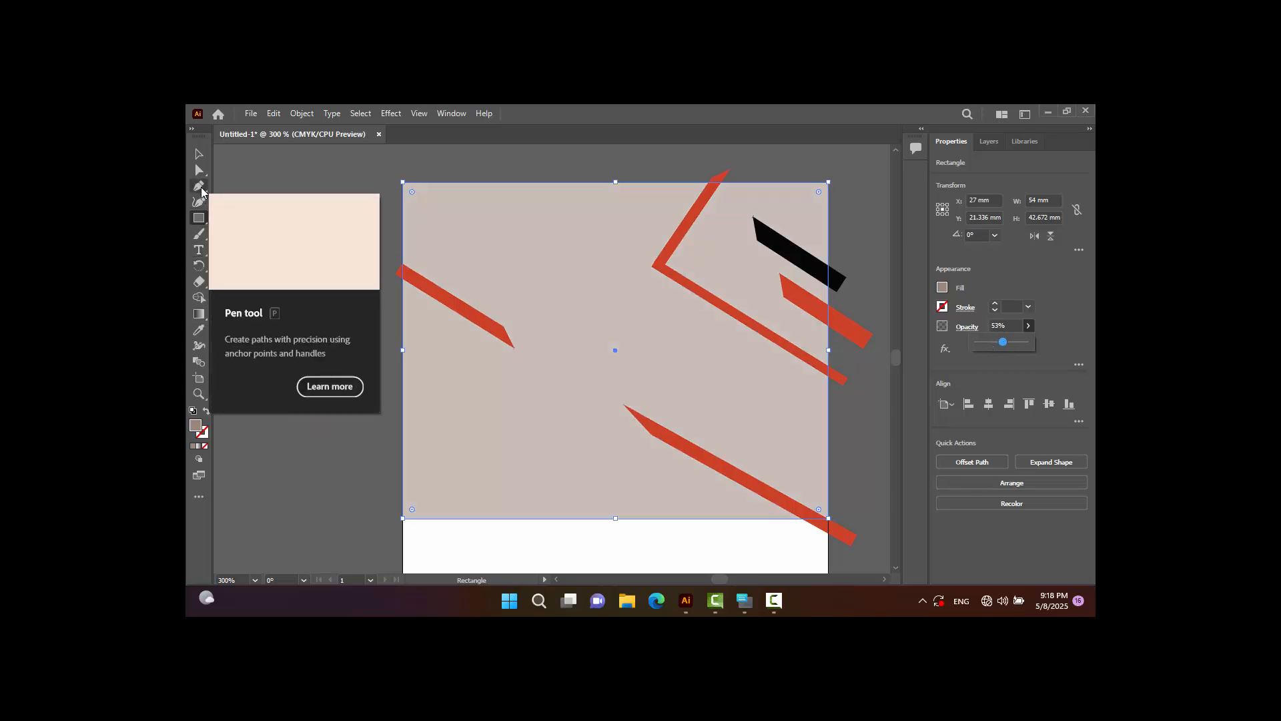
Add an anchor where the left-edge orange bar meets the rectangle's side and move the lower left corner to about X 21.9, Y 24.69 mm.
{"action": "left_click", "coordinate": [200, 193]}
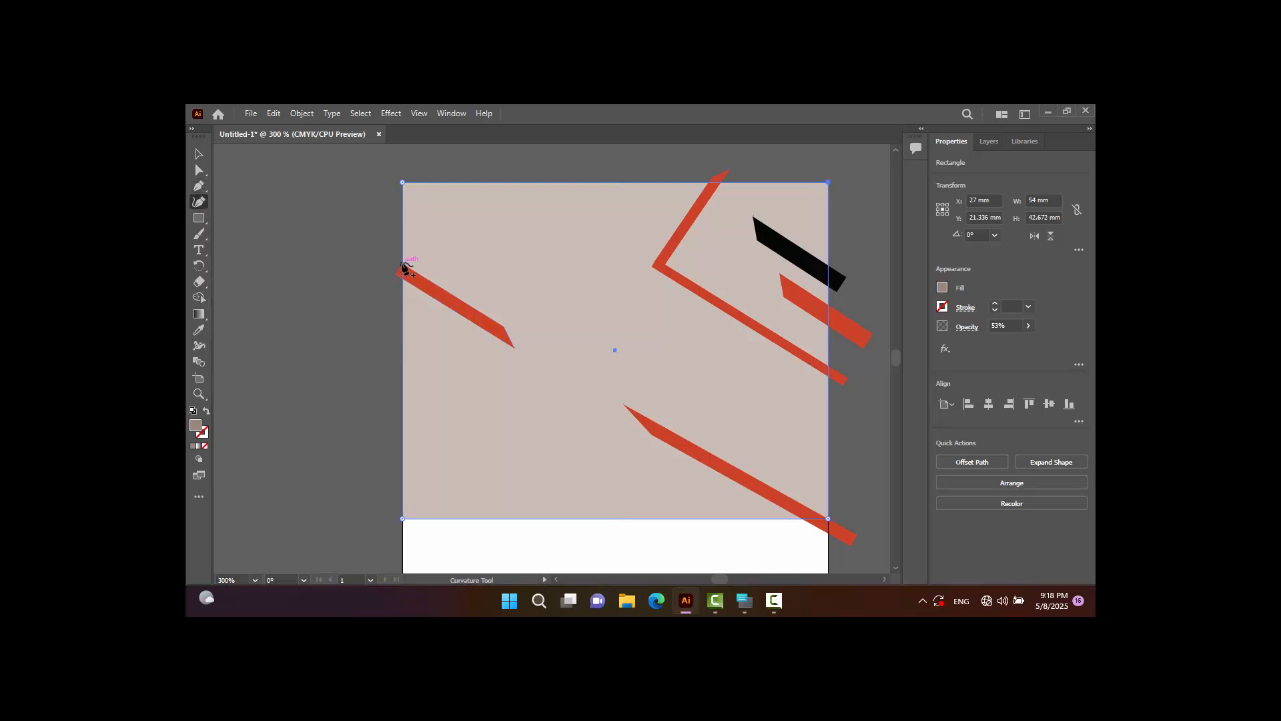
{"action": "left_click", "coordinate": [403, 263]}
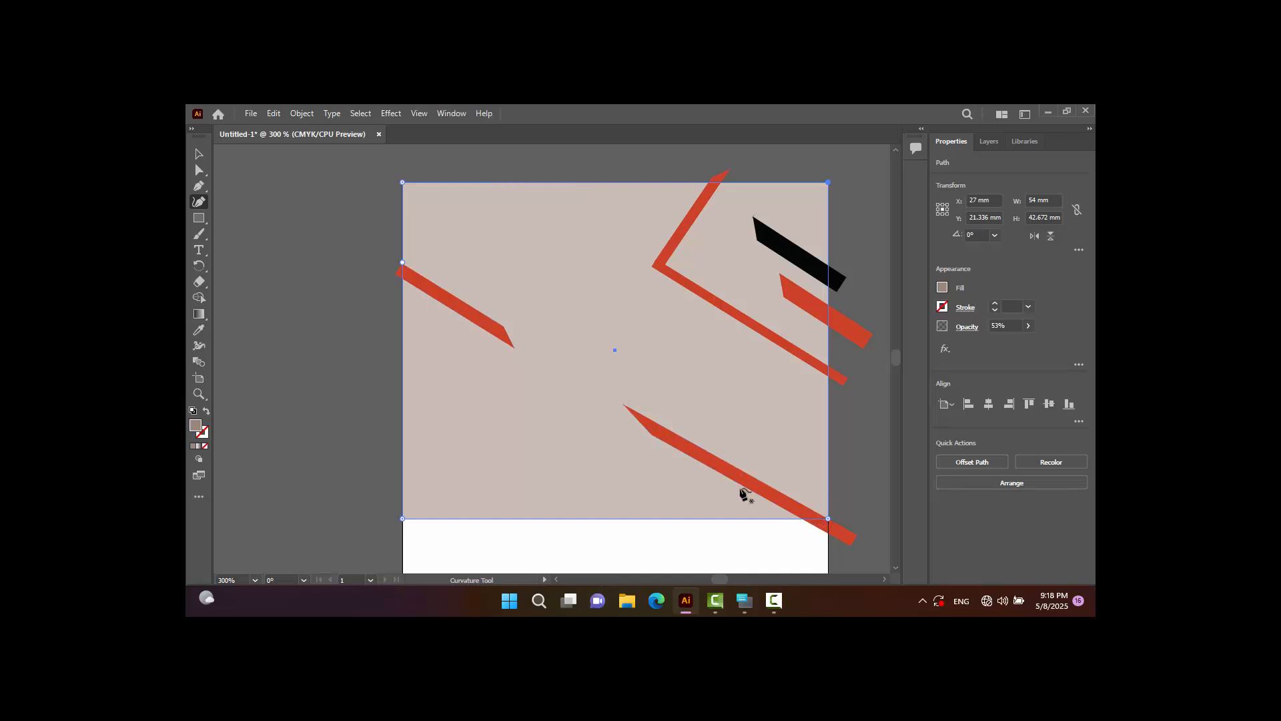
{"action": "left_click", "coordinate": [200, 171]}
{"action": "left_click_drag", "start_coordinate": [402, 519], "coordinate": [491, 433]}
{"action": "key", "text": "ctrl+z"}
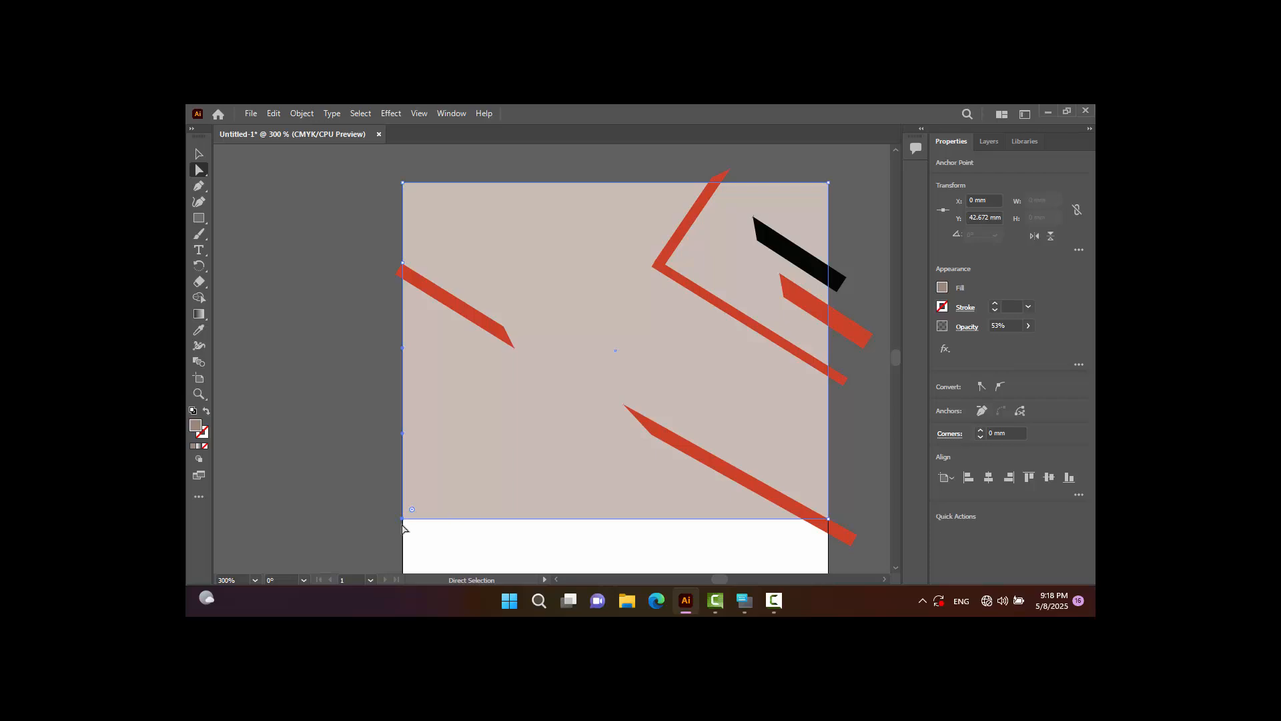
{"action": "left_click_drag", "start_coordinate": [403, 520], "coordinate": [576, 378]}
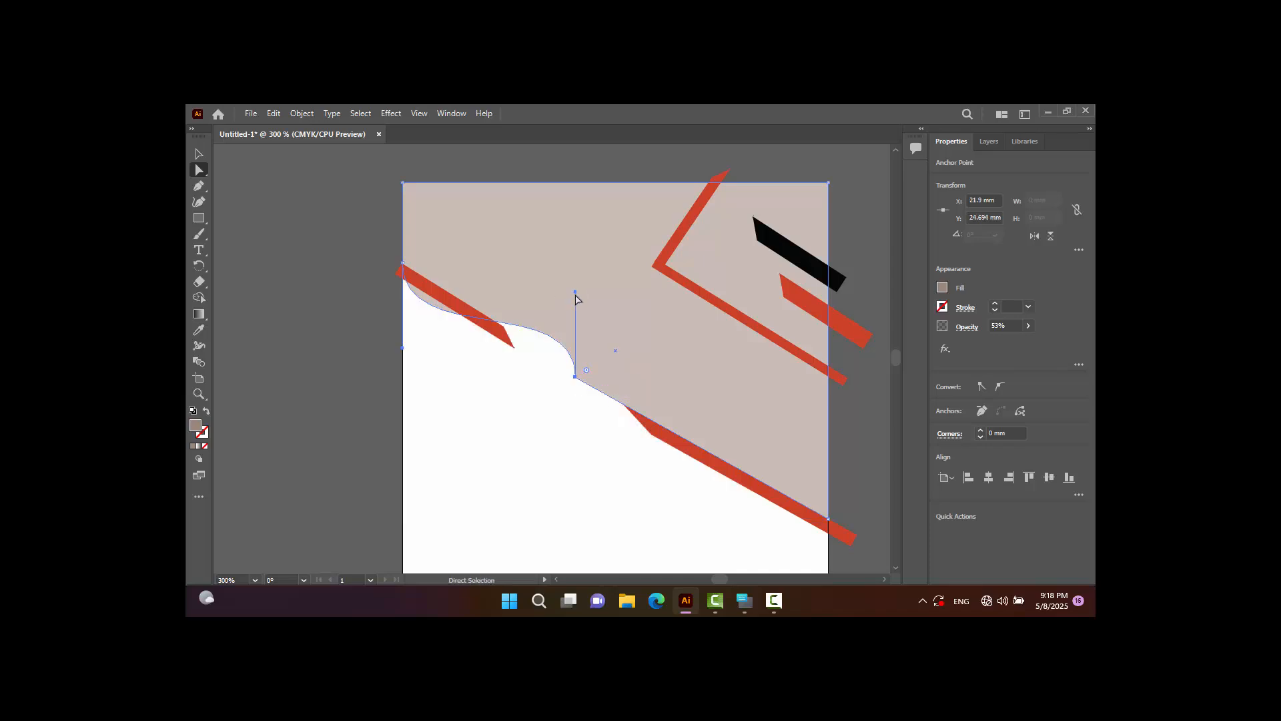
Straighten the curved lower left edge of the brown shape by pulling its corner handle far up past the artboard's left edge.
{"action": "left_click_drag", "start_coordinate": [583, 289], "coordinate": [253, 190]}
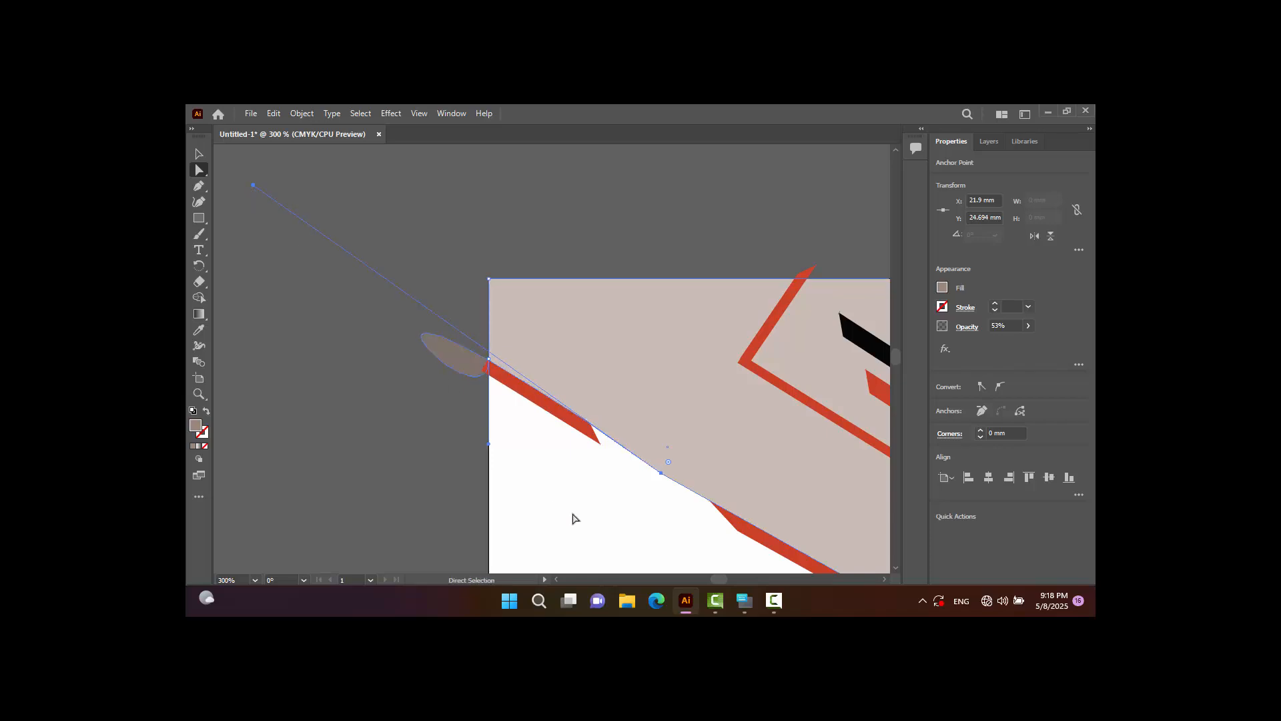
{"action": "scroll", "coordinate": [604, 501], "scroll_direction": "down", "scroll_amount": 2}
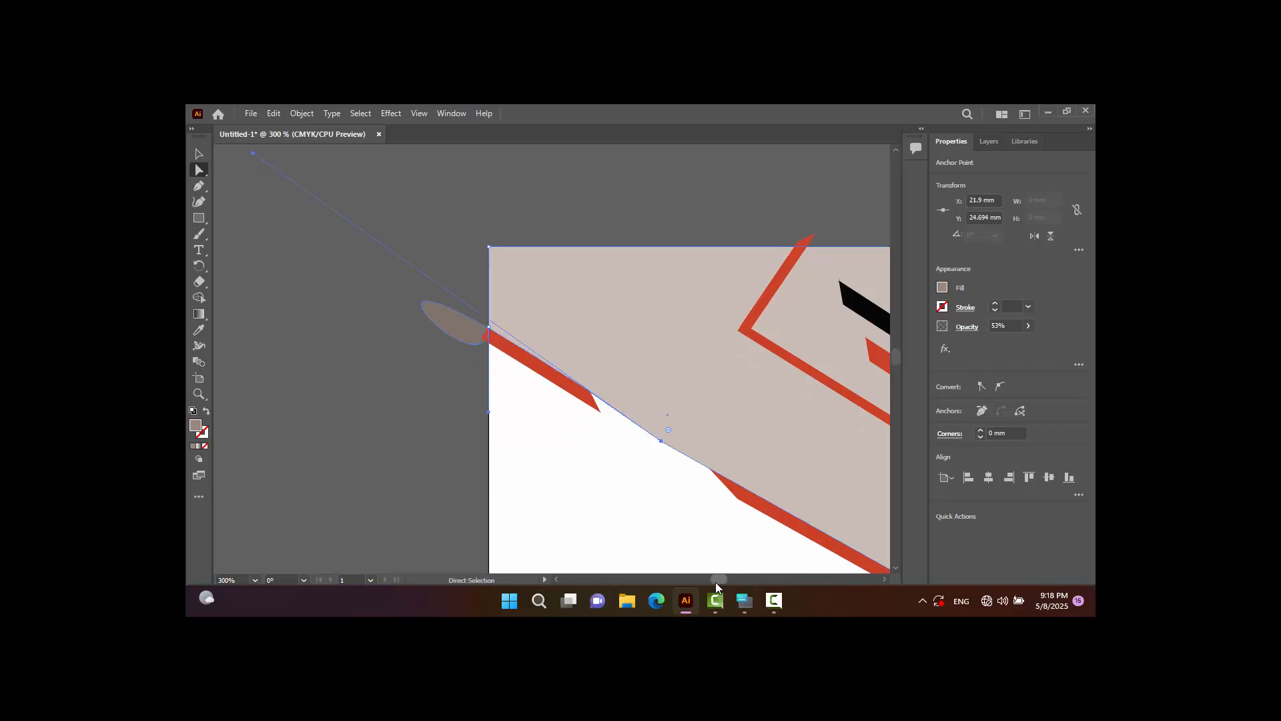
{"action": "left_click_drag", "start_coordinate": [716, 582], "coordinate": [718, 581]}
{"action": "scroll", "coordinate": [547, 477], "scroll_direction": "down", "scroll_amount": 3}
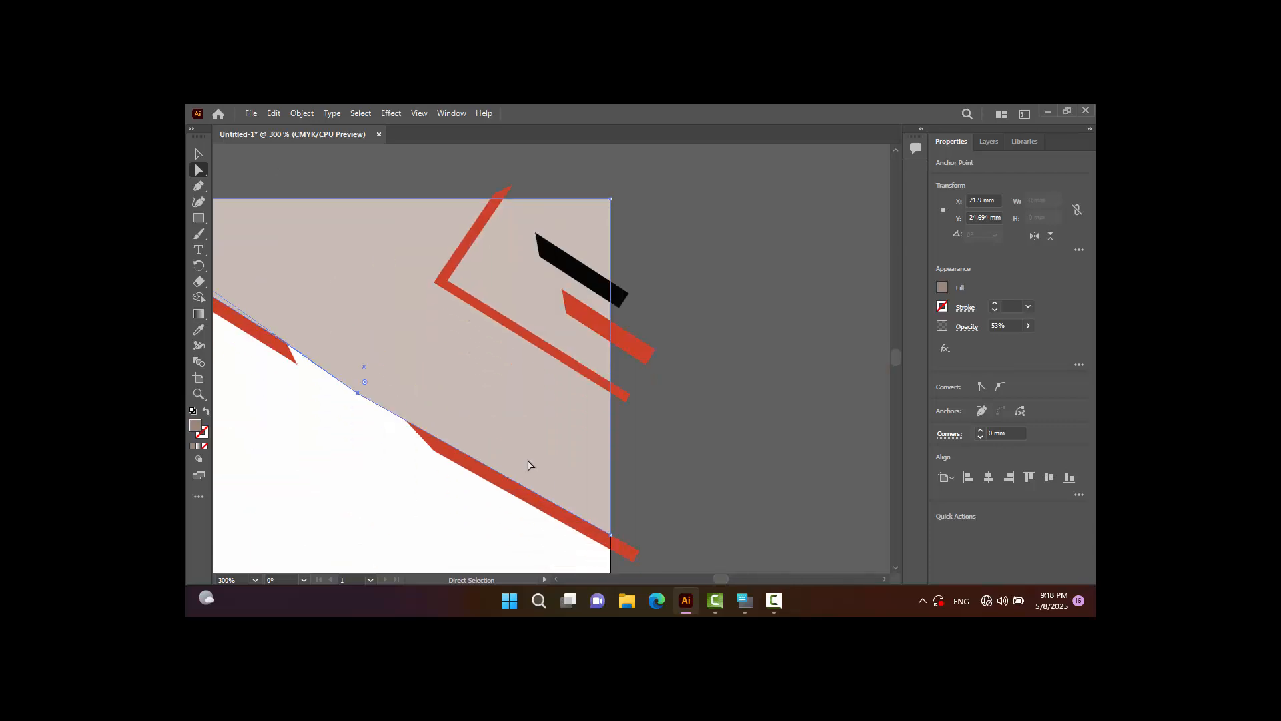
{"action": "scroll", "coordinate": [529, 466], "scroll_direction": "down", "scroll_amount": 2}
Nudge the lower orange bar down to leave a narrow gap below the brown shape, and fine-adjust the left-edge bar's height.
{"action": "left_click", "coordinate": [517, 465]}
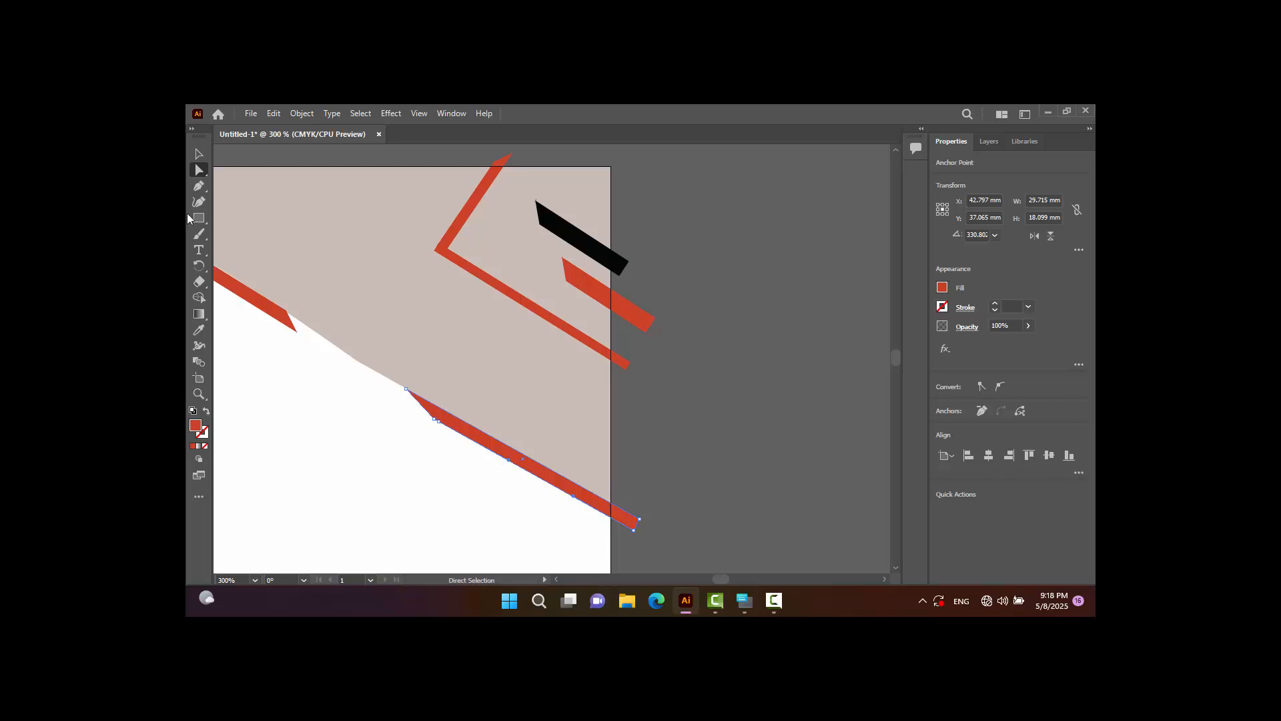
{"action": "left_click", "coordinate": [199, 155]}
{"action": "left_click", "coordinate": [753, 428]}
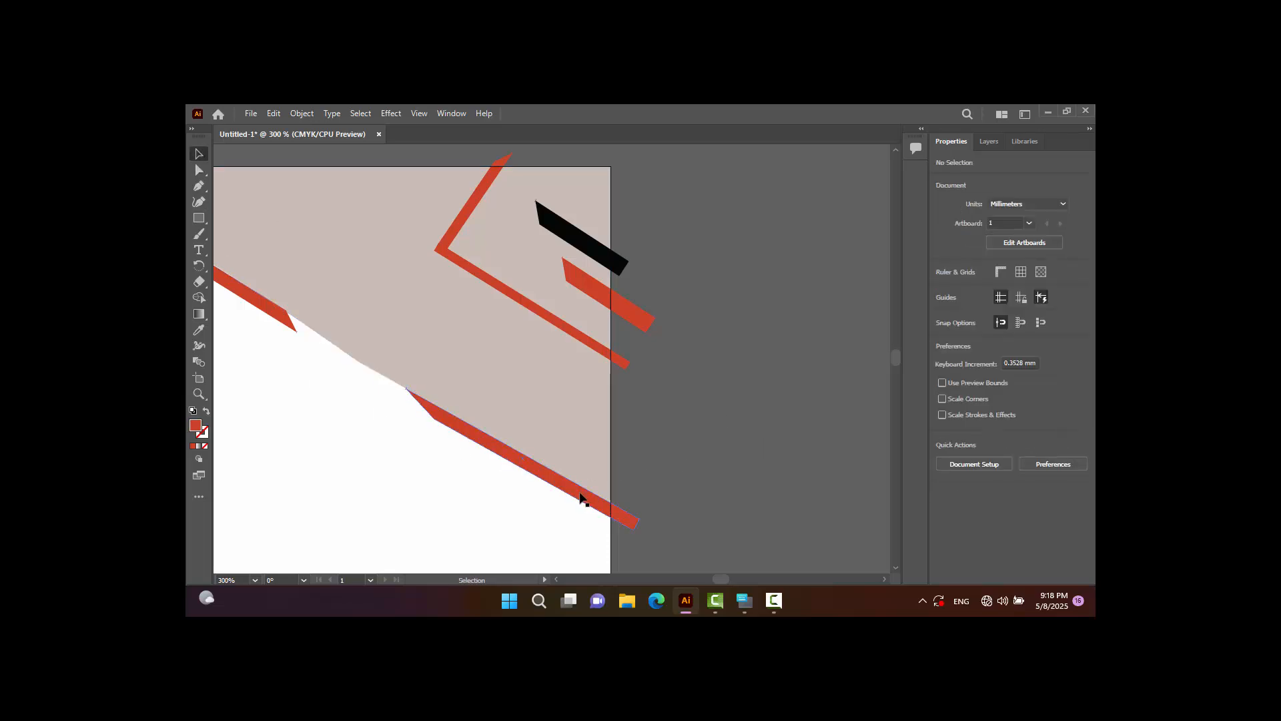
{"action": "left_click", "coordinate": [579, 493]}
{"action": "key", "text": "Down"}
{"action": "key", "text": "Down"}
{"action": "key", "text": "Down"}
{"action": "key", "text": "Down"}
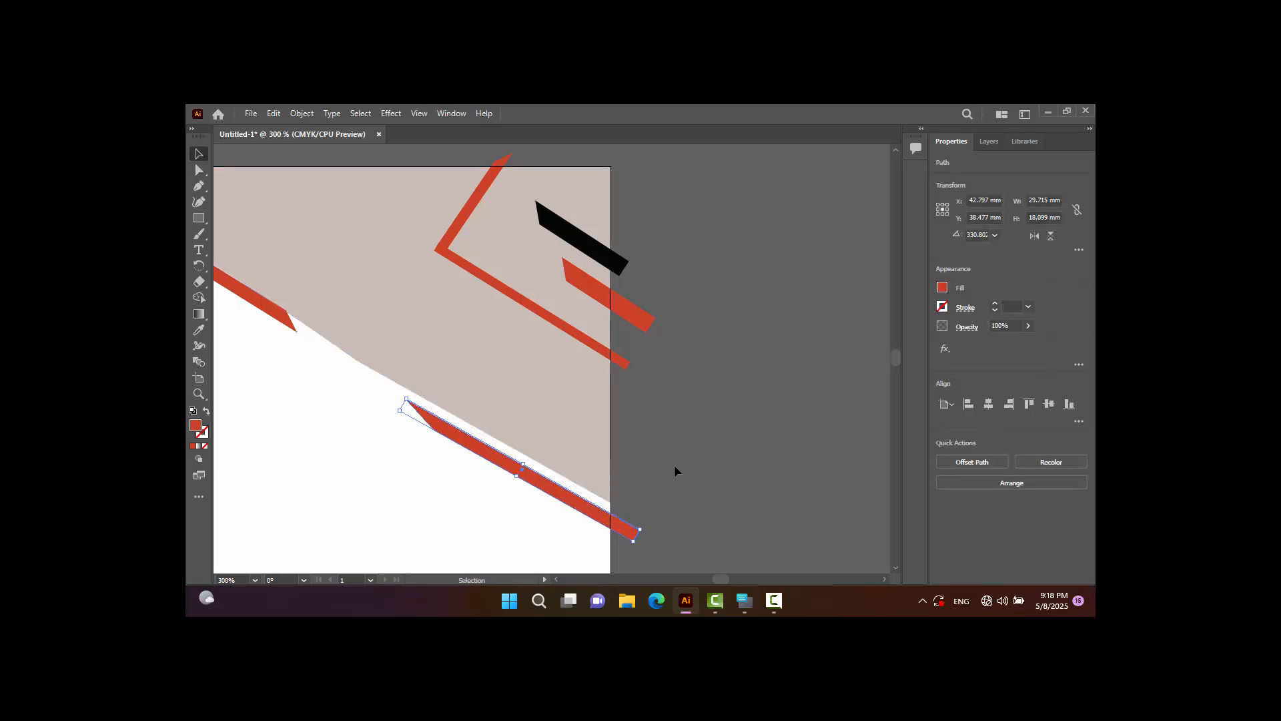
{"action": "left_click", "coordinate": [271, 308]}
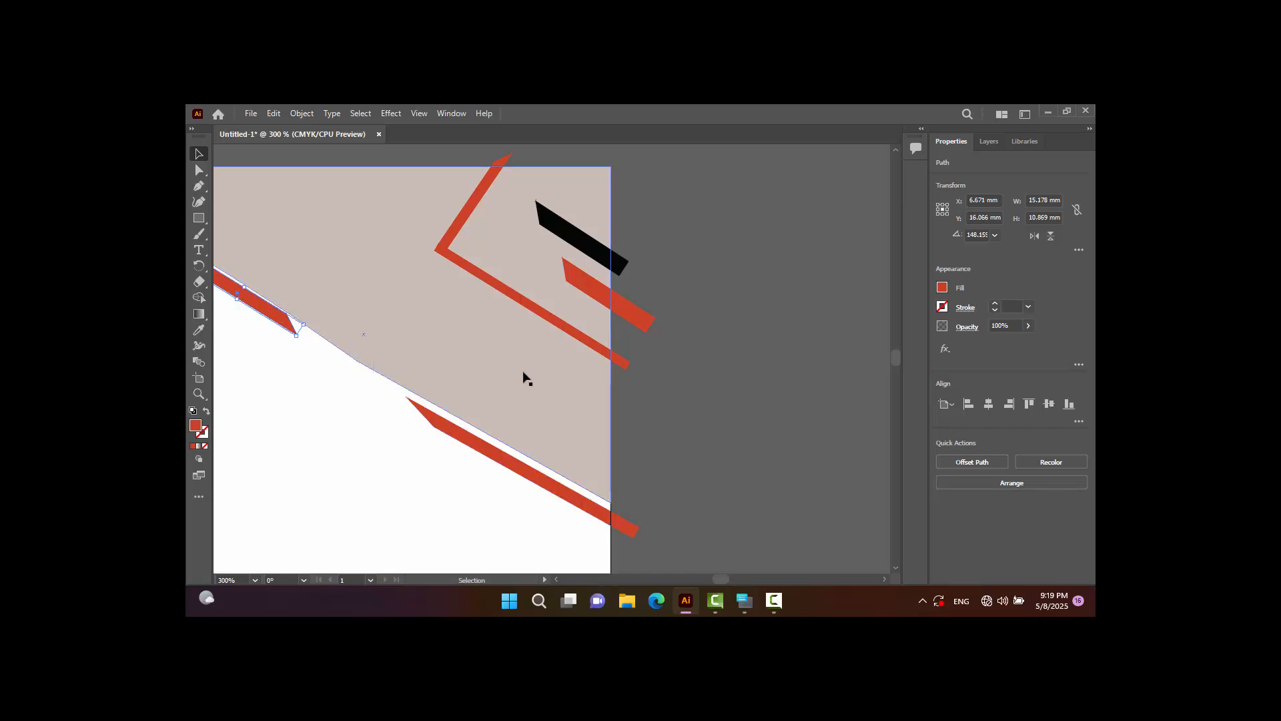
{"action": "key", "text": "Up"}
{"action": "left_click", "coordinate": [711, 380]}
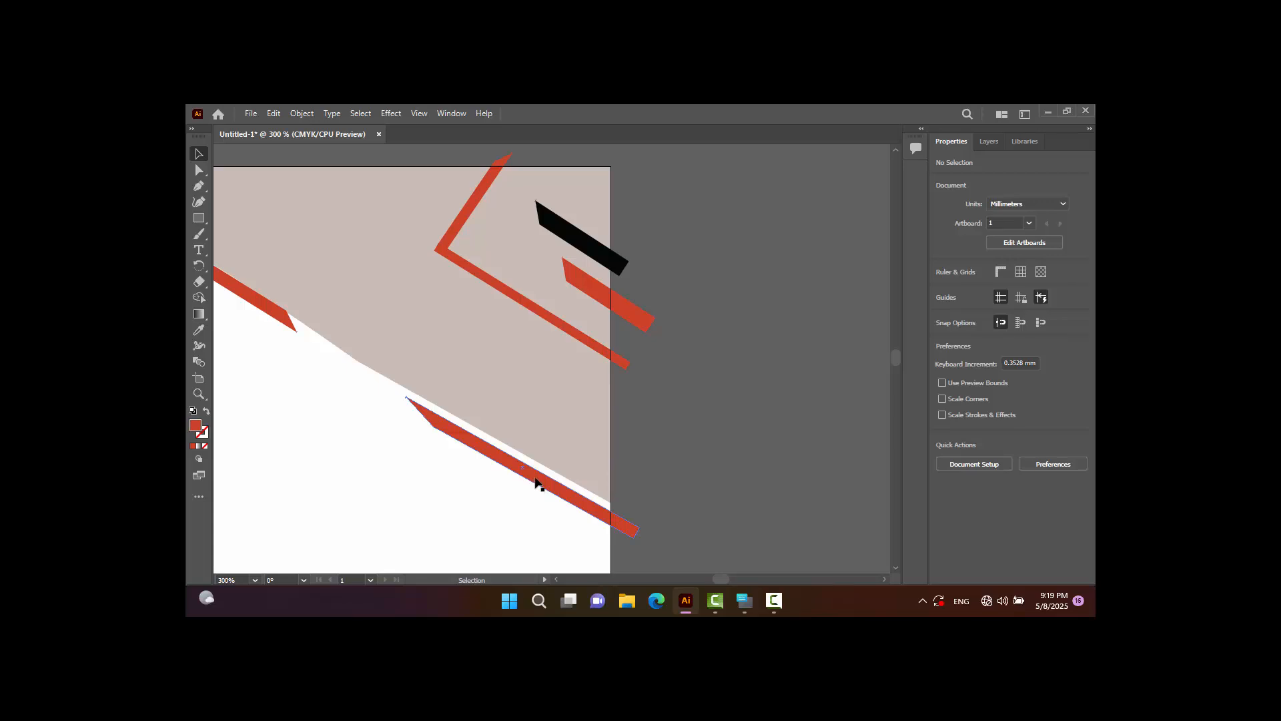
{"action": "left_click", "coordinate": [570, 414]}
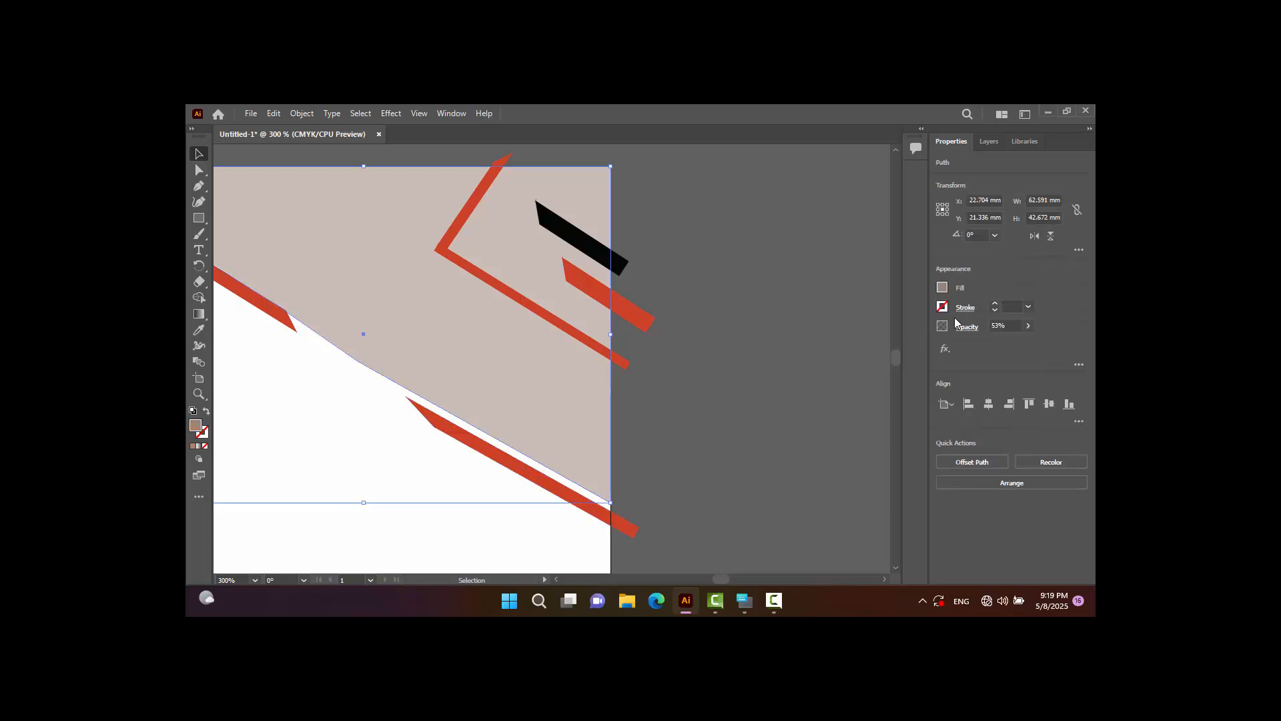
{"action": "left_click", "coordinate": [942, 288]}
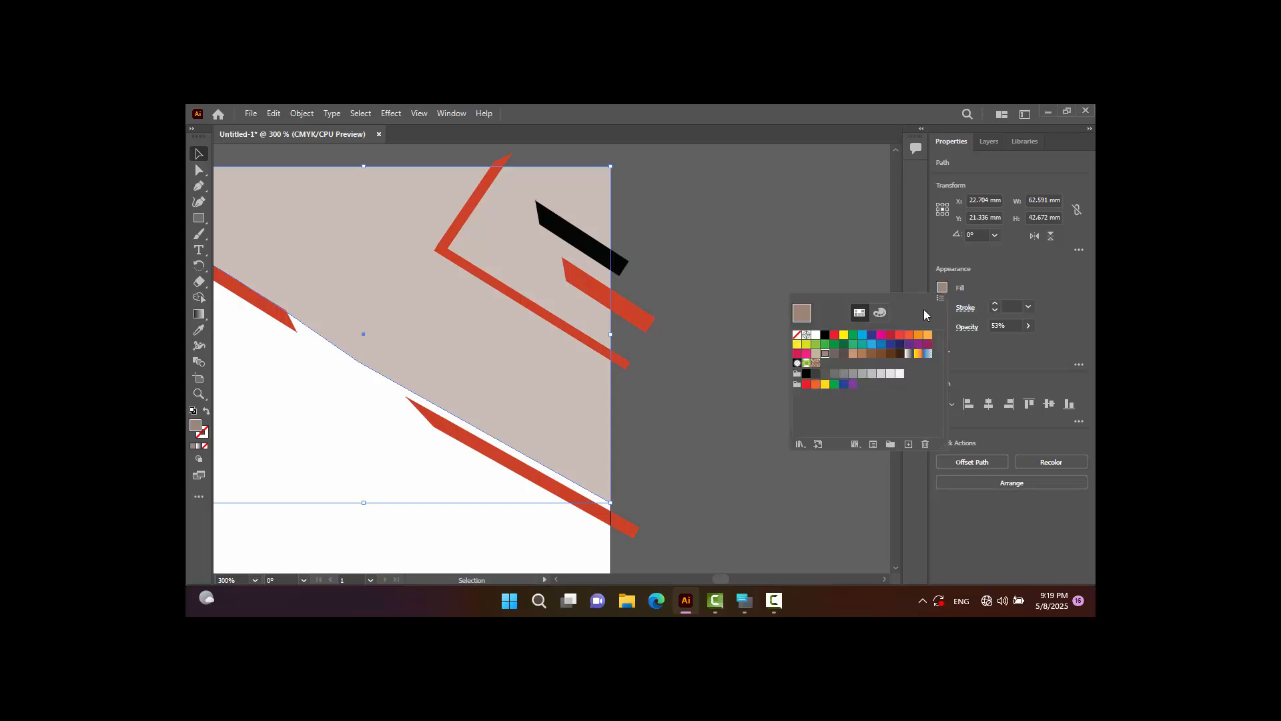
{"action": "left_click", "coordinate": [645, 203]}
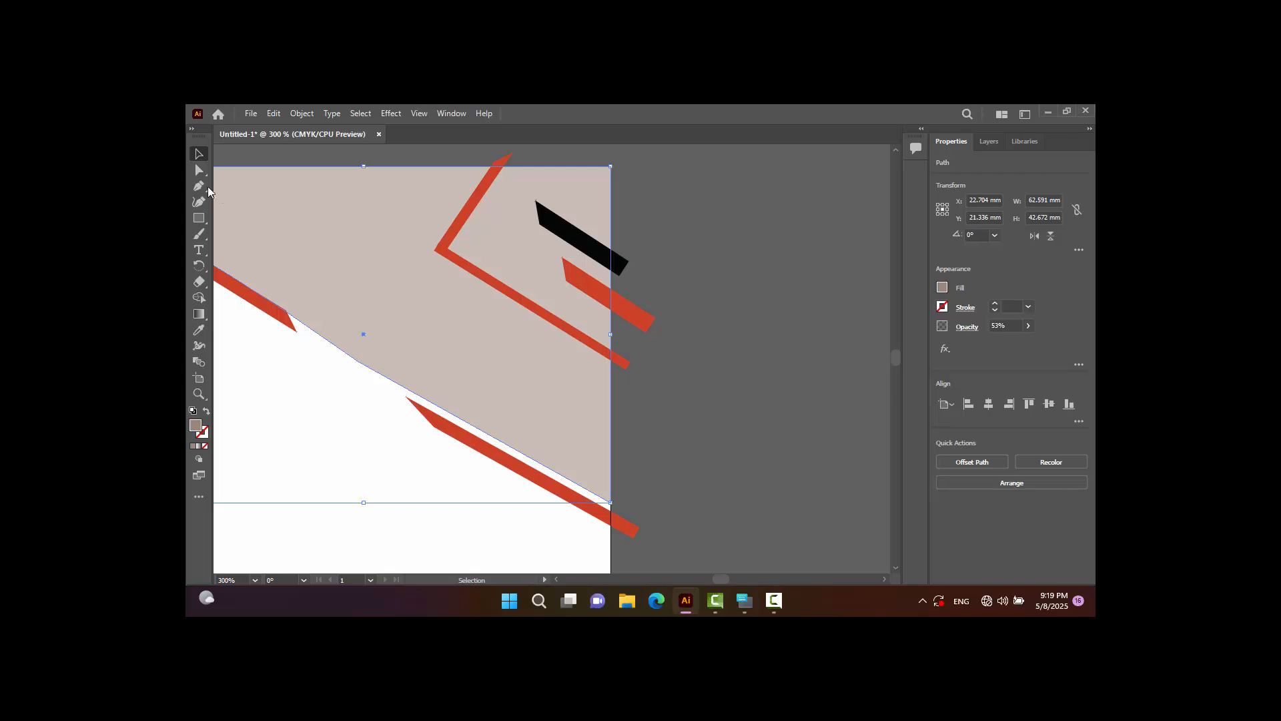
Add anchors on the brown shape's top and right edges where the orange chevron crosses them.
{"action": "left_click", "coordinate": [199, 201]}
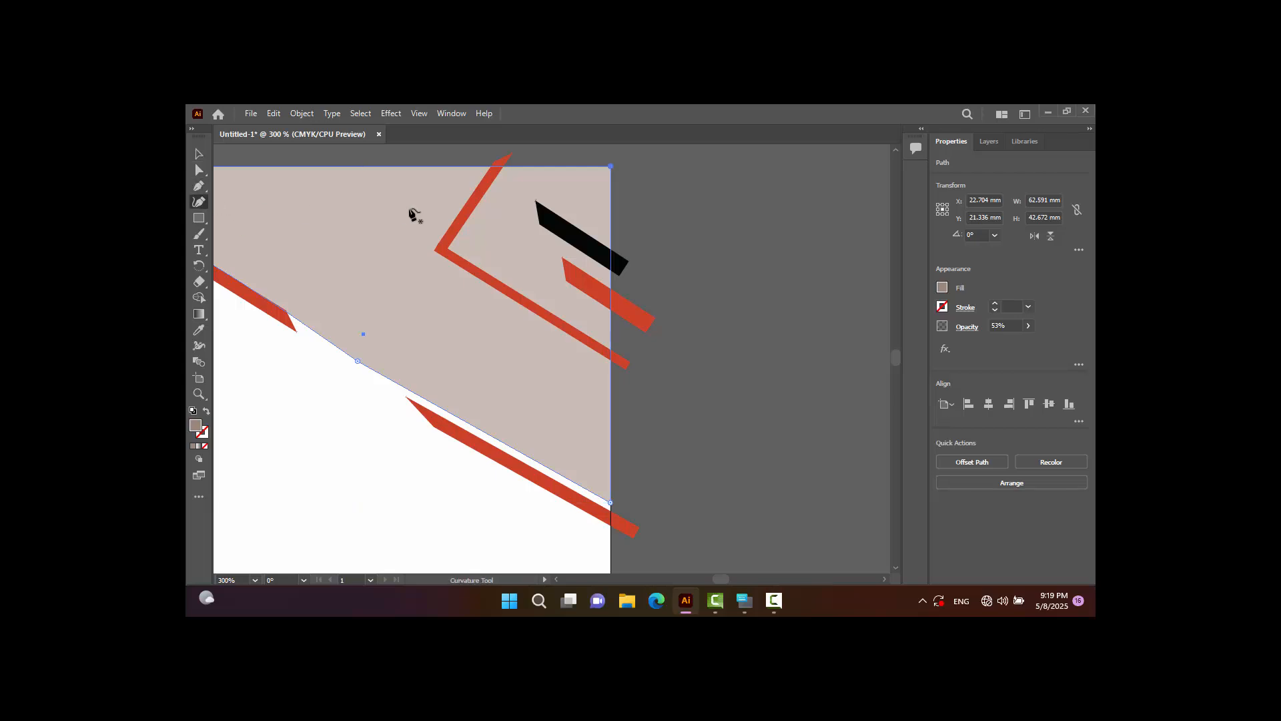
{"action": "left_click", "coordinate": [490, 166]}
{"action": "left_click", "coordinate": [437, 254]}
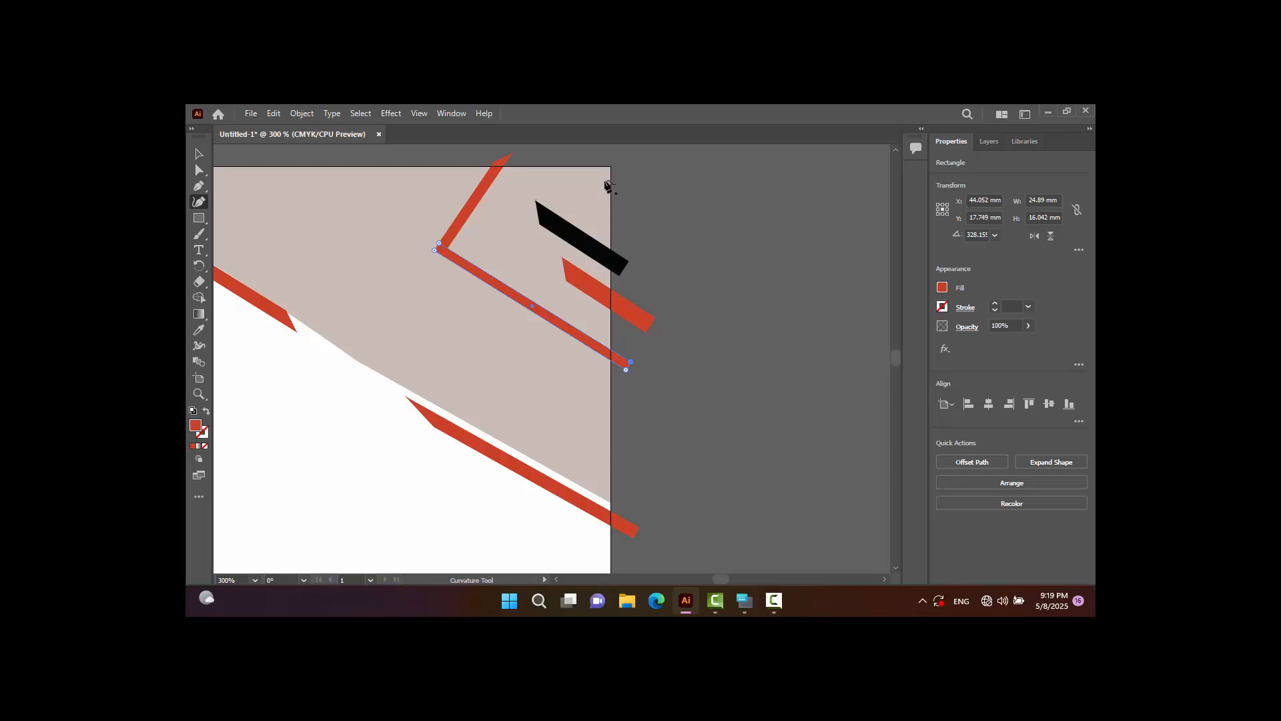
{"action": "key", "text": "v"}
{"action": "left_click", "coordinate": [689, 209]}
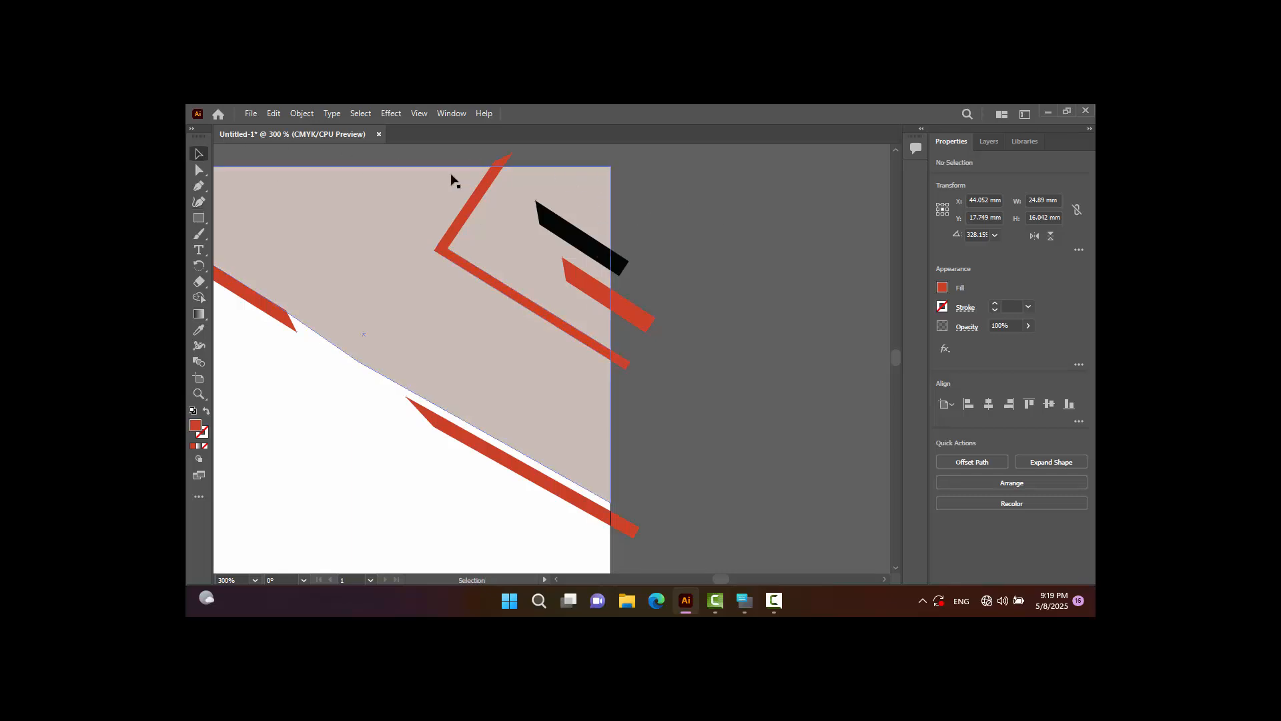
{"action": "left_click", "coordinate": [253, 194]}
{"action": "left_click", "coordinate": [199, 202]}
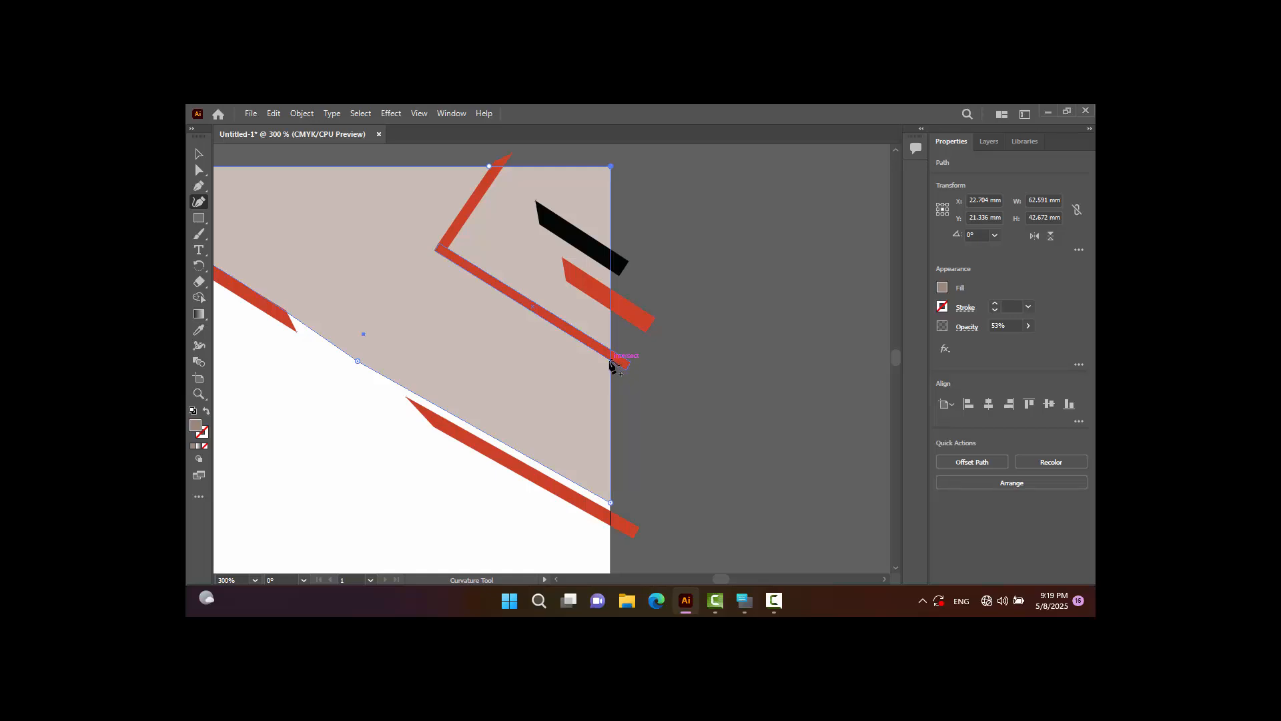
Move the brown shape's upper right corner in to the chevron's vertex at about X 31.6, Y 10.68 mm and straighten the upper segment.
{"action": "left_click", "coordinate": [198, 170]}
{"action": "left_click_drag", "start_coordinate": [608, 170], "coordinate": [437, 248]}
{"action": "key", "text": "ctrl+z"}
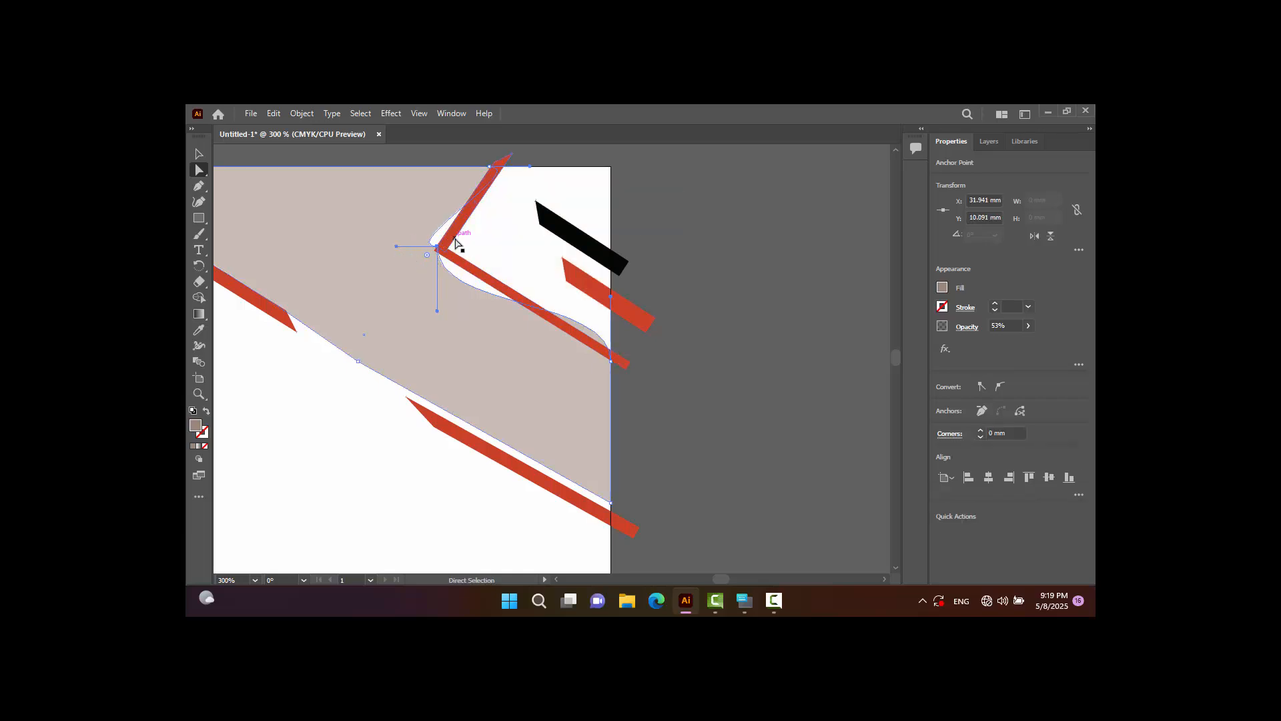
{"action": "left_click_drag", "start_coordinate": [437, 248], "coordinate": [489, 239]}
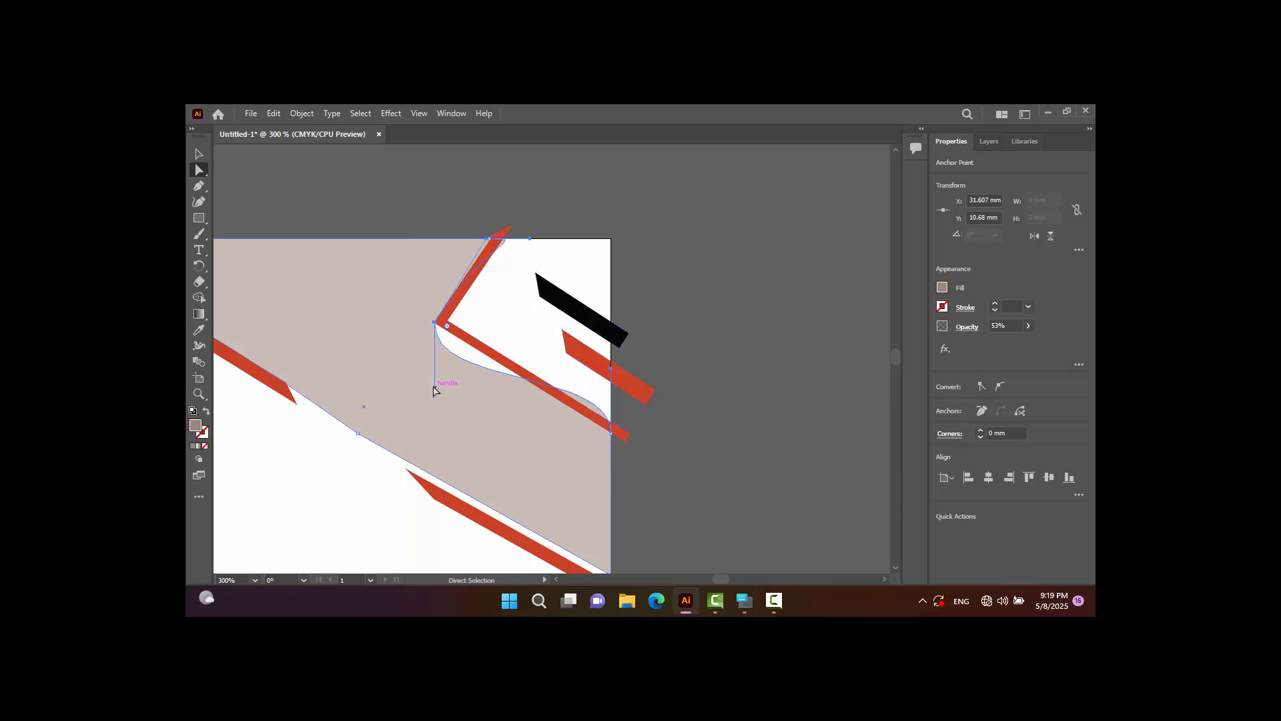
Straighten the brown shape's edge along the chevron's lower bar by pulling the vertex handle far past the artboard's right edge.
{"action": "left_click_drag", "start_coordinate": [435, 389], "coordinate": [846, 492]}
{"action": "scroll", "coordinate": [329, 229], "scroll_direction": "up", "scroll_amount": 2}
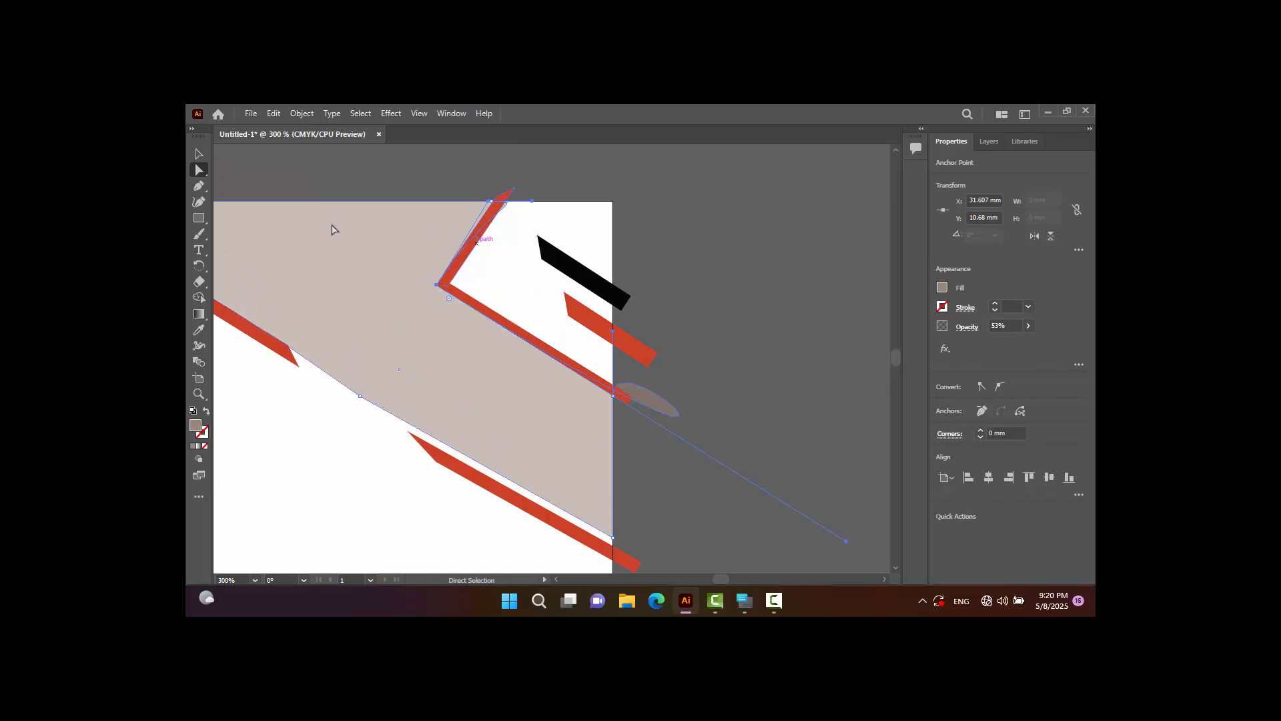
{"action": "key", "text": "v"}
{"action": "left_click", "coordinate": [363, 182]}
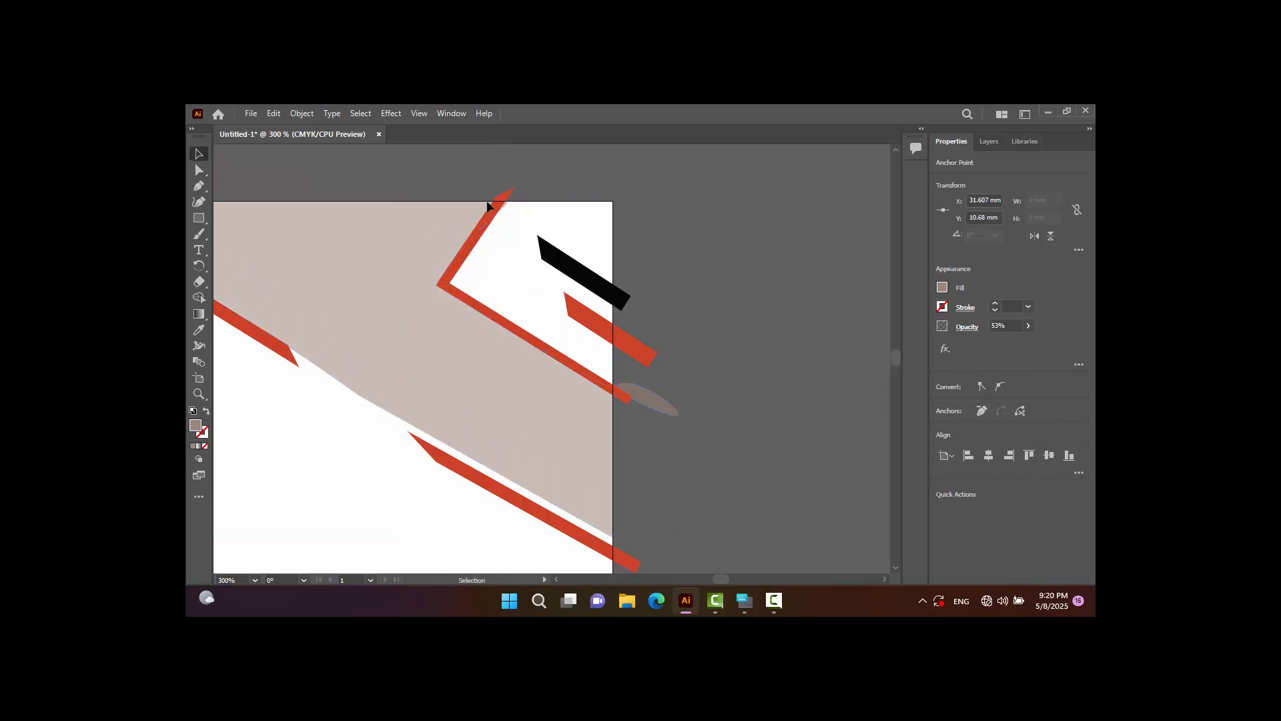
Thicken both bars of the orange chevron, bringing the lower one to about 25.17 by 16.49 mm.
{"action": "left_click", "coordinate": [515, 200]}
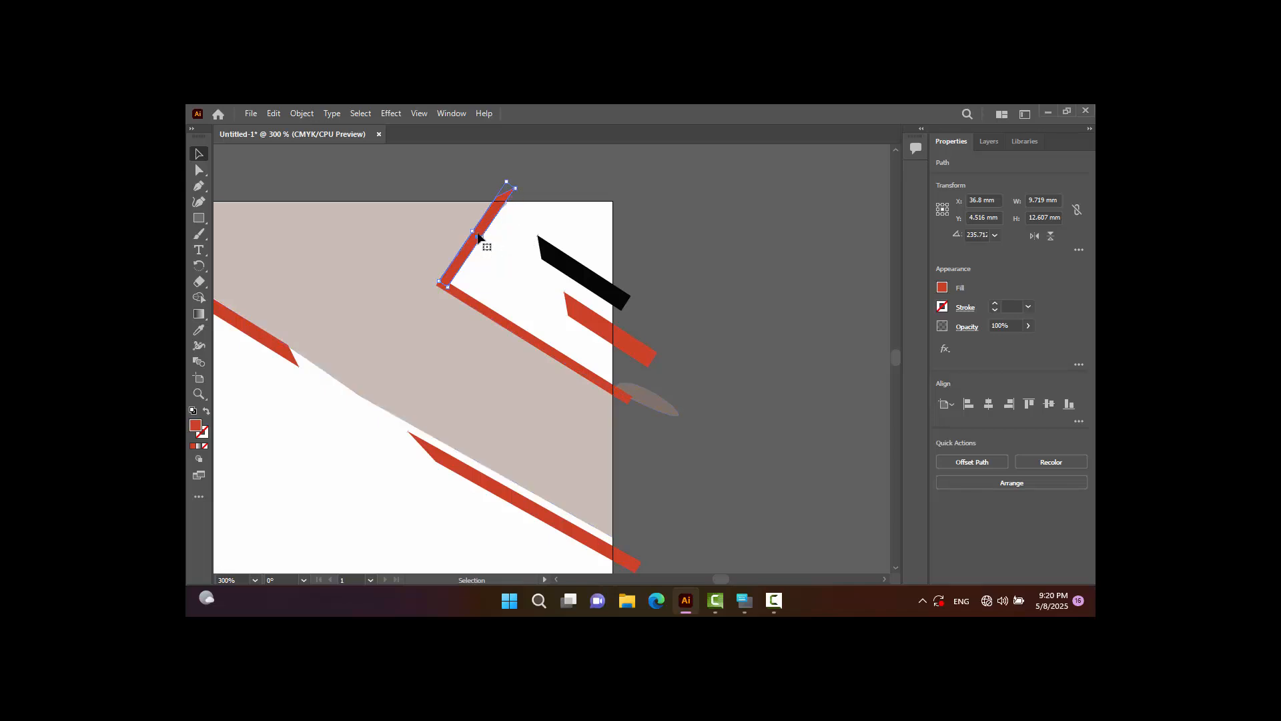
{"action": "left_click_drag", "start_coordinate": [481, 235], "coordinate": [488, 237]}
{"action": "left_click", "coordinate": [528, 334]}
{"action": "left_click_drag", "start_coordinate": [537, 336], "coordinate": [539, 333]}
{"action": "left_click", "coordinate": [655, 240]}
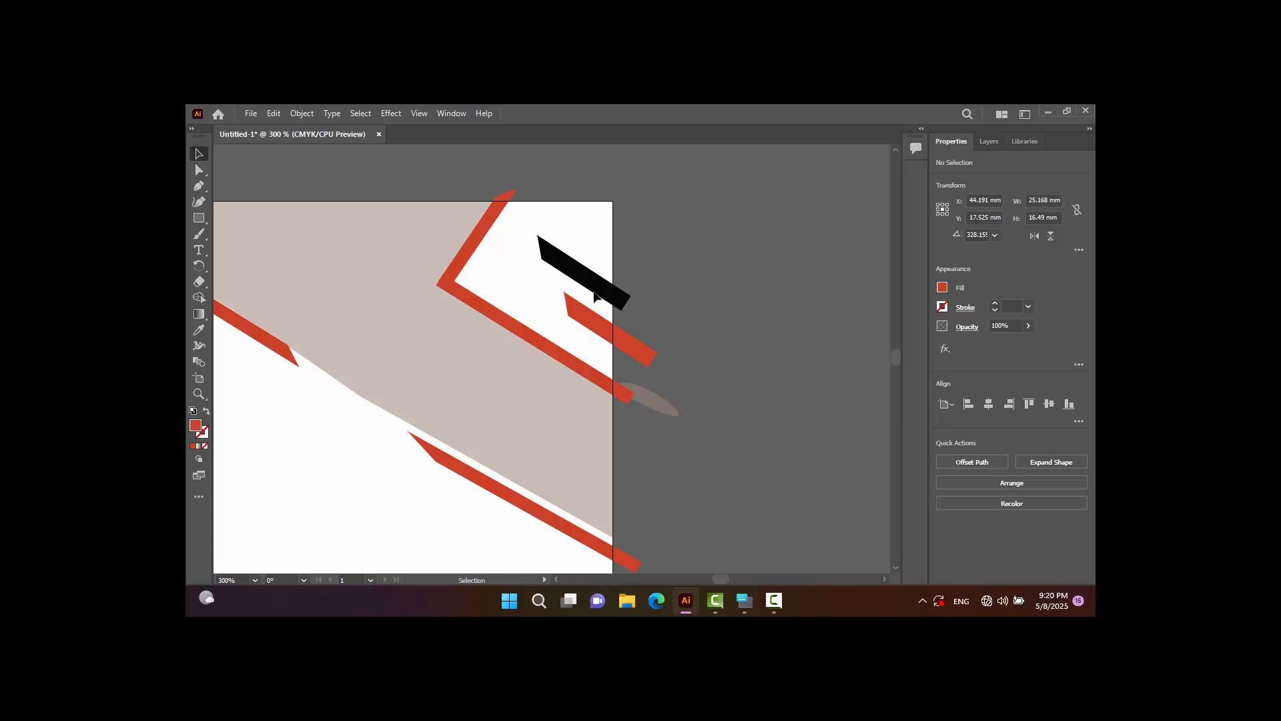
Fill the large brown background shape with black and raise its opacity to 100%.
{"action": "left_click", "coordinate": [571, 398]}
{"action": "left_click", "coordinate": [941, 287]}
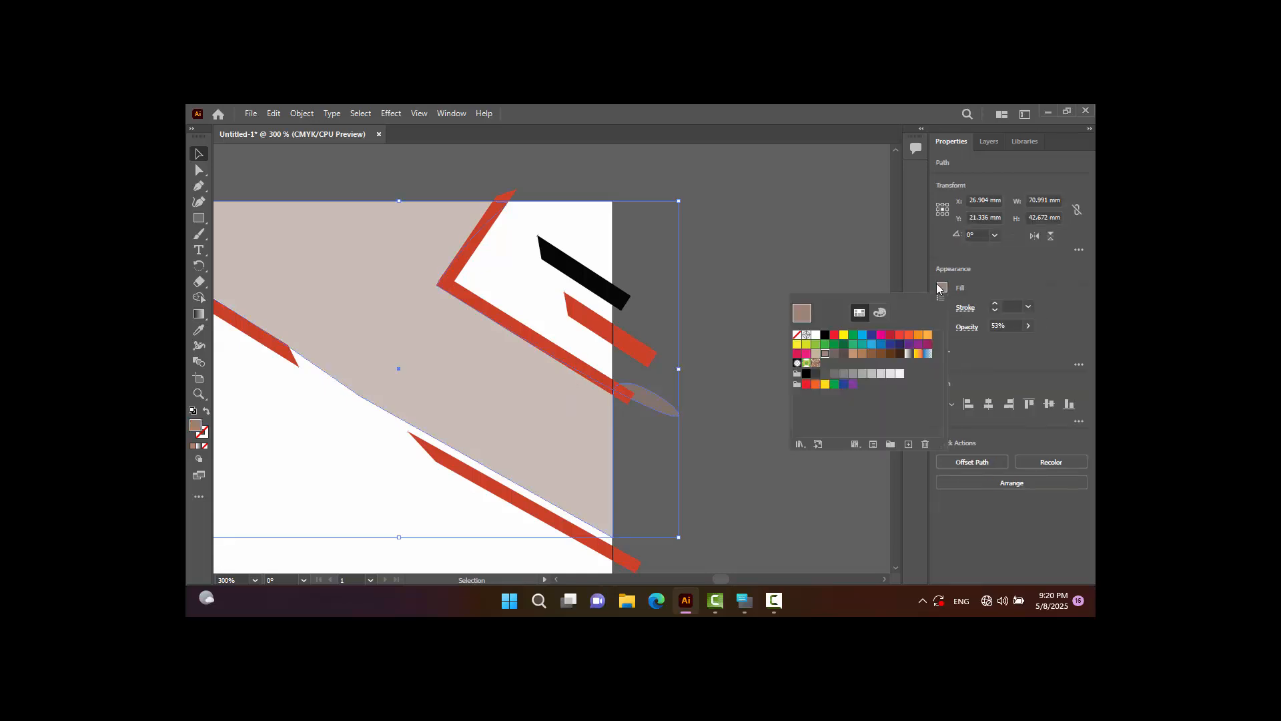
{"action": "left_click", "coordinate": [827, 336]}
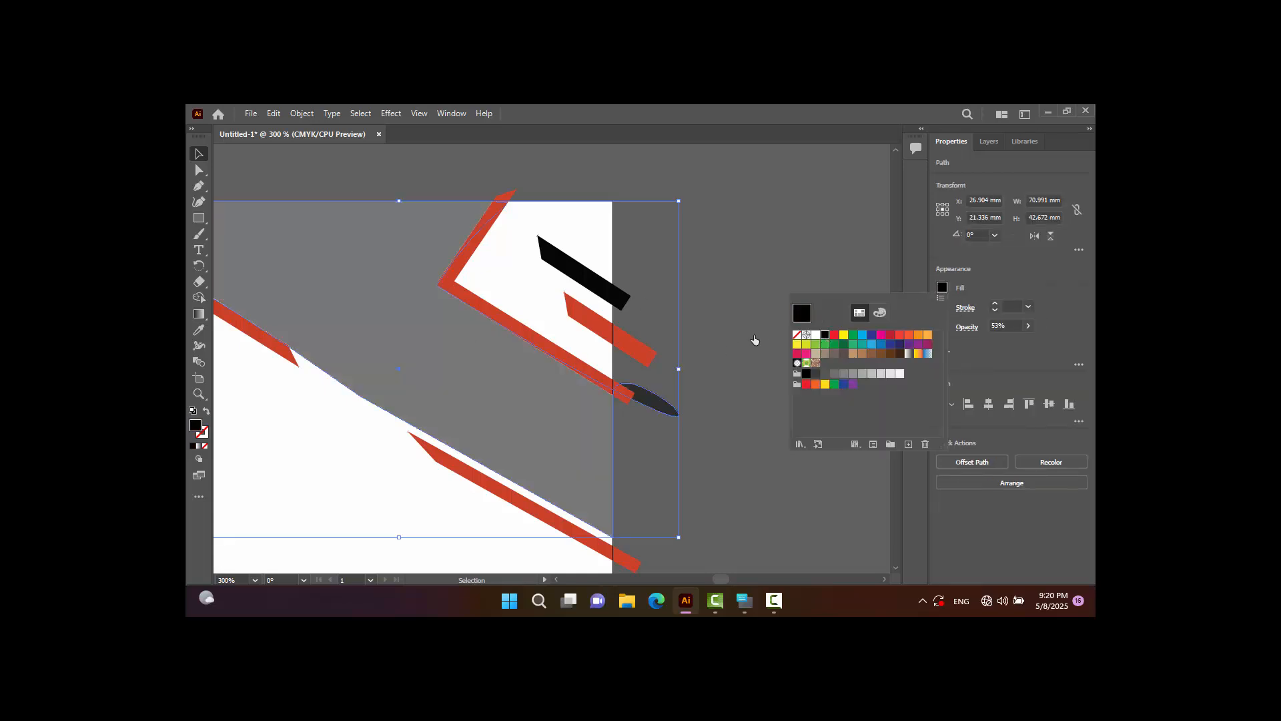
{"action": "left_click", "coordinate": [1034, 333]}
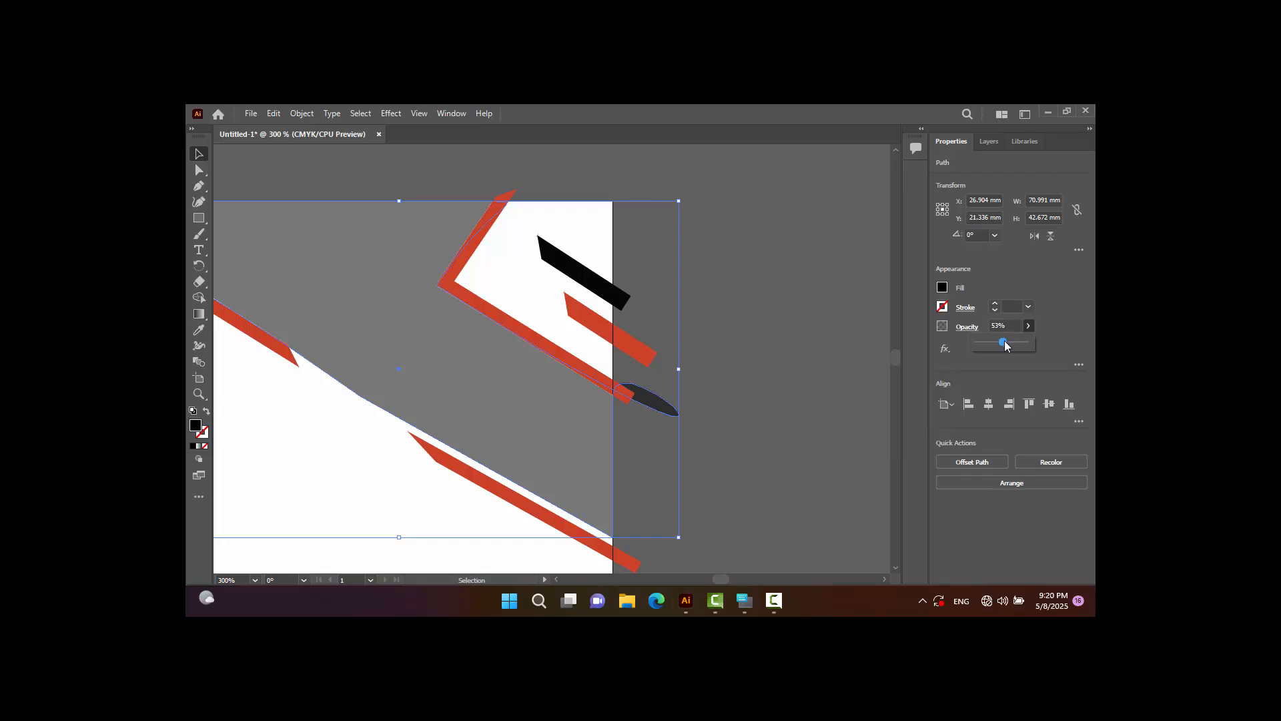
{"action": "left_click_drag", "start_coordinate": [1002, 342], "coordinate": [1035, 342]}
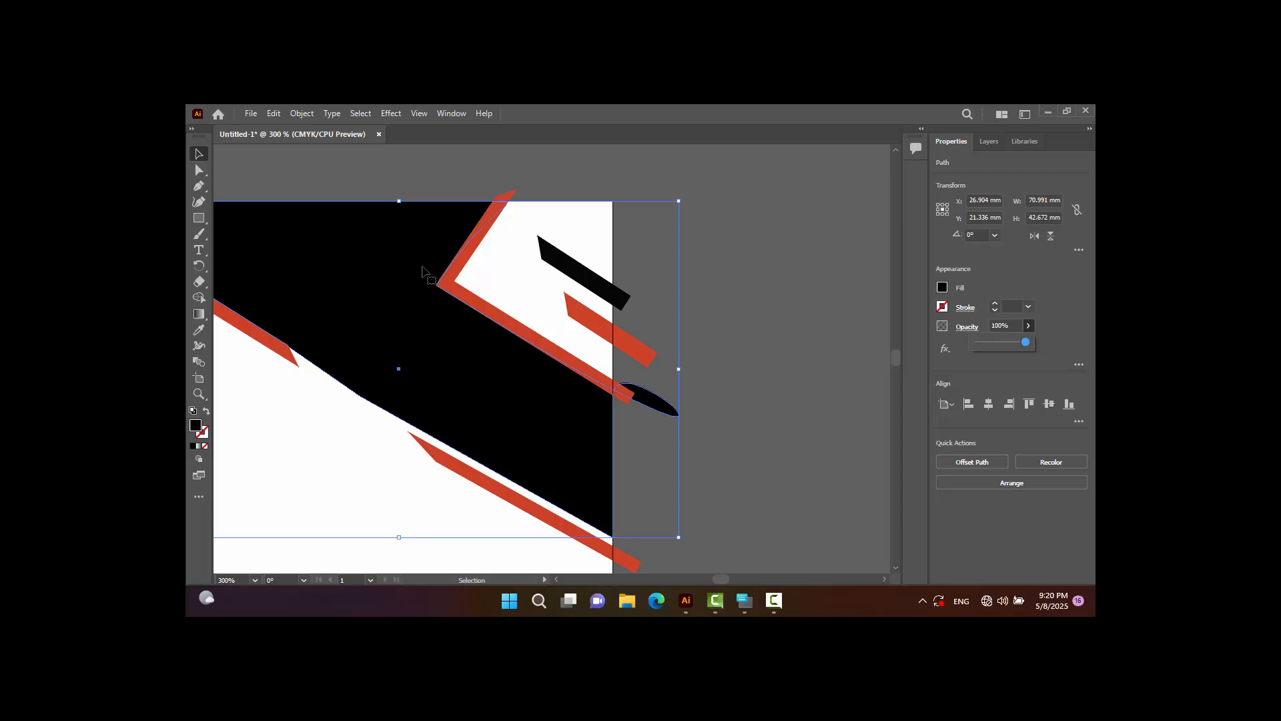
{"action": "left_click", "coordinate": [278, 165]}
Draw a black rectangle about 19.3 by 38.5 mm against the artboard's left edge, below the black band.
{"action": "key", "text": "ctrl+minus"}
{"action": "key", "text": "ctrl+minus"}
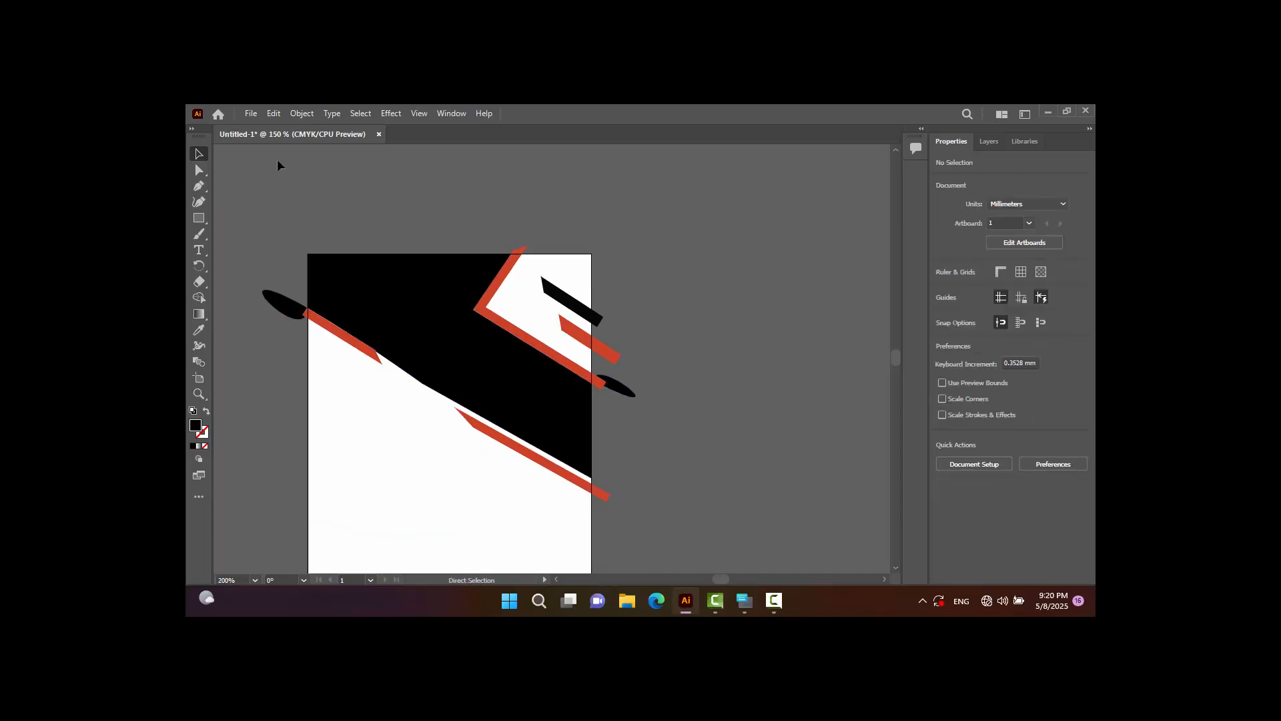
{"action": "key", "text": "ctrl+plus"}
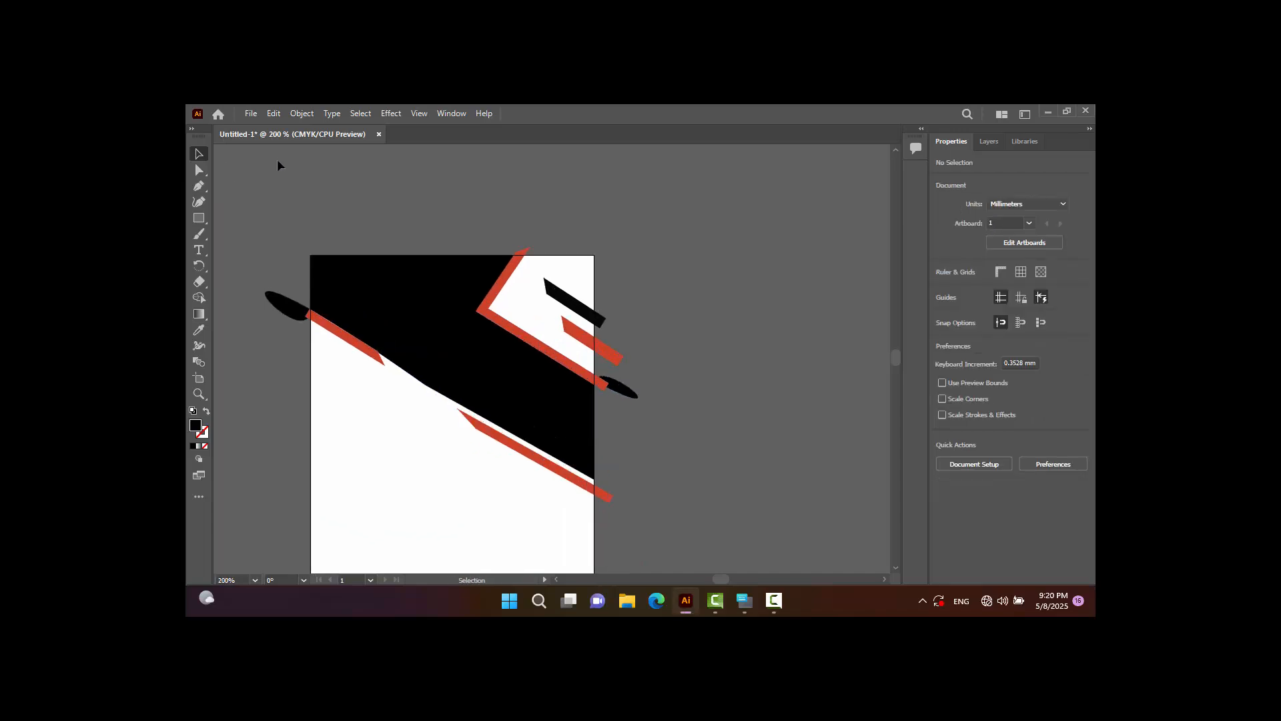
{"action": "scroll", "coordinate": [349, 377], "scroll_direction": "down", "scroll_amount": 3}
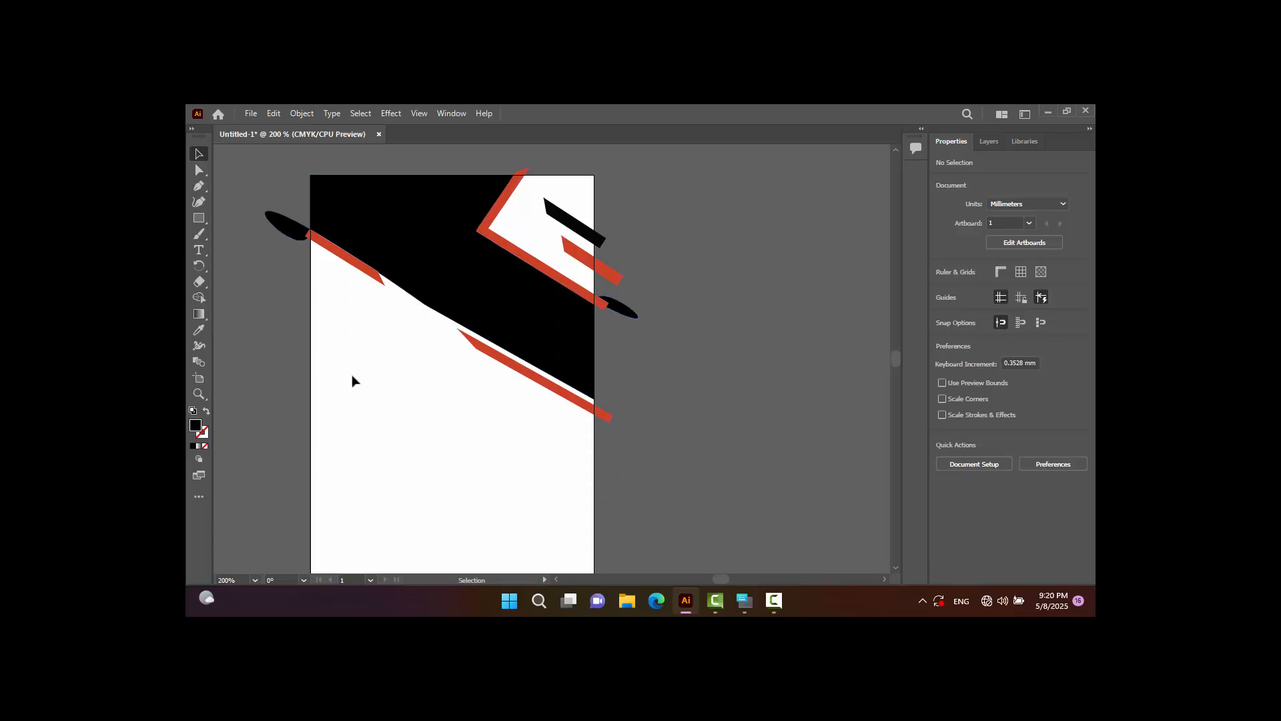
{"action": "scroll", "coordinate": [353, 380], "scroll_direction": "down", "scroll_amount": 1}
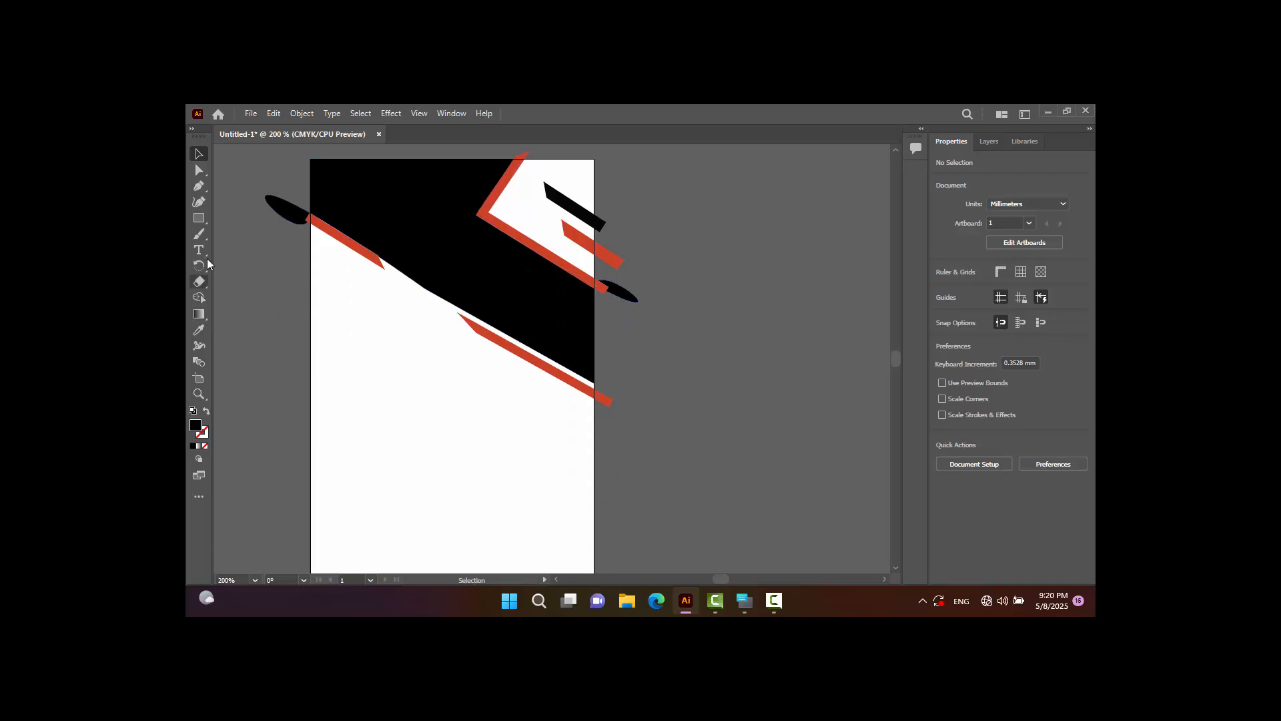
{"action": "left_click", "coordinate": [199, 218]}
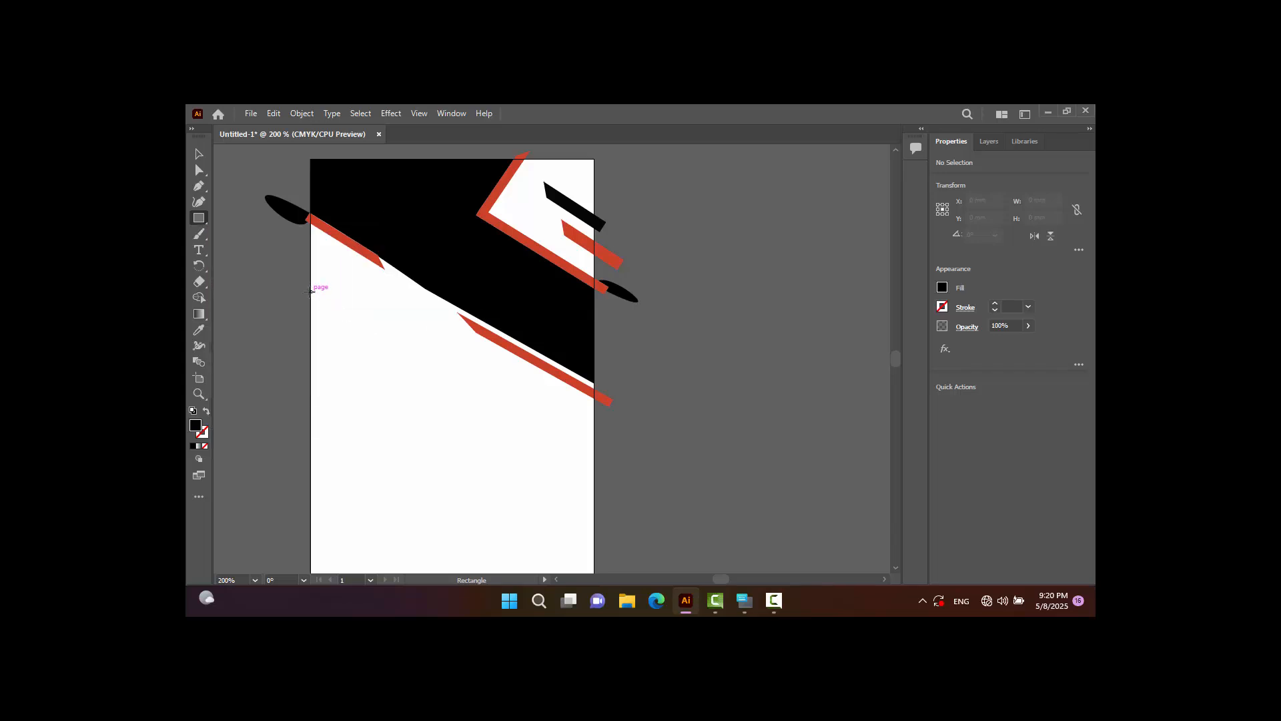
{"action": "left_click_drag", "start_coordinate": [311, 290], "coordinate": [411, 481]}
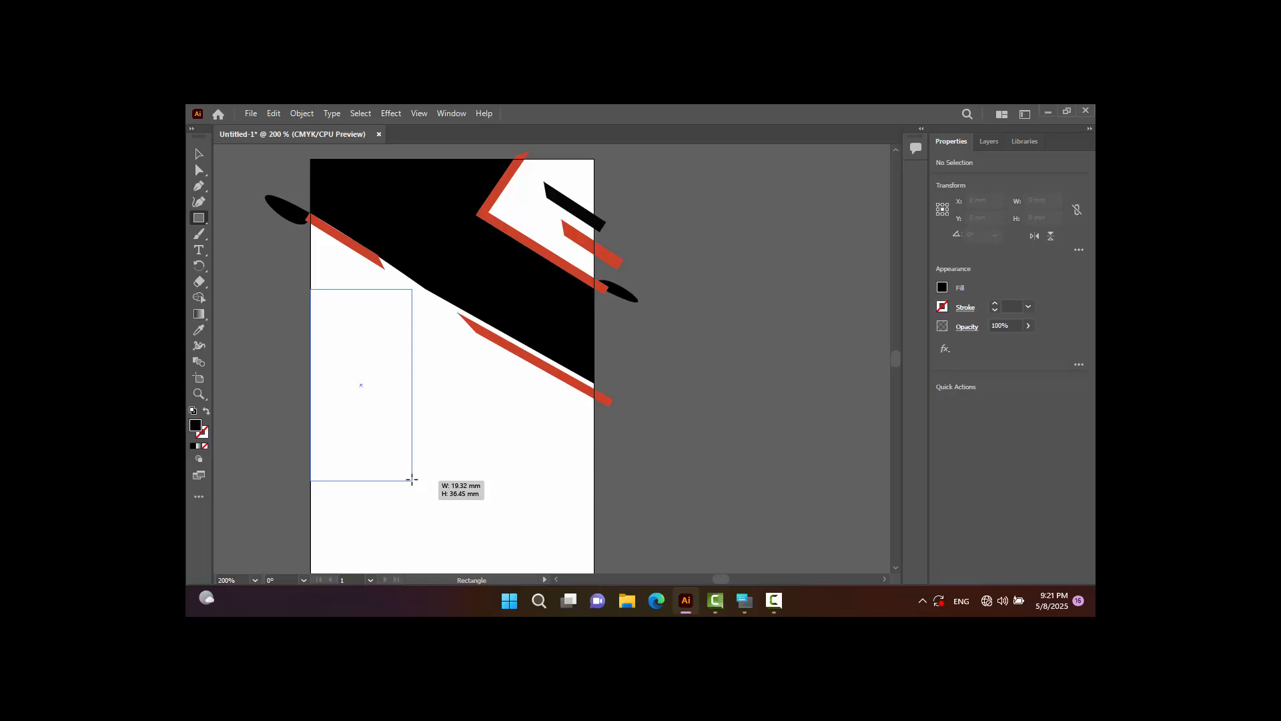
{"action": "left_click_drag", "start_coordinate": [412, 480], "coordinate": [411, 480]}
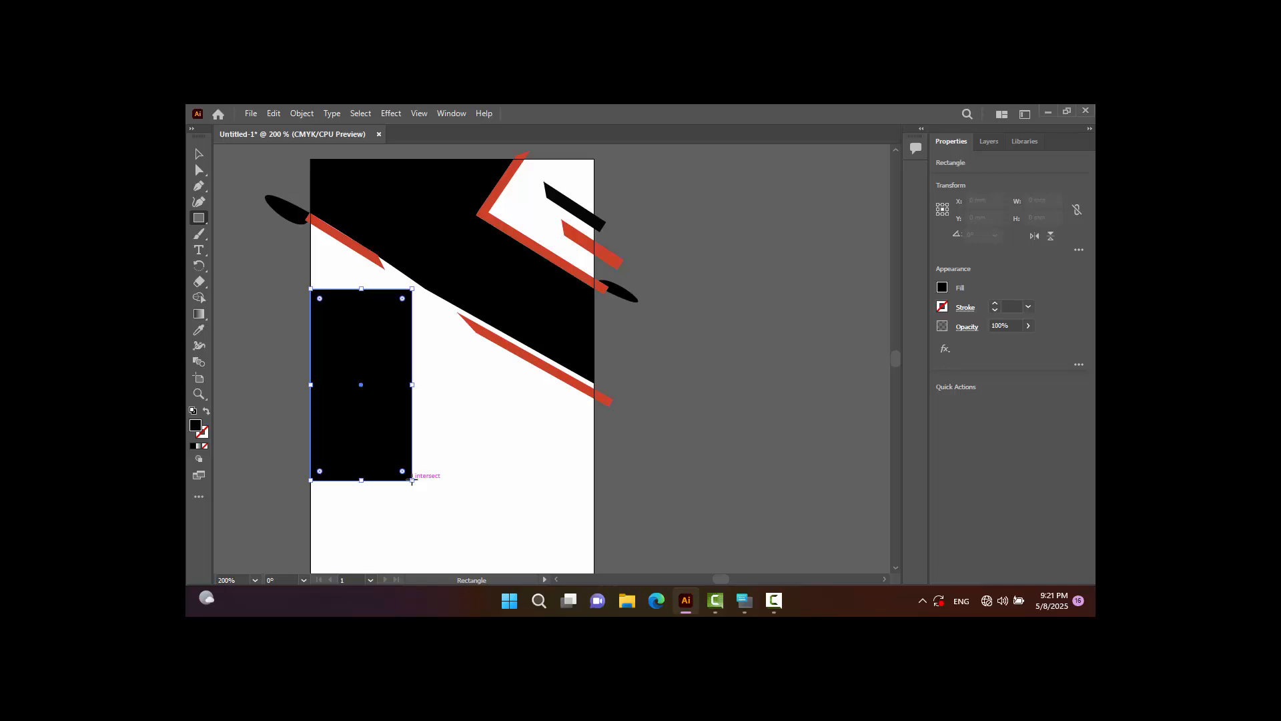
Resize the black rectangle to about 24.9 by 32.1 mm, widening it to the right and lowering its top edge.
{"action": "left_click_drag", "start_coordinate": [414, 386], "coordinate": [425, 385]}
{"action": "left_click_drag", "start_coordinate": [361, 288], "coordinate": [361, 311]}
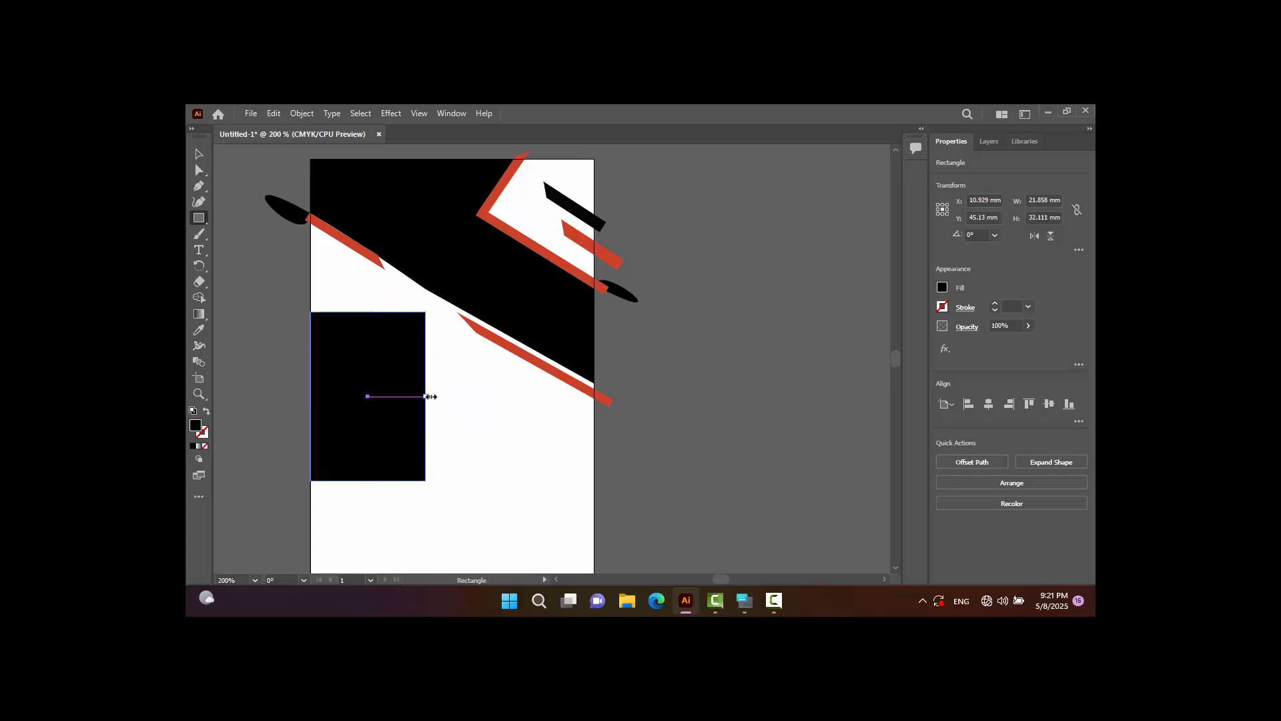
{"action": "left_click_drag", "start_coordinate": [430, 396], "coordinate": [447, 397]}
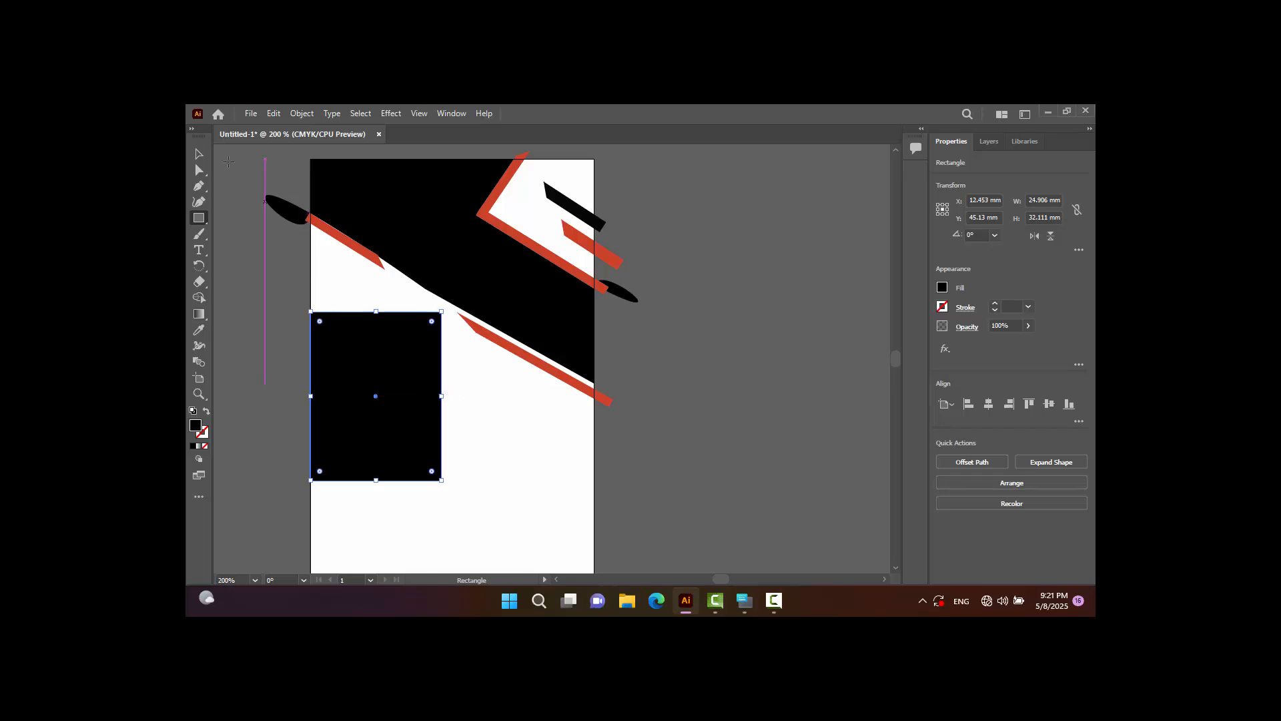
{"action": "left_click", "coordinate": [203, 154]}
{"action": "left_click", "coordinate": [241, 196]}
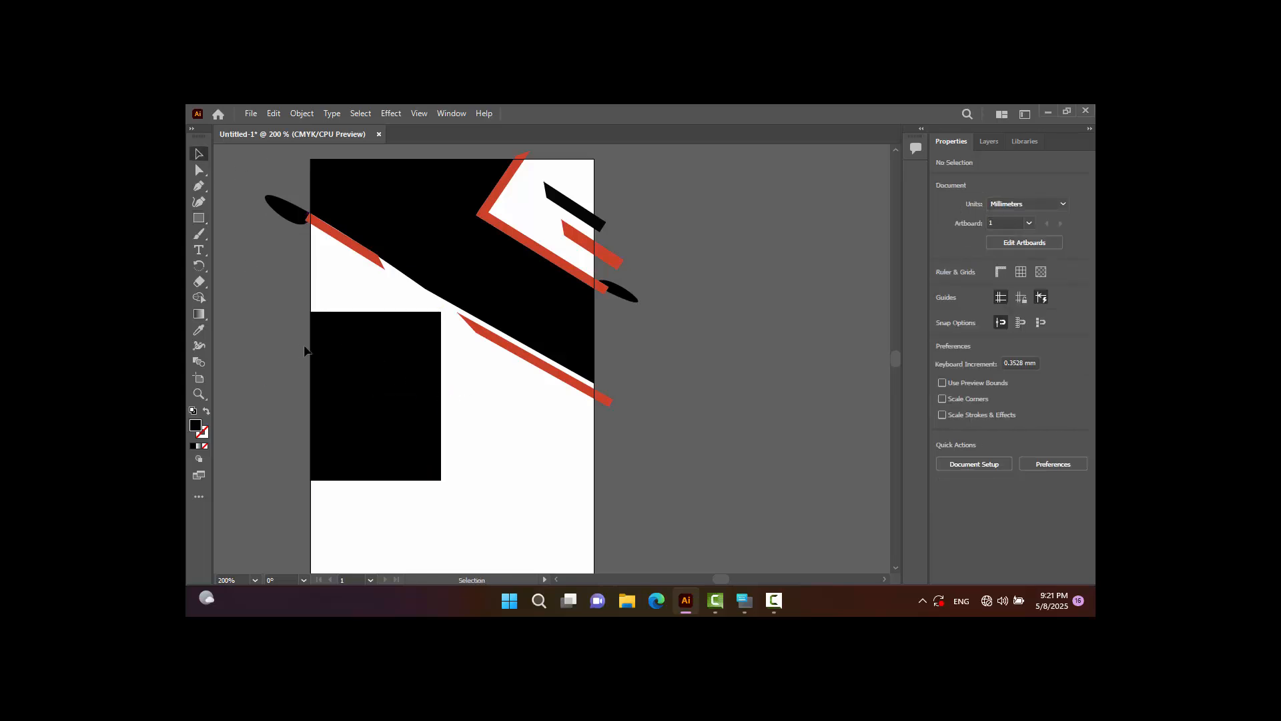
Copy the short black and orange bars from the artboard's upper right corner to the area below the black rectangle.
{"action": "scroll", "coordinate": [305, 354], "scroll_direction": "down", "scroll_amount": 3}
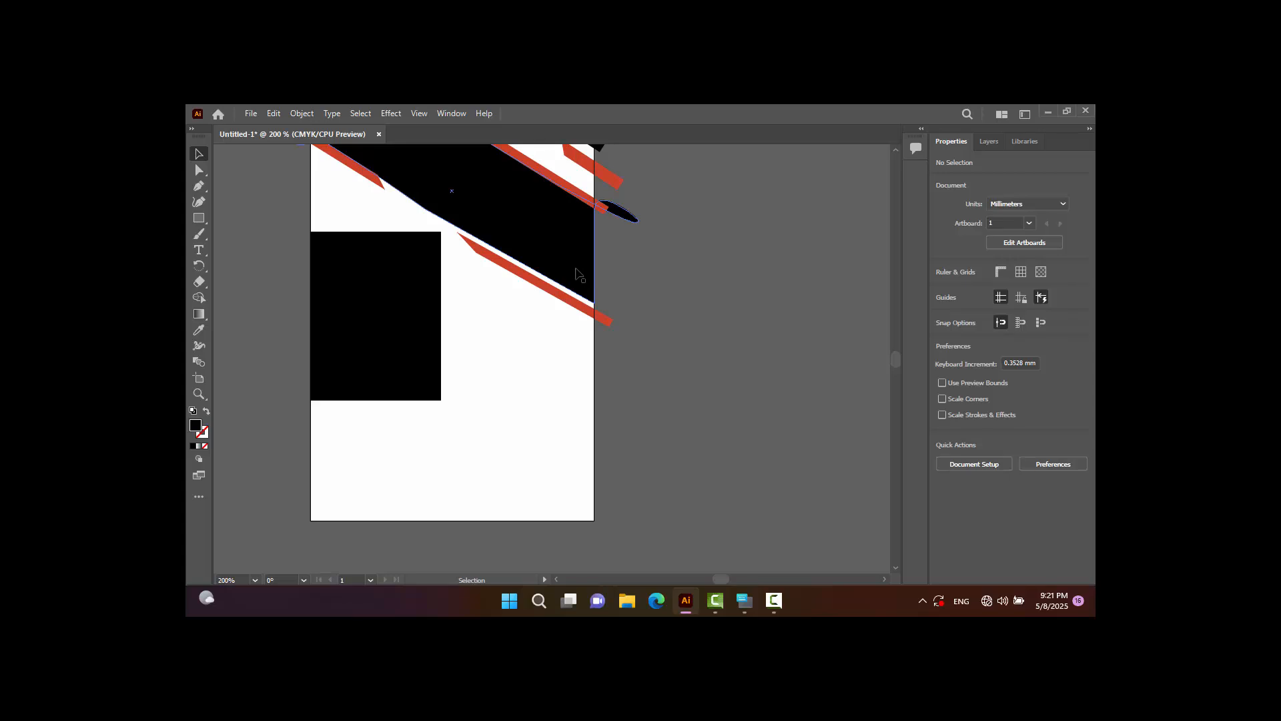
{"action": "scroll", "coordinate": [579, 269], "scroll_direction": "up", "scroll_amount": 2}
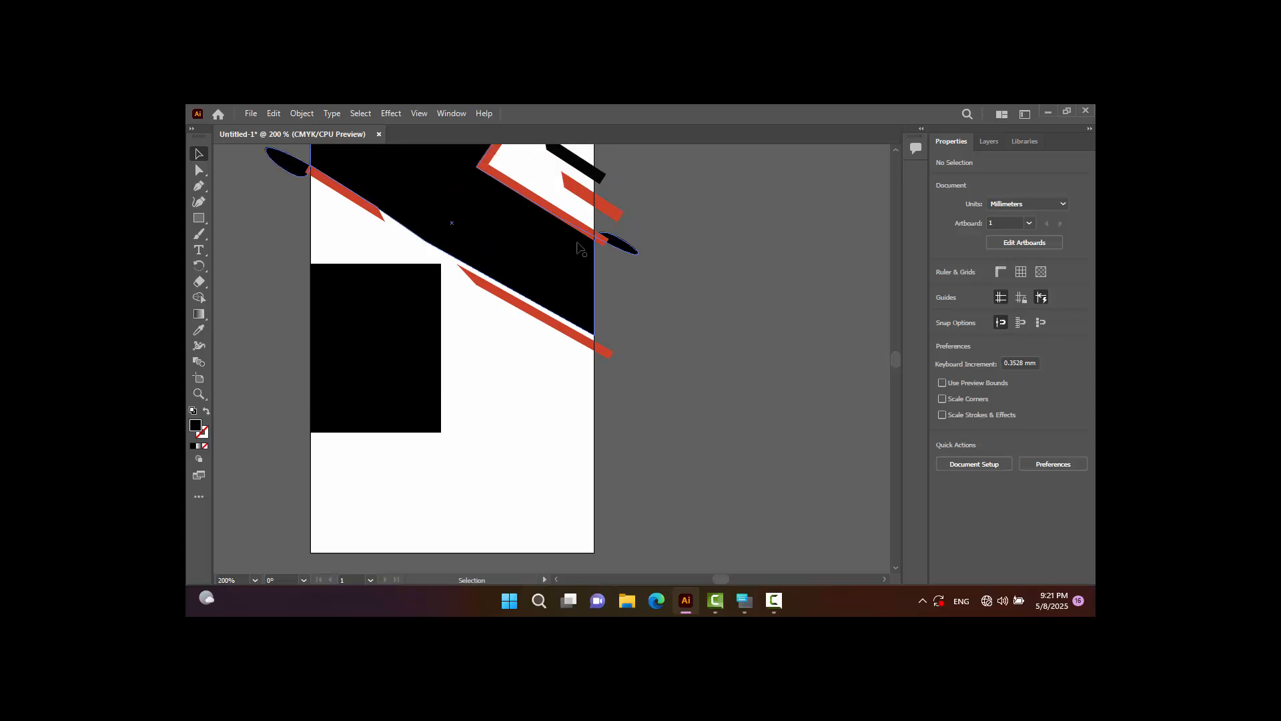
{"action": "left_click", "coordinate": [581, 198]}
{"action": "left_click", "coordinate": [587, 211], "text": "shift"}
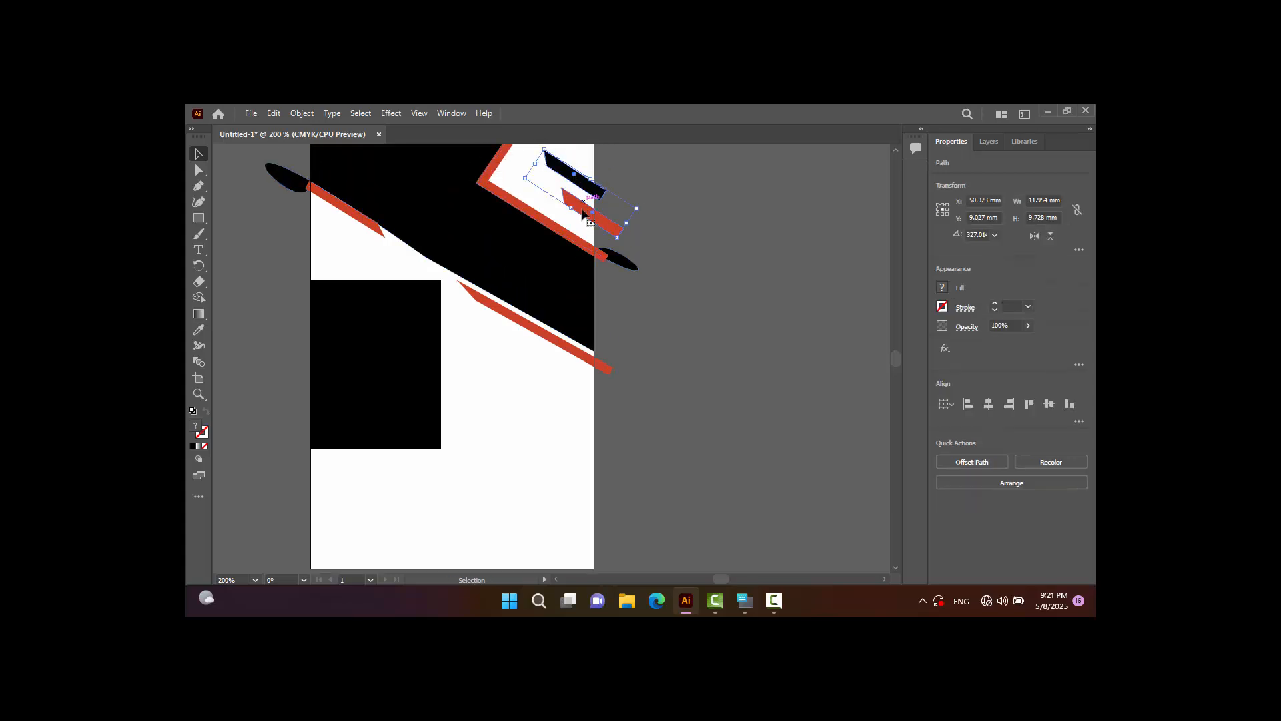
{"action": "left_click", "coordinate": [586, 244], "text": "shift"}
{"action": "left_click_drag", "start_coordinate": [579, 215], "coordinate": [413, 515]}
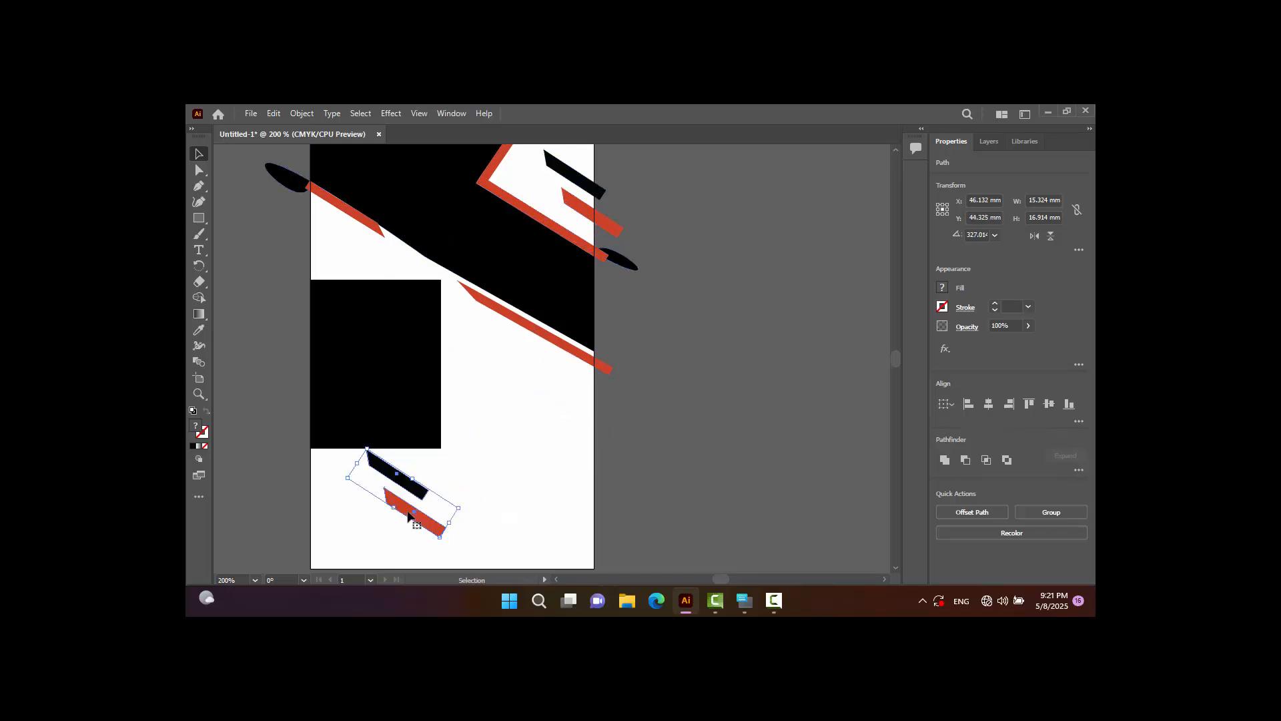
Rotate the copied pair of bars by about half a turn and shift it toward the artboard's left edge.
{"action": "scroll", "coordinate": [395, 475], "scroll_direction": "down", "scroll_amount": 3}
{"action": "left_click_drag", "start_coordinate": [409, 434], "coordinate": [342, 381]}
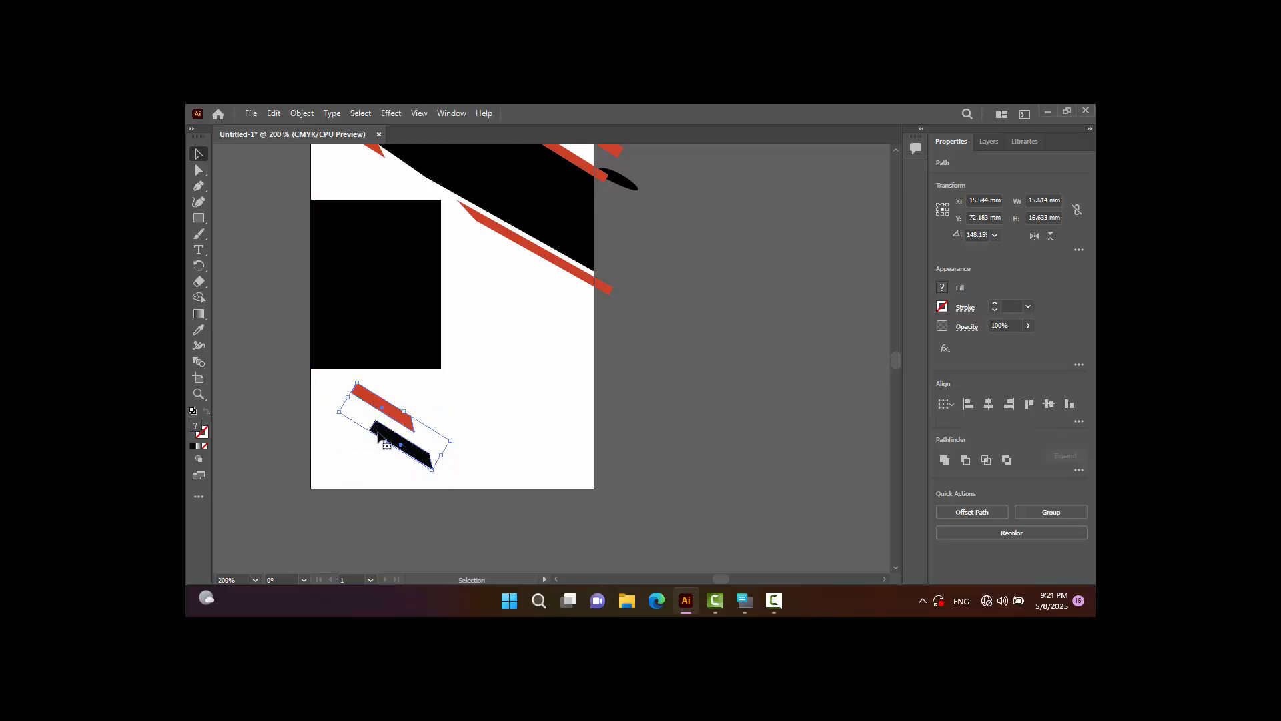
{"action": "left_click_drag", "start_coordinate": [378, 435], "coordinate": [349, 436]}
Place the copied orange bar below the black one so that it overhangs the artboard's left edge, at about X -1.62, Y 73.17 mm.
{"action": "left_click", "coordinate": [396, 449]}
{"action": "left_click", "coordinate": [325, 444]}
{"action": "key", "text": "Left"}
{"action": "key", "text": "Left"}
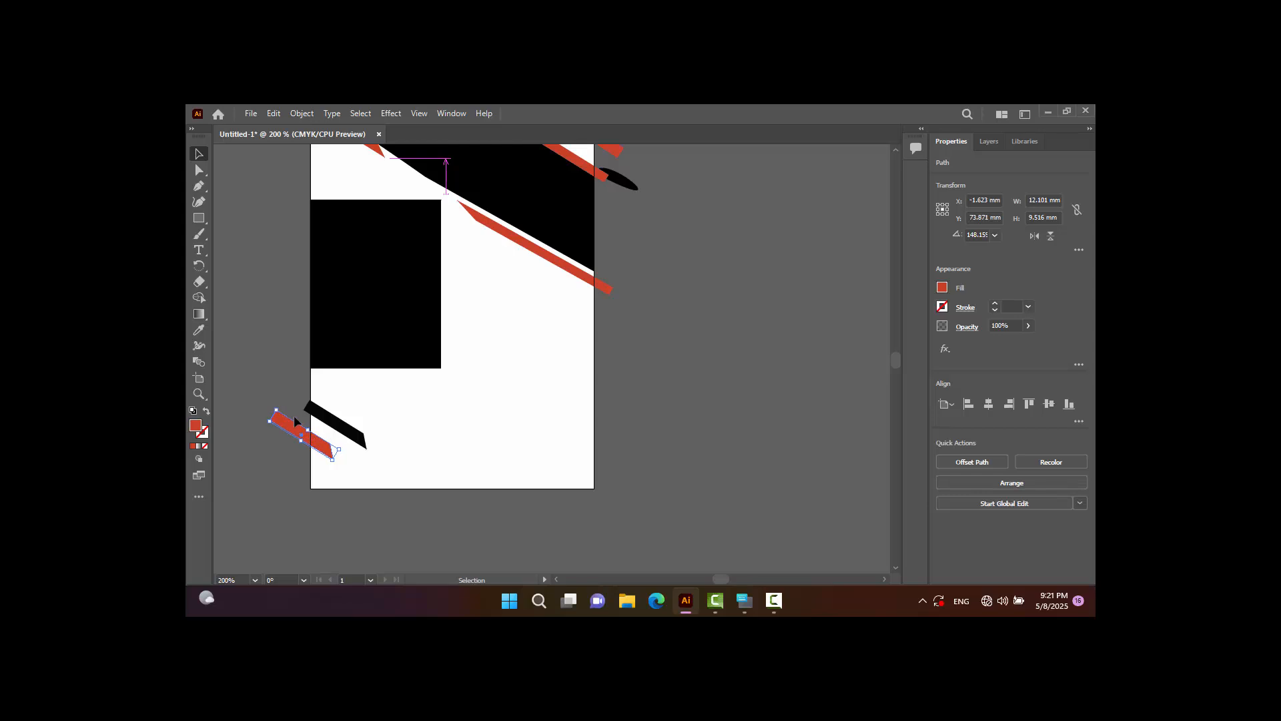
{"action": "key", "text": "Up"}
{"action": "key", "text": "Up"}
{"action": "left_click", "coordinate": [284, 397]}
Lengthen the two lower-left bars toward the artboard's bottom edge, making the orange one about 18.5 by 13.49 mm.
{"action": "scroll", "coordinate": [551, 404], "scroll_direction": "up", "scroll_amount": 2}
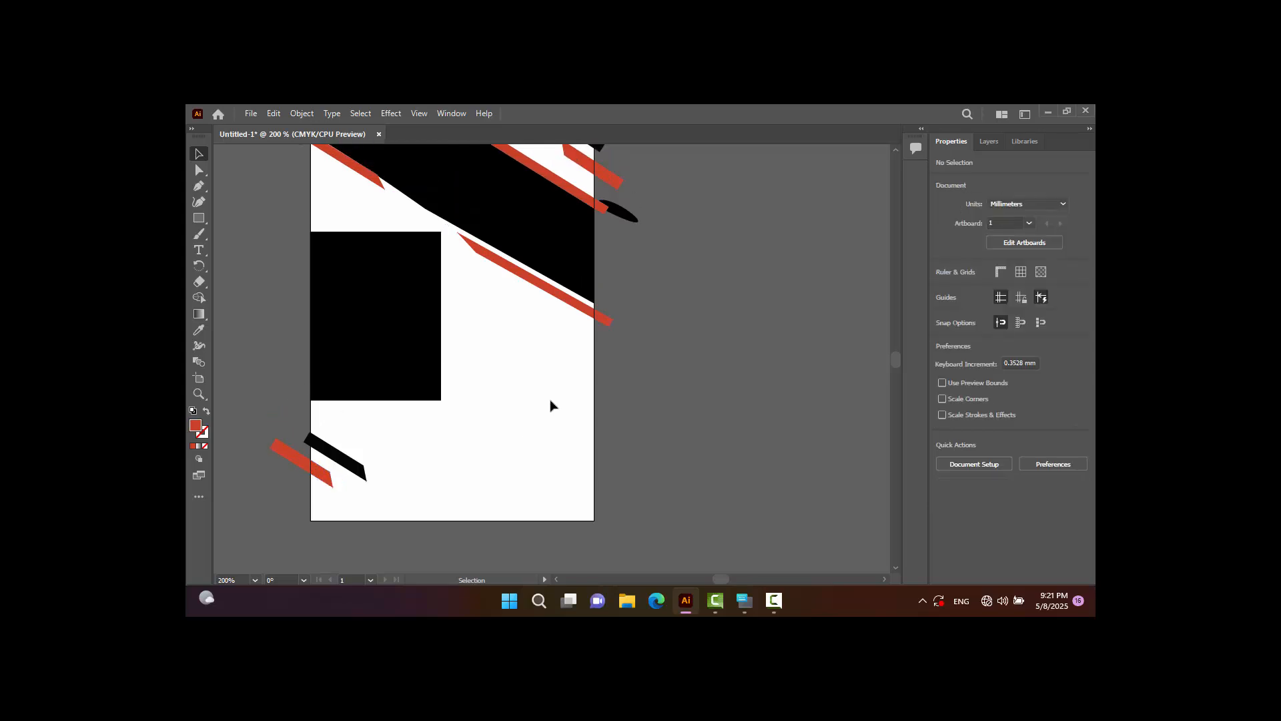
{"action": "scroll", "coordinate": [551, 404], "scroll_direction": "down", "scroll_amount": 2}
{"action": "left_click", "coordinate": [355, 472]}
{"action": "left_click_drag", "start_coordinate": [372, 477], "coordinate": [410, 514]}
{"action": "left_click", "coordinate": [331, 479]}
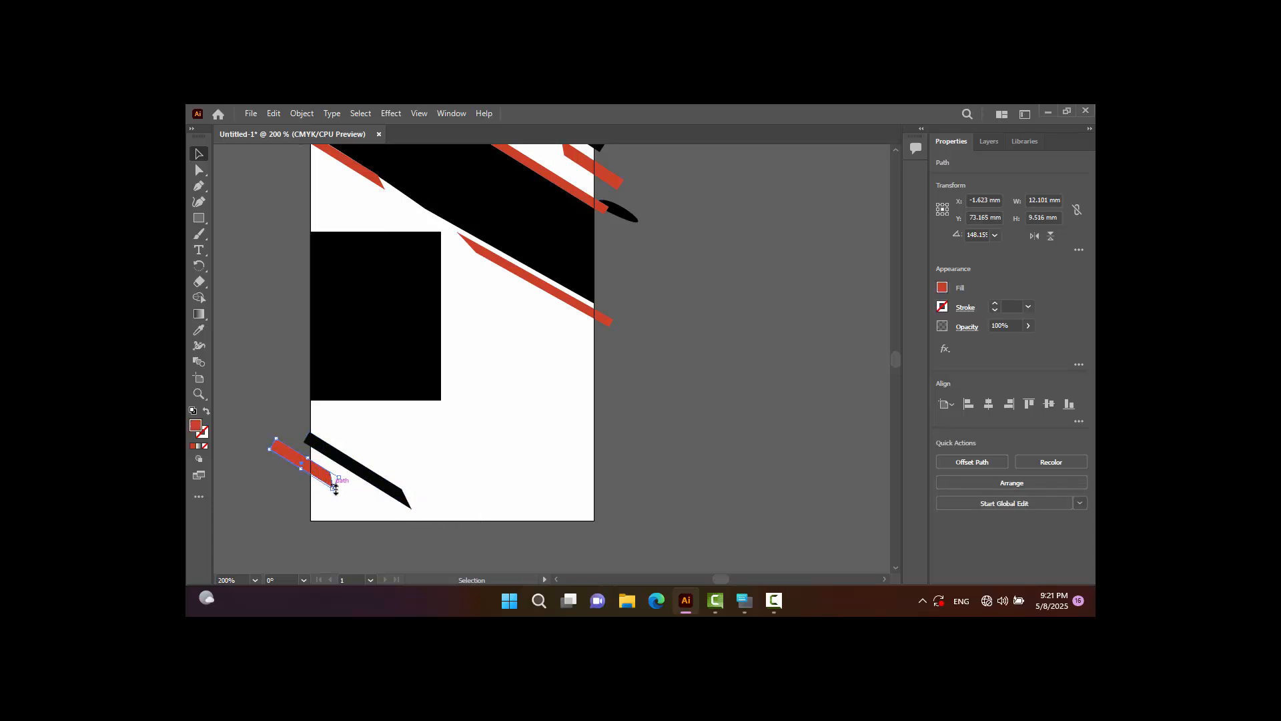
{"action": "left_click_drag", "start_coordinate": [335, 489], "coordinate": [372, 505]}
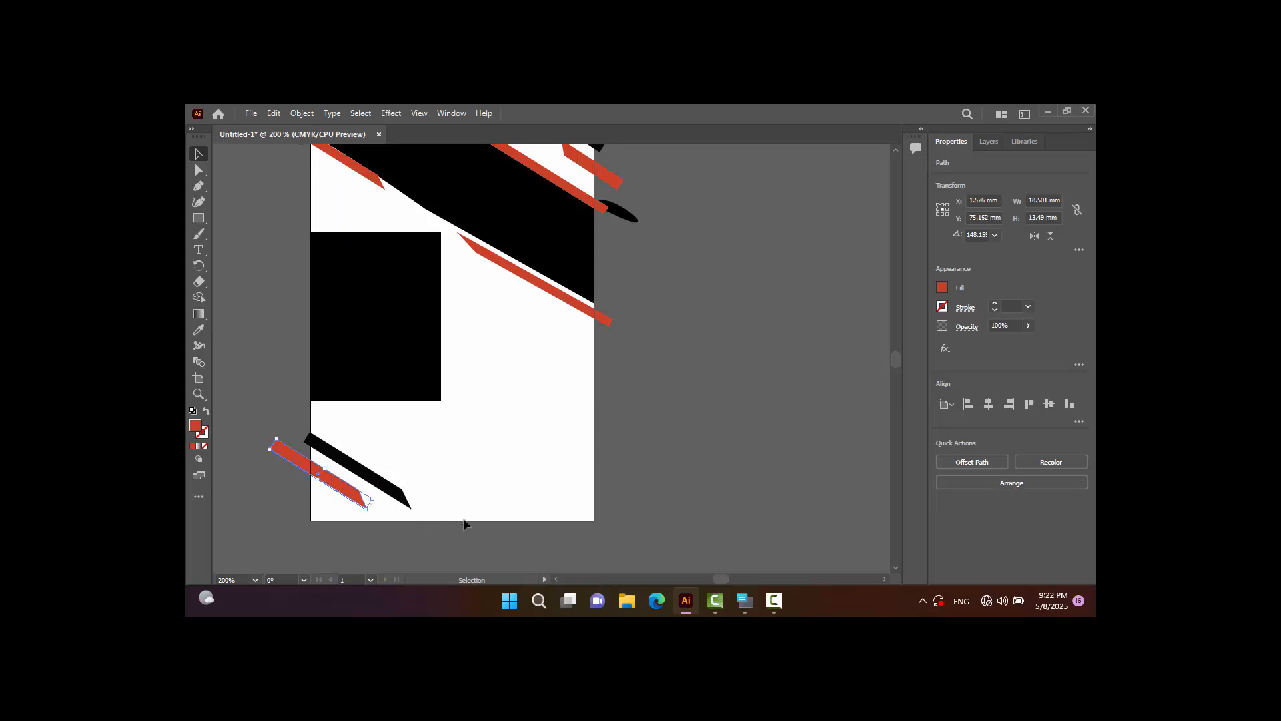
{"action": "left_click", "coordinate": [612, 476]}
Change the black rectangle's fill to the pale pink FFF3F6.
{"action": "scroll", "coordinate": [527, 458], "scroll_direction": "up", "scroll_amount": 2}
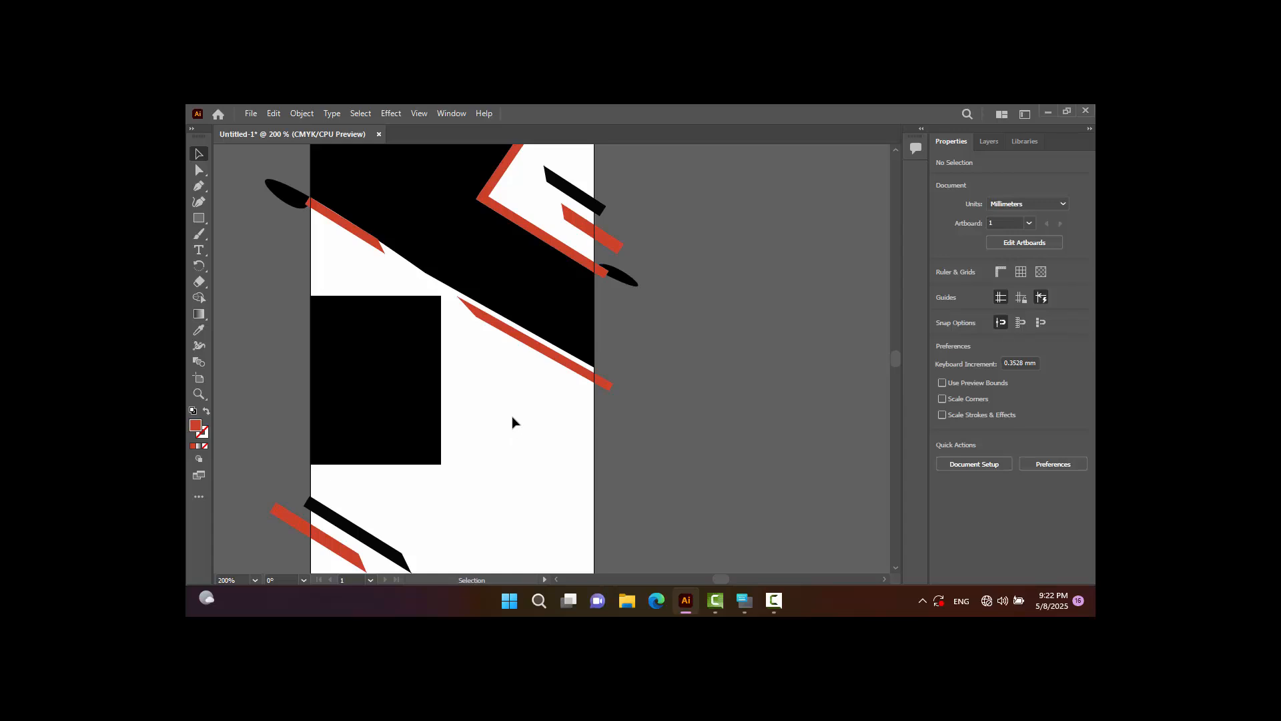
{"action": "left_click", "coordinate": [412, 403]}
{"action": "double_click", "coordinate": [197, 427]}
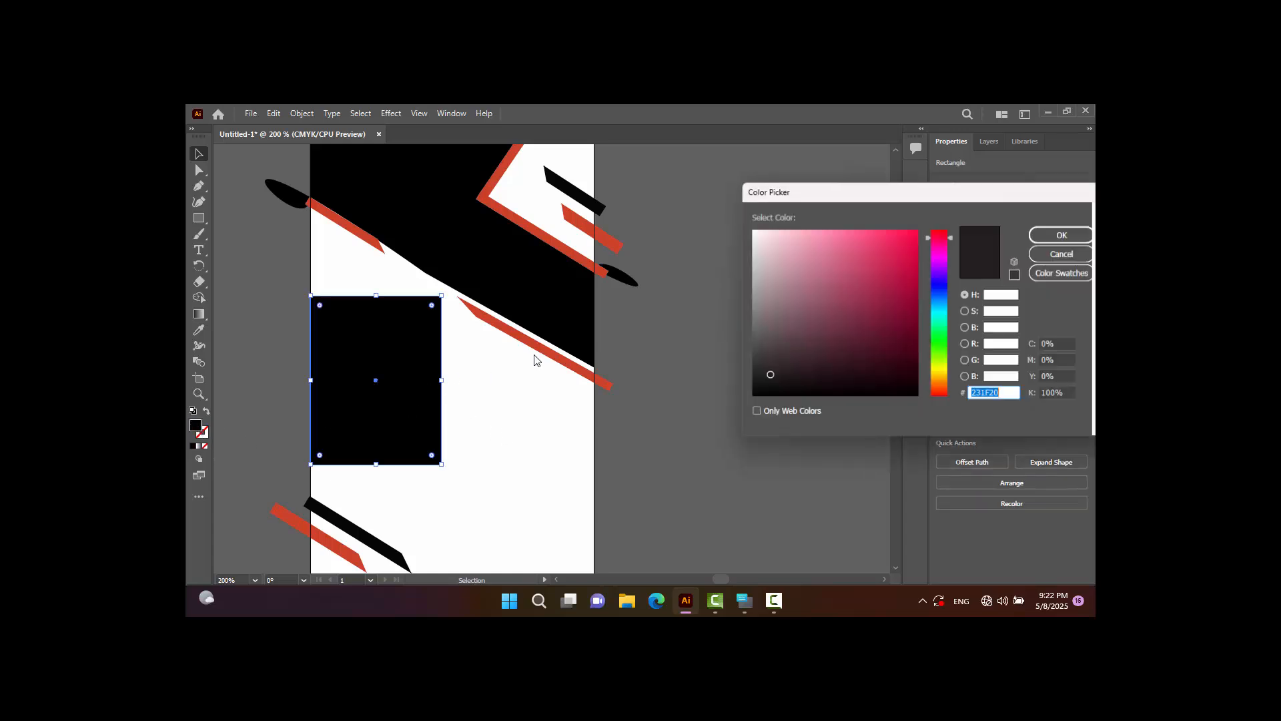
{"action": "left_click_drag", "start_coordinate": [826, 273], "coordinate": [758, 229]}
{"action": "left_click", "coordinate": [1064, 231]}
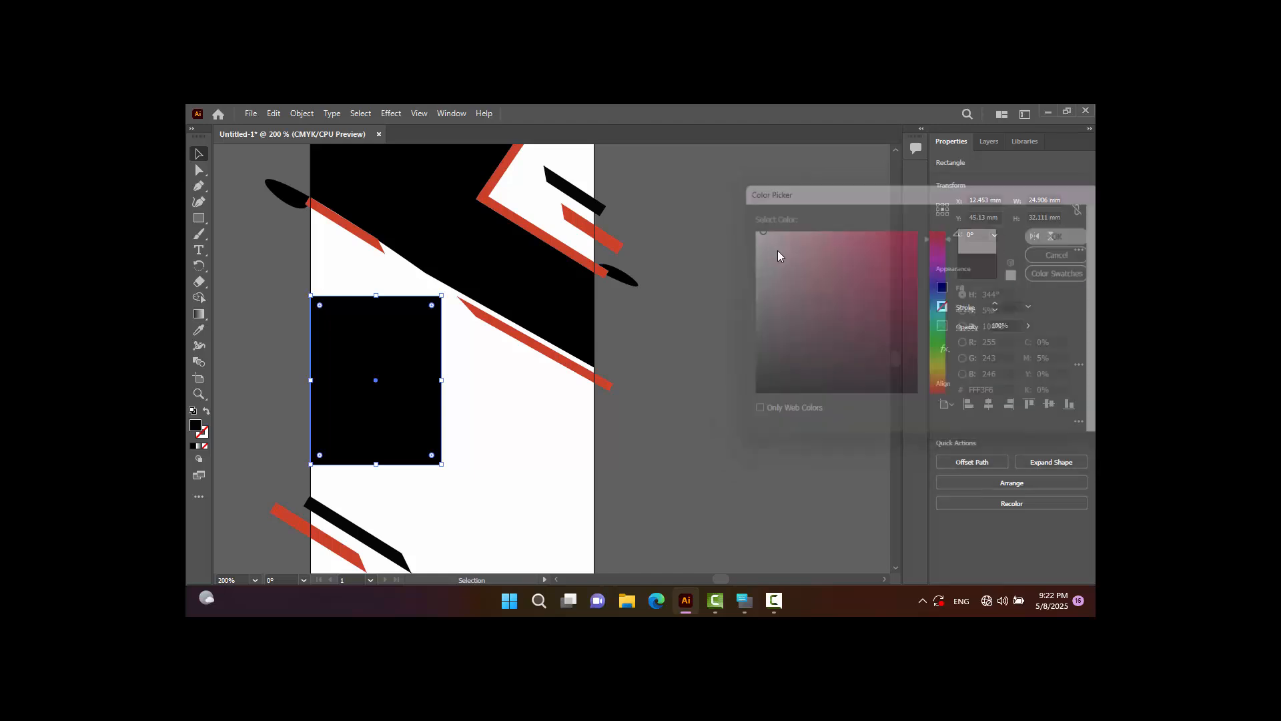
{"action": "left_click", "coordinate": [265, 175]}
Give the pale pink rectangle a 3 pt black stroke.
{"action": "left_click", "coordinate": [366, 343]}
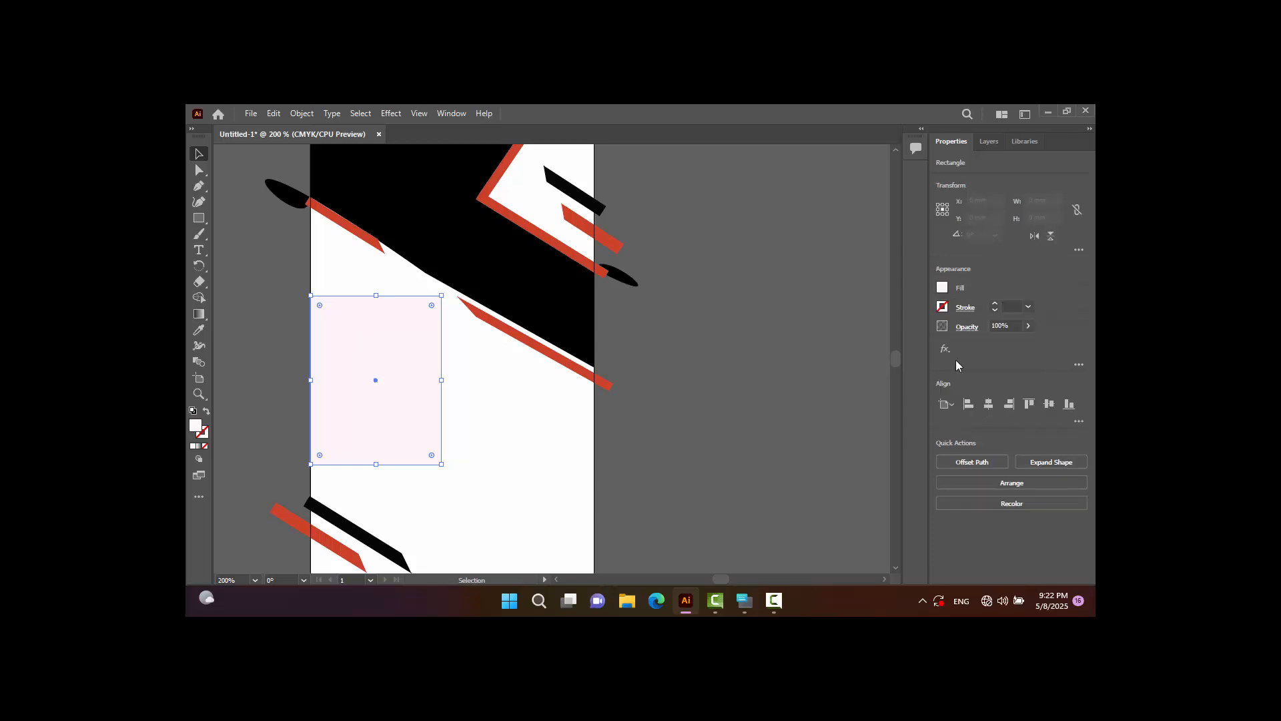
{"action": "left_click", "coordinate": [996, 304]}
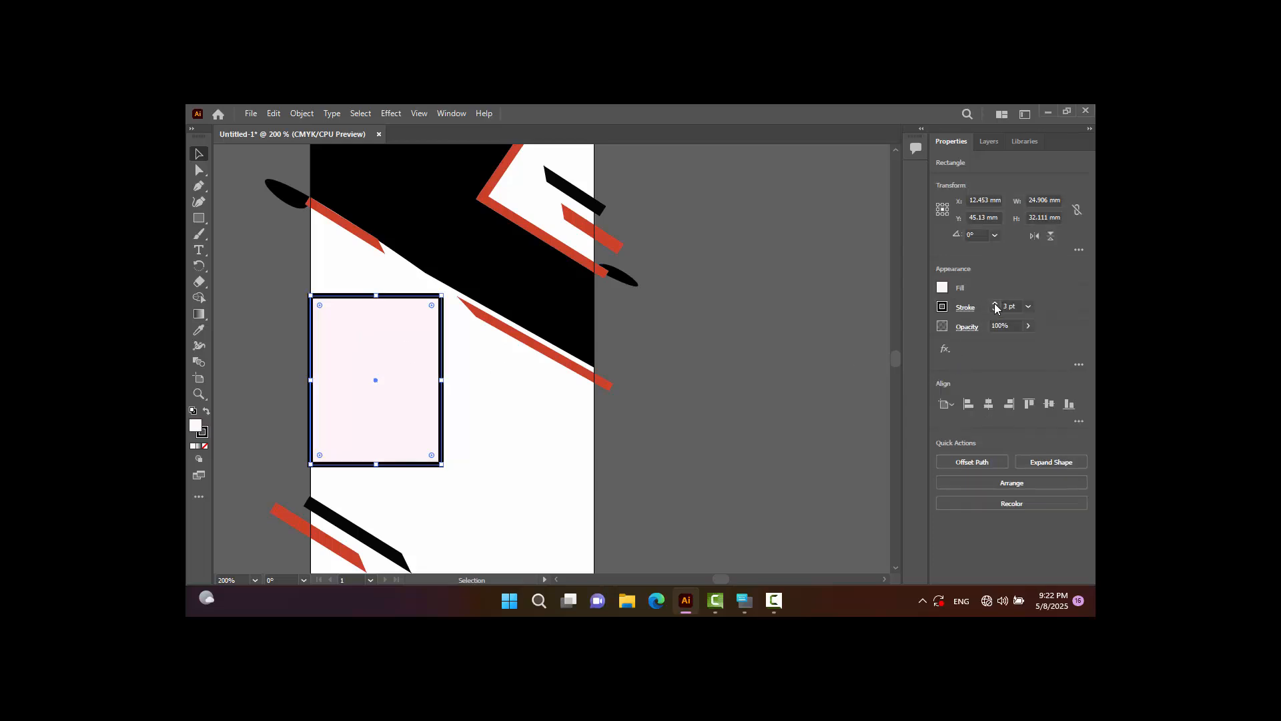
{"action": "left_click", "coordinate": [741, 389]}
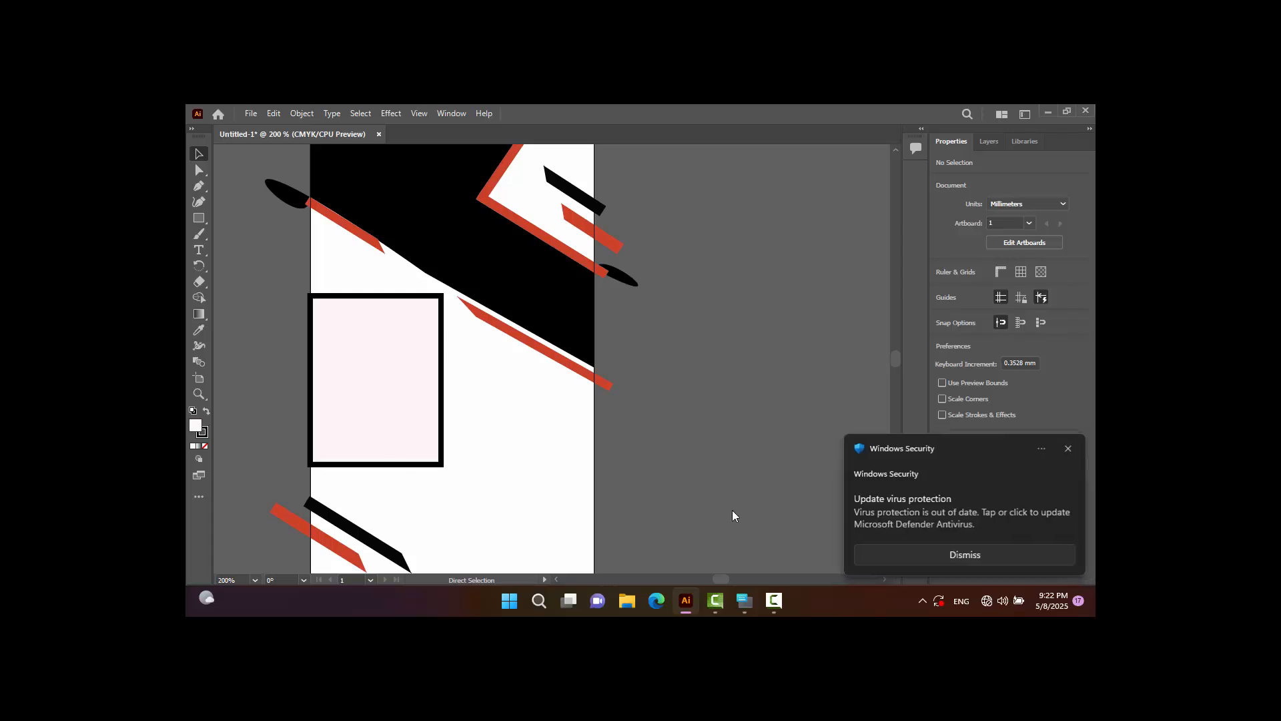
Start opening a file and browse to the Desktop folder.
{"action": "key", "text": "ctrl+o"}
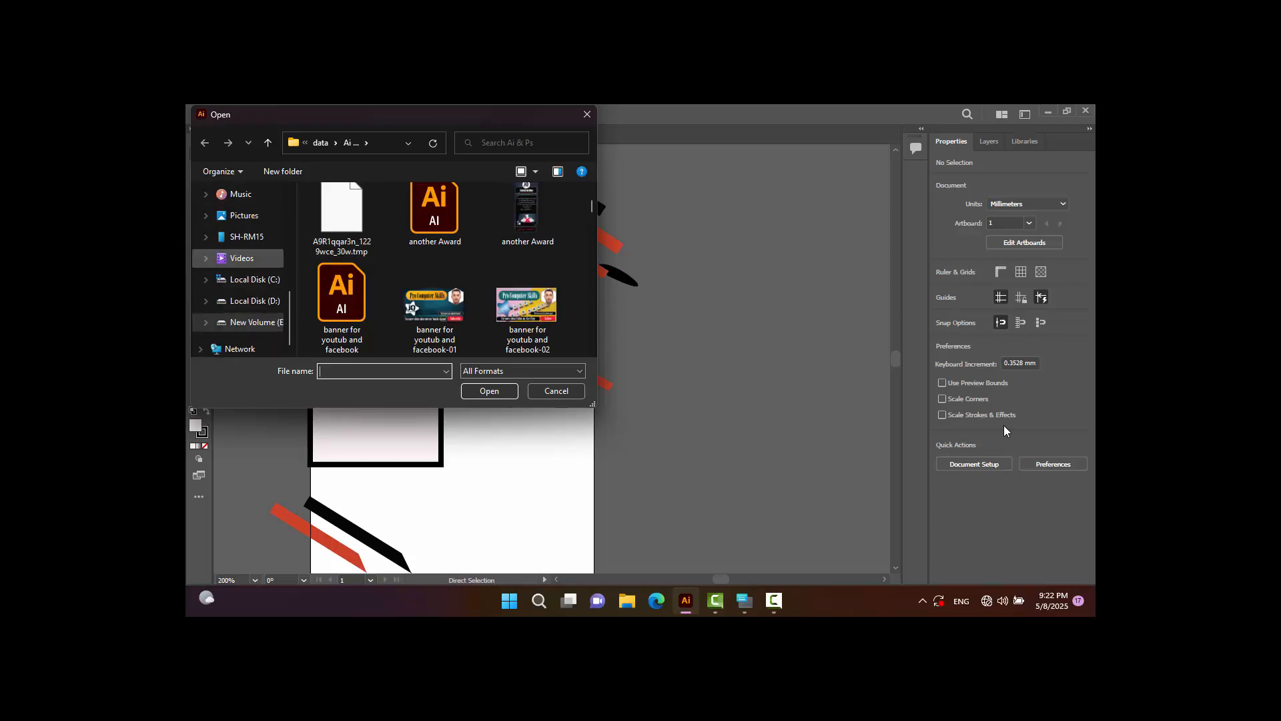
{"action": "key", "text": "Up"}
{"action": "key", "text": "Up"}
{"action": "key", "text": "Up"}
{"action": "key", "text": "Up"}
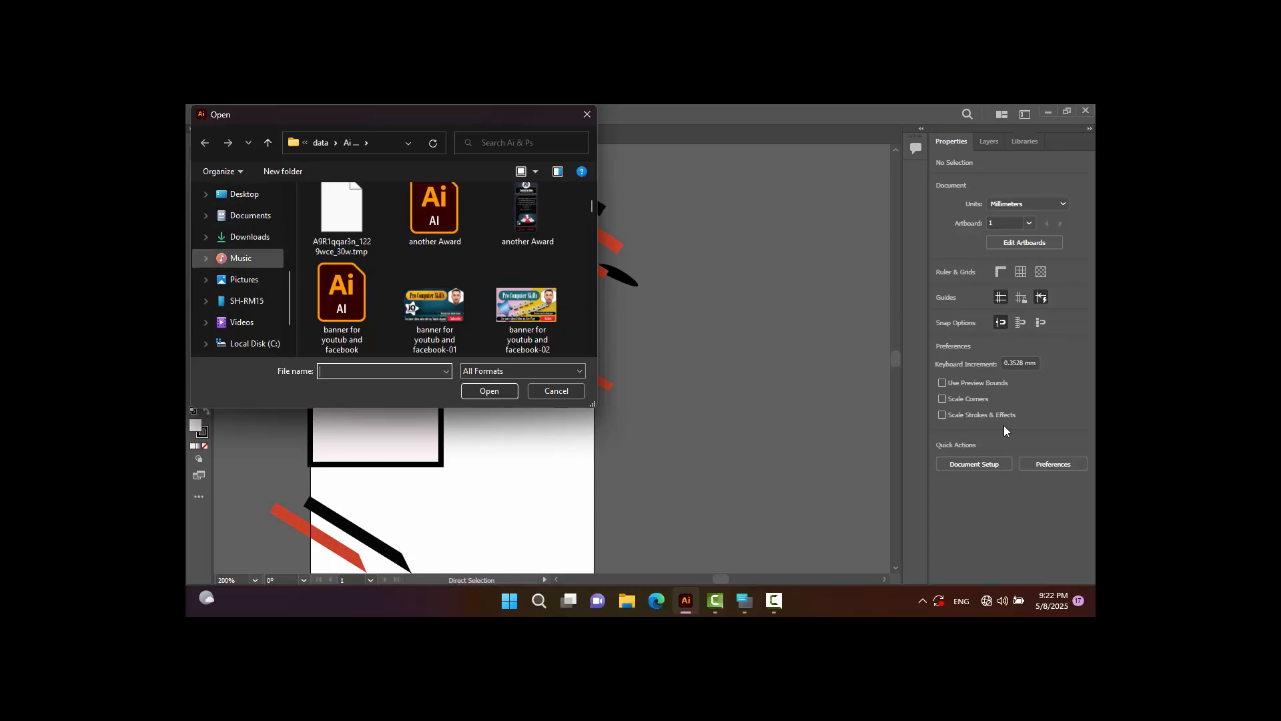
{"action": "key", "text": "Down"}
{"action": "key", "text": "Down"}
{"action": "key", "text": "Down"}
{"action": "key", "text": "Down"}
{"action": "key", "text": "Down"}
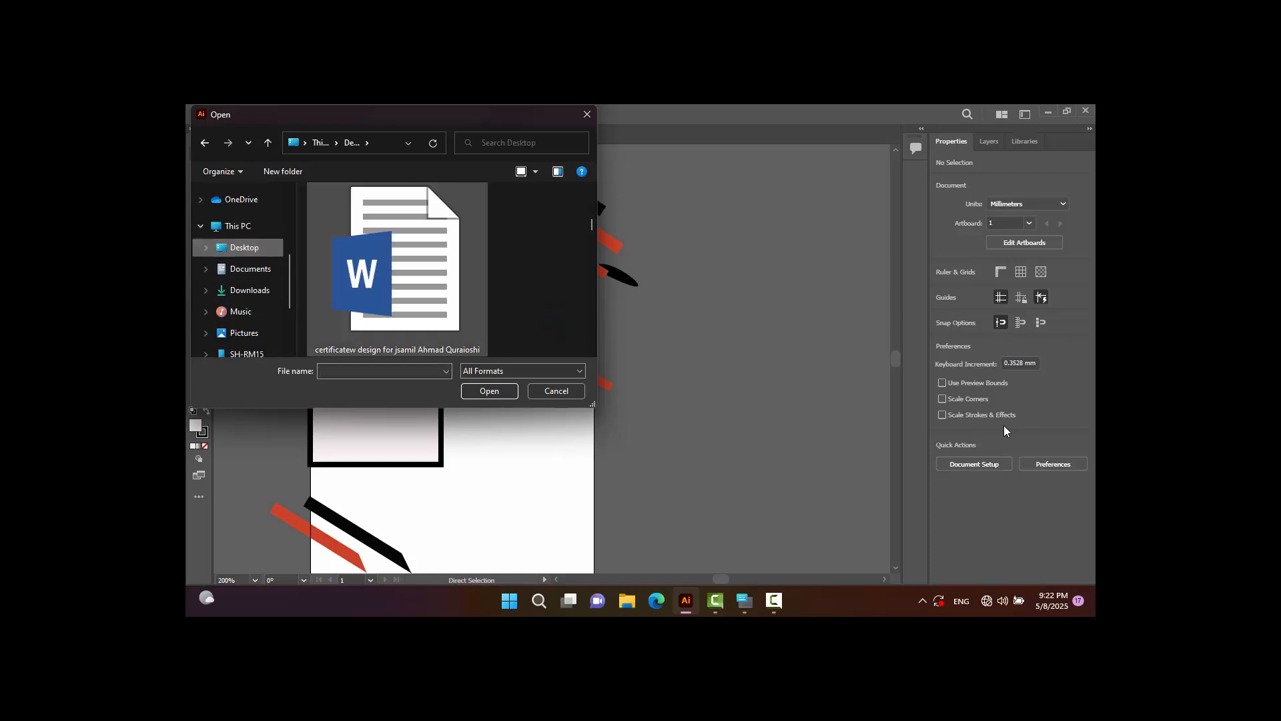
{"action": "key", "text": "Down"}
{"action": "key", "text": "Down"}
{"action": "key", "text": "Down"}
{"action": "key", "text": "Down"}
{"action": "key", "text": "Down"}
{"action": "key", "text": "Down"}
{"action": "key", "text": "Down"}
{"action": "key", "text": "Down"}
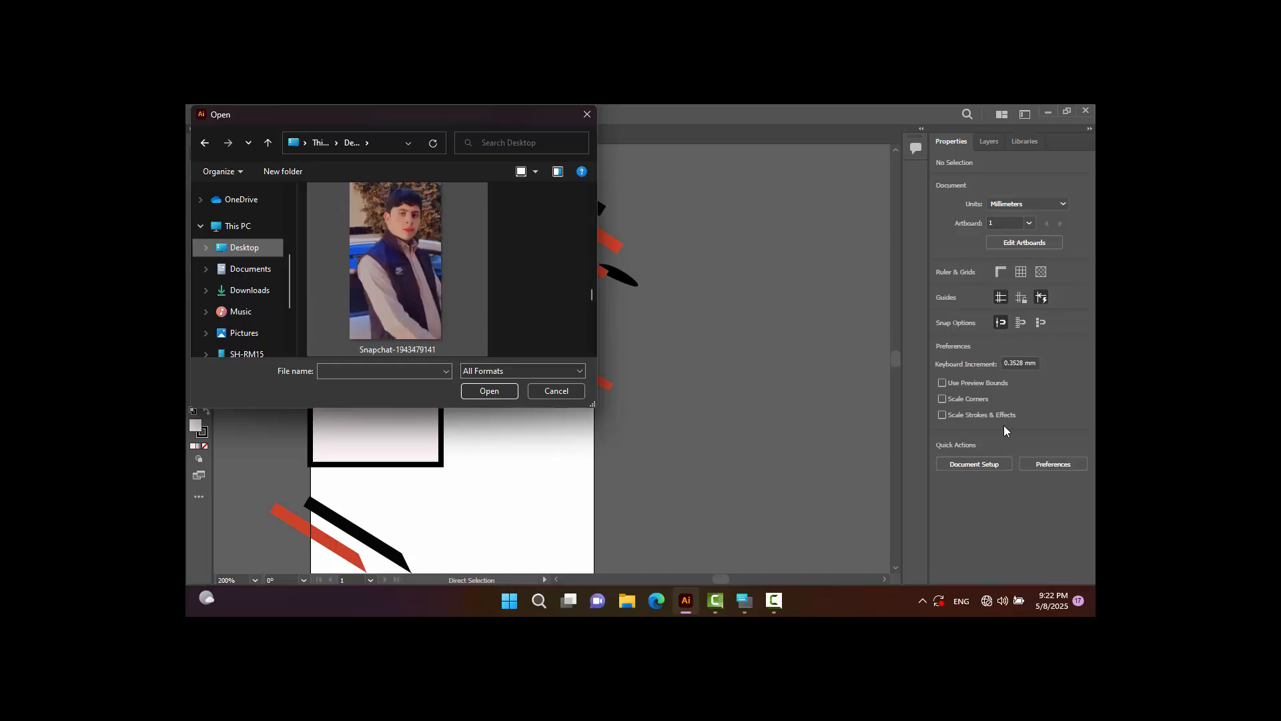
{"action": "key", "text": "Down"}
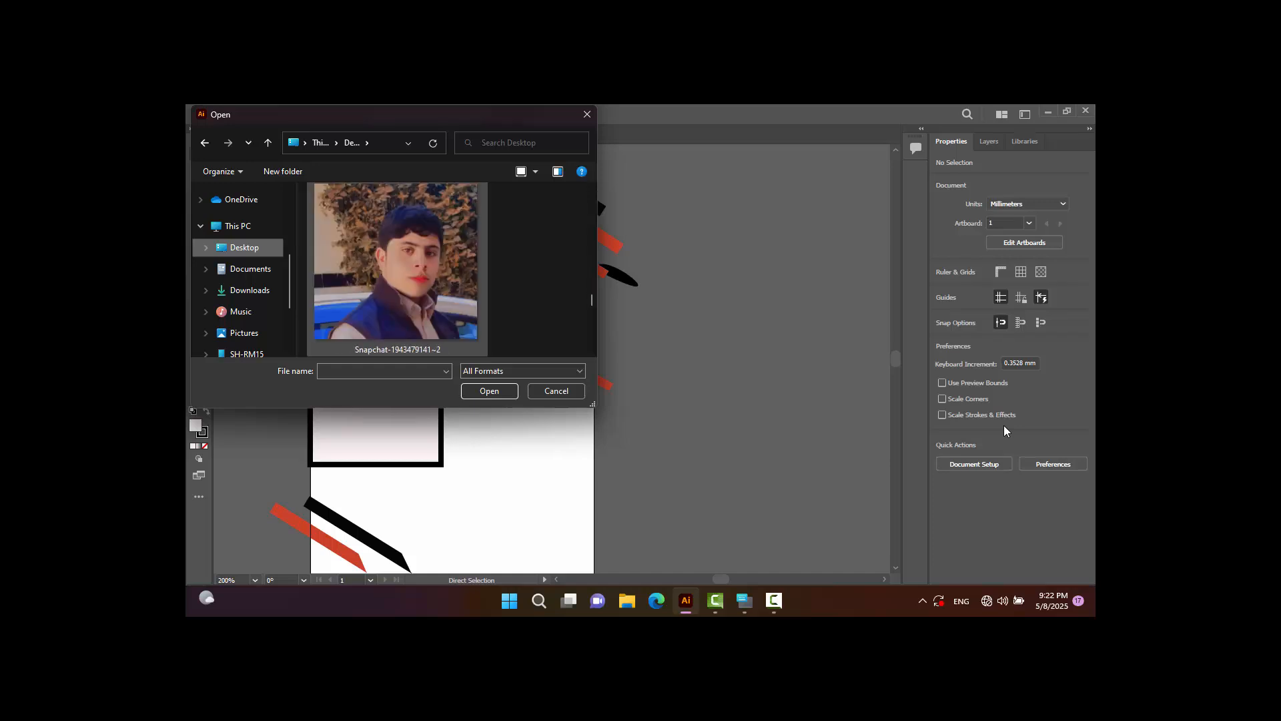
{"action": "key", "text": "Up"}
{"action": "left_click", "coordinate": [397, 268]}
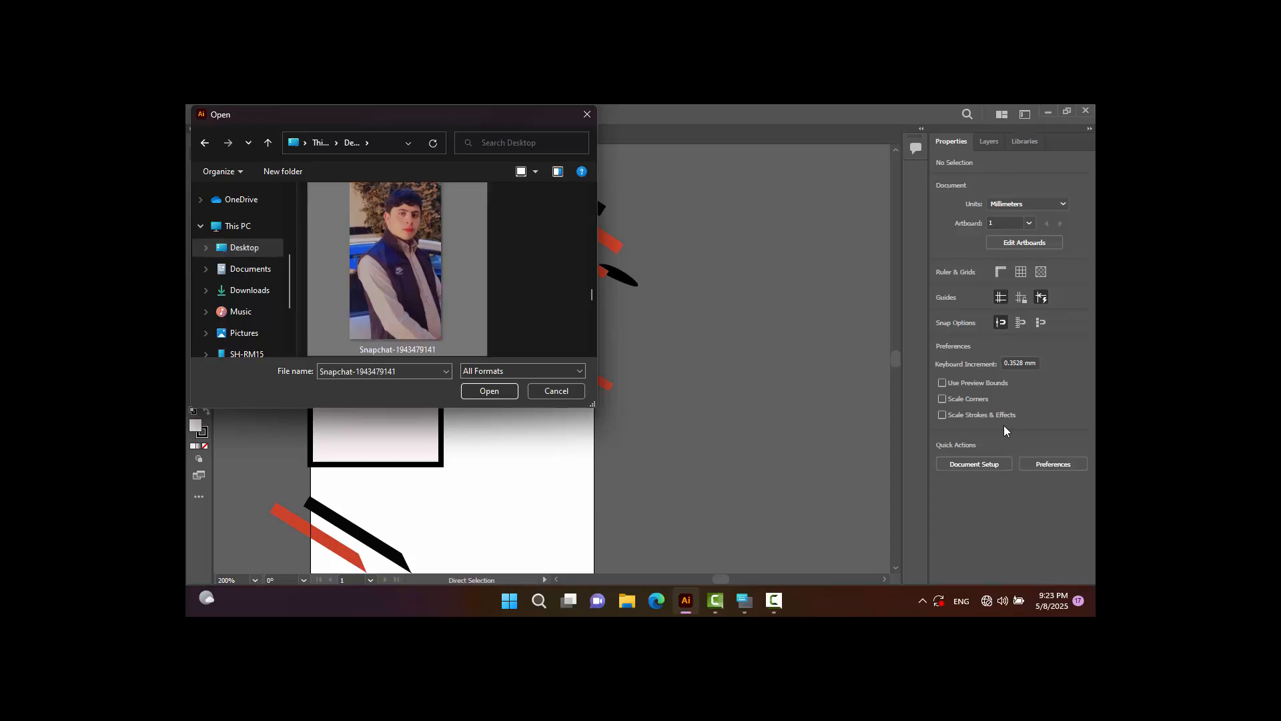
{"action": "left_click", "coordinate": [490, 391]}
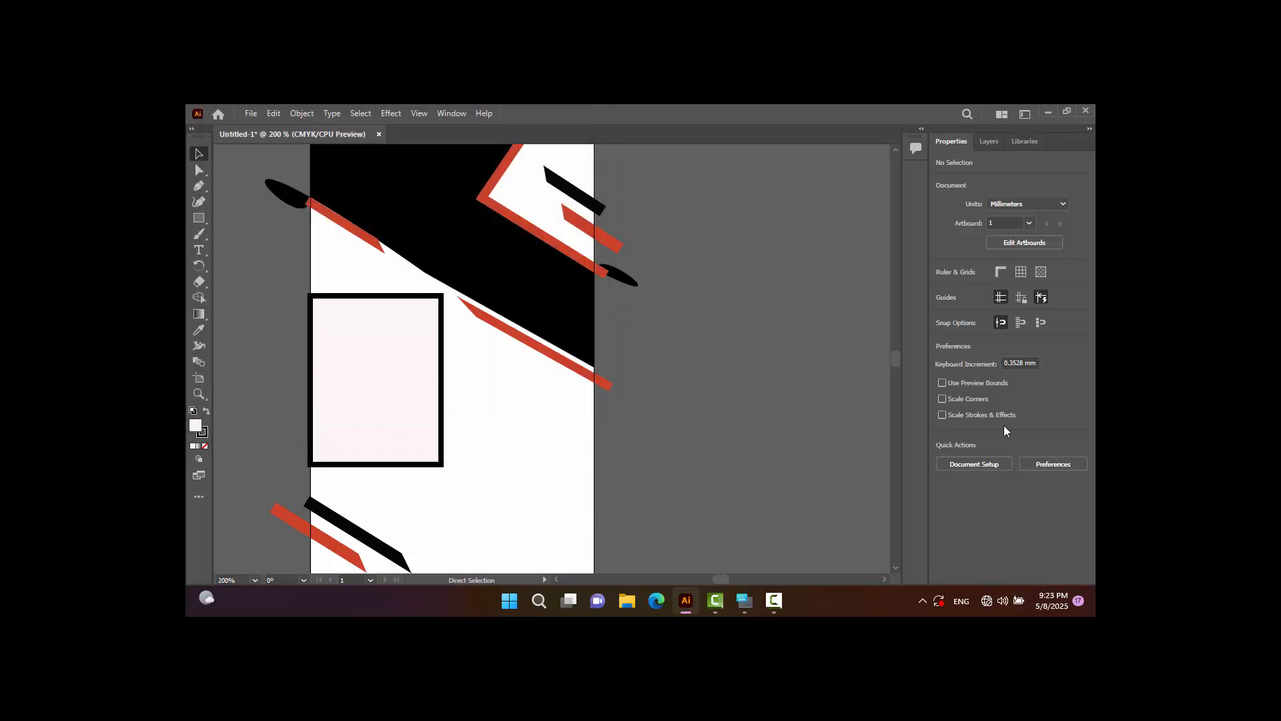
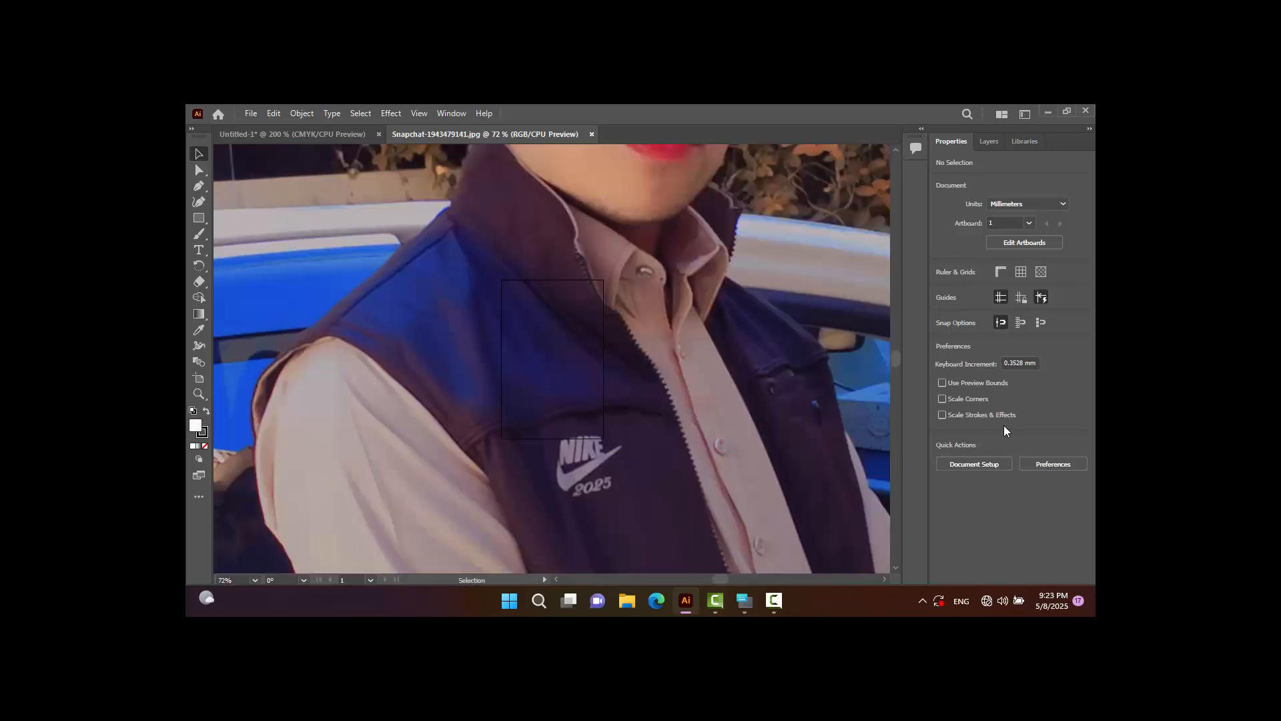
{"action": "key", "text": "ctrl+0"}
{"action": "key", "text": "a"}
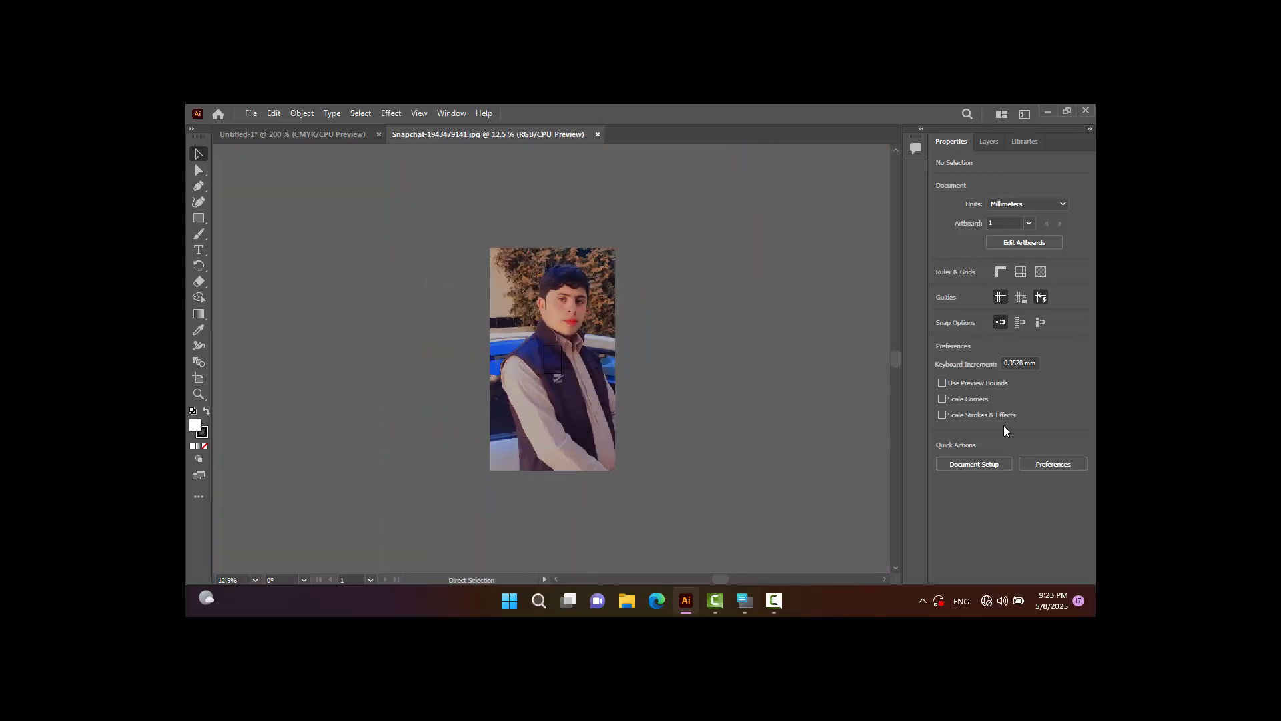
Start opening another file and browse to the Ai & Ps folder inside data on New Volume (E:).
{"action": "key", "text": "ctrl+o"}
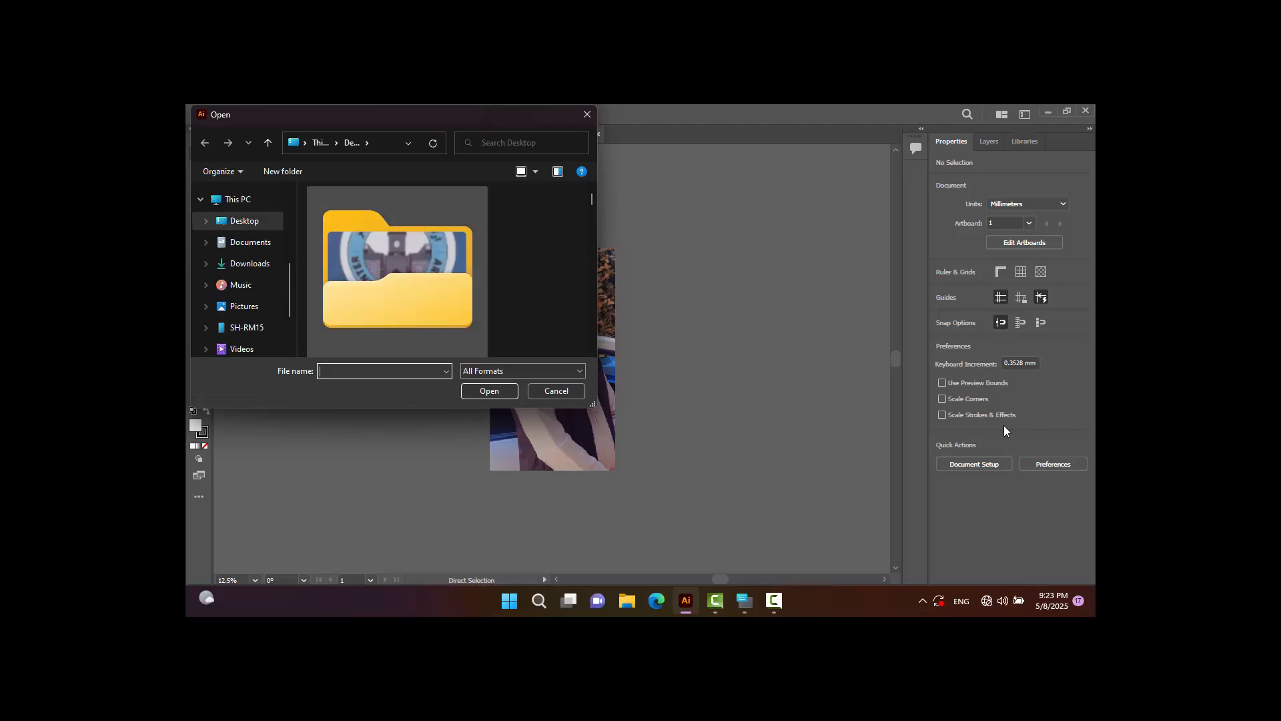
{"action": "scroll", "coordinate": [244, 295], "scroll_direction": "down", "scroll_amount": 2}
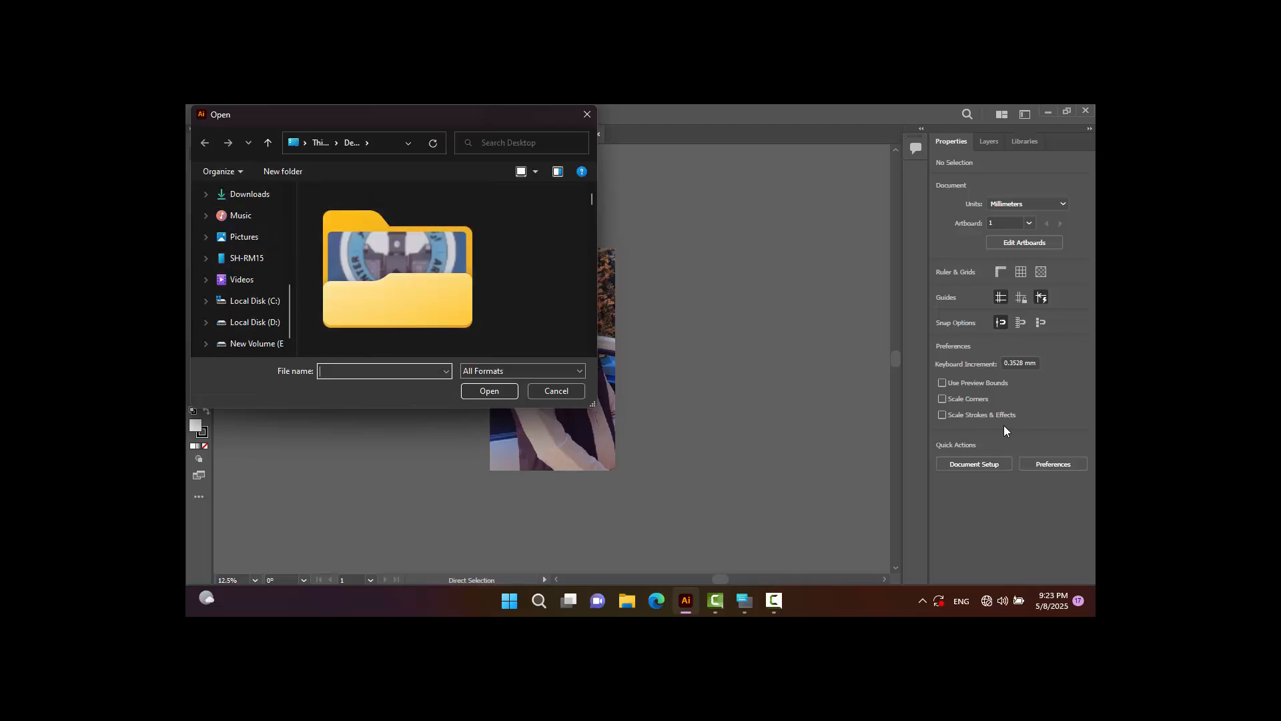
{"action": "left_click", "coordinate": [252, 343]}
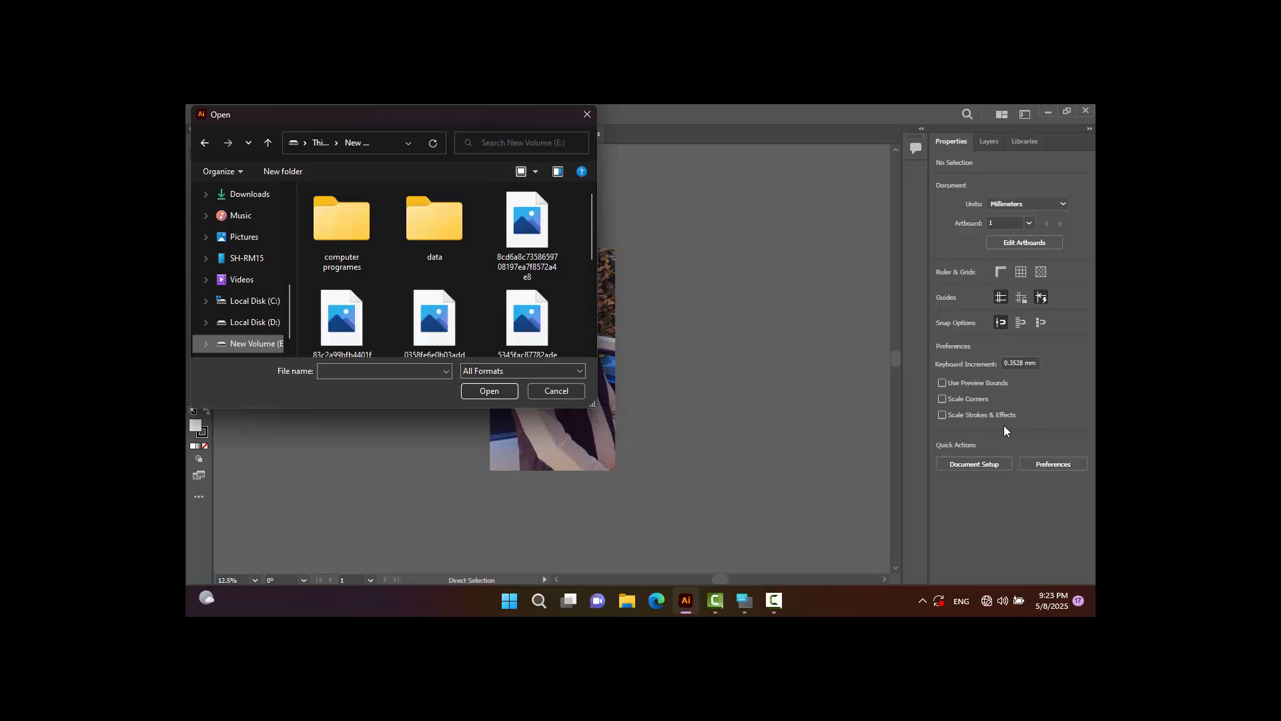
{"action": "scroll", "coordinate": [434, 294], "scroll_direction": "down", "scroll_amount": 1}
{"action": "double_click", "coordinate": [435, 216]}
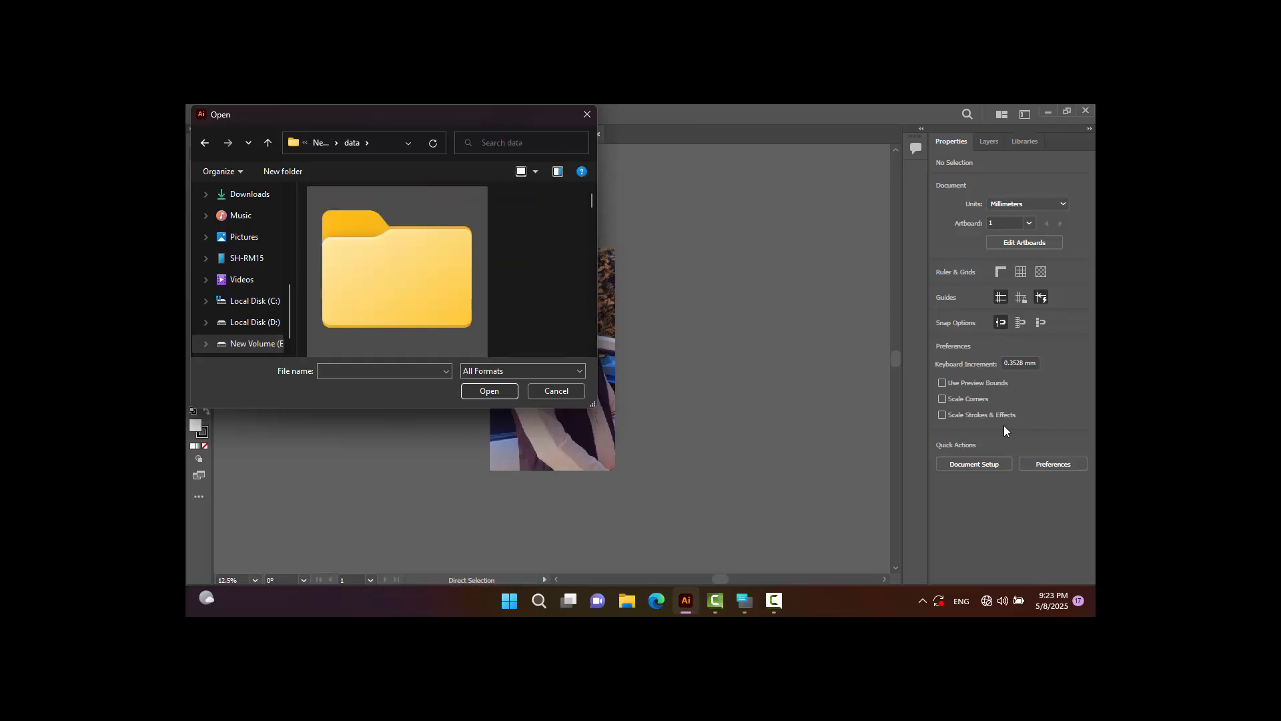
{"action": "scroll", "coordinate": [397, 271], "scroll_direction": "down", "scroll_amount": 1}
{"action": "scroll", "coordinate": [435, 231], "scroll_direction": "up", "scroll_amount": 1}
{"action": "double_click", "coordinate": [434, 230]}
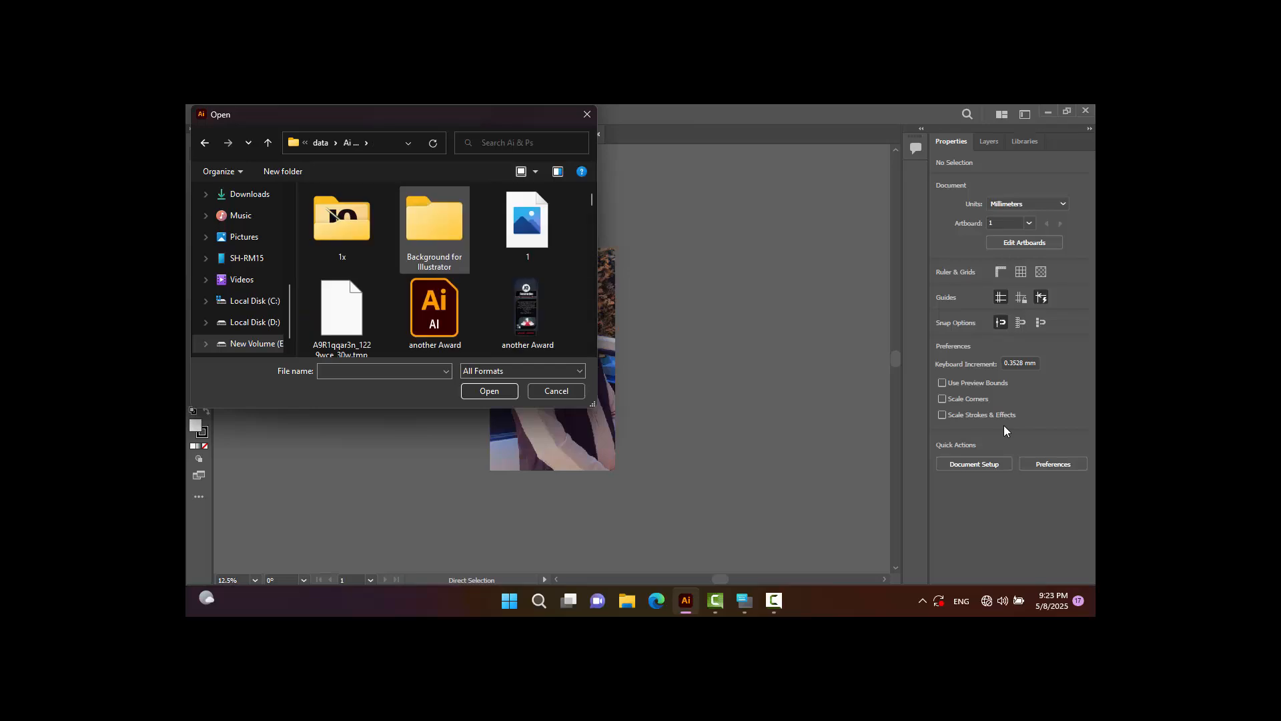
Find the LOGO DESIGN image with the JQ logo in the Ai & Ps folder and open it.
{"action": "scroll", "coordinate": [435, 267], "scroll_direction": "down", "scroll_amount": 5}
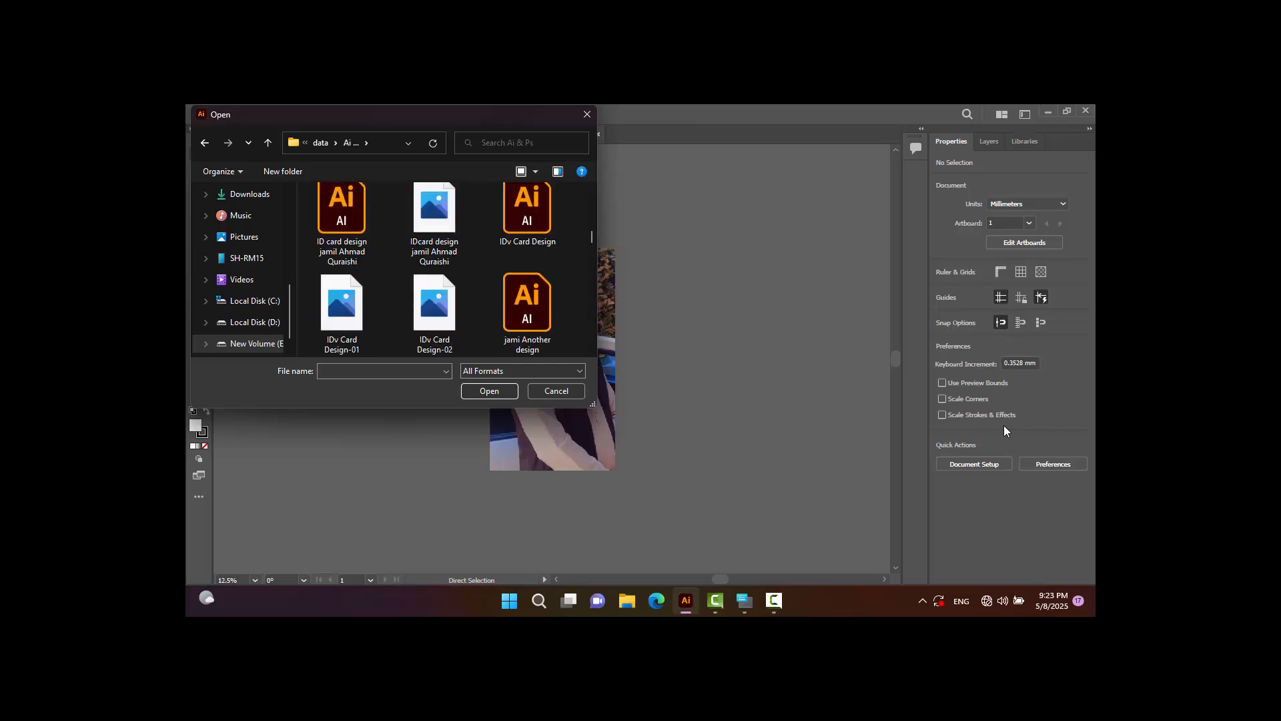
{"action": "scroll", "coordinate": [1006, 430], "scroll_direction": "down", "scroll_amount": 5}
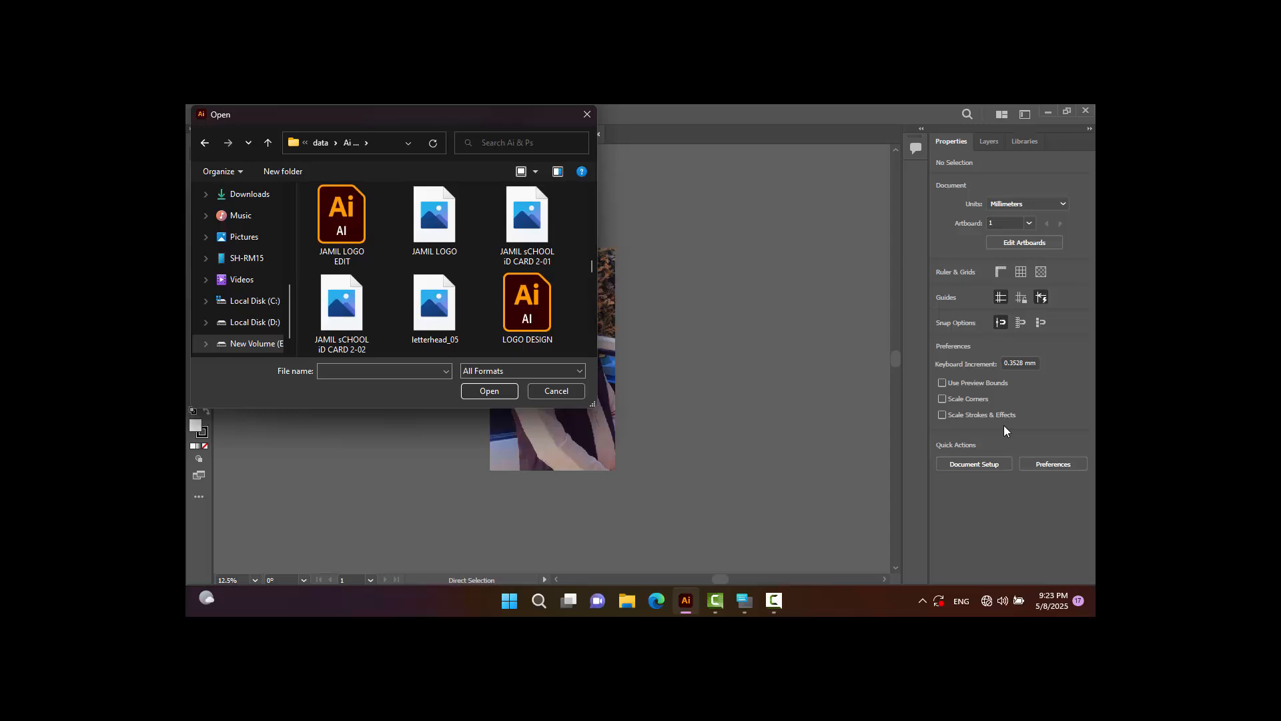
{"action": "scroll", "coordinate": [1006, 430], "scroll_direction": "down", "scroll_amount": 6}
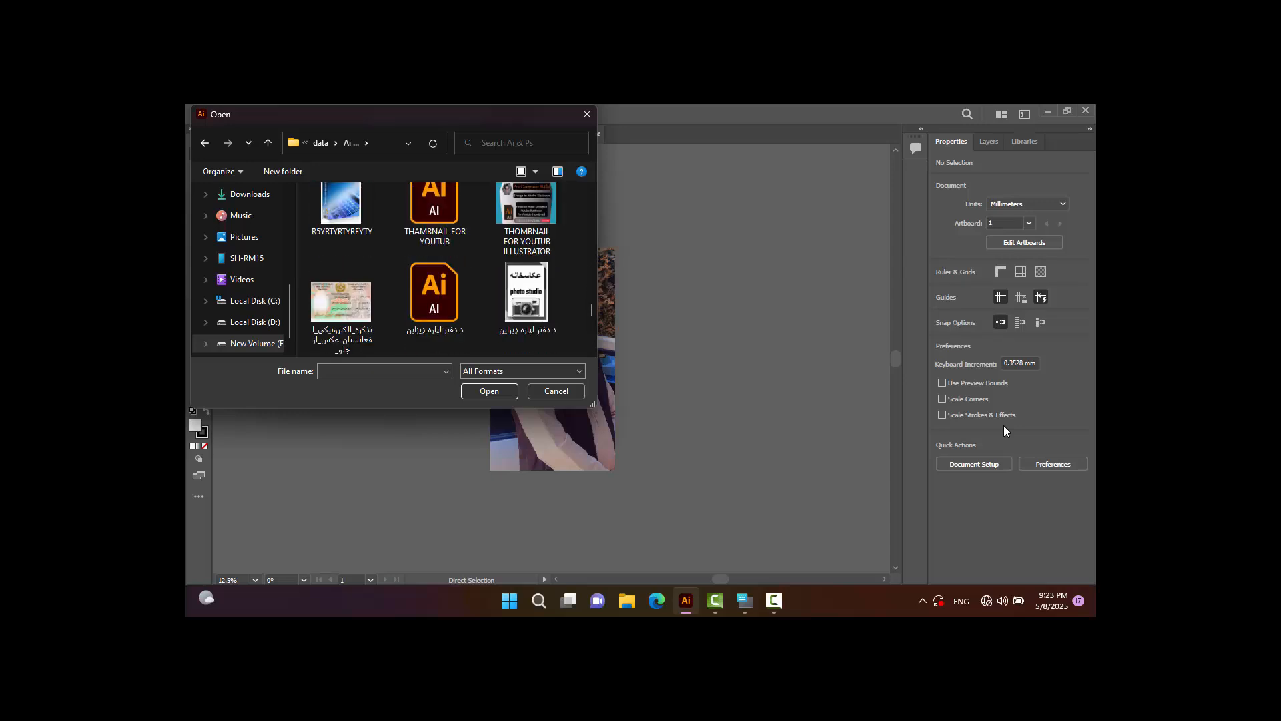
{"action": "scroll", "coordinate": [1006, 431], "scroll_direction": "down", "scroll_amount": 4}
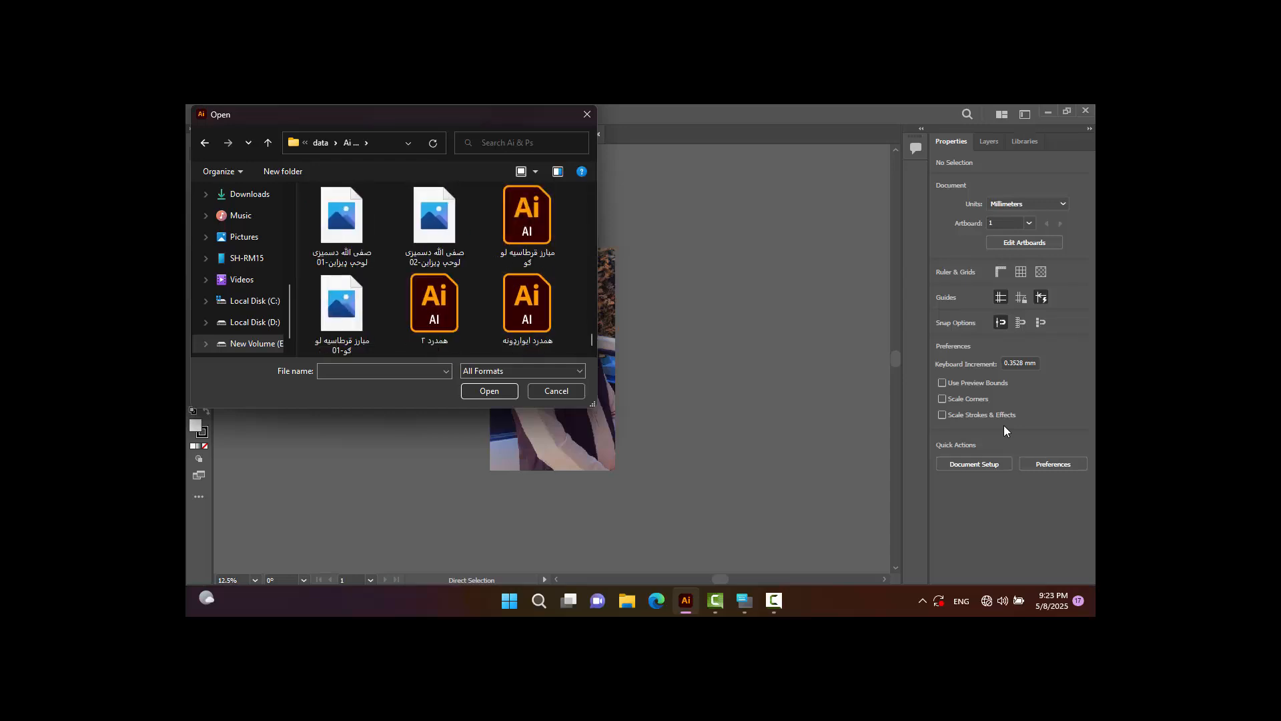
{"action": "left_click_drag", "start_coordinate": [595, 406], "coordinate": [694, 472]}
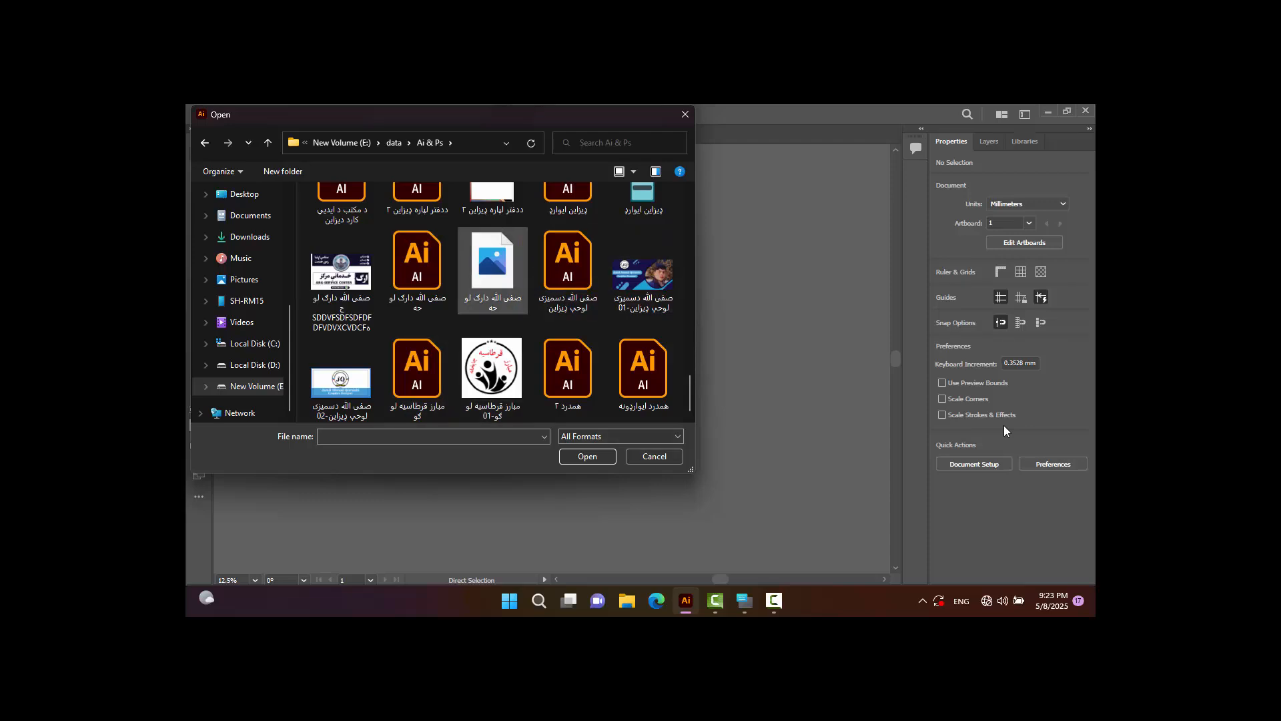
{"action": "left_click", "coordinate": [493, 378]}
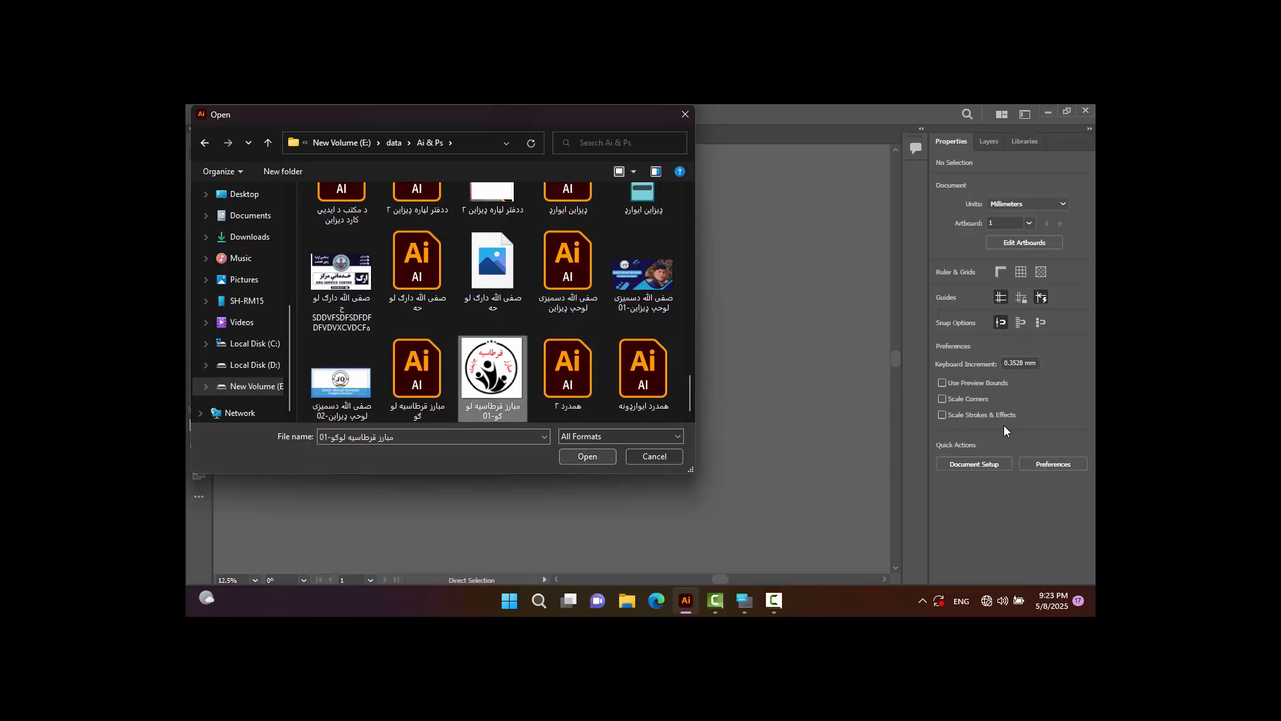
{"action": "scroll", "coordinate": [493, 347], "scroll_direction": "up", "scroll_amount": 2}
{"action": "scroll", "coordinate": [493, 280], "scroll_direction": "up", "scroll_amount": 1}
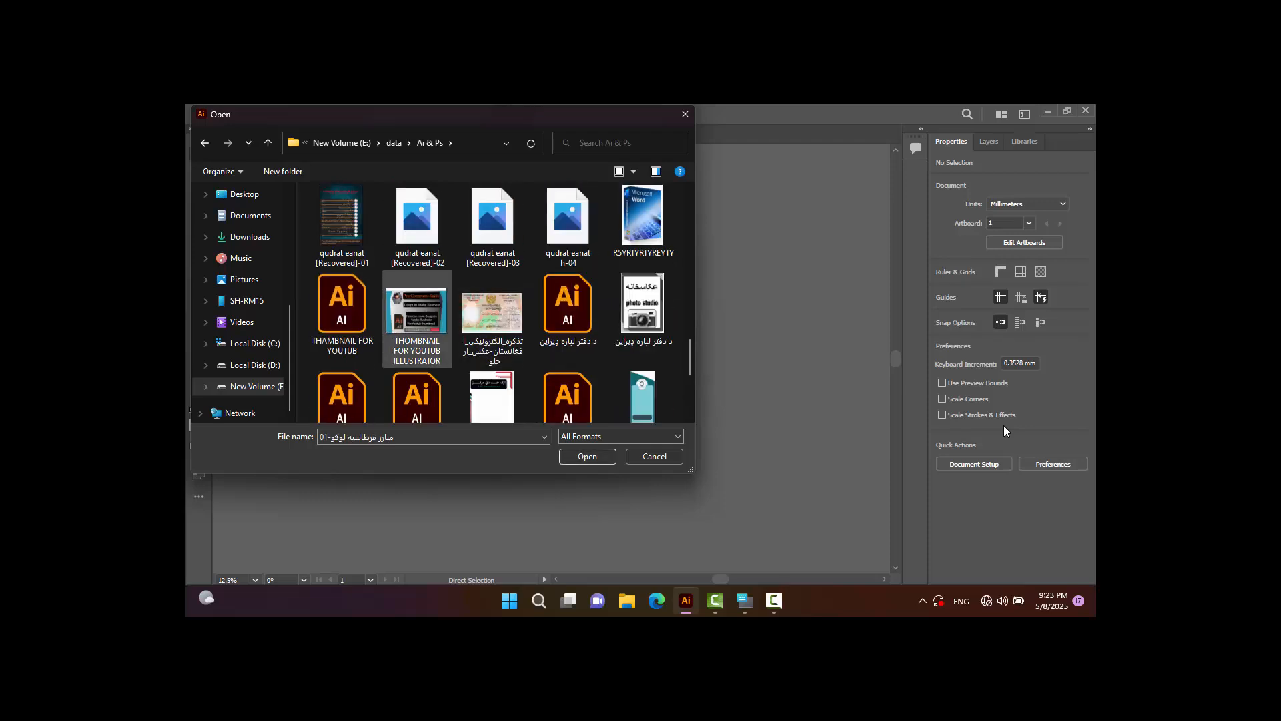
{"action": "scroll", "coordinate": [492, 280], "scroll_direction": "up", "scroll_amount": 1}
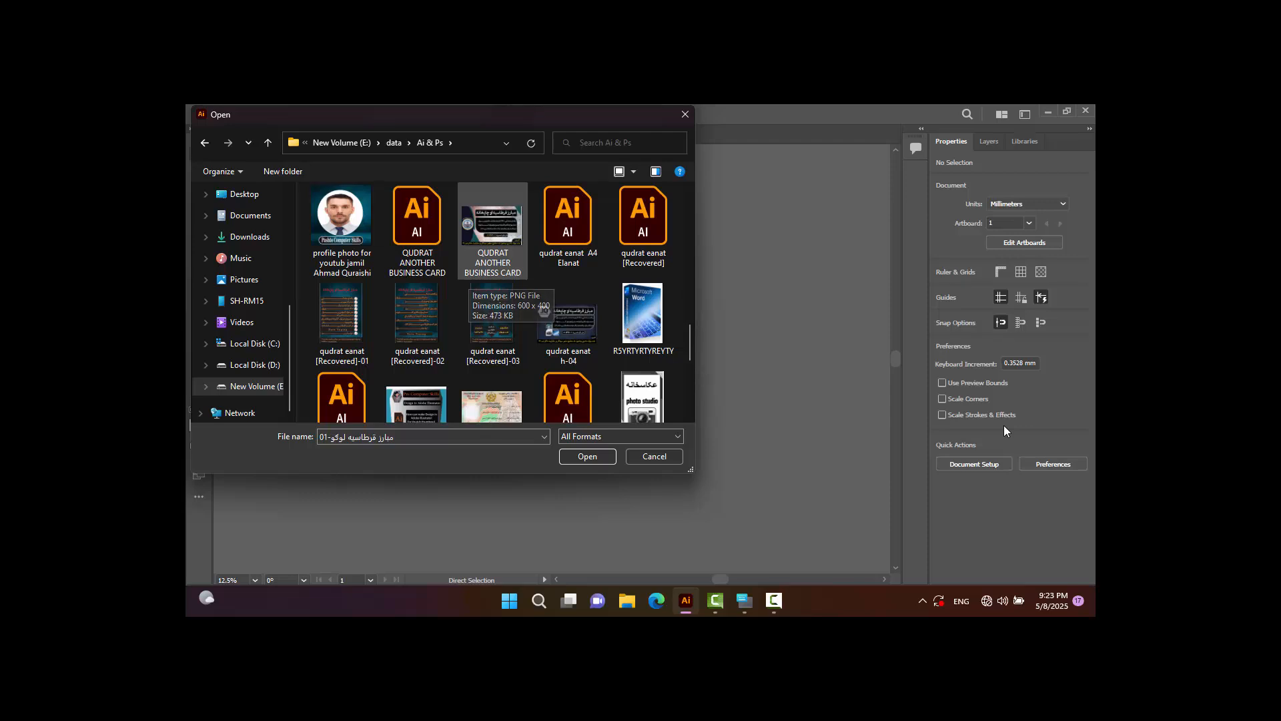
{"action": "scroll", "coordinate": [493, 294], "scroll_direction": "up", "scroll_amount": 1}
{"action": "scroll", "coordinate": [493, 294], "scroll_direction": "up", "scroll_amount": 1}
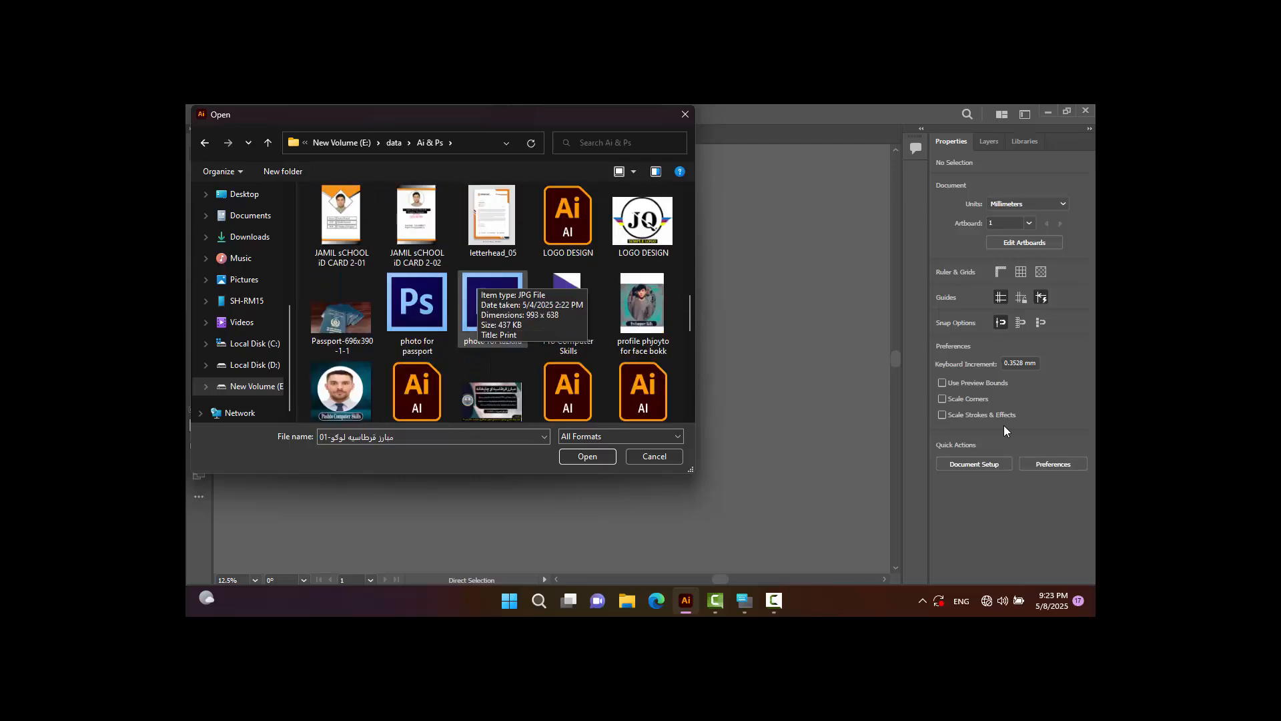
{"action": "left_click", "coordinate": [643, 222]}
{"action": "left_click", "coordinate": [587, 457]}
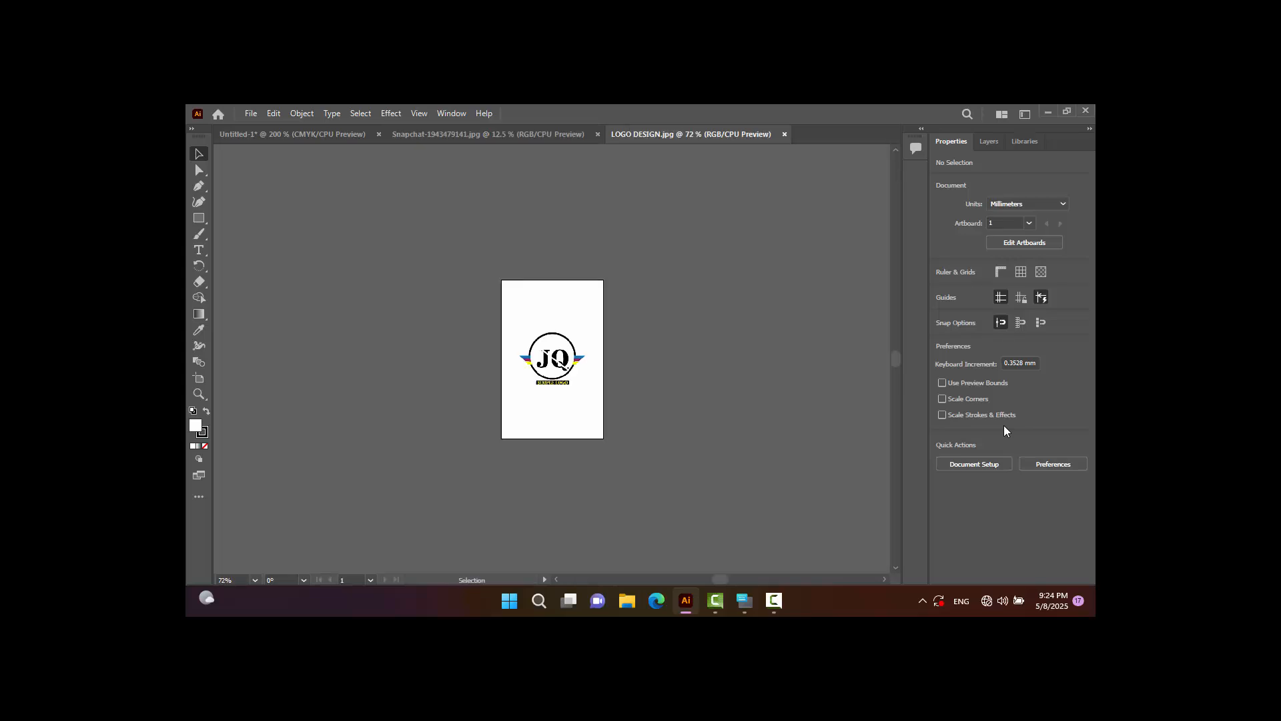
Bring the portrait photo from its own document into the Untitled-1 layout.
{"action": "left_click", "coordinate": [487, 135]}
{"action": "left_click_drag", "start_coordinate": [590, 328], "coordinate": [363, 136]}
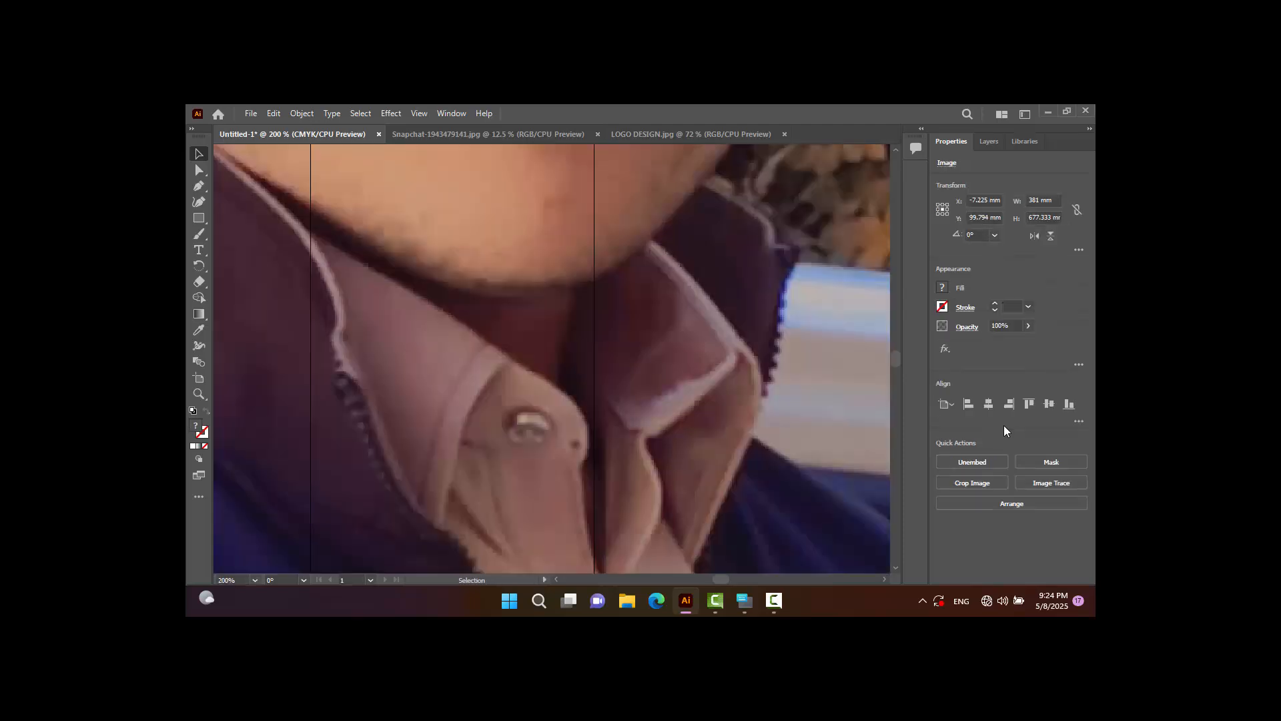
{"action": "key", "text": "ctrl+minus"}
{"action": "key", "text": "ctrl+minus"}
{"action": "key", "text": "ctrl+minus"}
{"action": "key", "text": "ctrl+minus"}
{"action": "key", "text": "ctrl+minus"}
{"action": "key", "text": "ctrl+minus"}
{"action": "key", "text": "ctrl+minus"}
{"action": "key", "text": "ctrl+minus"}
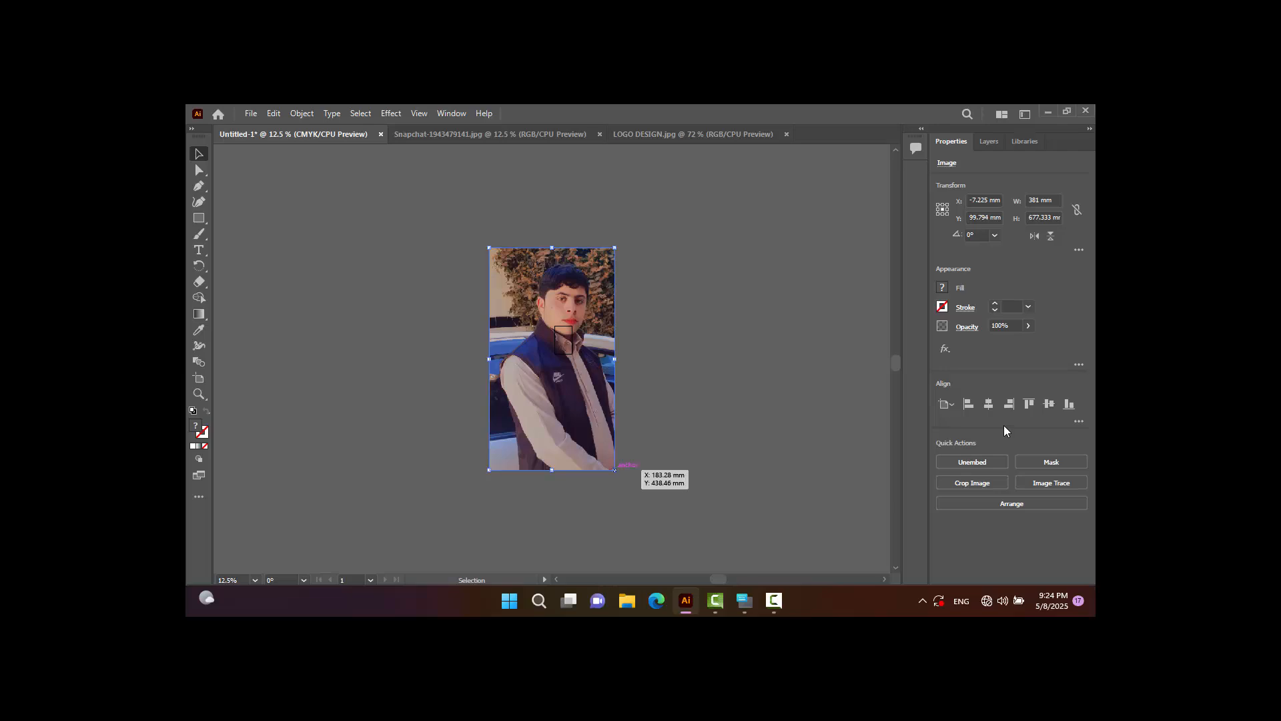
Scale the portrait photo down proportionally to about 24 by 42.67 mm.
{"action": "key", "text": "a"}
{"action": "left_click_drag", "start_coordinate": [615, 470], "coordinate": [599, 439]}
{"action": "key", "text": "ctrl+z"}
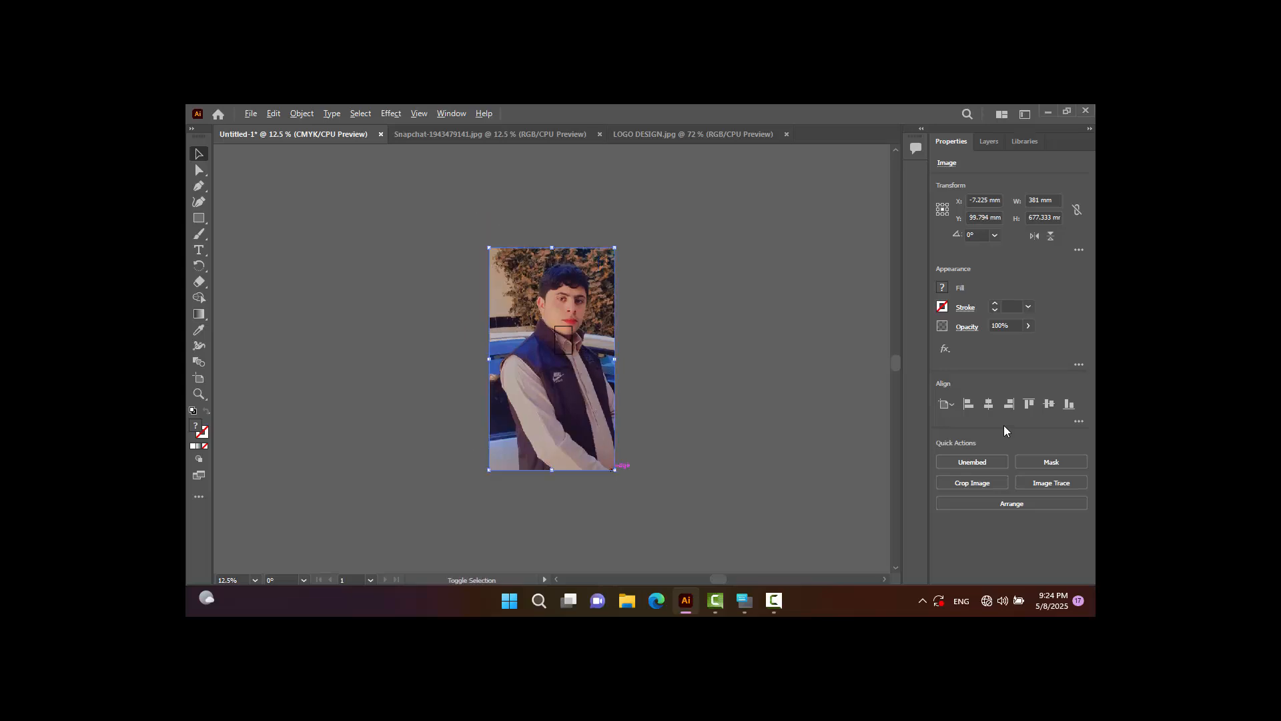
{"action": "left_click_drag", "start_coordinate": [614, 470], "coordinate": [555, 365]}
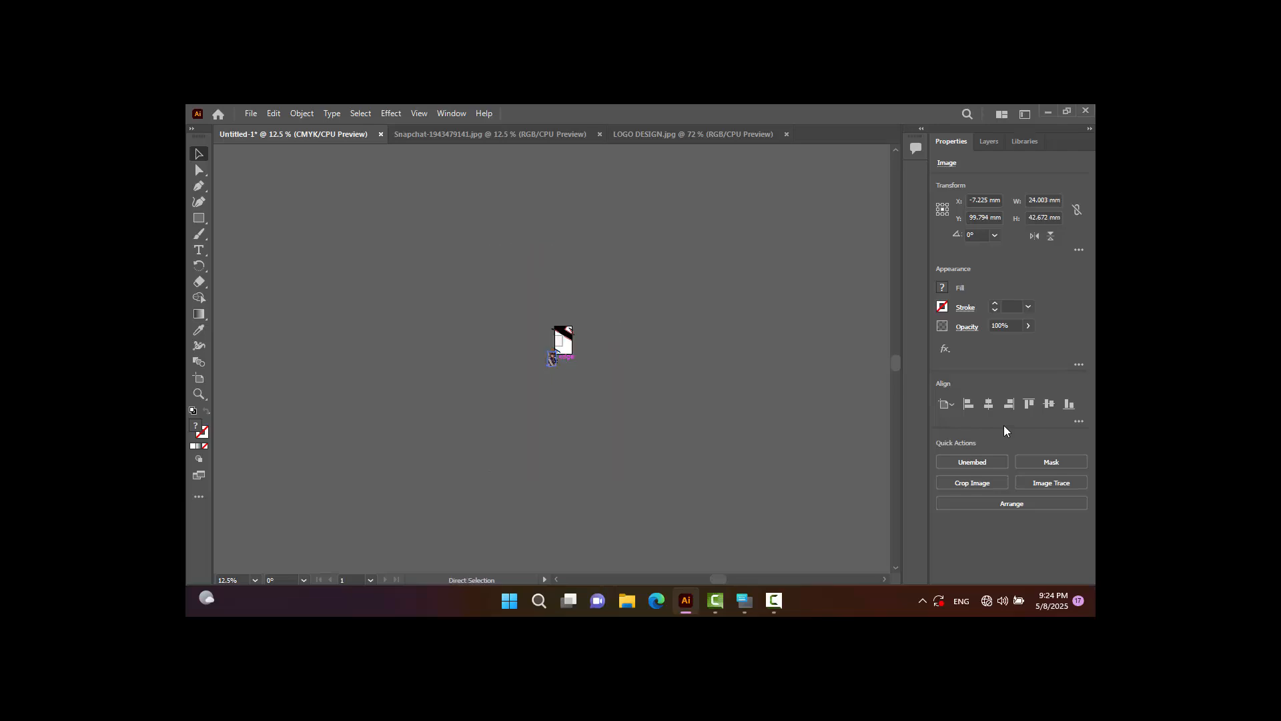
Move the scaled photo onto the artboard so it overlaps the lower corner of the pale pink rectangle.
{"action": "key", "text": "ctrl+equal"}
{"action": "key", "text": "ctrl+equal"}
{"action": "key", "text": "ctrl+equal"}
{"action": "key", "text": "ctrl+equal"}
{"action": "key", "text": "ctrl+equal"}
{"action": "key", "text": "ctrl+equal"}
{"action": "key", "text": "ctrl+equal"}
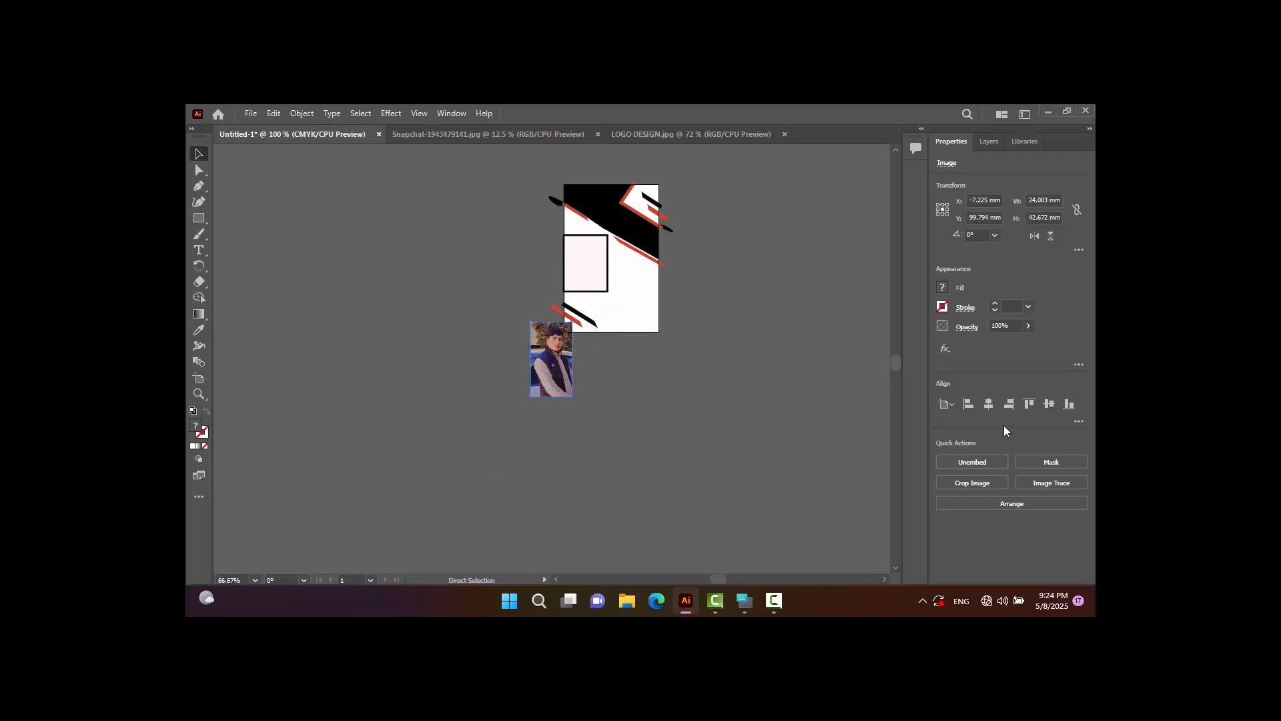
{"action": "key", "text": "ctrl+equal"}
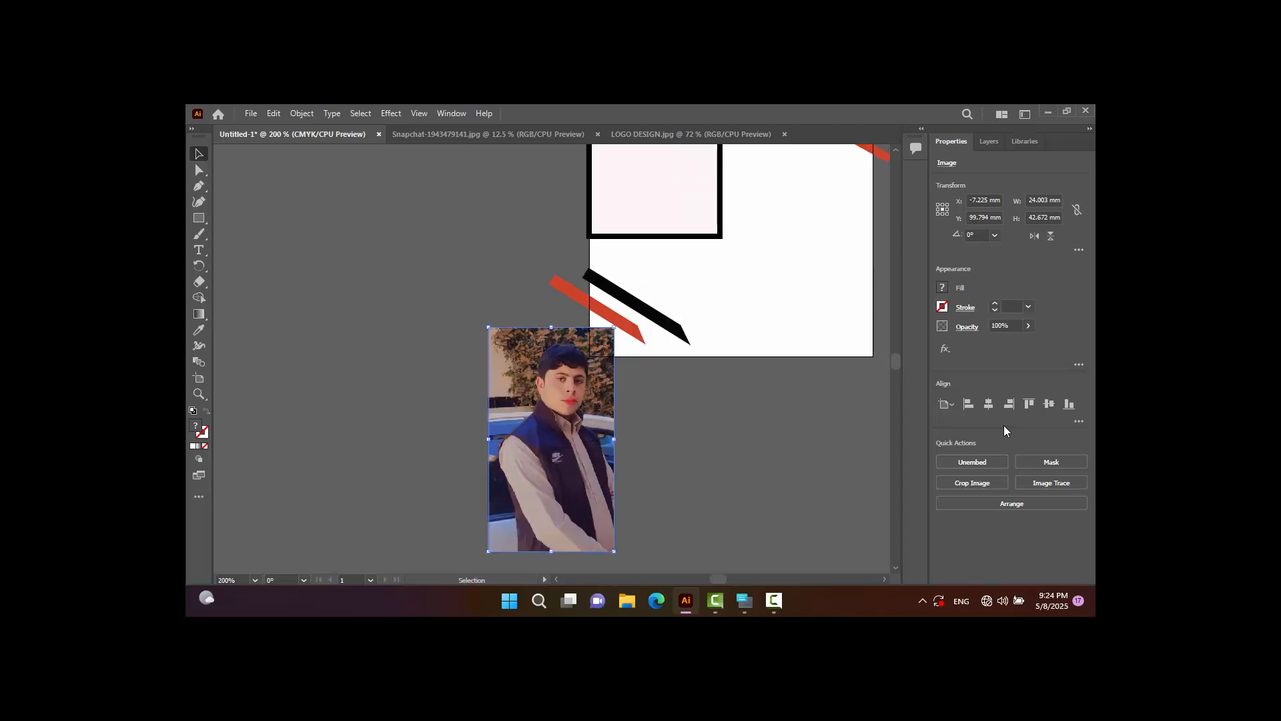
{"action": "mouse_move", "coordinate": [574, 347]}
{"action": "left_mouse_down"}
{"action": "mouse_move", "coordinate": [867, 179]}
{"action": "mouse_move", "coordinate": [822, 173]}
{"action": "left_mouse_up"}
{"action": "scroll", "coordinate": [822, 172], "scroll_direction": "up", "scroll_amount": 8}
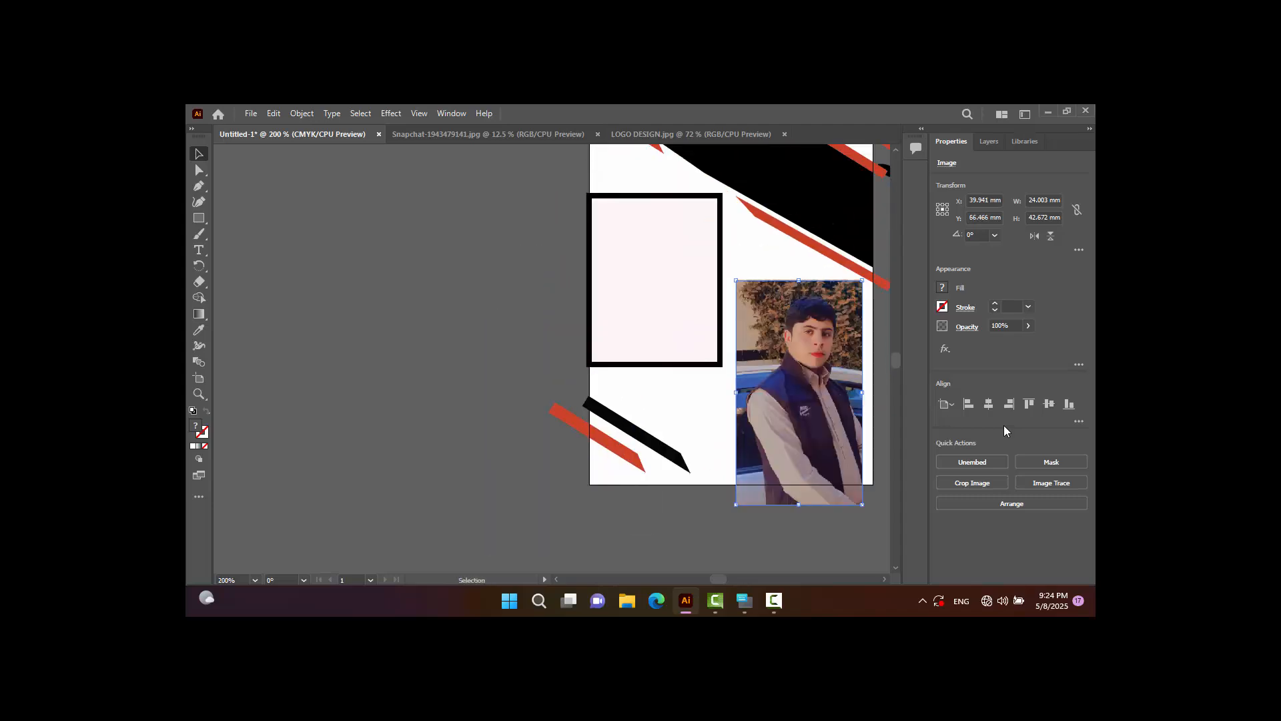
{"action": "left_click_drag", "start_coordinate": [799, 392], "coordinate": [747, 368]}
Make a clipping mask from the pale pink rectangle and the portrait photo.
{"action": "left_click", "coordinate": [654, 301]}
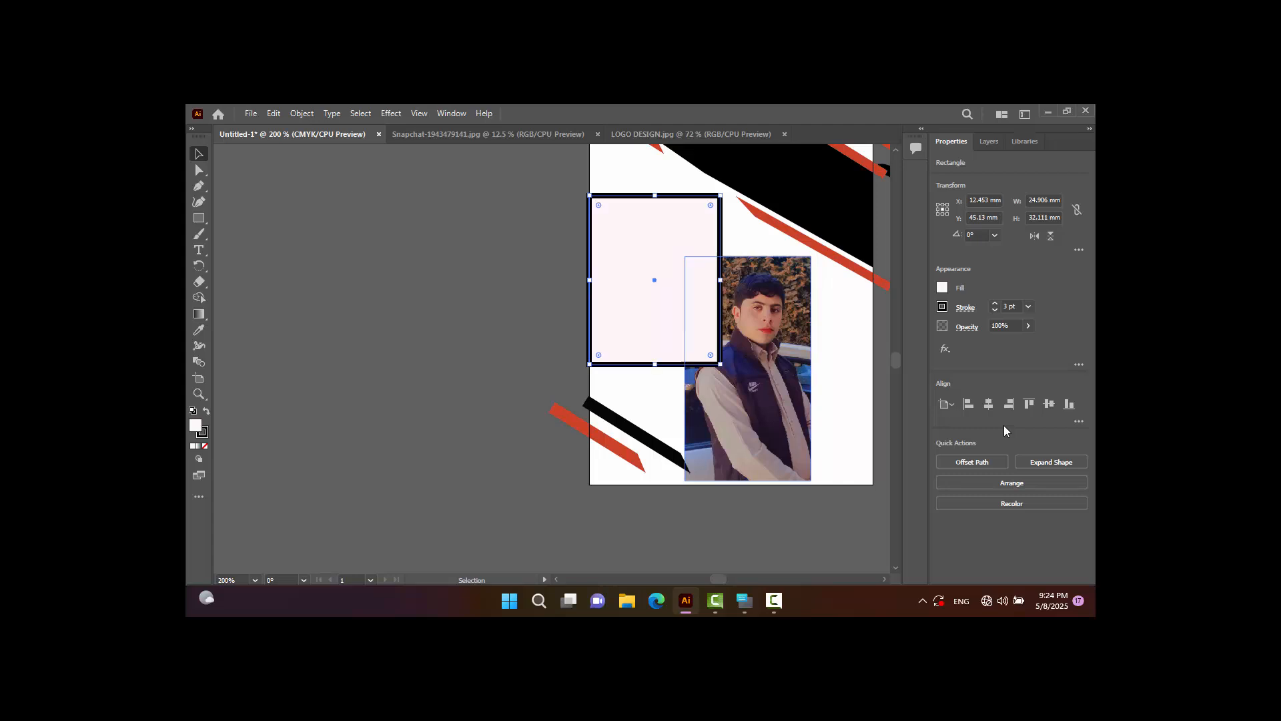
{"action": "left_click", "coordinate": [764, 380], "text": "shift"}
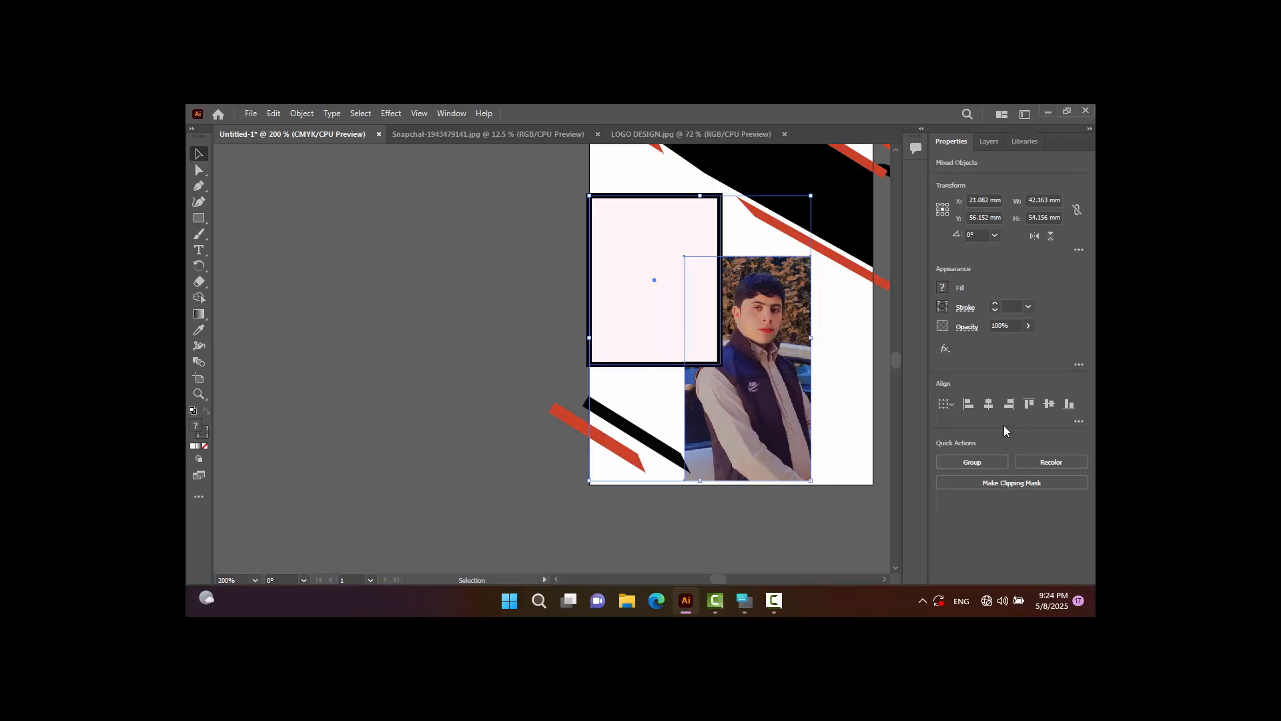
{"action": "right_click", "coordinate": [776, 349]}
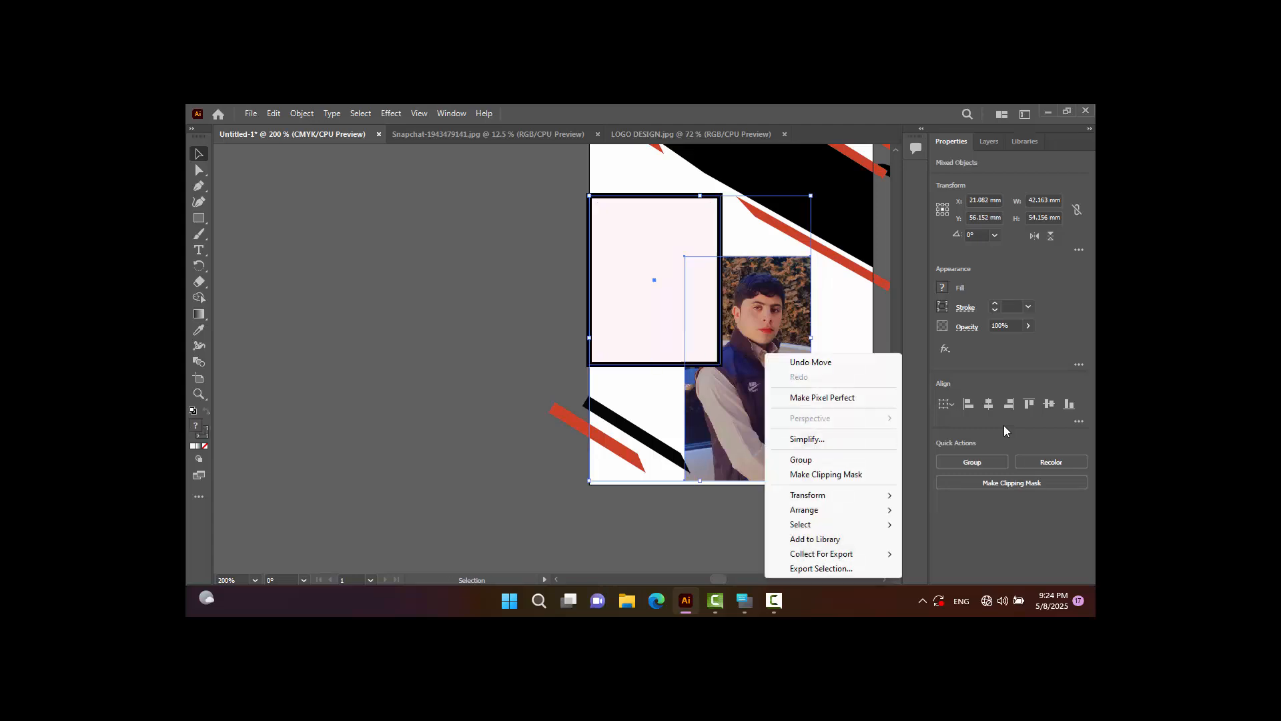
{"action": "left_click", "coordinate": [814, 475]}
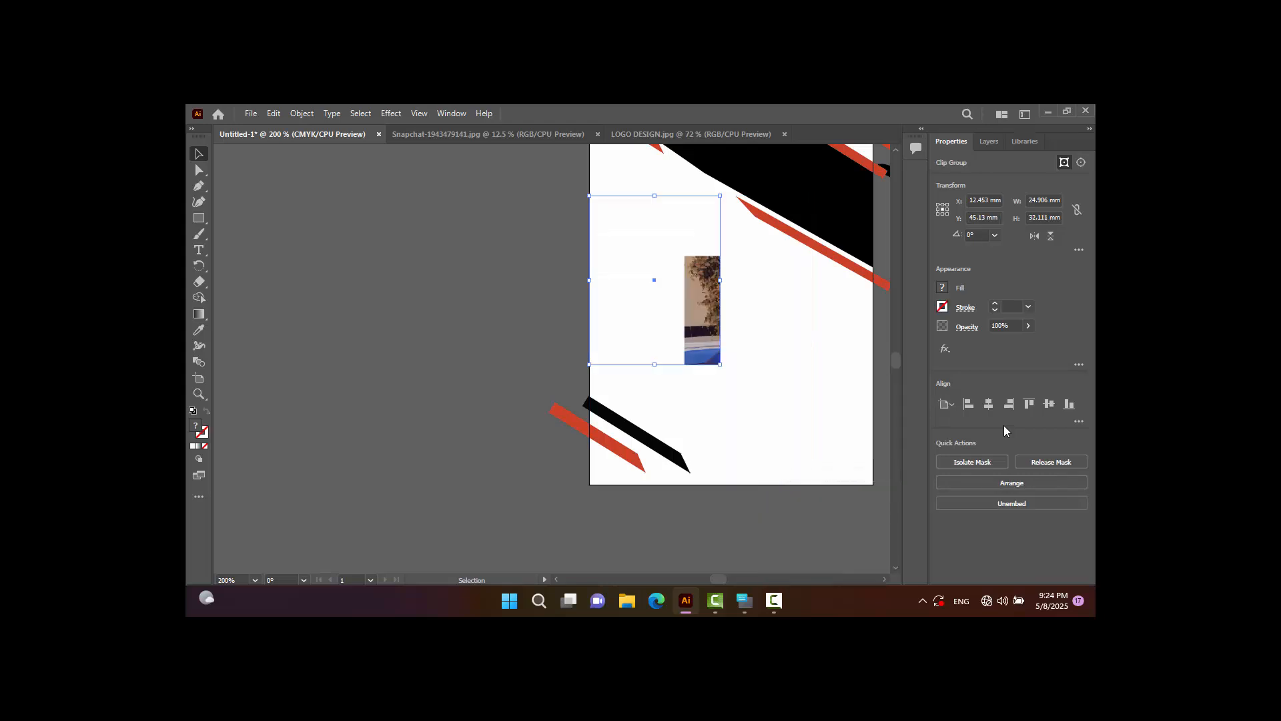
Reposition the photo inside the clip group to fill the frame, widening it to about 24.59 mm.
{"action": "double_click", "coordinate": [713, 311]}
{"action": "mouse_move", "coordinate": [712, 310]}
{"action": "left_mouse_down"}
{"action": "mouse_move", "coordinate": [623, 258]}
{"action": "mouse_move", "coordinate": [611, 236]}
{"action": "left_mouse_up"}
{"action": "mouse_move", "coordinate": [665, 289]}
{"action": "left_mouse_down"}
{"action": "mouse_move", "coordinate": [675, 281]}
{"action": "mouse_move", "coordinate": [665, 290]}
{"action": "left_mouse_up"}
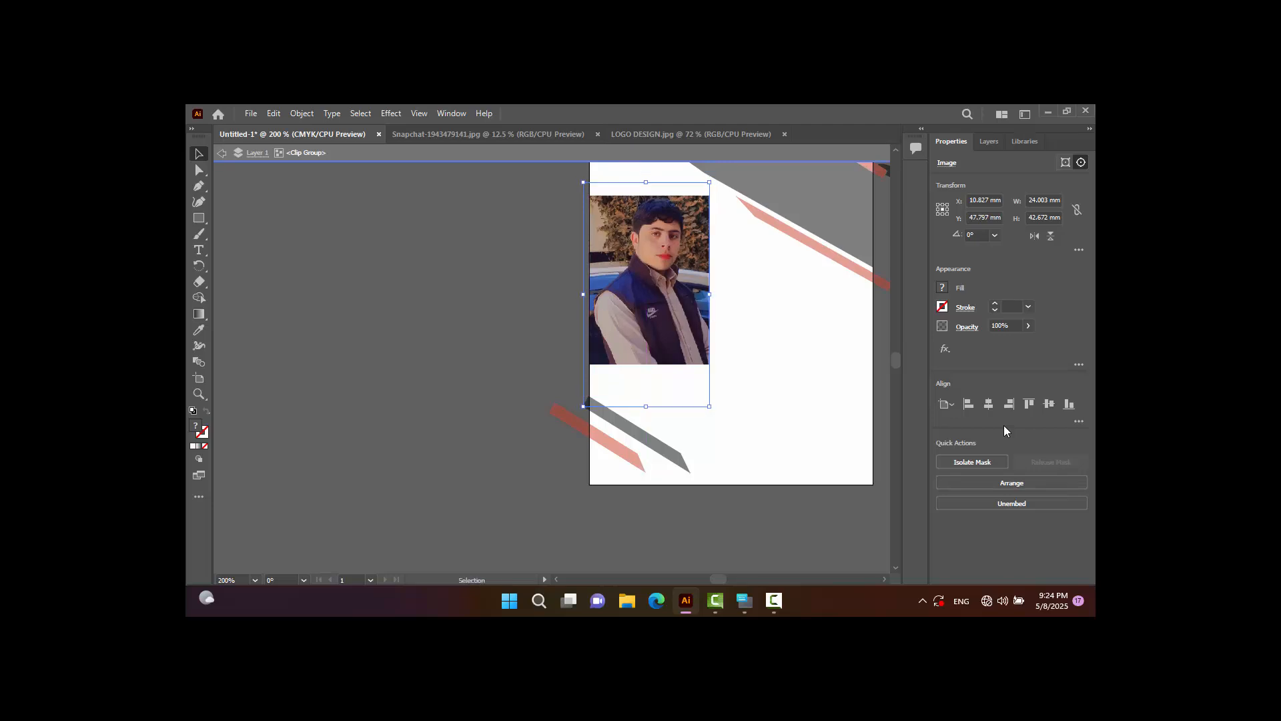
{"action": "left_click_drag", "start_coordinate": [579, 318], "coordinate": [590, 291]}
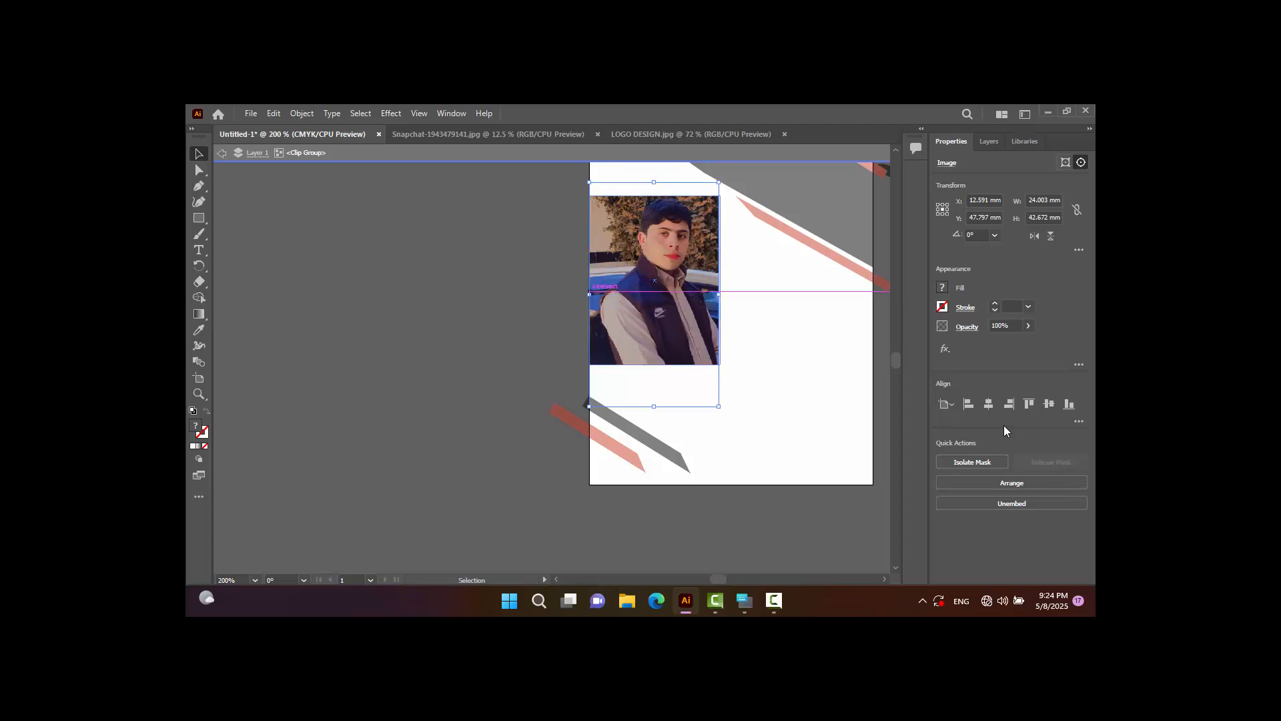
{"action": "key", "text": "Right"}
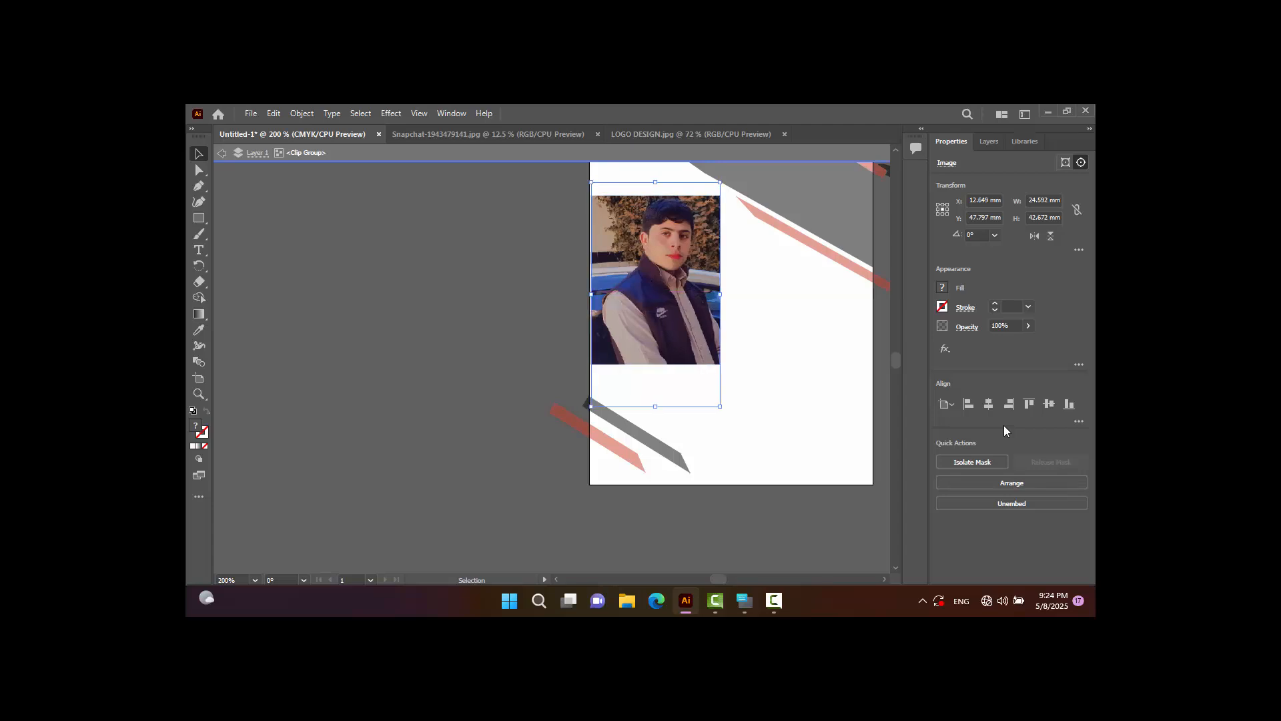
Widen the photo inside its clip group to about 24.95 mm and move the clipped portrait onto the canvas beside the artboard.
{"action": "left_click_drag", "start_coordinate": [591, 295], "coordinate": [590, 294]}
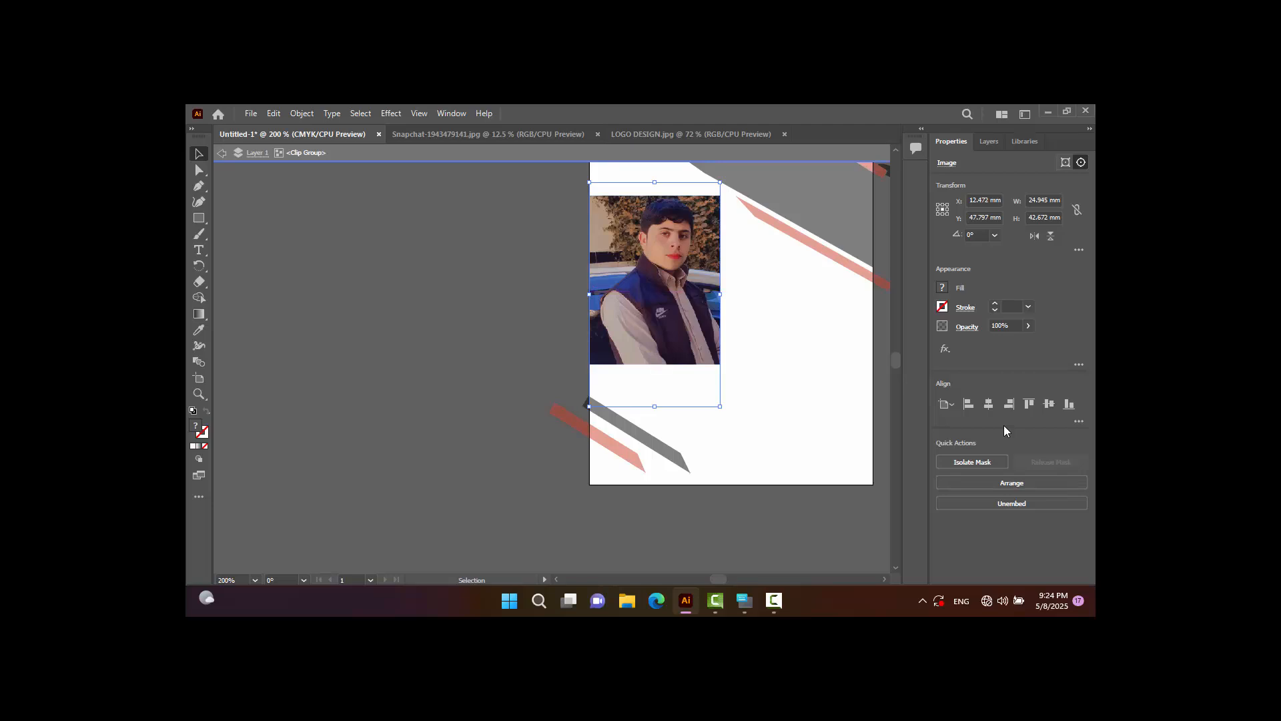
{"action": "key", "text": "Escape"}
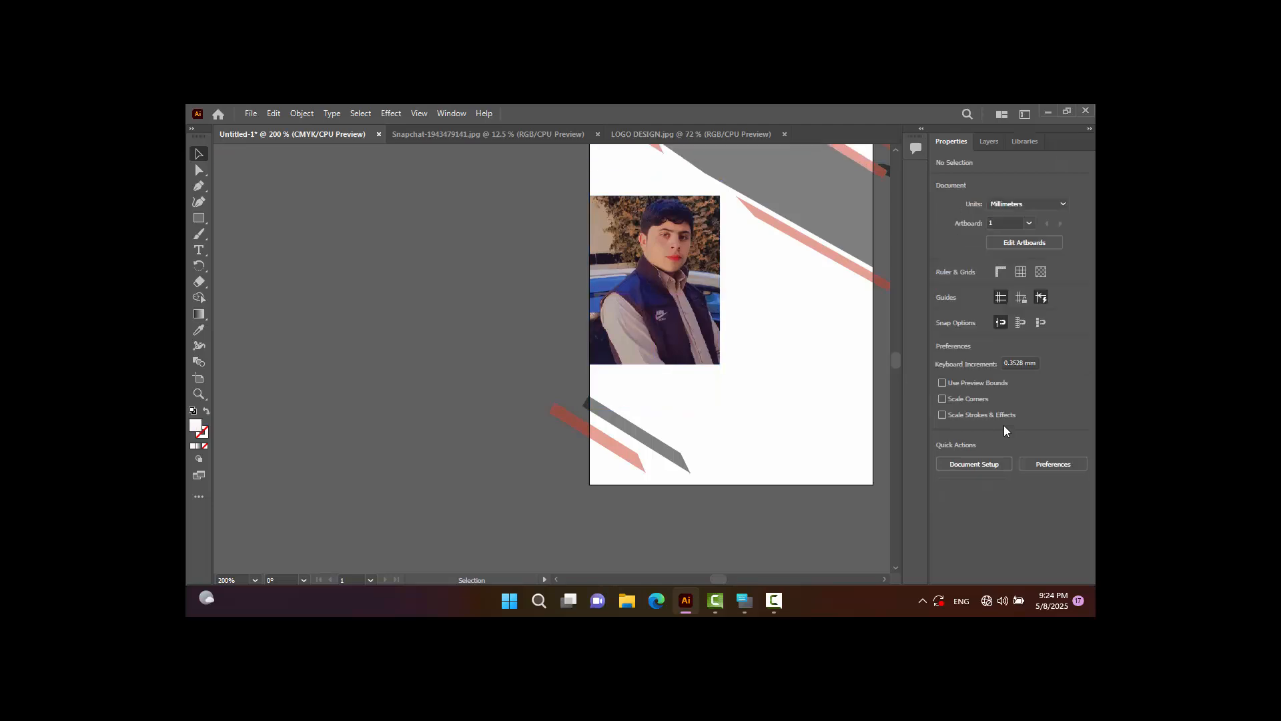
{"action": "scroll", "coordinate": [1006, 431], "scroll_direction": "up", "scroll_amount": 6}
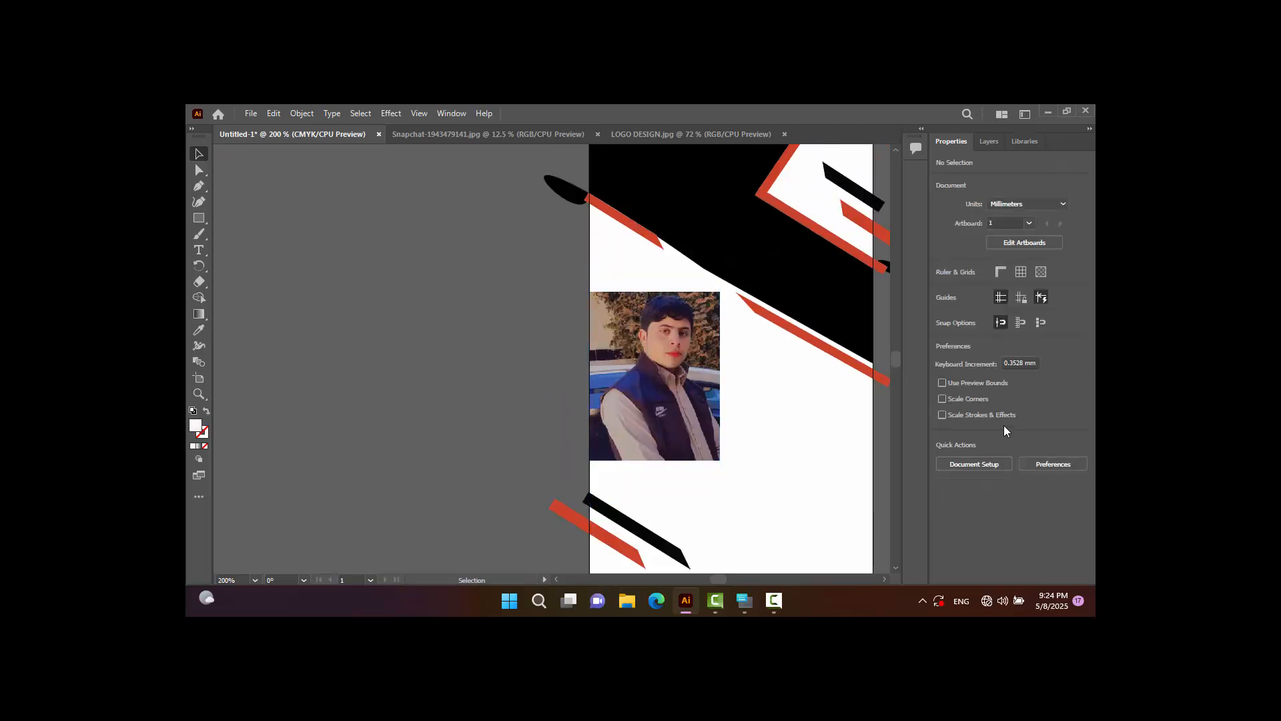
{"action": "scroll", "coordinate": [1007, 431], "scroll_direction": "up", "scroll_amount": 1}
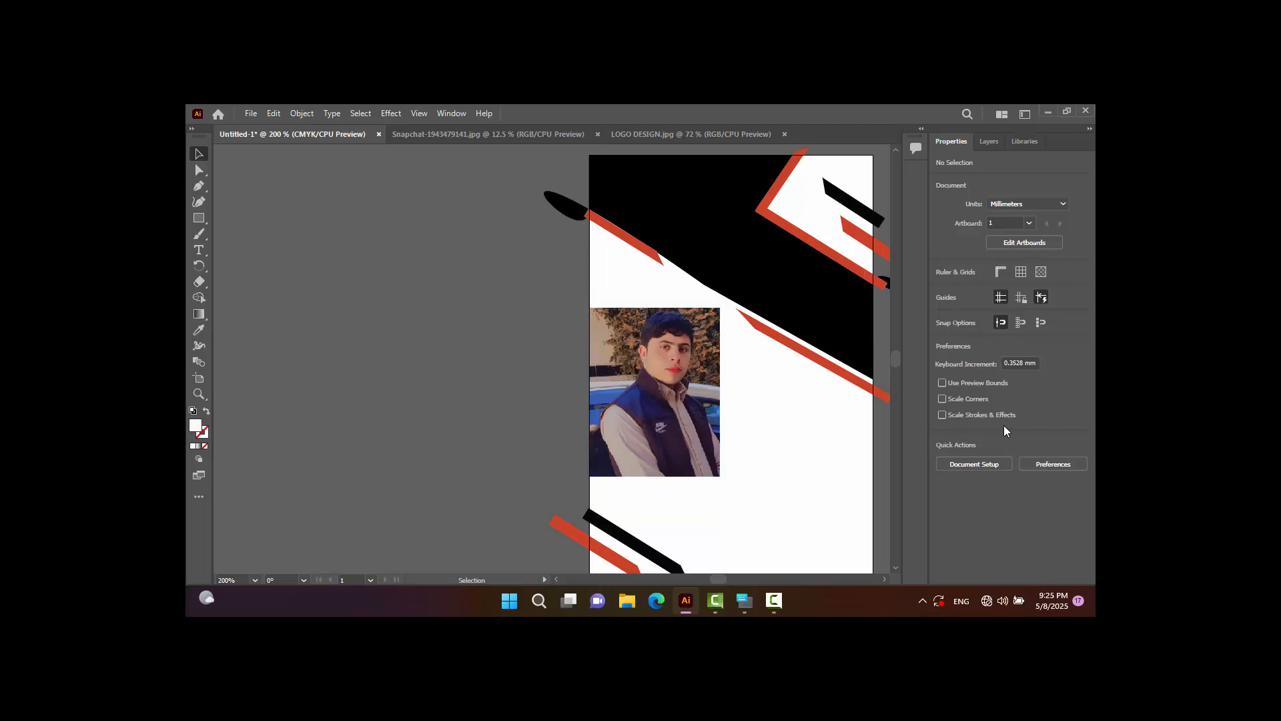
{"action": "key", "text": "ctrl+minus"}
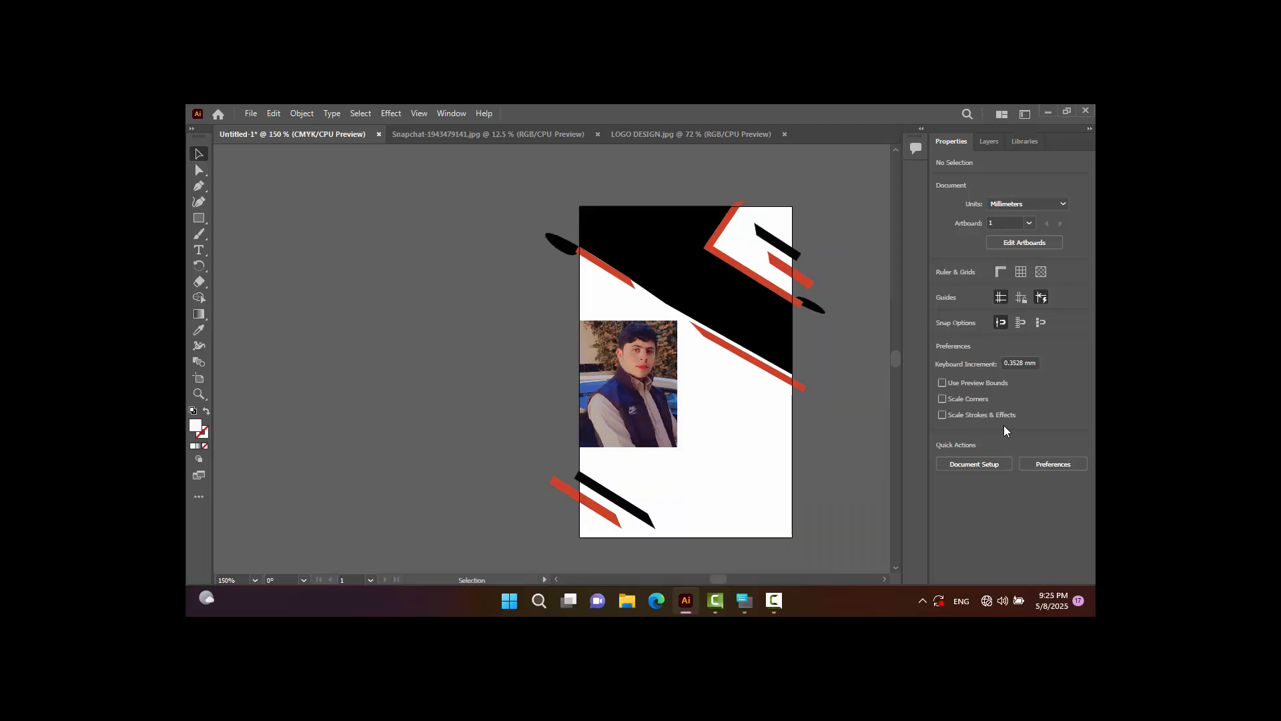
{"action": "left_click_drag", "start_coordinate": [666, 402], "coordinate": [504, 343]}
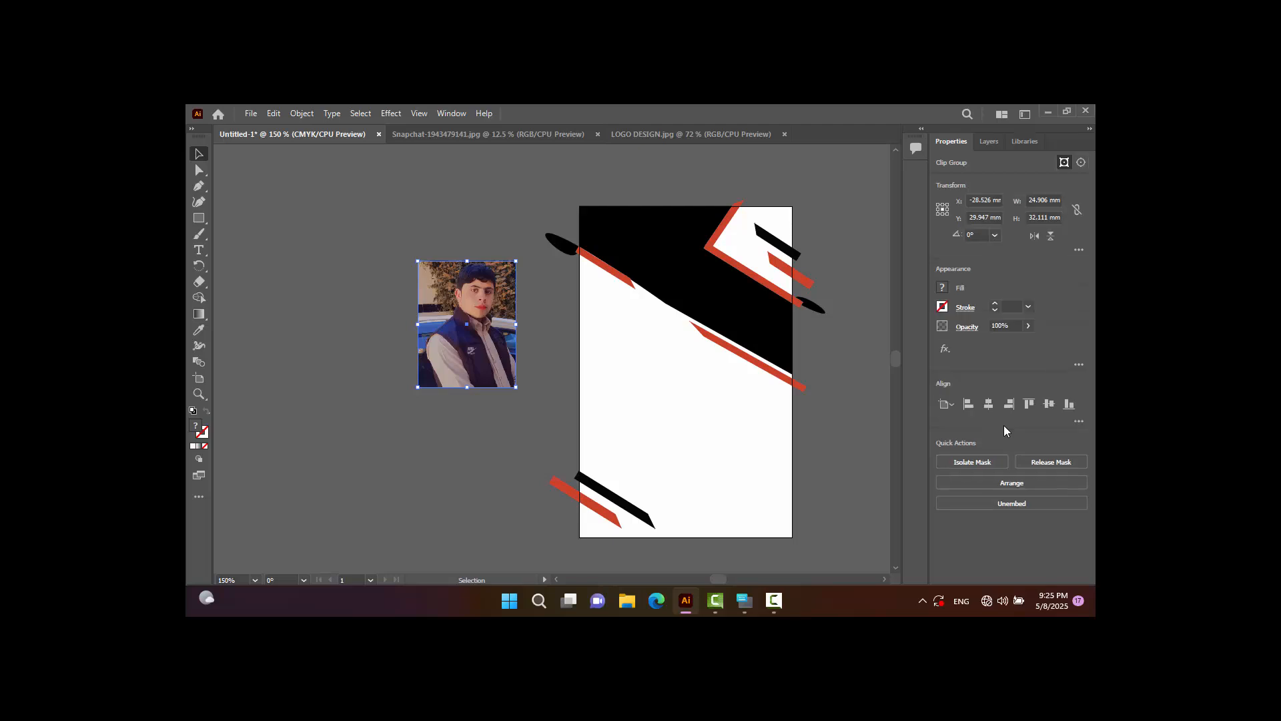
Draw a circle about 24.5 mm in diameter near the artboard's middle with a white fill and 1 pt black stroke.
{"action": "left_click_drag", "start_coordinate": [199, 218], "coordinate": [244, 234]}
{"action": "left_click_drag", "start_coordinate": [588, 337], "coordinate": [674, 422]}
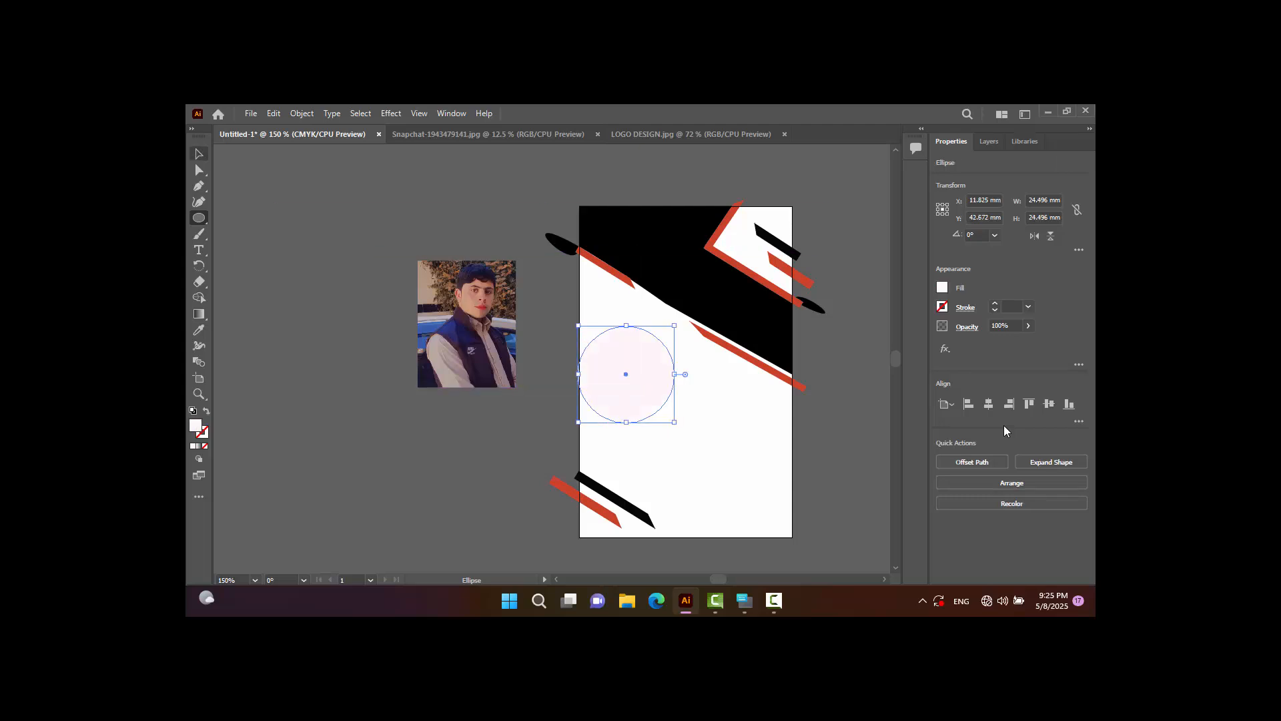
{"action": "key", "text": "v"}
{"action": "left_click_drag", "start_coordinate": [665, 346], "coordinate": [708, 373]}
{"action": "key", "text": "d"}
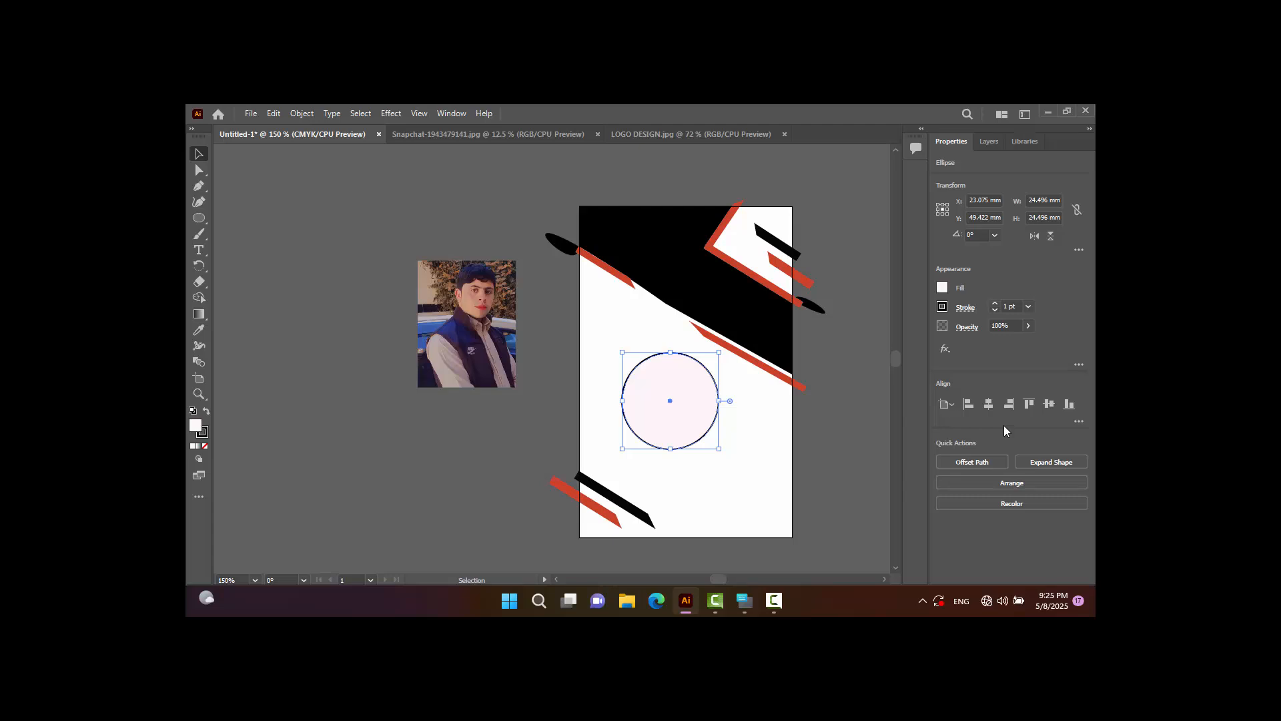
{"action": "key", "text": "ctrl+shift+a"}
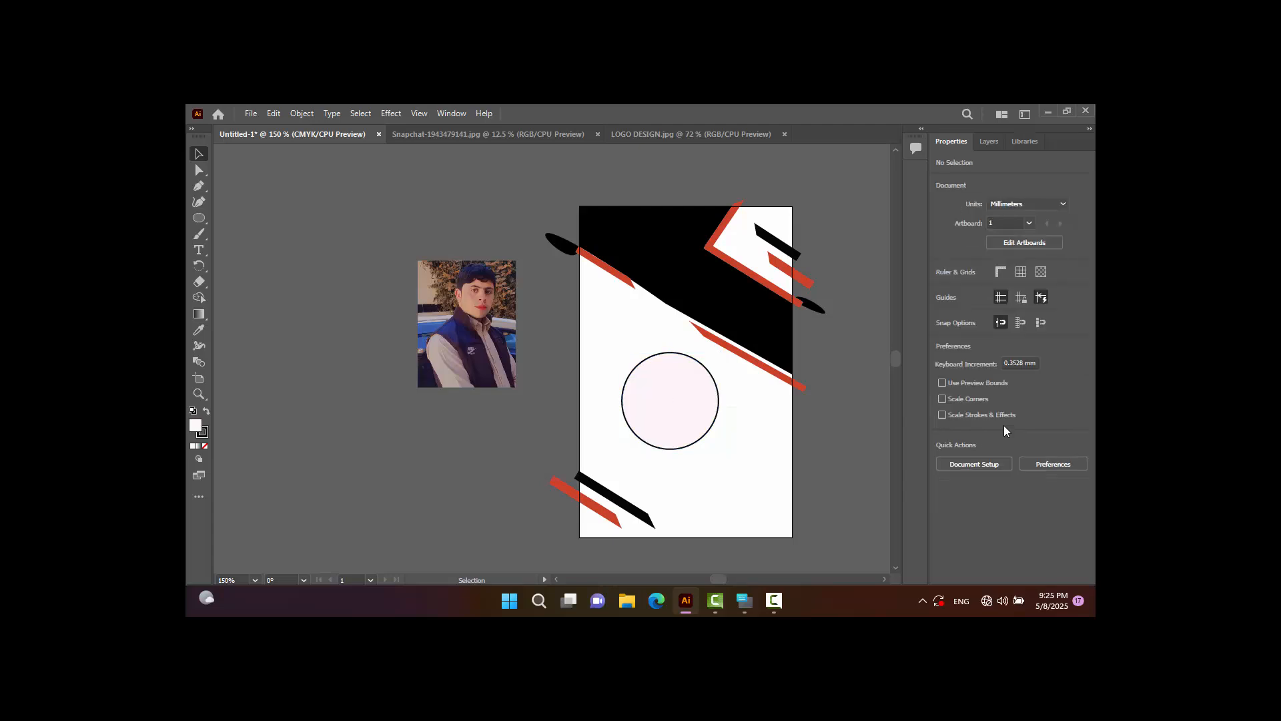
Bring the JQ logo from LOGO DESIGN.jpg into Untitled-1 and place it so it overlaps one edge of the circle.
{"action": "key", "text": "ctrl+shift+Tab"}
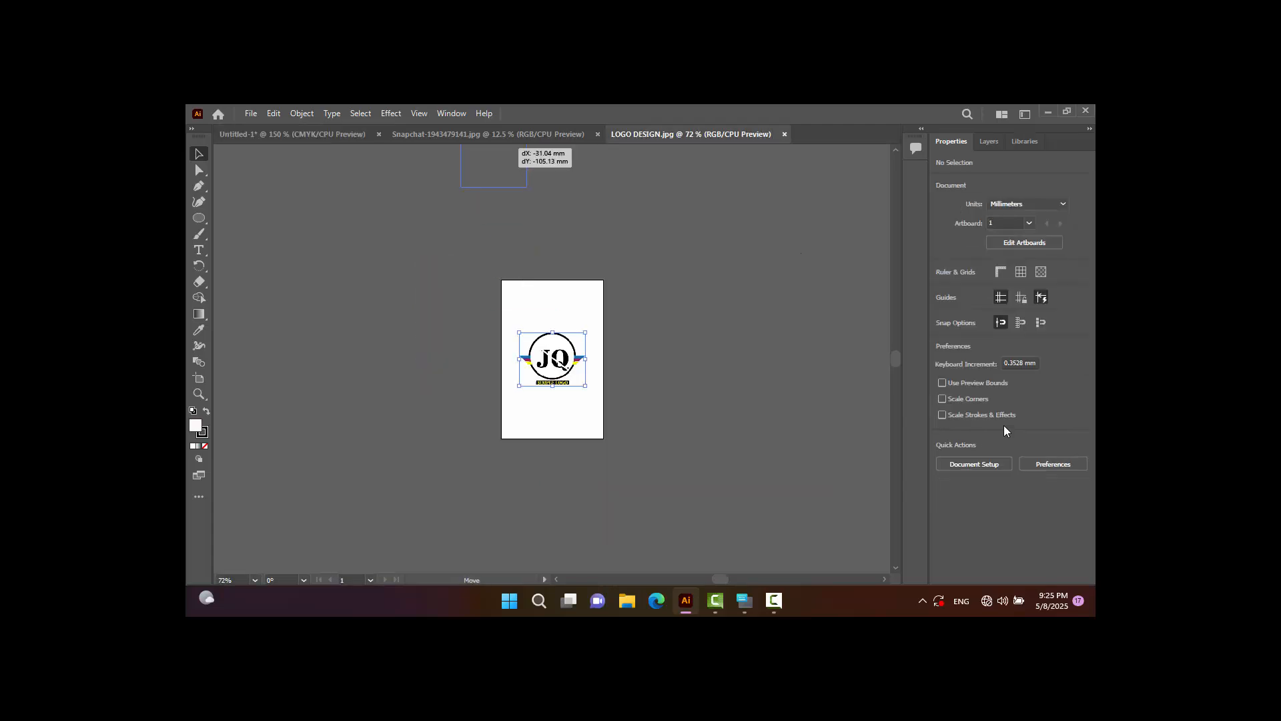
{"action": "key", "text": "ctrl+shift+Tab"}
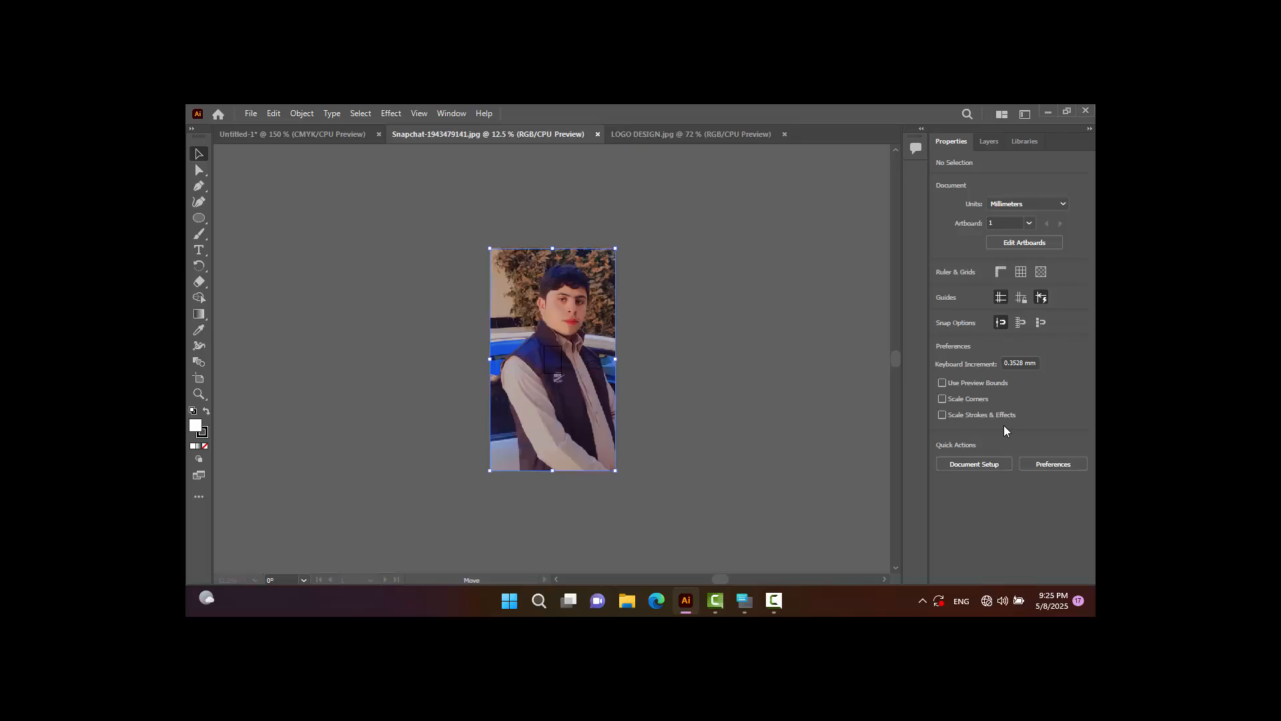
{"action": "key", "text": "ctrl+shift+Tab"}
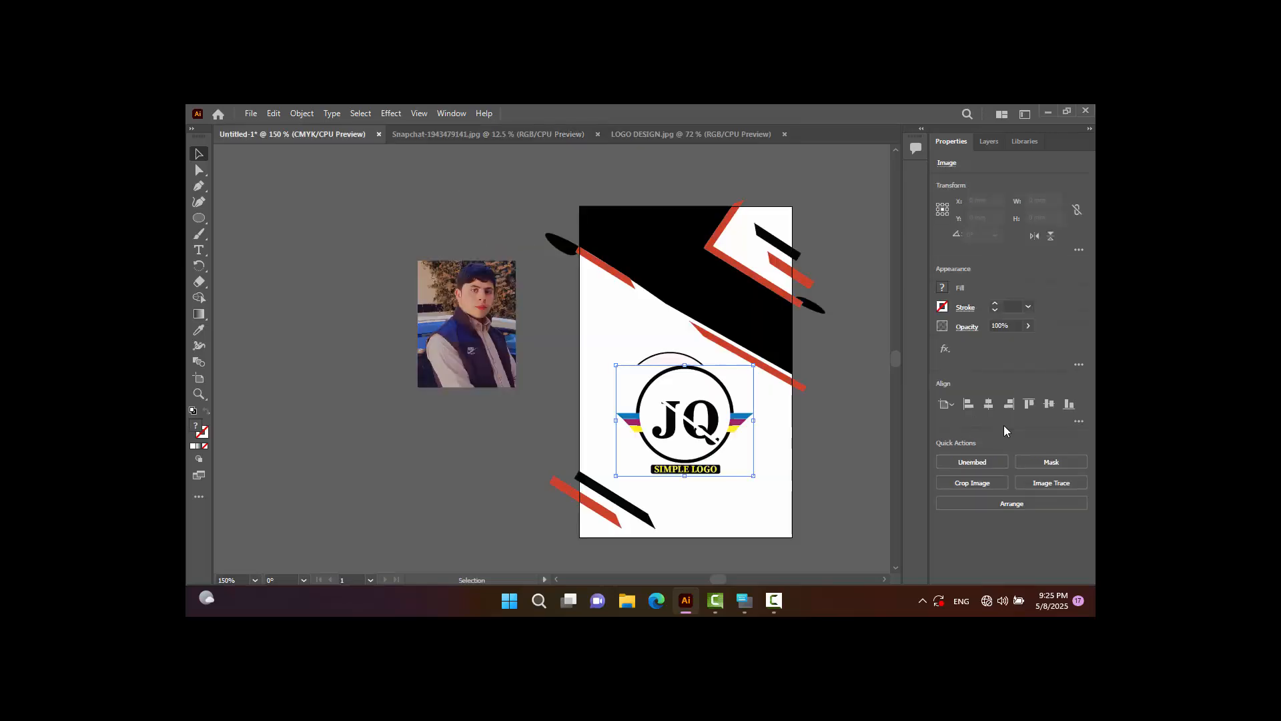
{"action": "left_click_drag", "start_coordinate": [717, 407], "coordinate": [786, 385]}
Bring the circle to the front and make a clipping mask from it and the JQ logo.
{"action": "right_click", "coordinate": [657, 408]}
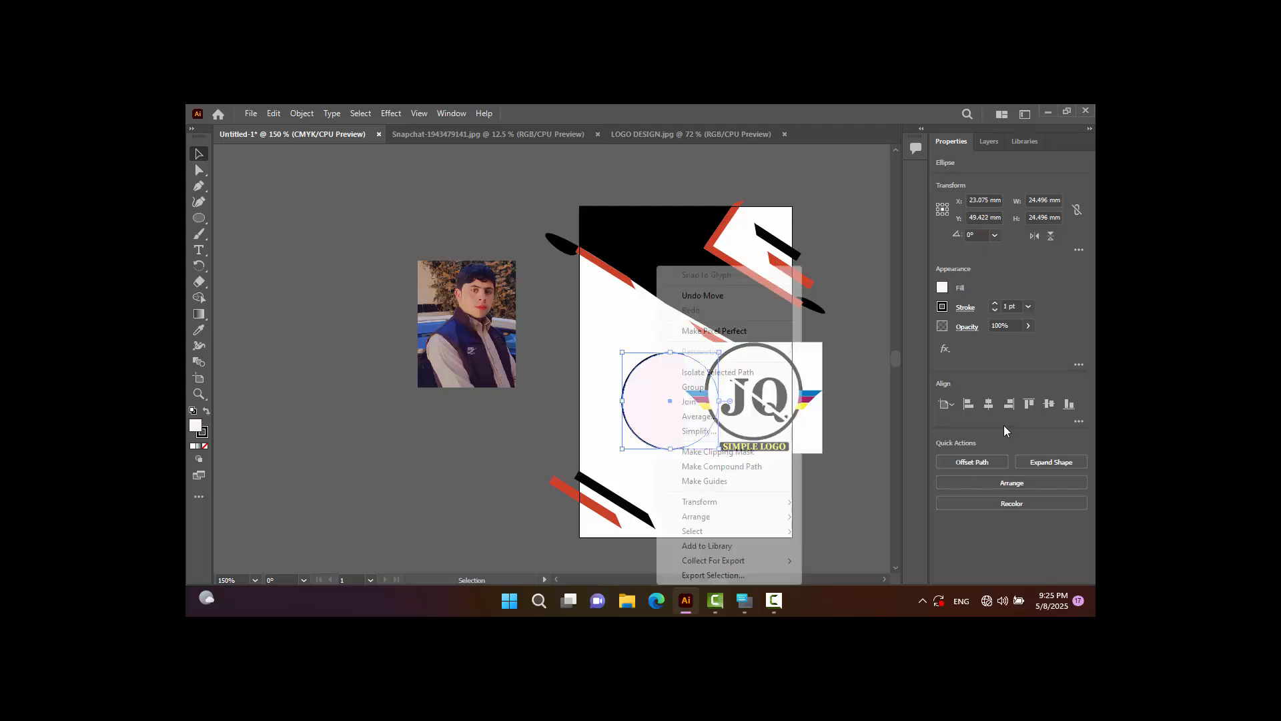
{"action": "mouse_move", "coordinate": [707, 516]}
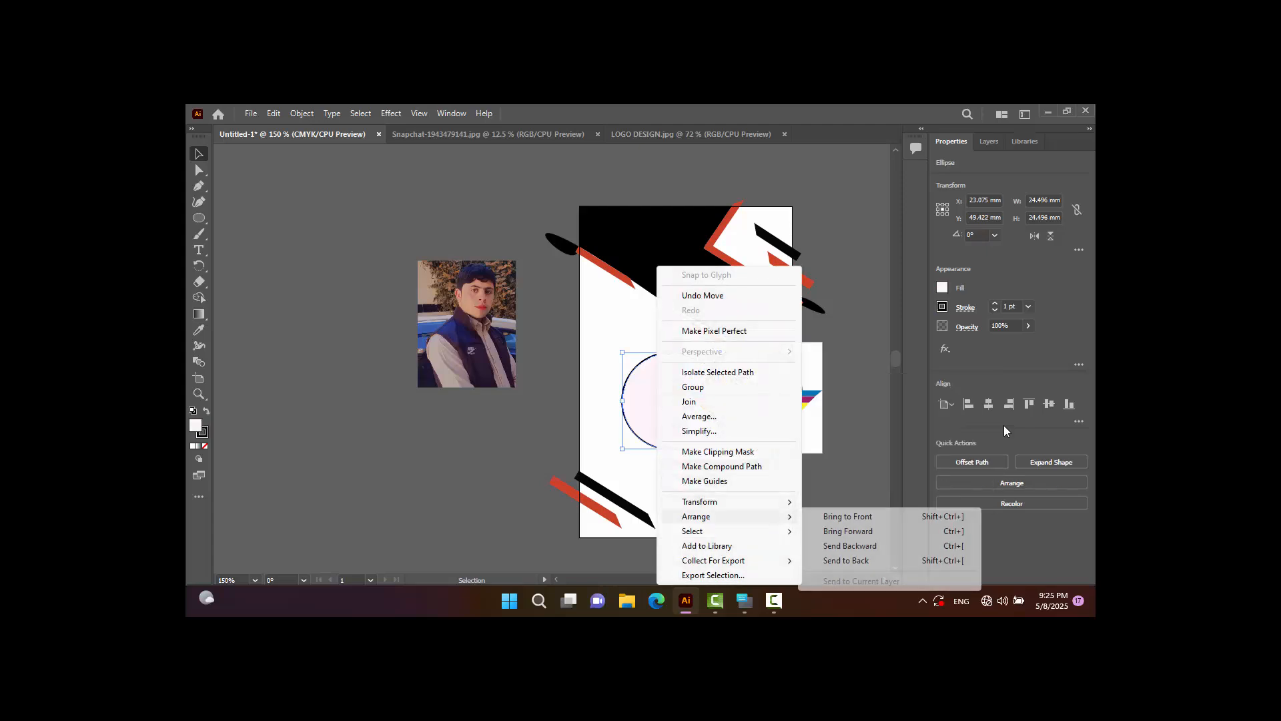
{"action": "left_click", "coordinate": [848, 516]}
{"action": "left_click", "coordinate": [761, 401], "text": "shift"}
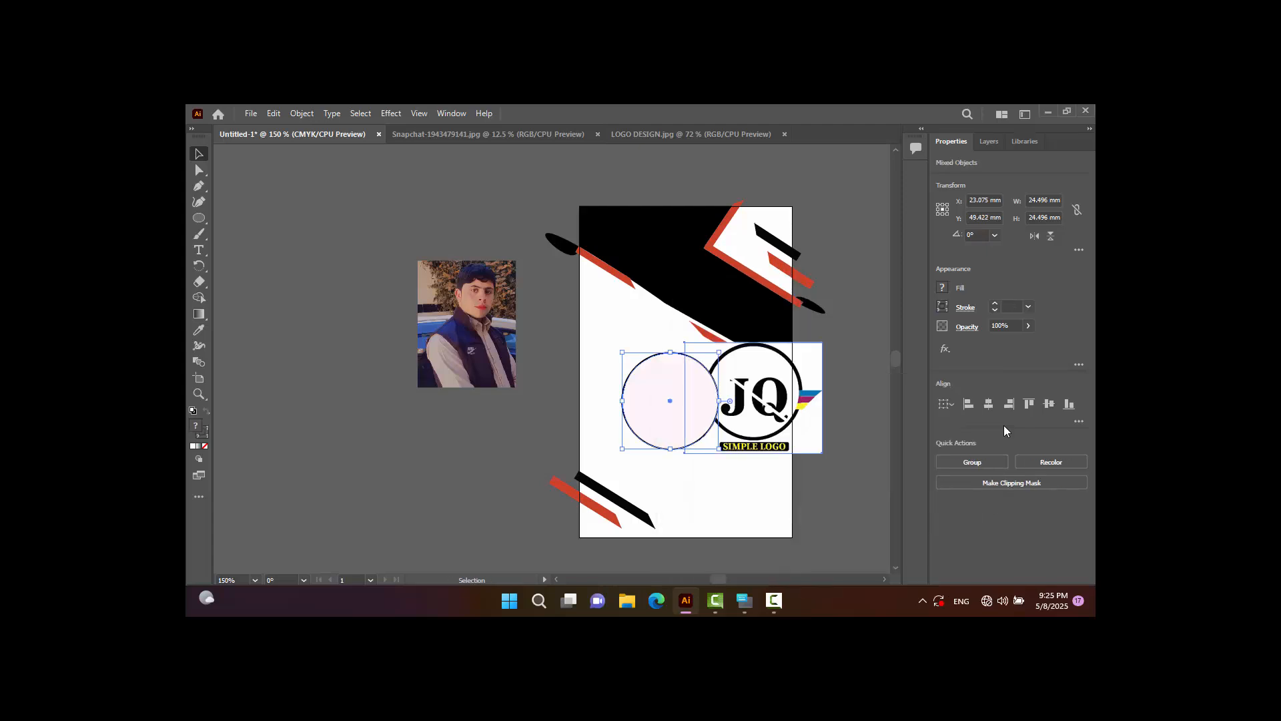
{"action": "right_click", "coordinate": [692, 403]}
{"action": "left_click", "coordinate": [764, 297]}
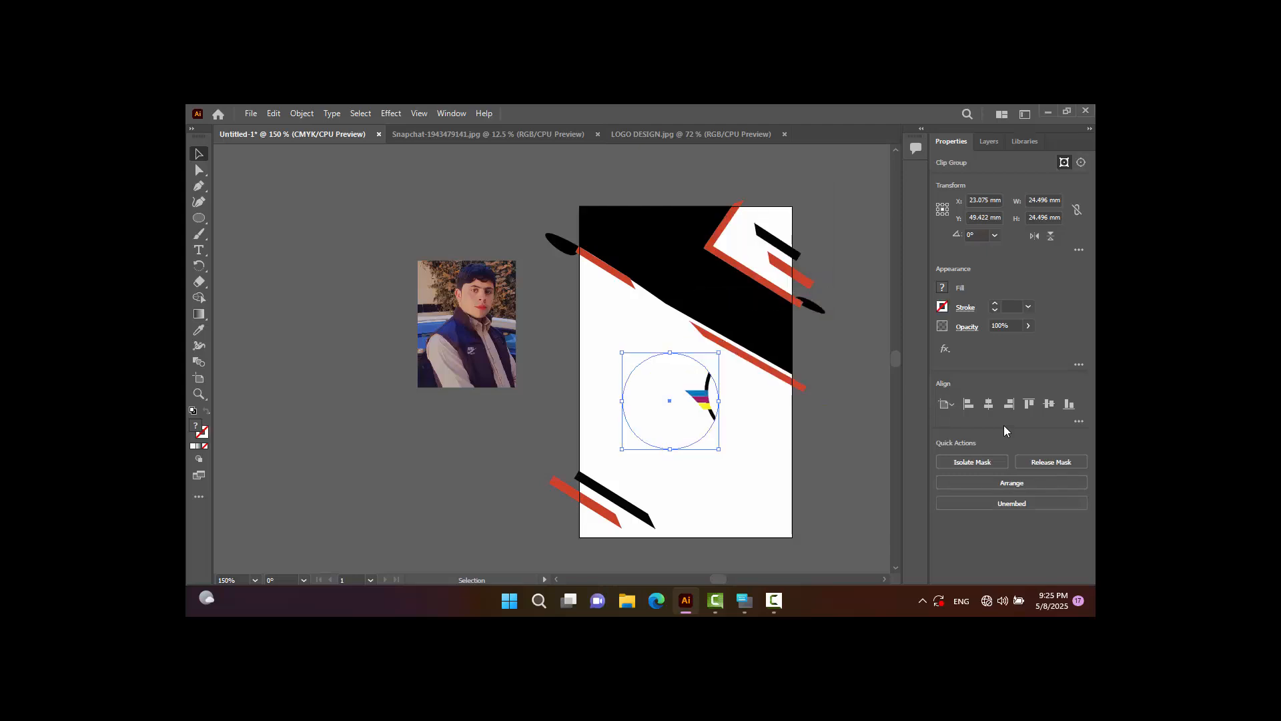
Move the logo image inside the clip group so its JQ letters sit within the circular mask.
{"action": "double_click", "coordinate": [708, 390]}
{"action": "left_click_drag", "start_coordinate": [708, 391], "coordinate": [633, 393]}
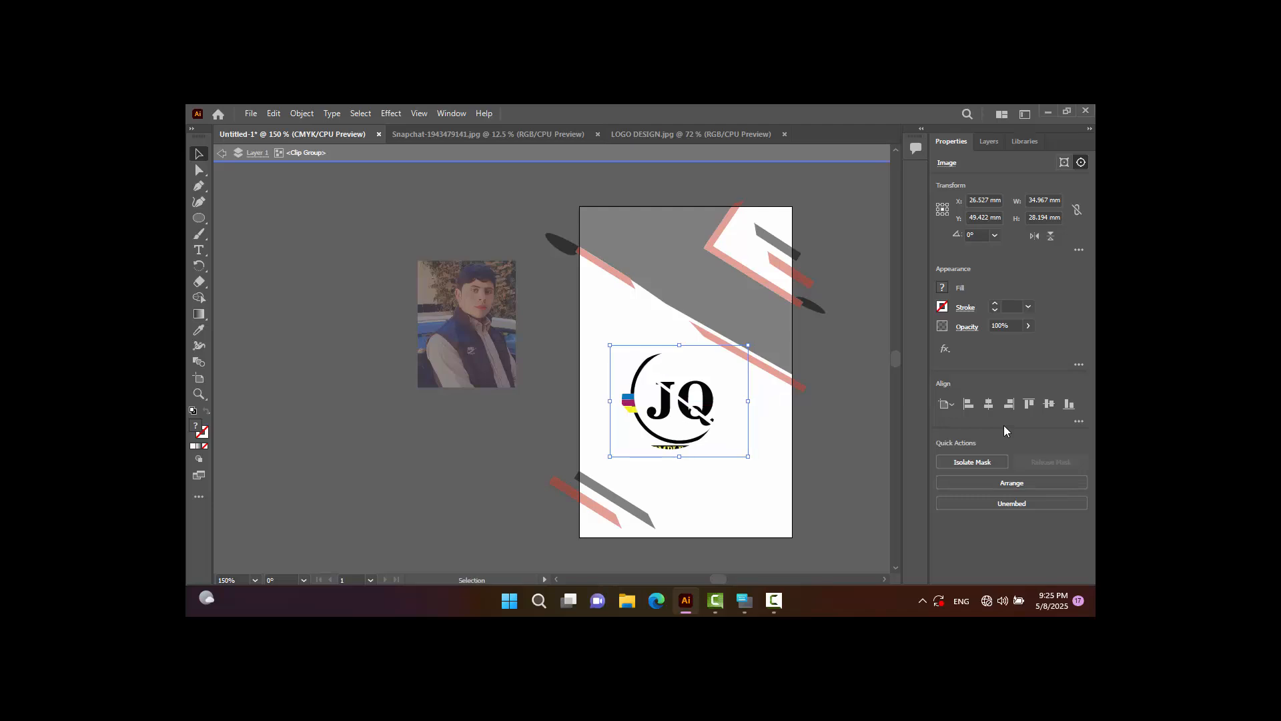
{"action": "double_click", "coordinate": [743, 493]}
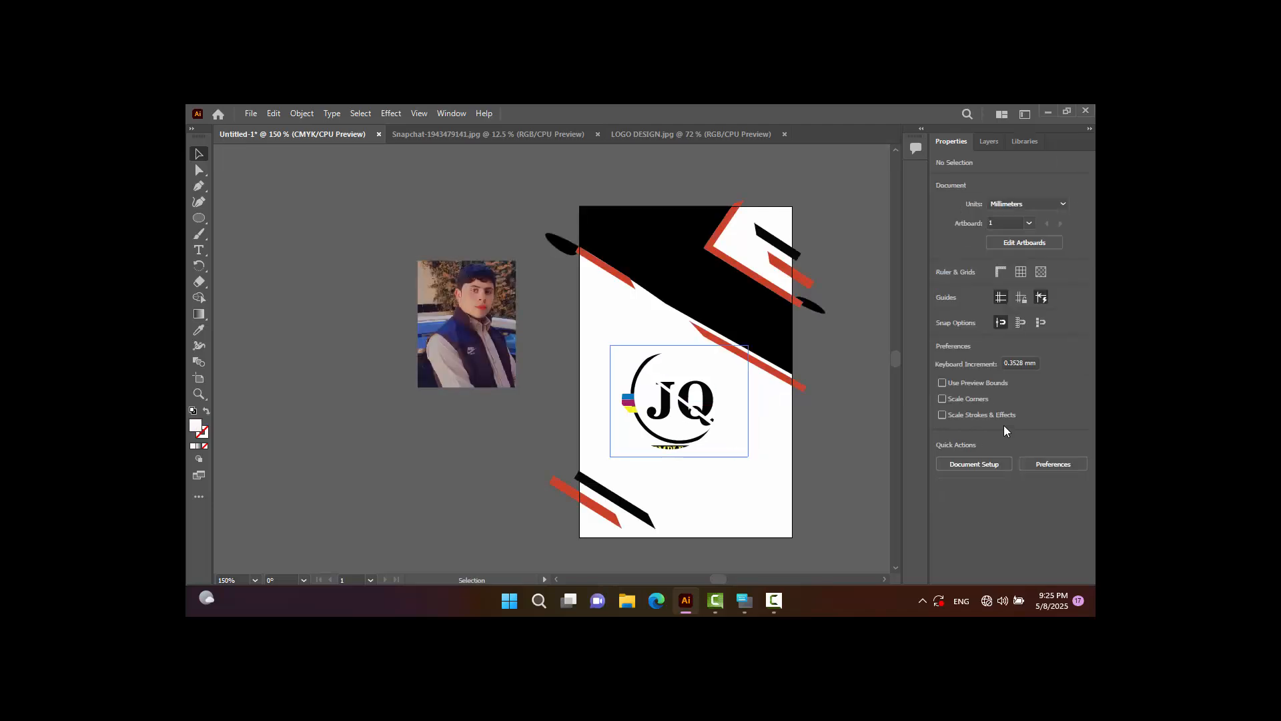
Apply a white FFFFFF fill to the circular logo clip group.
{"action": "left_click", "coordinate": [689, 404]}
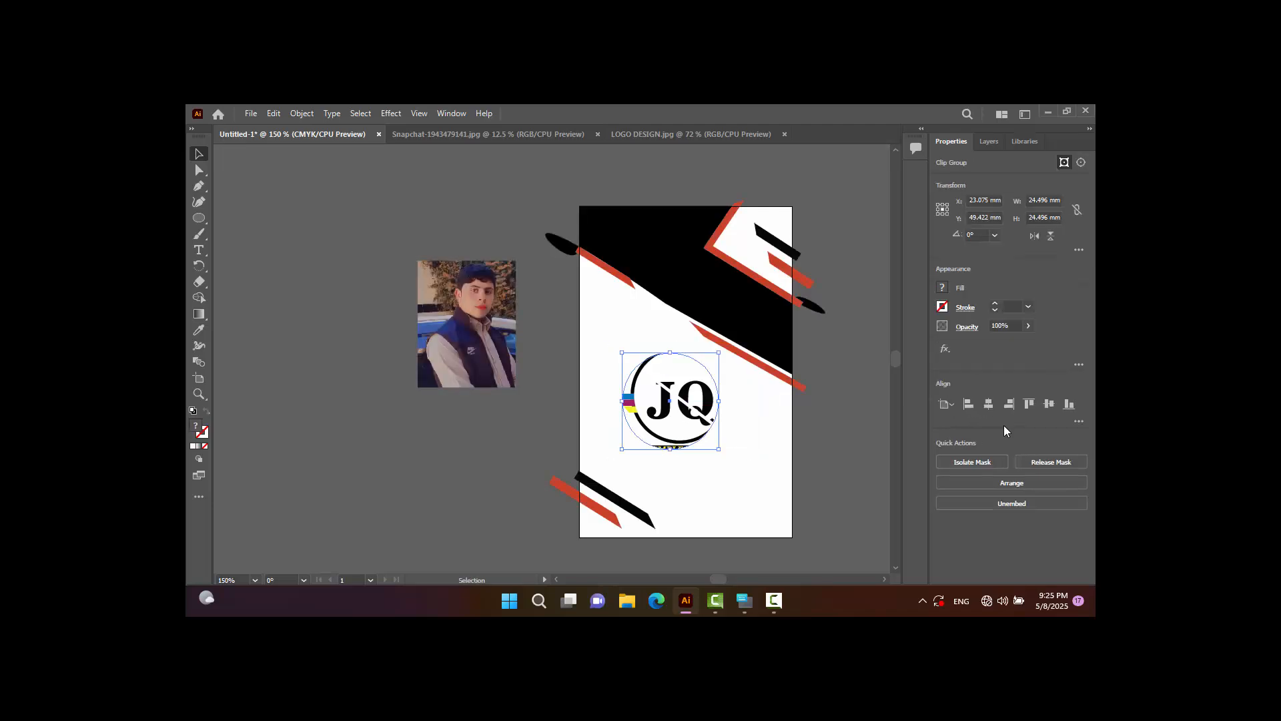
{"action": "double_click", "coordinate": [195, 425]}
{"action": "left_click_drag", "start_coordinate": [785, 279], "coordinate": [750, 229]}
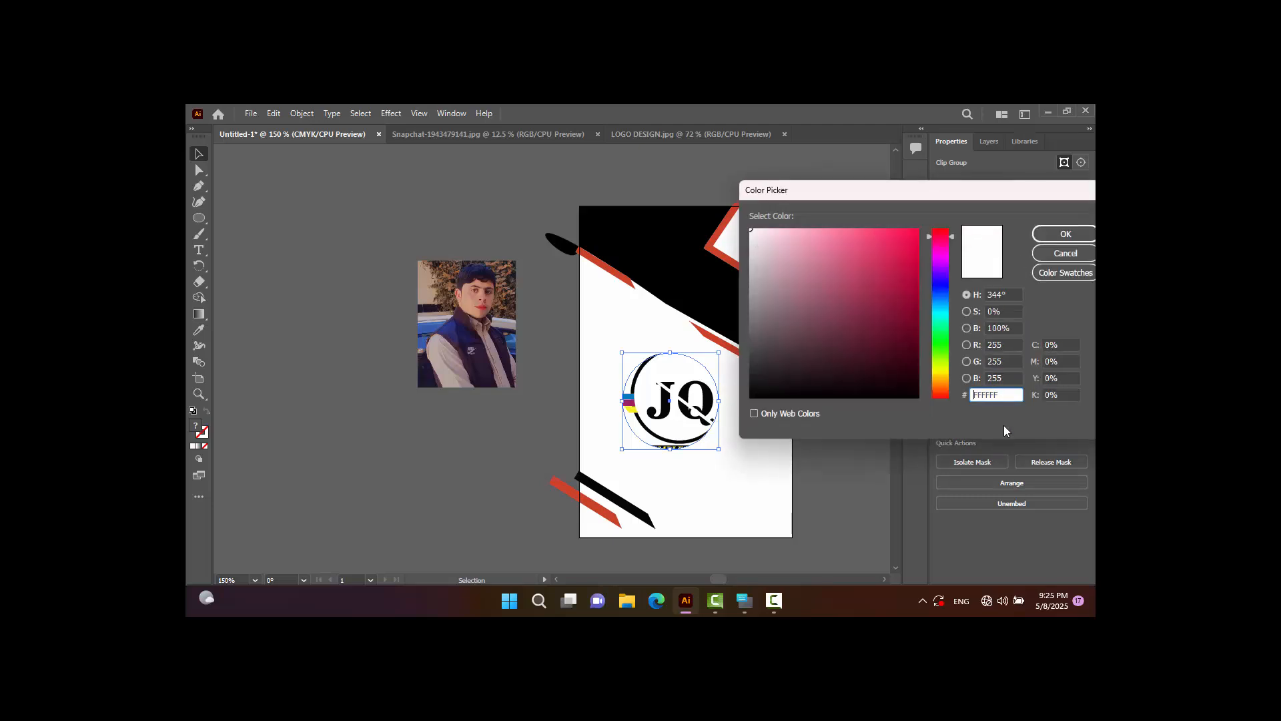
{"action": "left_click", "coordinate": [1066, 233]}
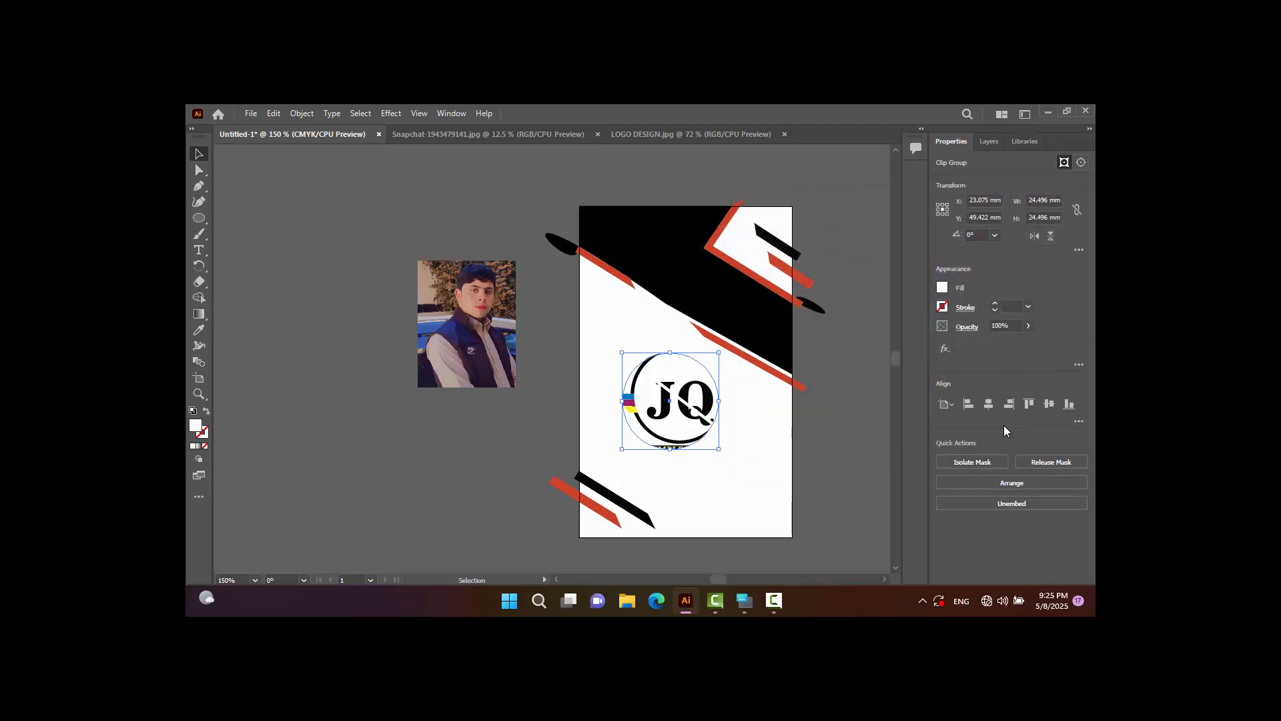
{"action": "left_click", "coordinate": [843, 431]}
Scale the logo image inside the circular mask down to about 21.2 by 17.09 mm and nudge it toward the circle's centre.
{"action": "double_click", "coordinate": [689, 405]}
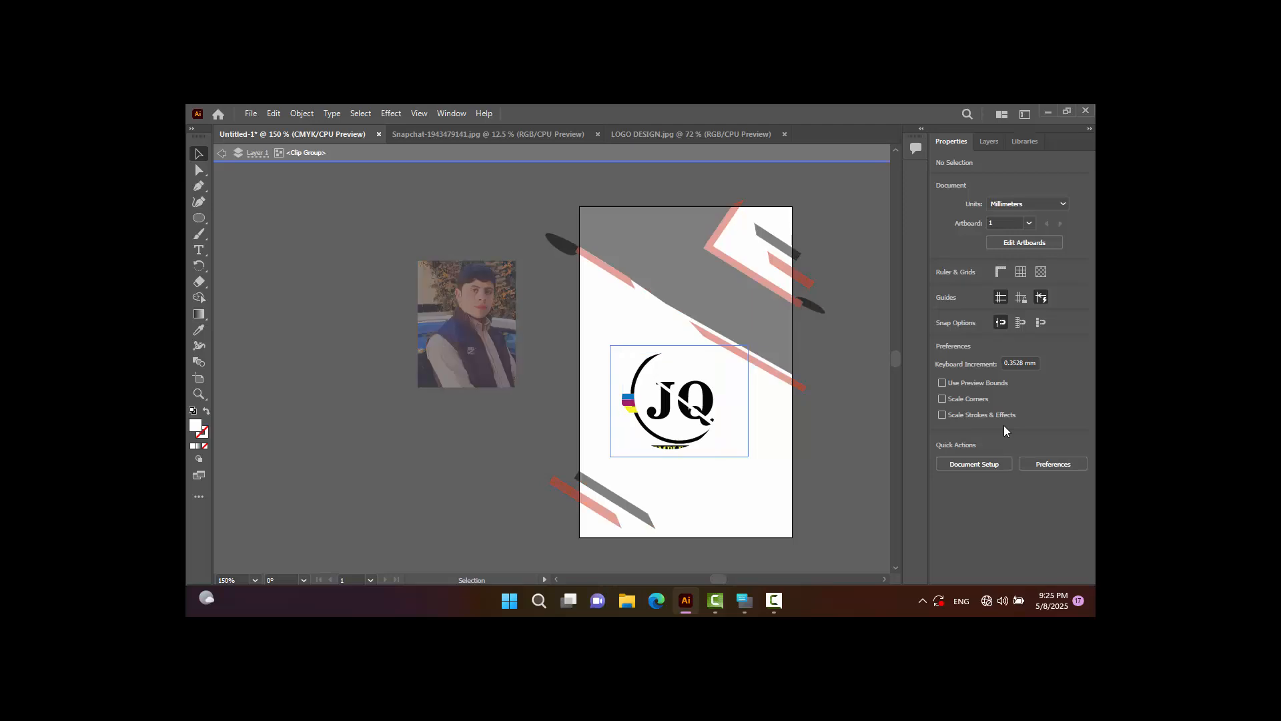
{"action": "double_click", "coordinate": [688, 404]}
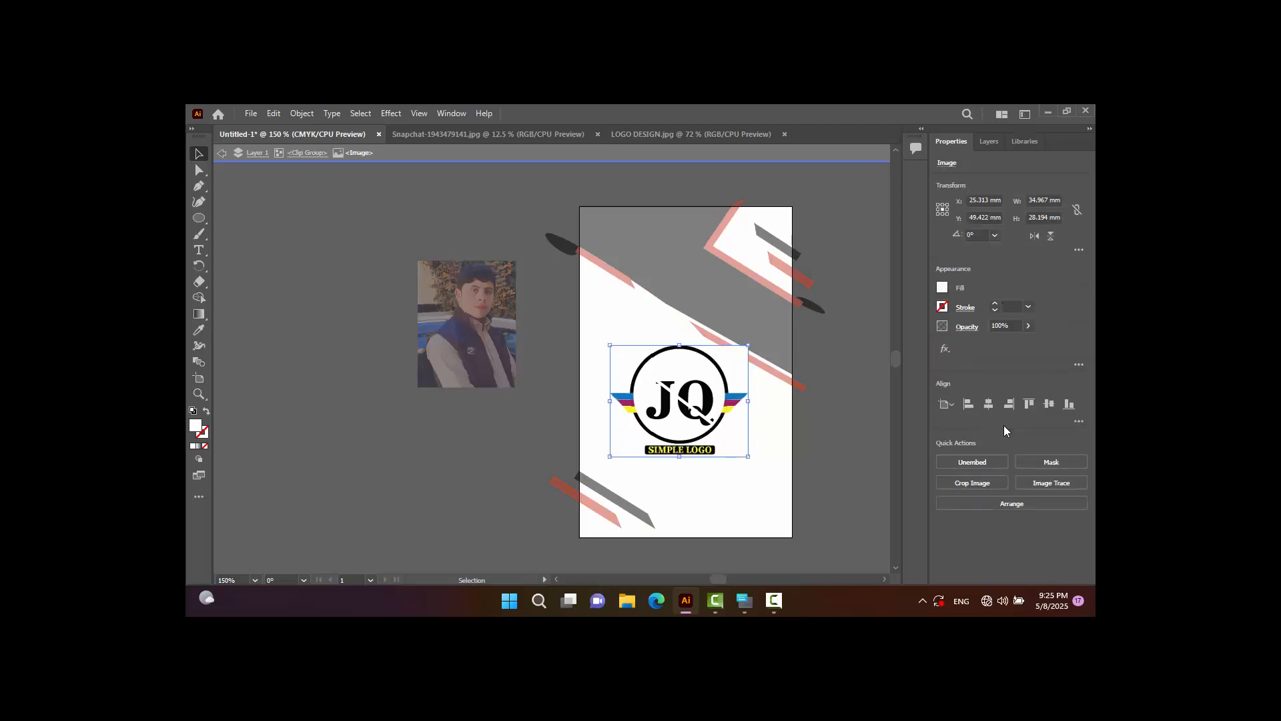
{"action": "left_click_drag", "start_coordinate": [748, 457], "coordinate": [724, 440]}
{"action": "key", "text": "Escape"}
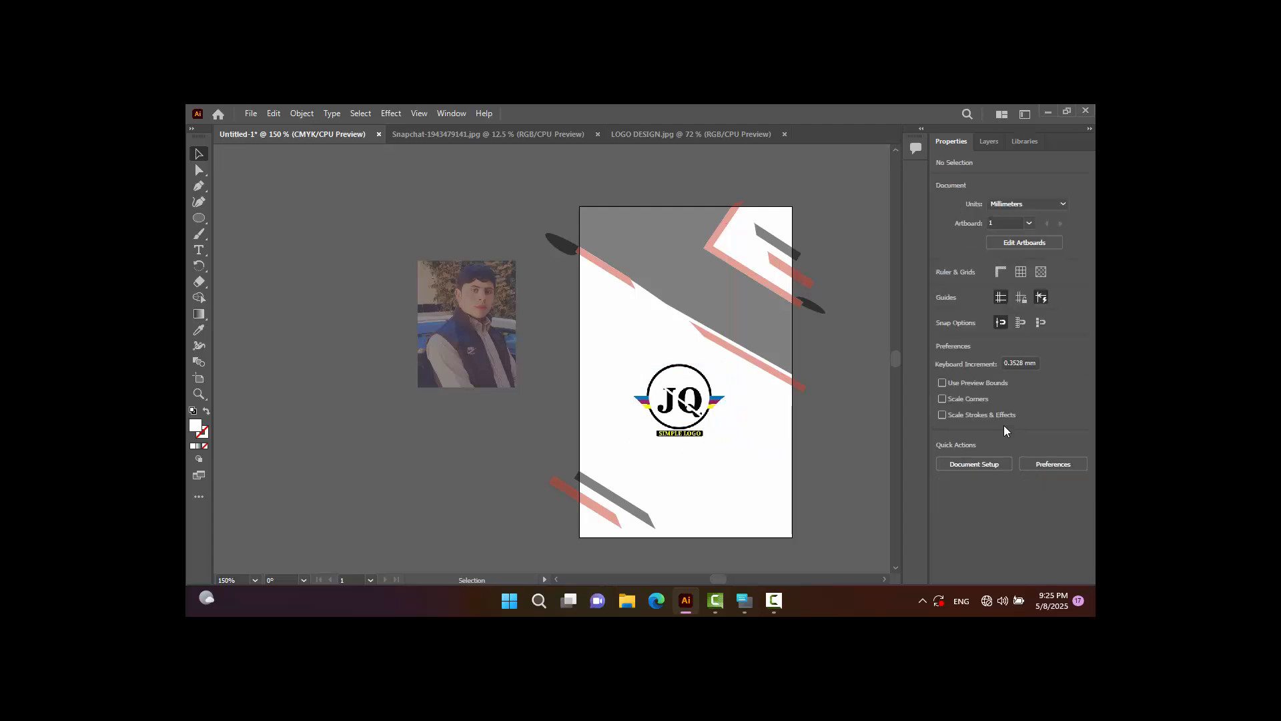
{"action": "double_click", "coordinate": [708, 406]}
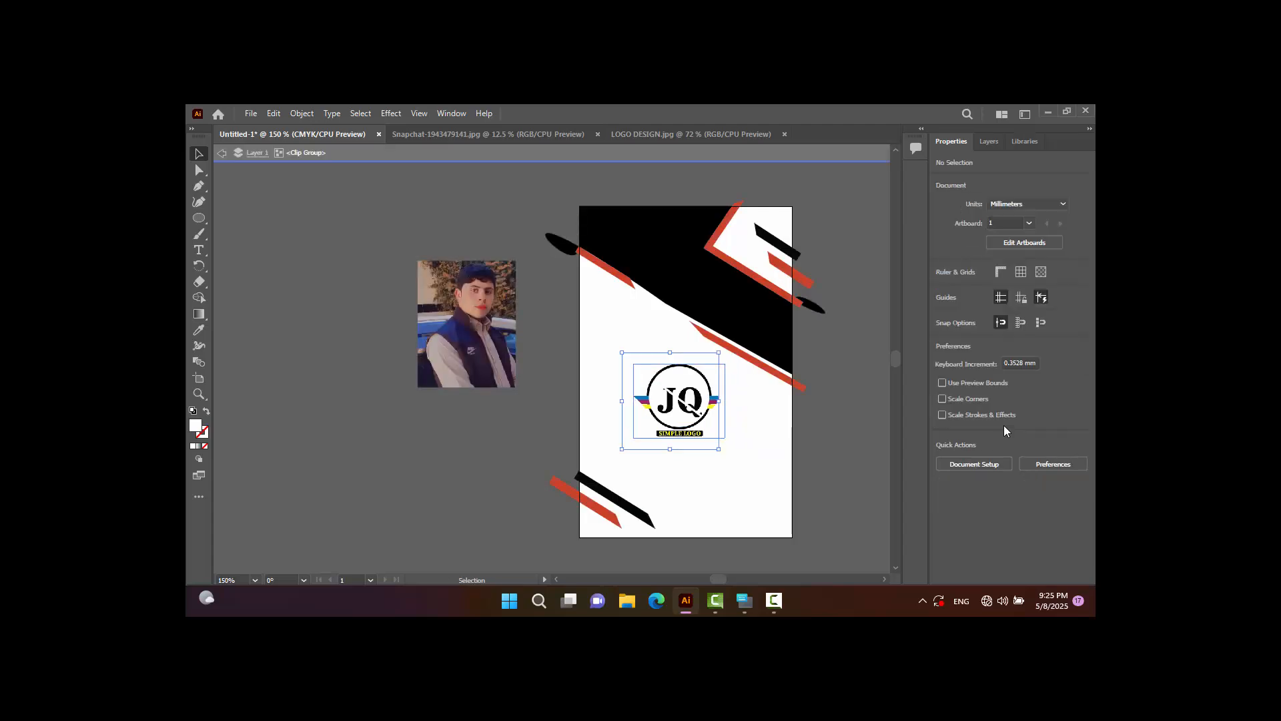
{"action": "left_click_drag", "start_coordinate": [721, 438], "coordinate": [725, 435]}
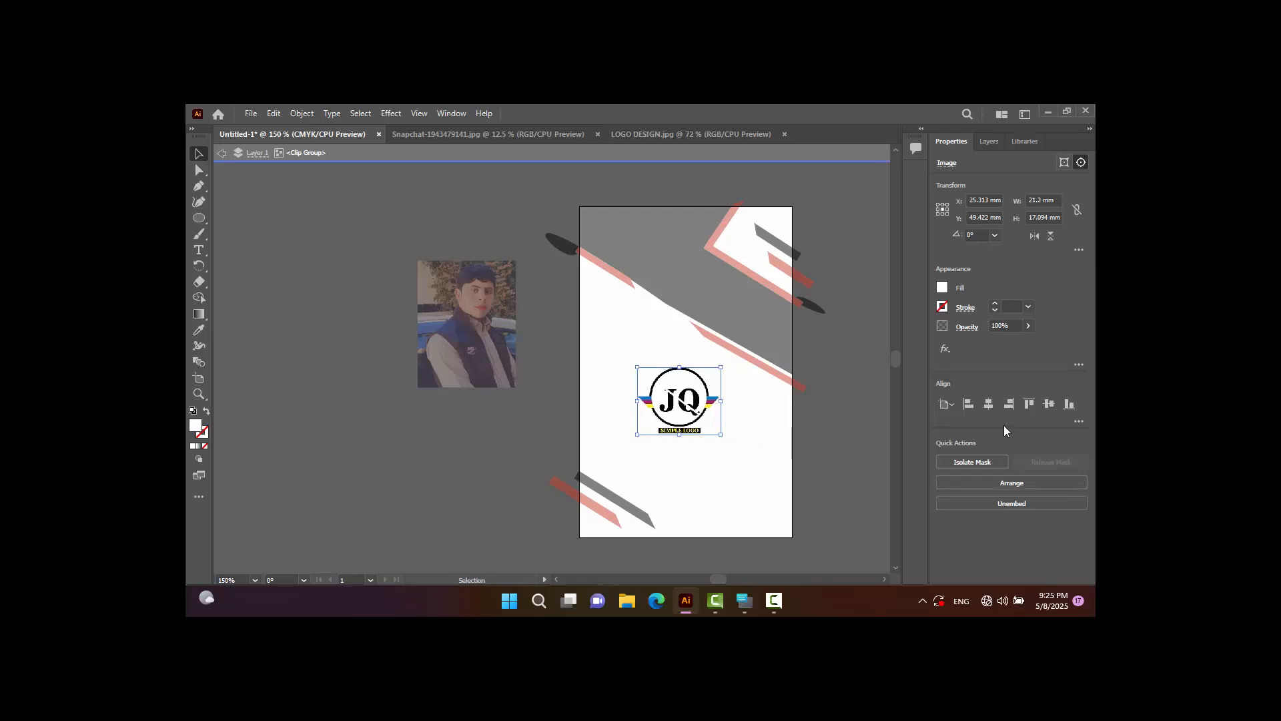
{"action": "key", "text": "Left"}
{"action": "key", "text": "Left"}
{"action": "key", "text": "Escape"}
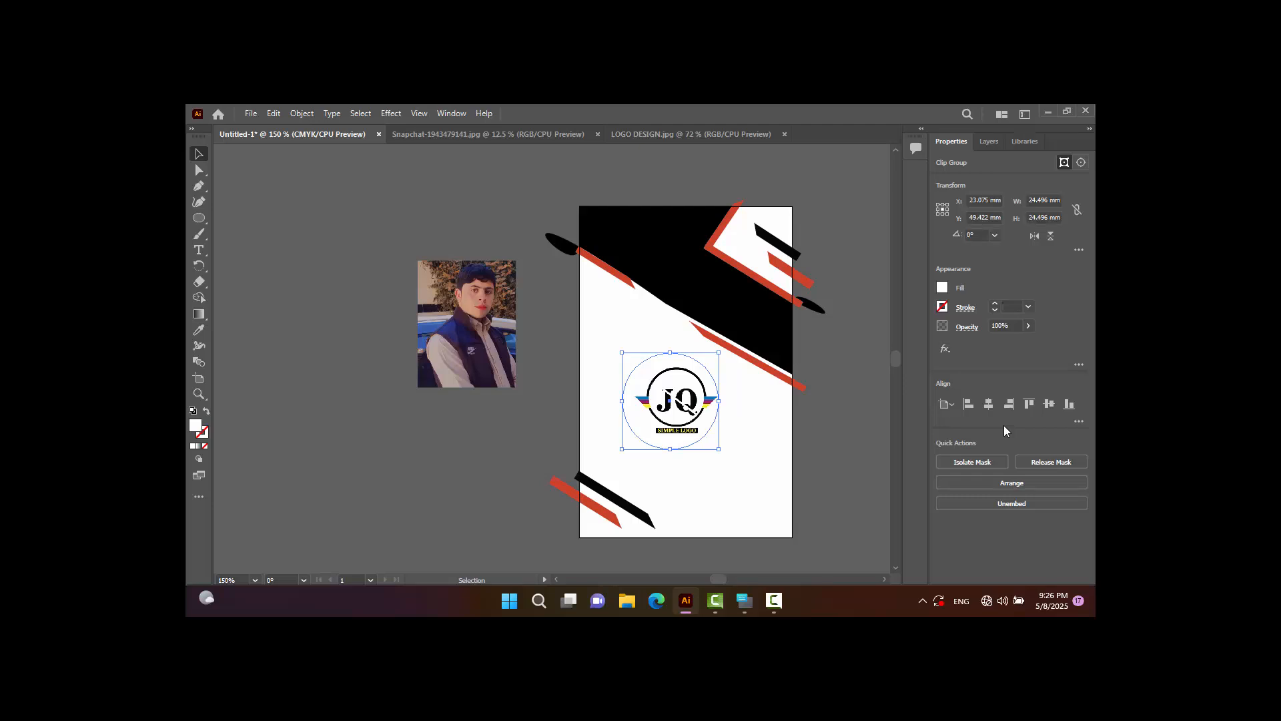
Give the circular logo clip group a 2 pt black stroke.
{"action": "key", "text": "Up"}
{"action": "key", "text": "Up"}
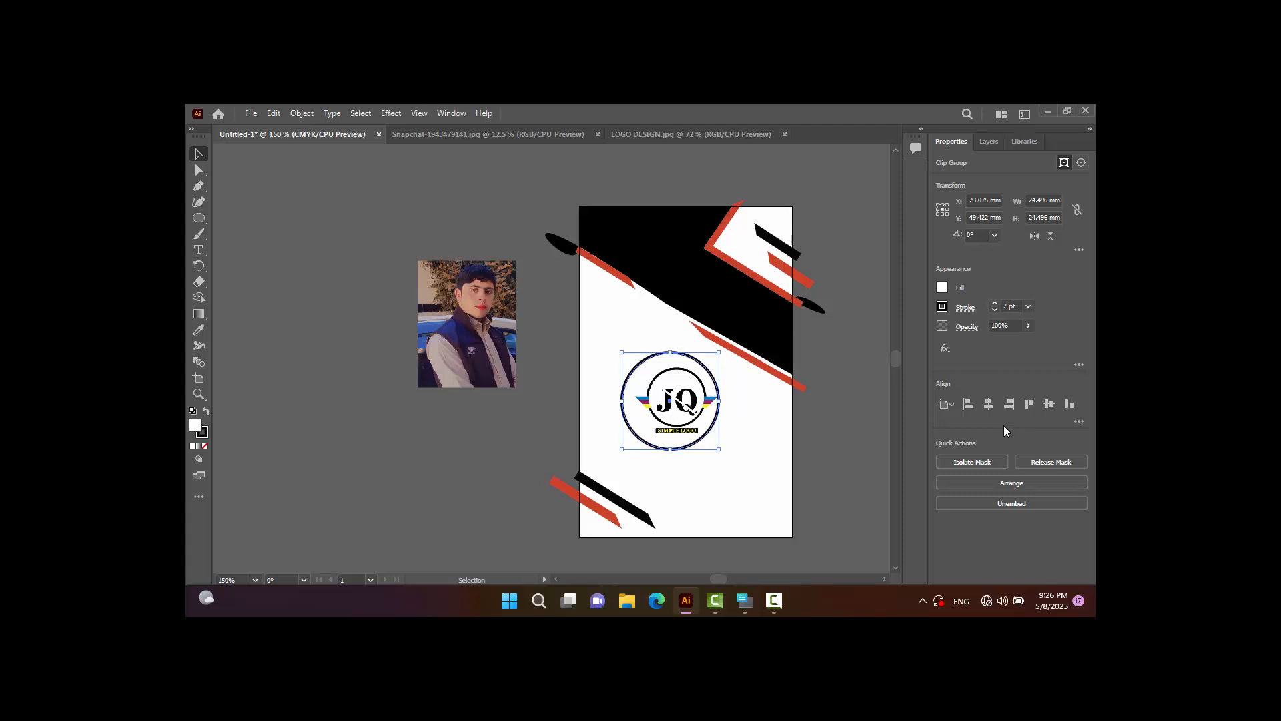
{"action": "key", "text": "ctrl+z"}
{"action": "key", "text": "ctrl+z"}
{"action": "key", "text": "ctrl+z"}
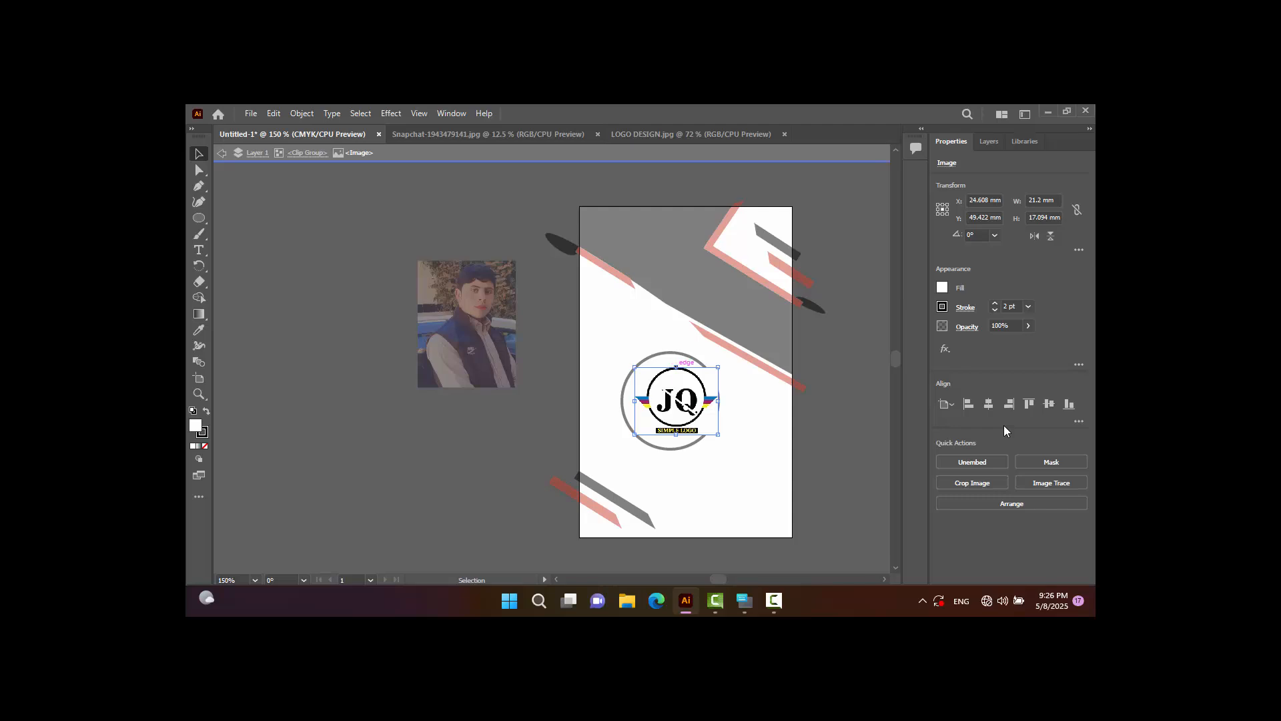
Stretch the logo image inside the circular mask to about 24.37 by 19.98 mm and nudge it upward to centre it.
{"action": "left_click_drag", "start_coordinate": [676, 367], "coordinate": [622, 399]}
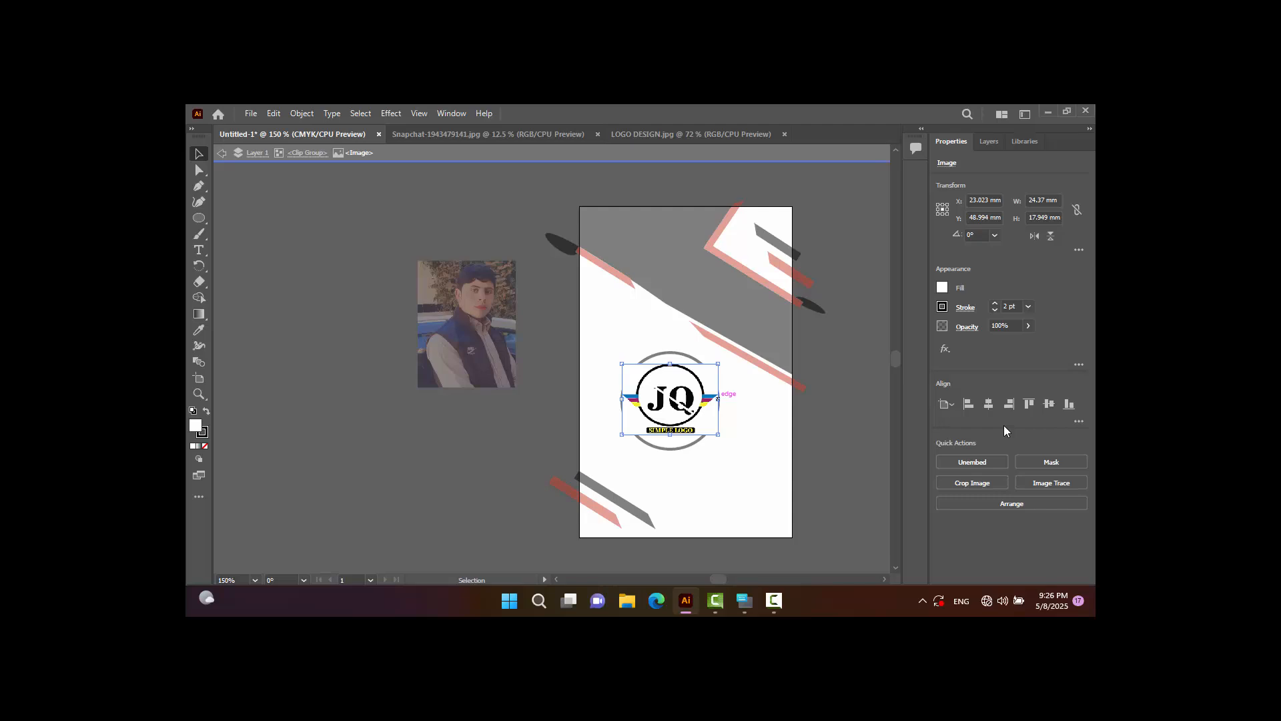
{"action": "left_click_drag", "start_coordinate": [670, 435], "coordinate": [670, 446]}
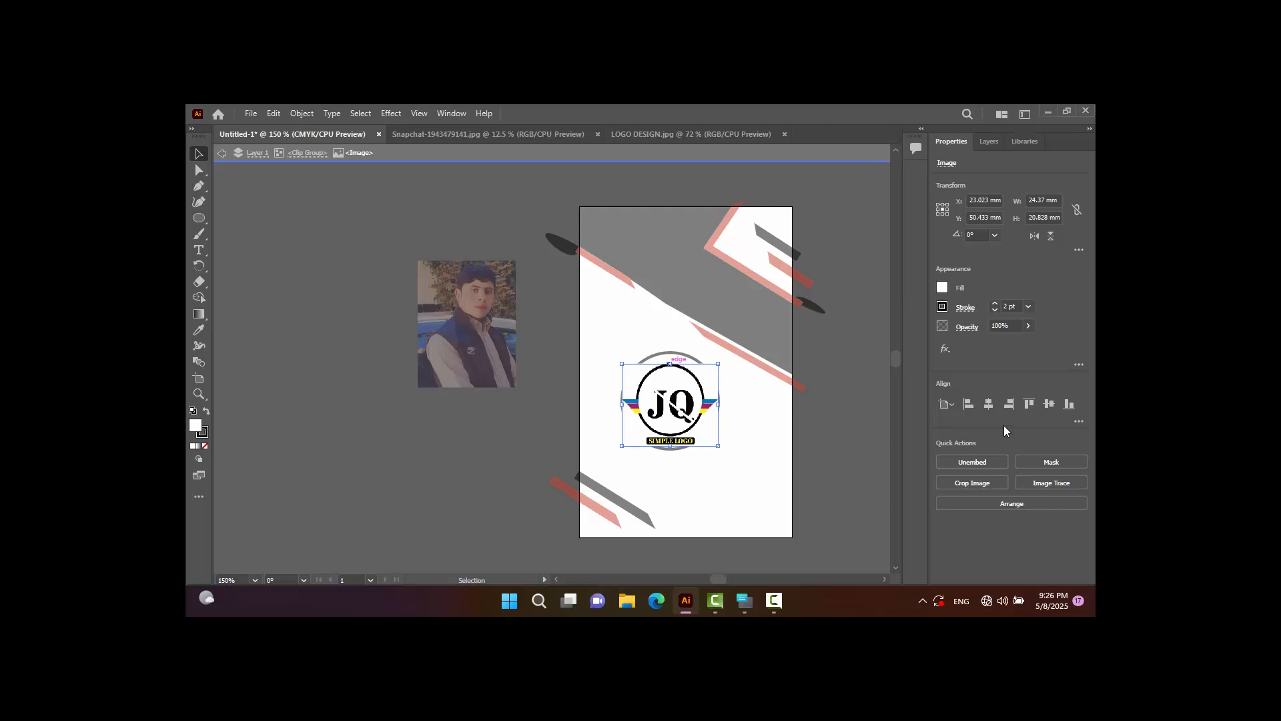
{"action": "left_click_drag", "start_coordinate": [670, 363], "coordinate": [670, 367]}
{"action": "key", "text": "Up"}
{"action": "key", "text": "Up"}
{"action": "key", "text": "Up"}
{"action": "key", "text": "Up"}
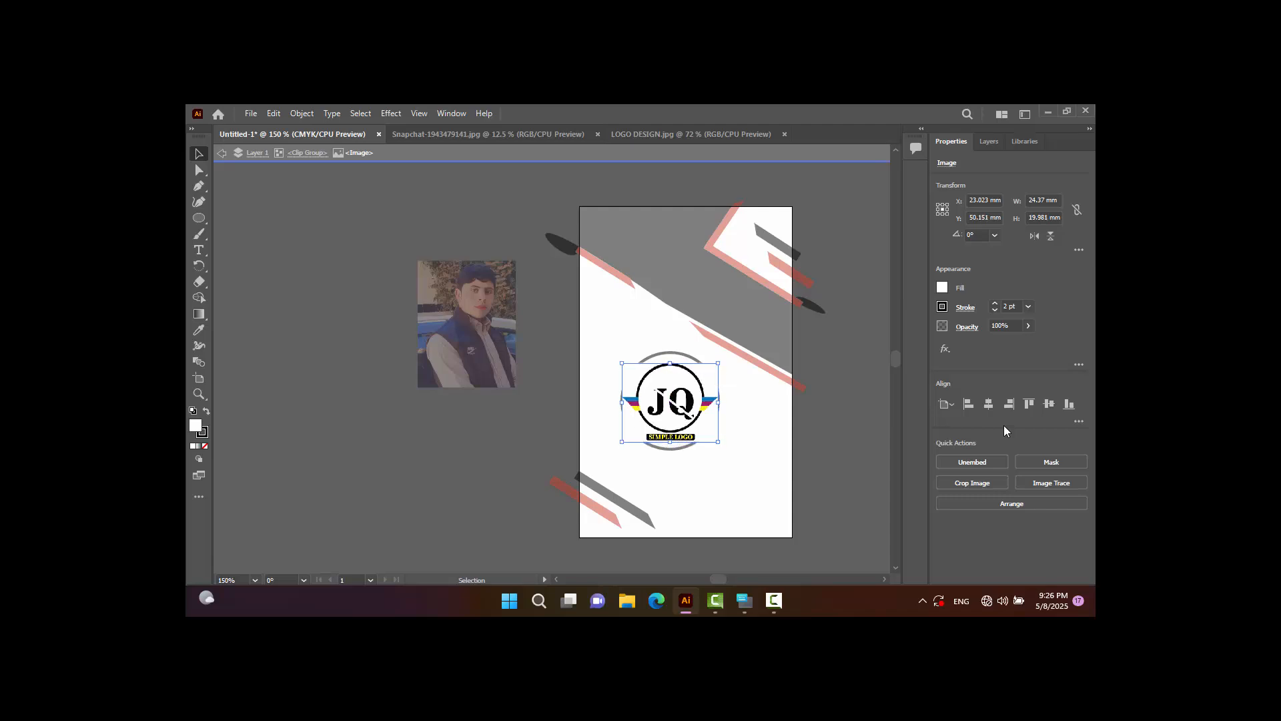
{"action": "key", "text": "Escape"}
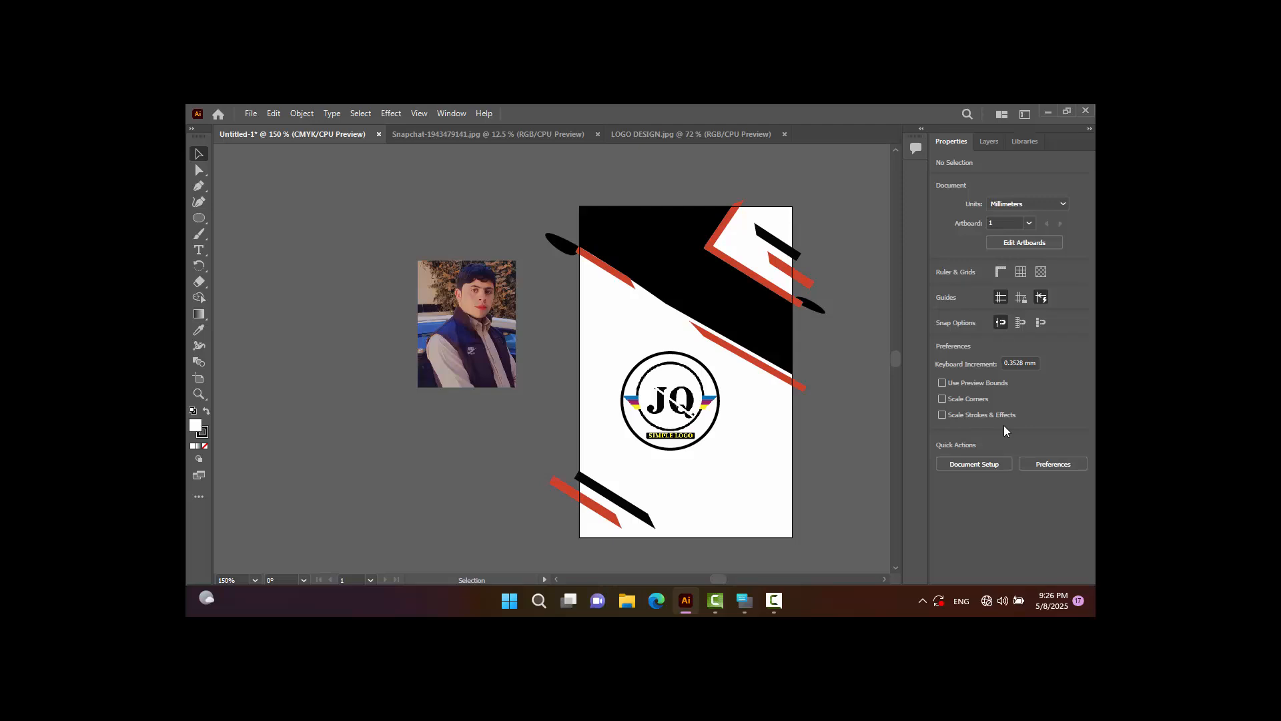
Scale the finished circular logo down slightly and reposition it near the middle of the artboard.
{"action": "left_click_drag", "start_coordinate": [695, 426], "coordinate": [715, 397]}
{"action": "left_click", "coordinate": [760, 460]}
{"action": "left_click", "coordinate": [754, 454]}
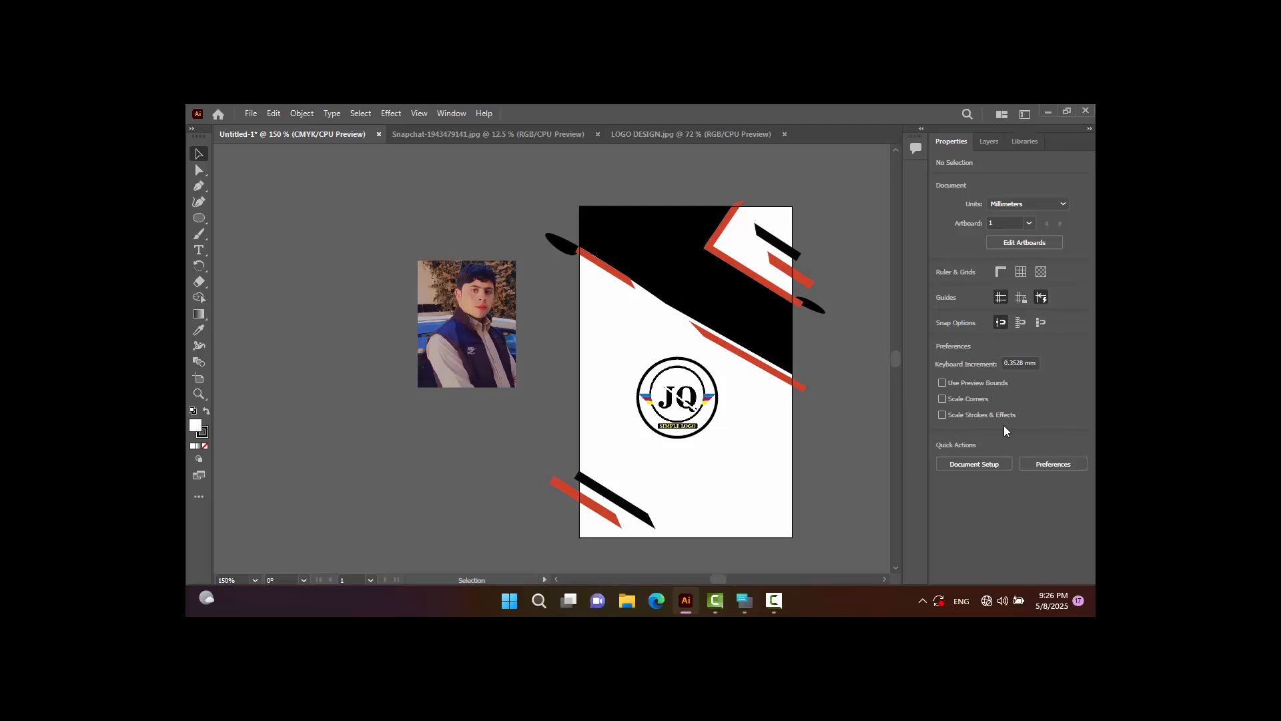
{"action": "key", "text": "ctrl+equal"}
{"action": "key", "text": "ctrl+equal"}
{"action": "key", "text": "ctrl+equal"}
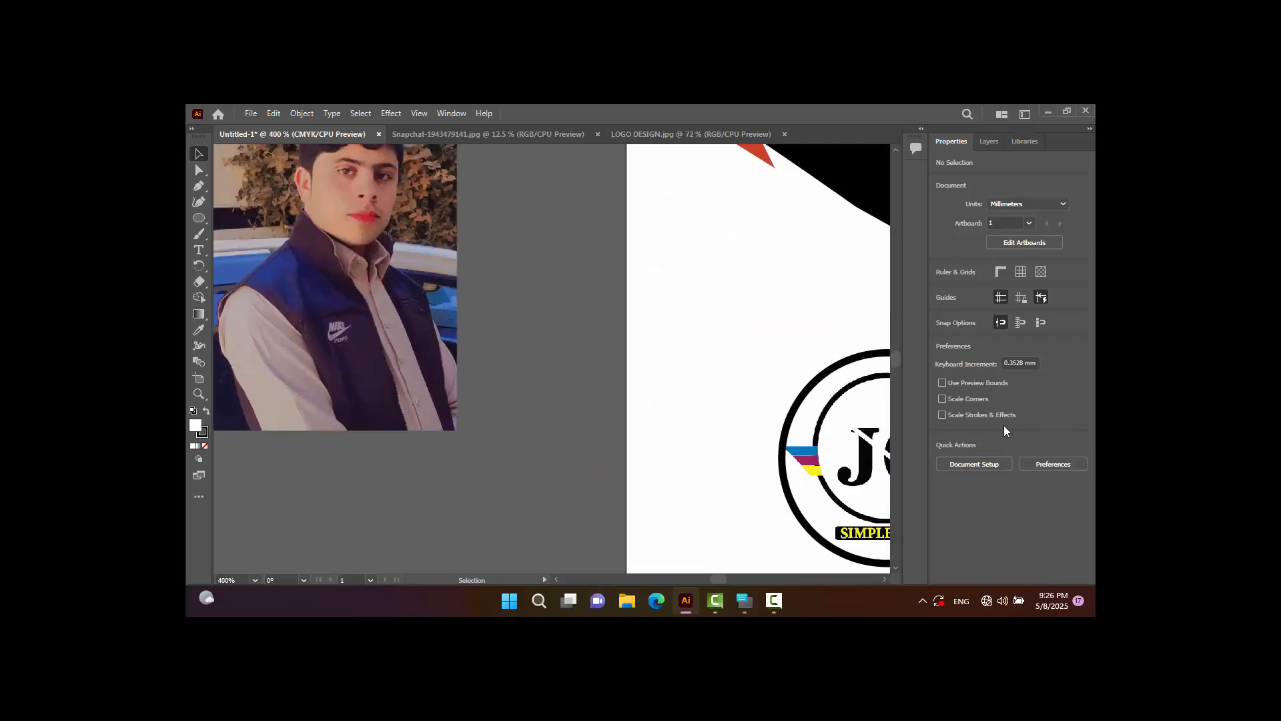
Bring up the on-screen keyboard and activate the Type tool for adding text below the circular logo.
{"action": "left_click_drag", "start_coordinate": [768, 434], "coordinate": [517, 215]}
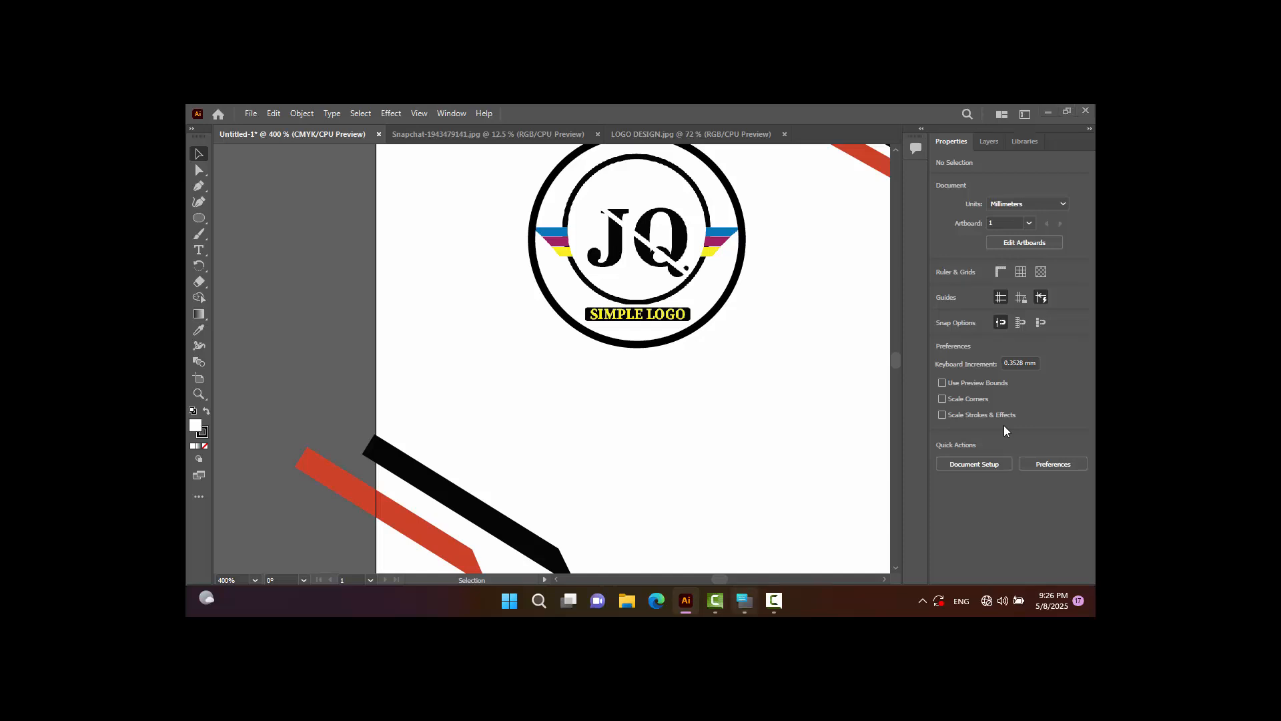
{"action": "left_click", "coordinate": [744, 601]}
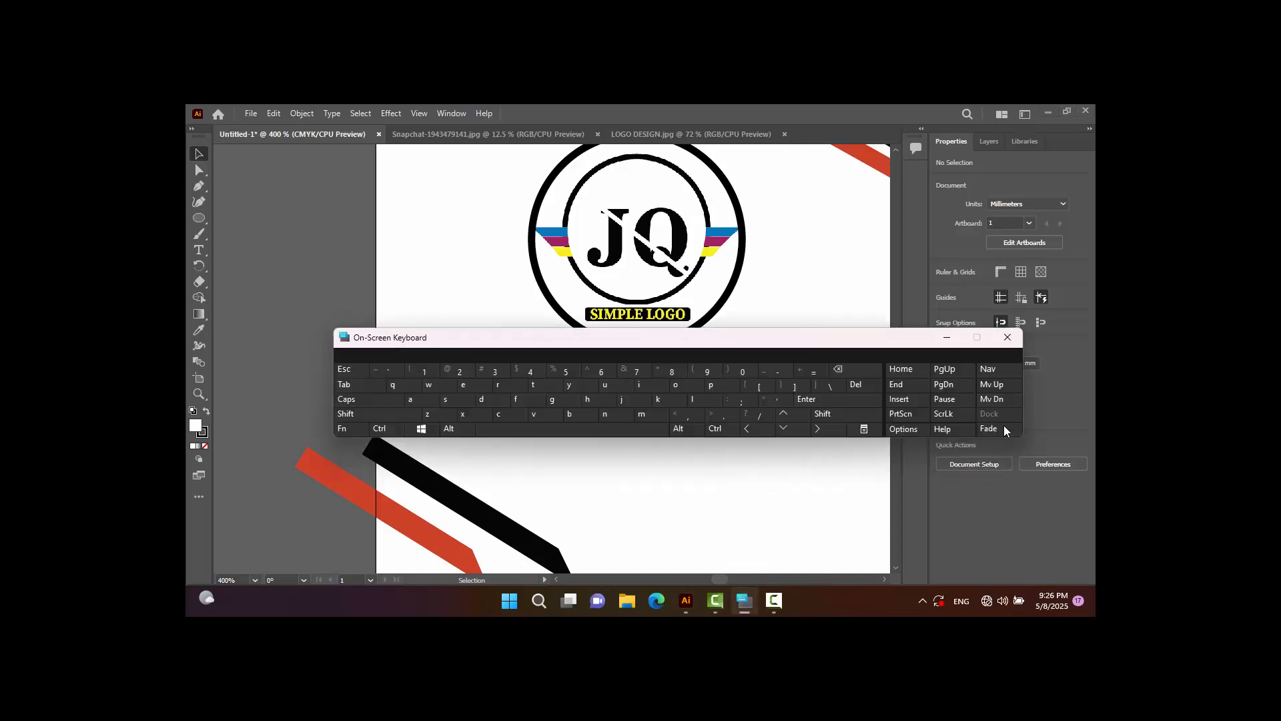
{"action": "left_click_drag", "start_coordinate": [762, 340], "coordinate": [769, 214]}
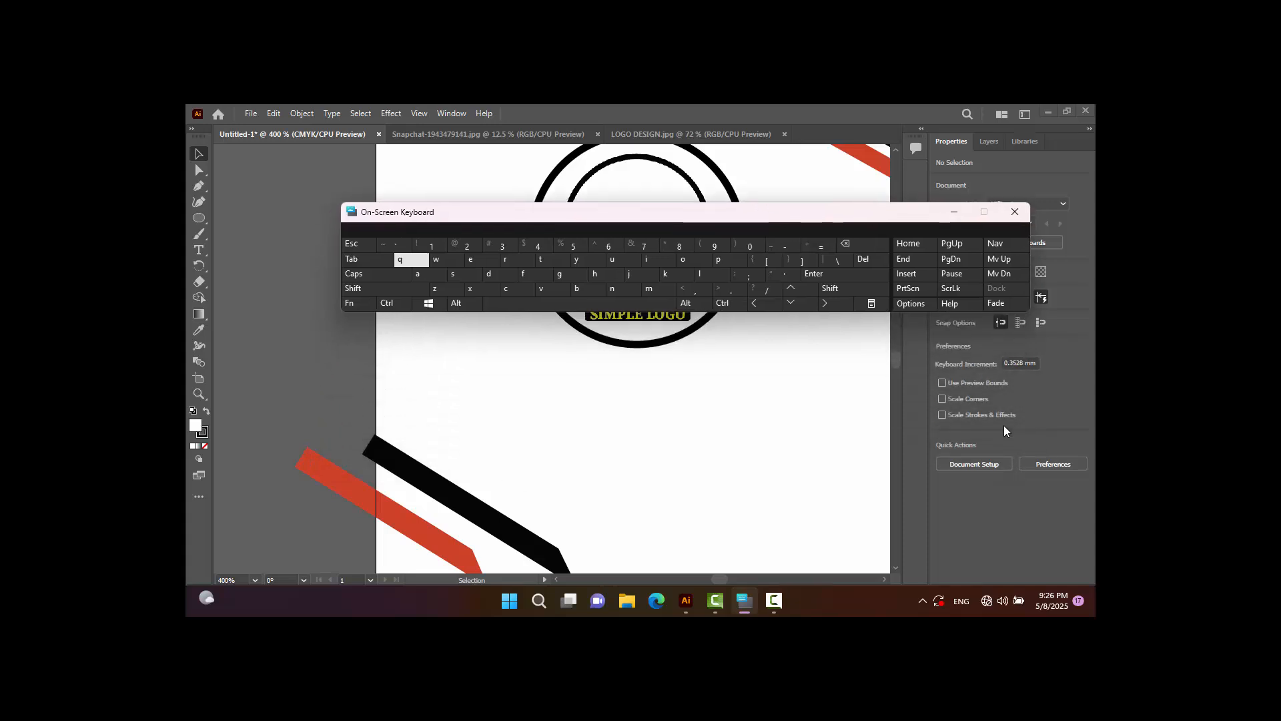
{"action": "key", "text": "t"}
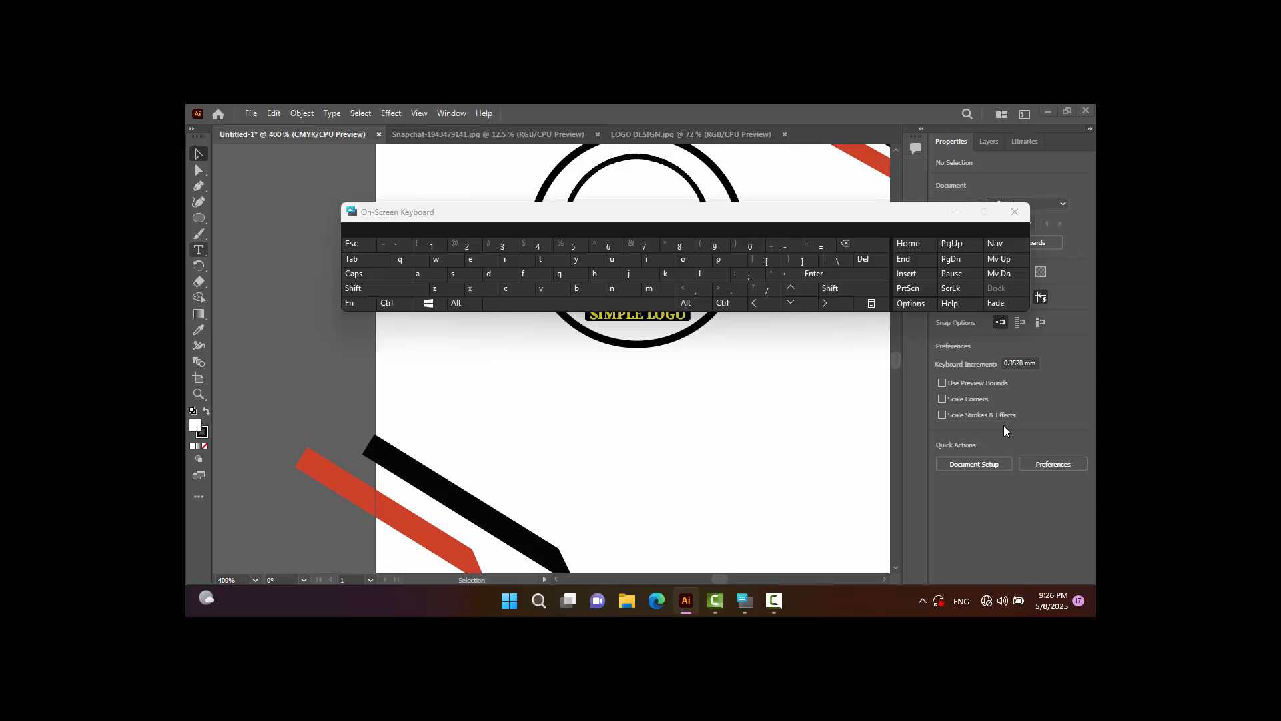
{"action": "left_click", "coordinate": [774, 601]}
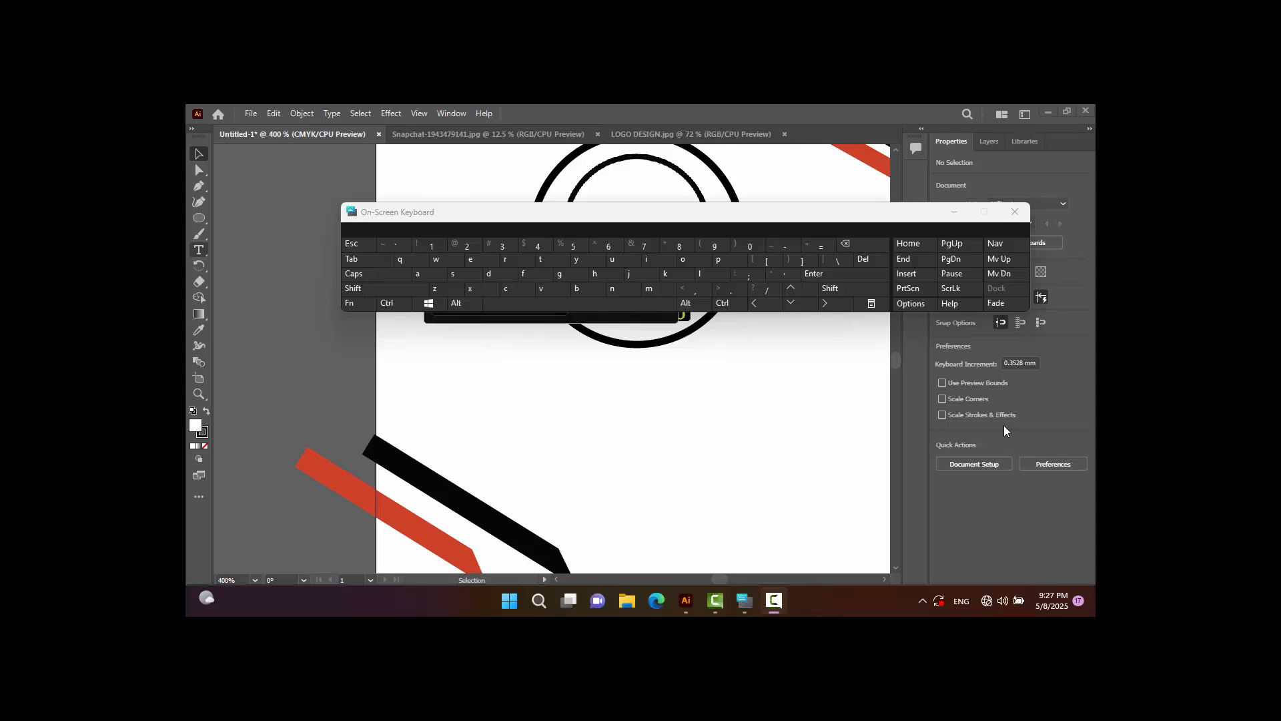
{"action": "left_click_drag", "start_coordinate": [642, 212], "coordinate": [756, 151]}
{"action": "left_click", "coordinate": [621, 287]}
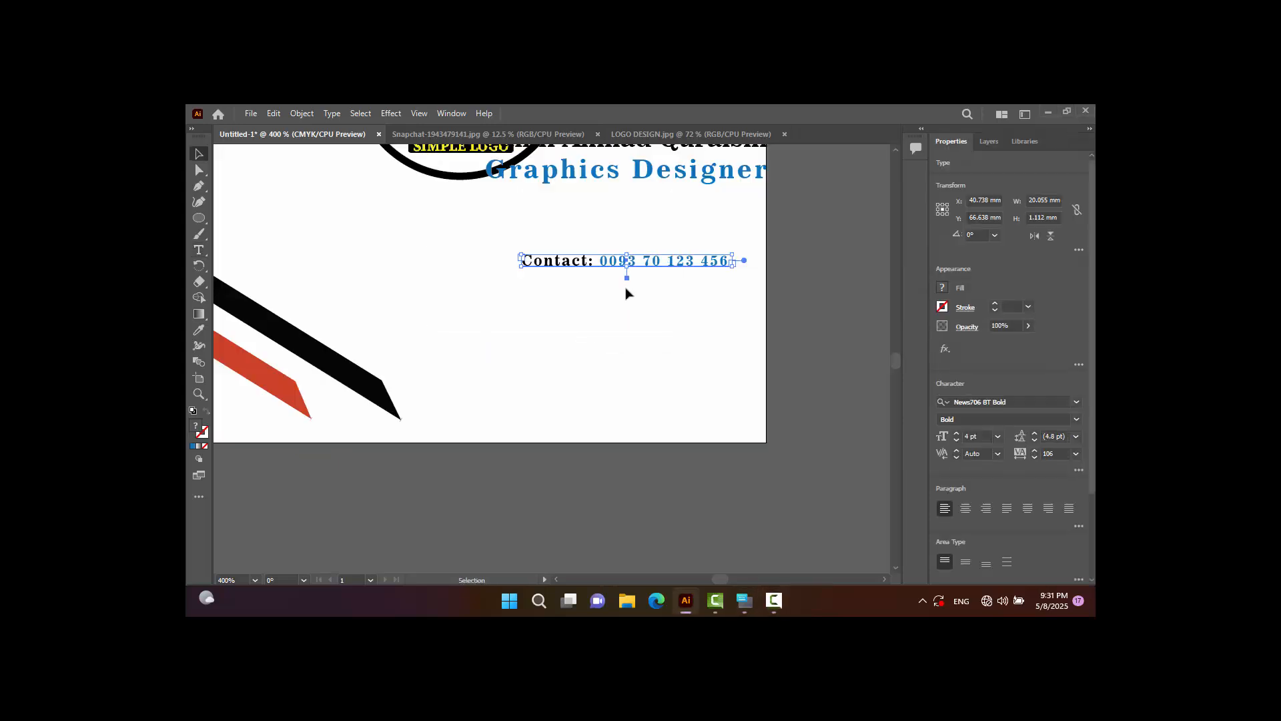
Move the name and job title text block beneath the circular logo, and shift the logo up about 3.19 mm.
{"action": "scroll", "coordinate": [895, 356], "scroll_direction": "up", "scroll_amount": 3}
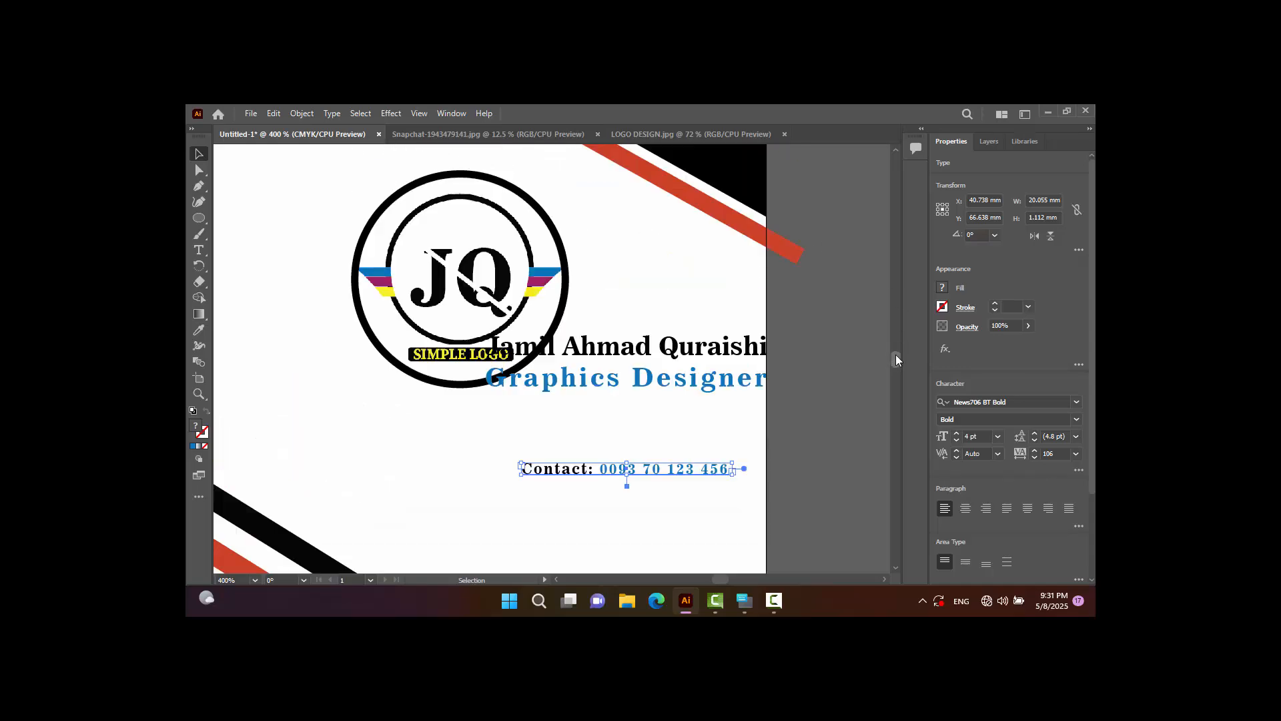
{"action": "scroll", "coordinate": [895, 356], "scroll_direction": "down", "scroll_amount": 6}
{"action": "scroll", "coordinate": [896, 357], "scroll_direction": "up", "scroll_amount": 6}
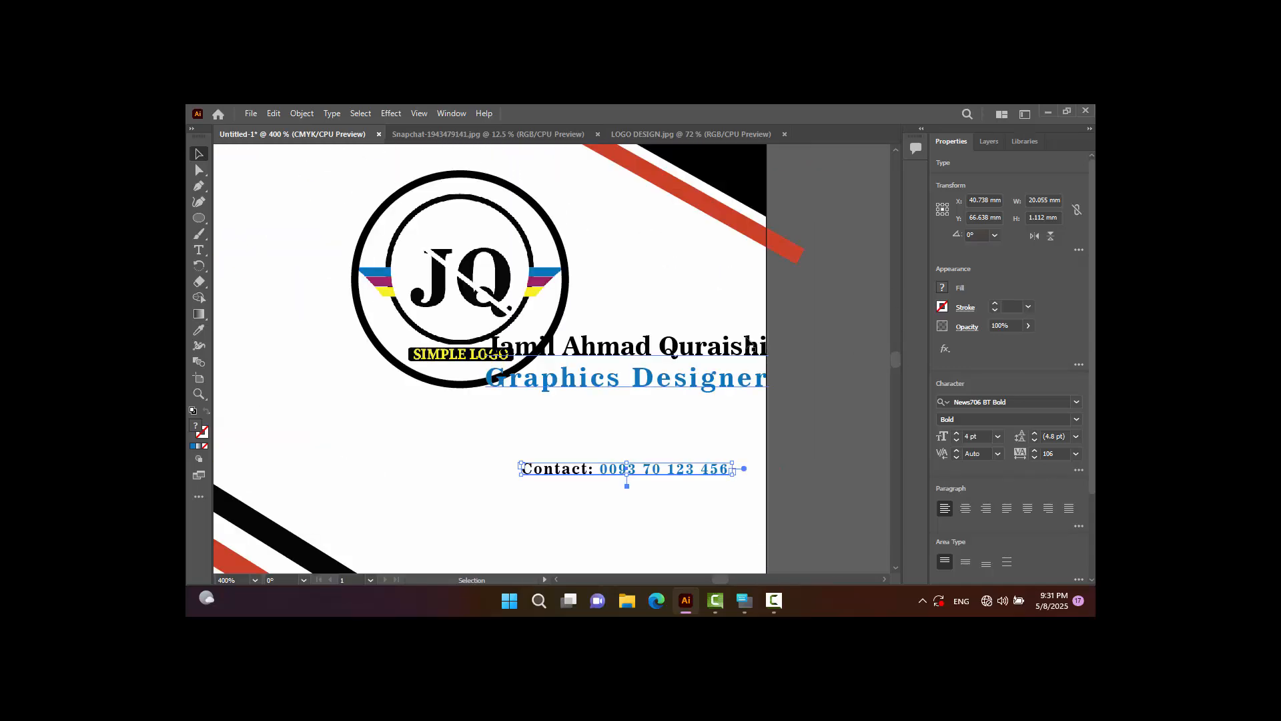
{"action": "left_click_drag", "start_coordinate": [702, 349], "coordinate": [546, 407]}
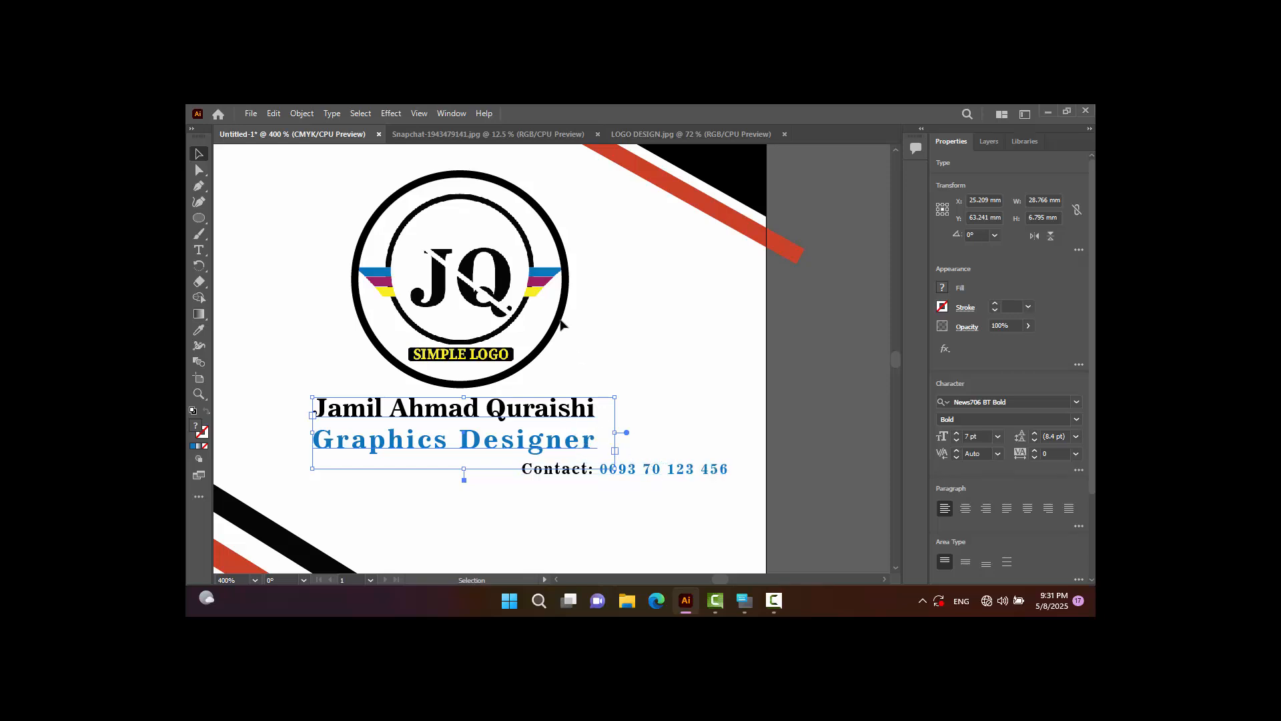
{"action": "left_click_drag", "start_coordinate": [561, 305], "coordinate": [562, 288]}
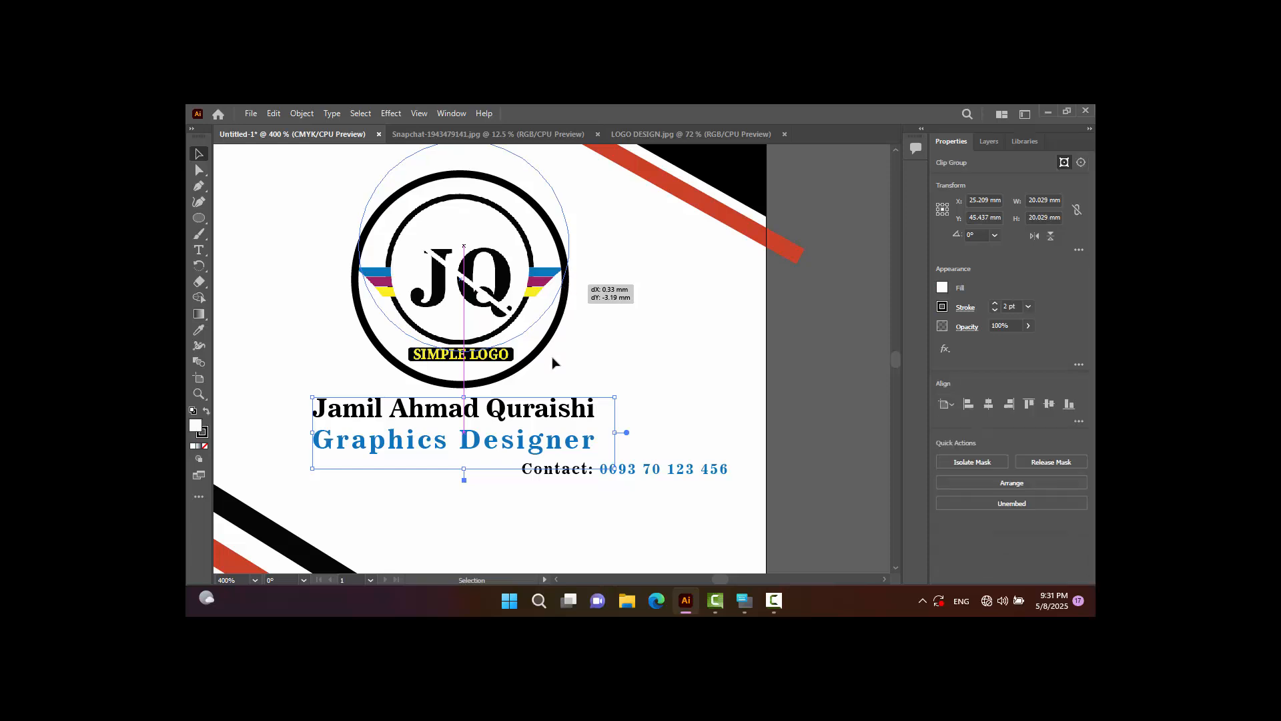
Move the contact line down near the artboard's lower edge, just beside the tips of the slanted bars.
{"action": "left_click_drag", "start_coordinate": [651, 469], "coordinate": [628, 541]}
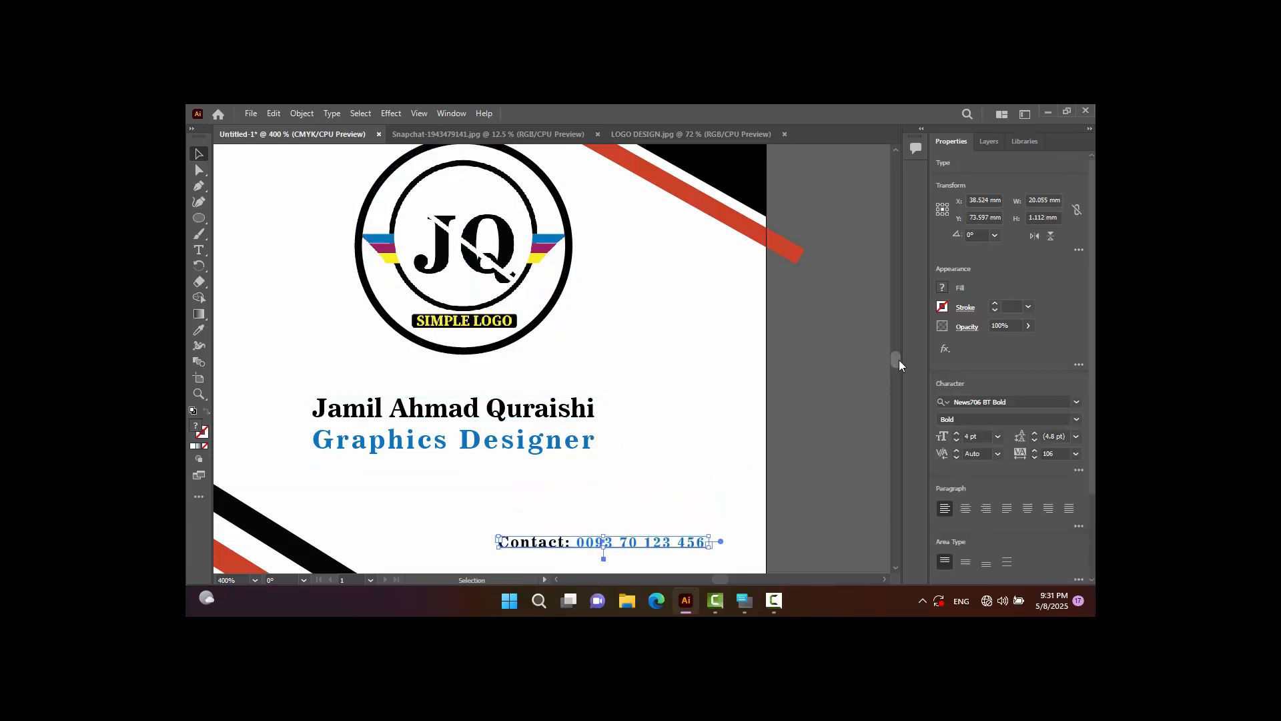
{"action": "left_click_drag", "start_coordinate": [895, 360], "coordinate": [893, 362]}
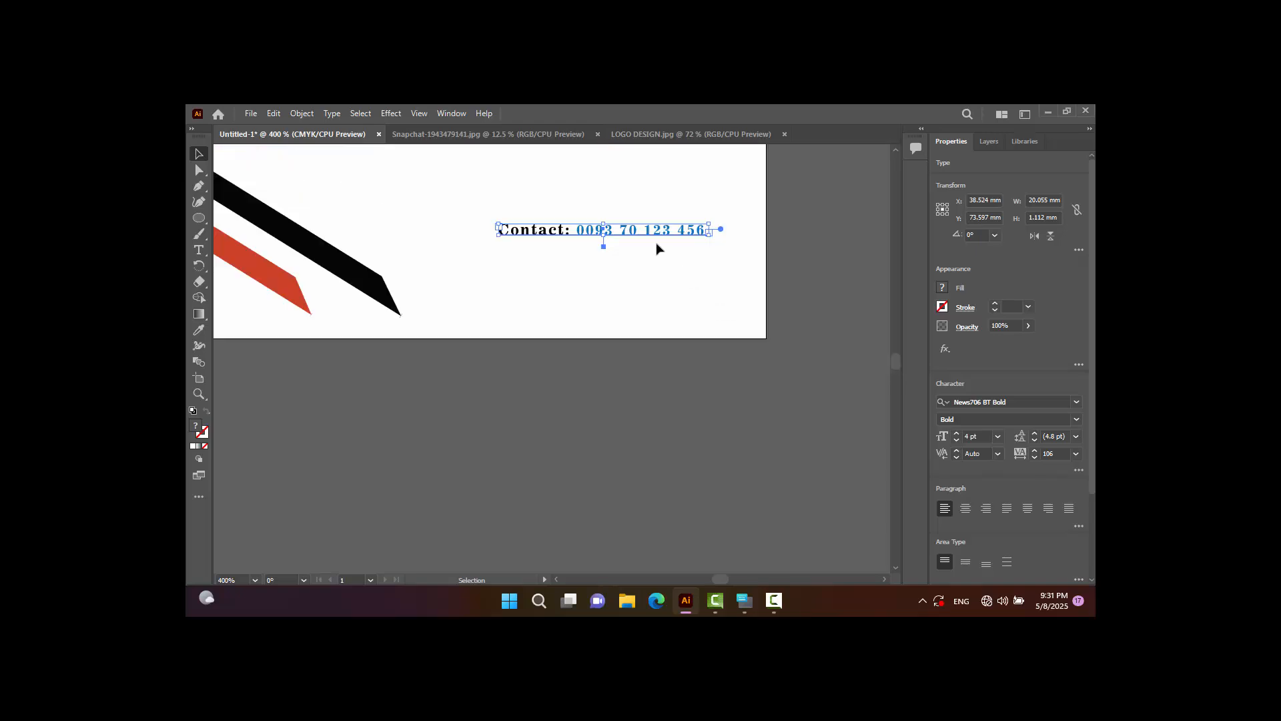
{"action": "left_click_drag", "start_coordinate": [656, 234], "coordinate": [583, 302]}
{"action": "left_click", "coordinate": [665, 417]}
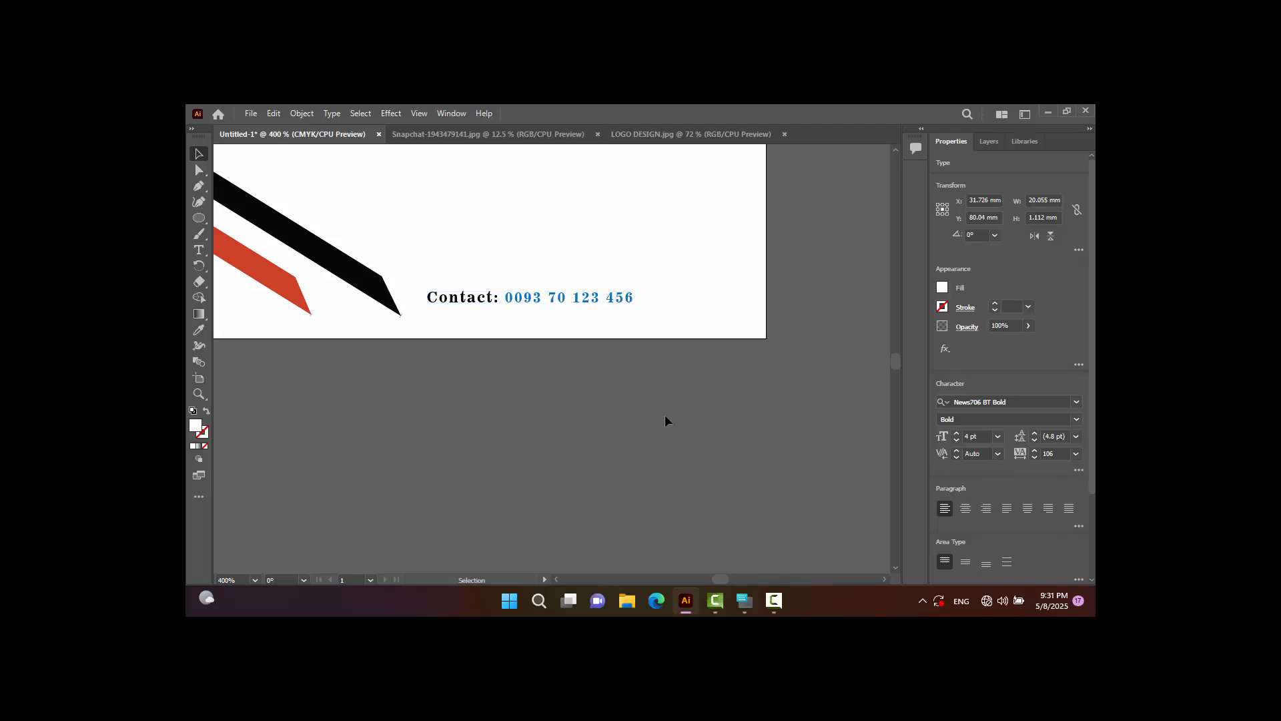
Delete the leftover portrait photo lying outside the artboard.
{"action": "key", "text": "ctrl+minus"}
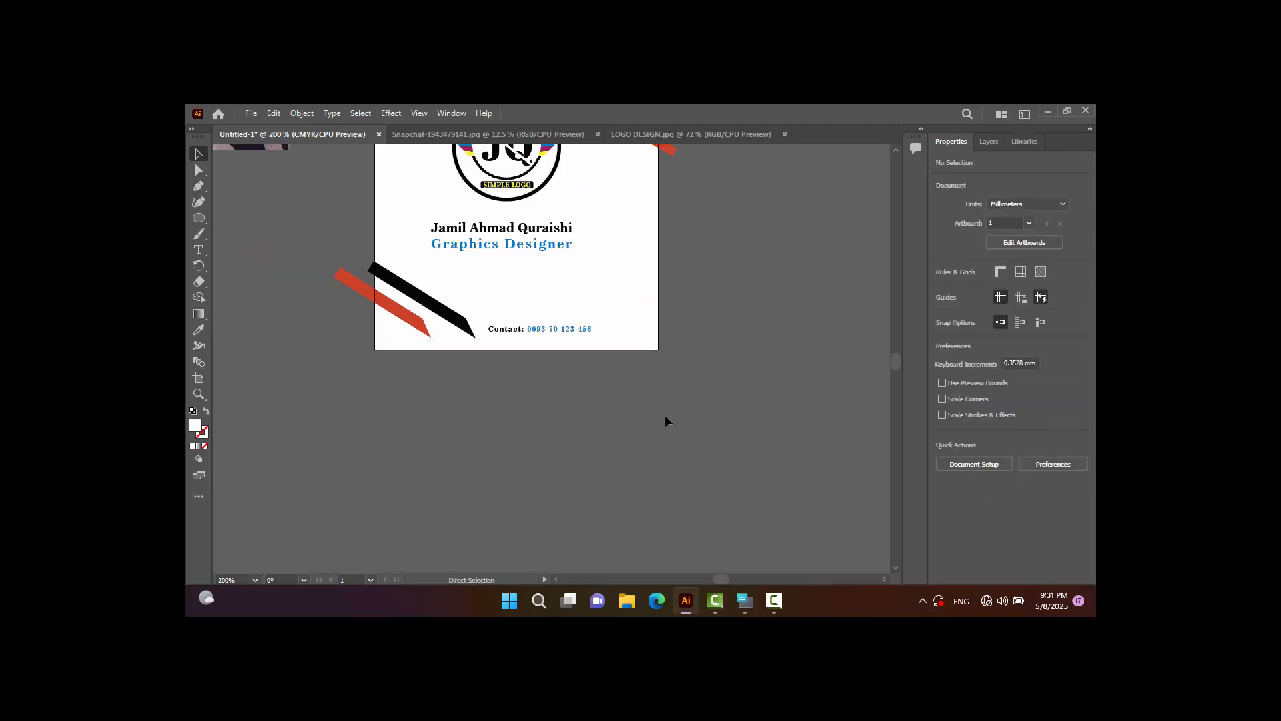
{"action": "left_click_drag", "start_coordinate": [895, 358], "coordinate": [896, 355]}
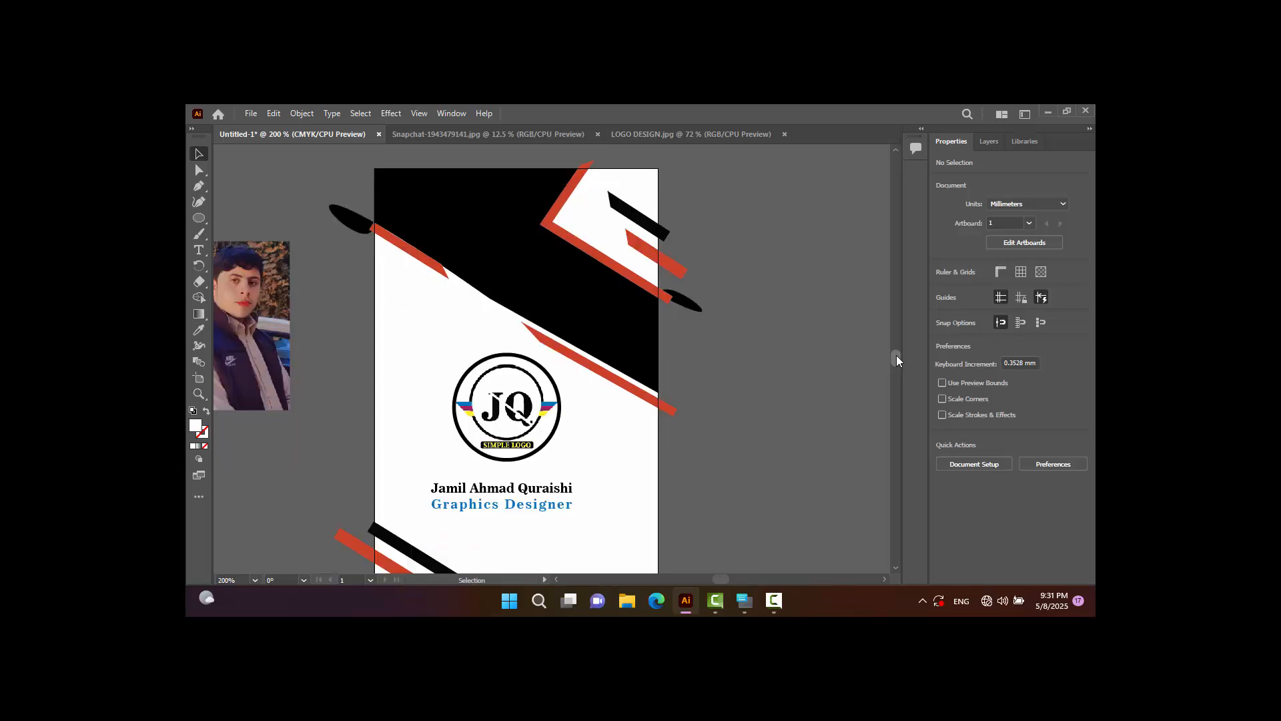
{"action": "scroll", "coordinate": [895, 355], "scroll_direction": "down", "scroll_amount": 2}
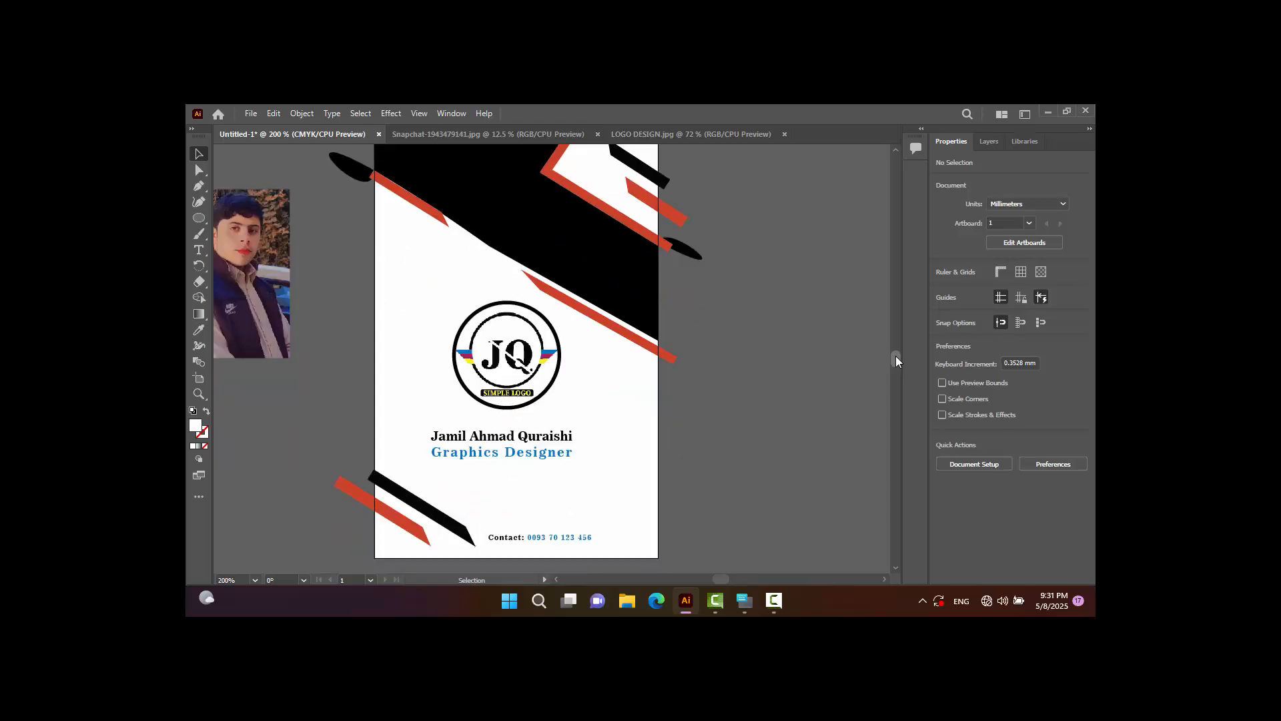
{"action": "scroll", "coordinate": [896, 355], "scroll_direction": "up", "scroll_amount": 3}
{"action": "scroll", "coordinate": [896, 355], "scroll_direction": "down", "scroll_amount": 3}
{"action": "scroll", "coordinate": [895, 355], "scroll_direction": "up", "scroll_amount": 2}
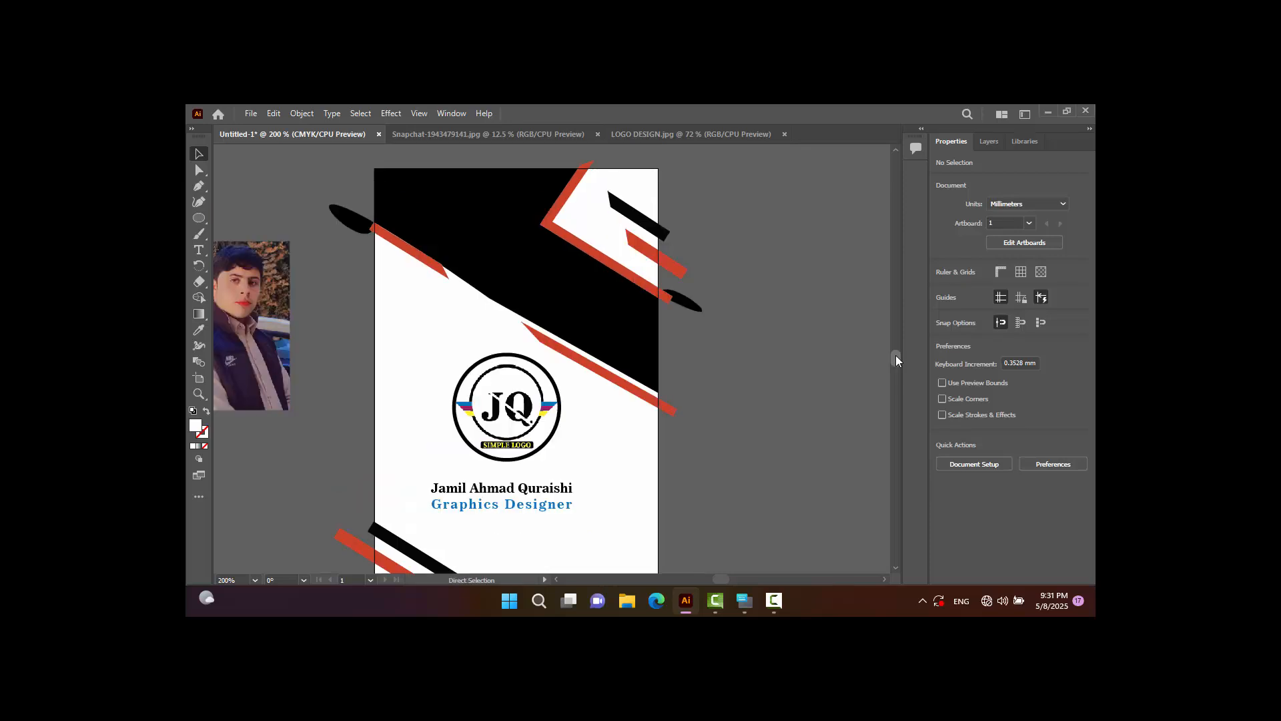
{"action": "key", "text": "ctrl+minus"}
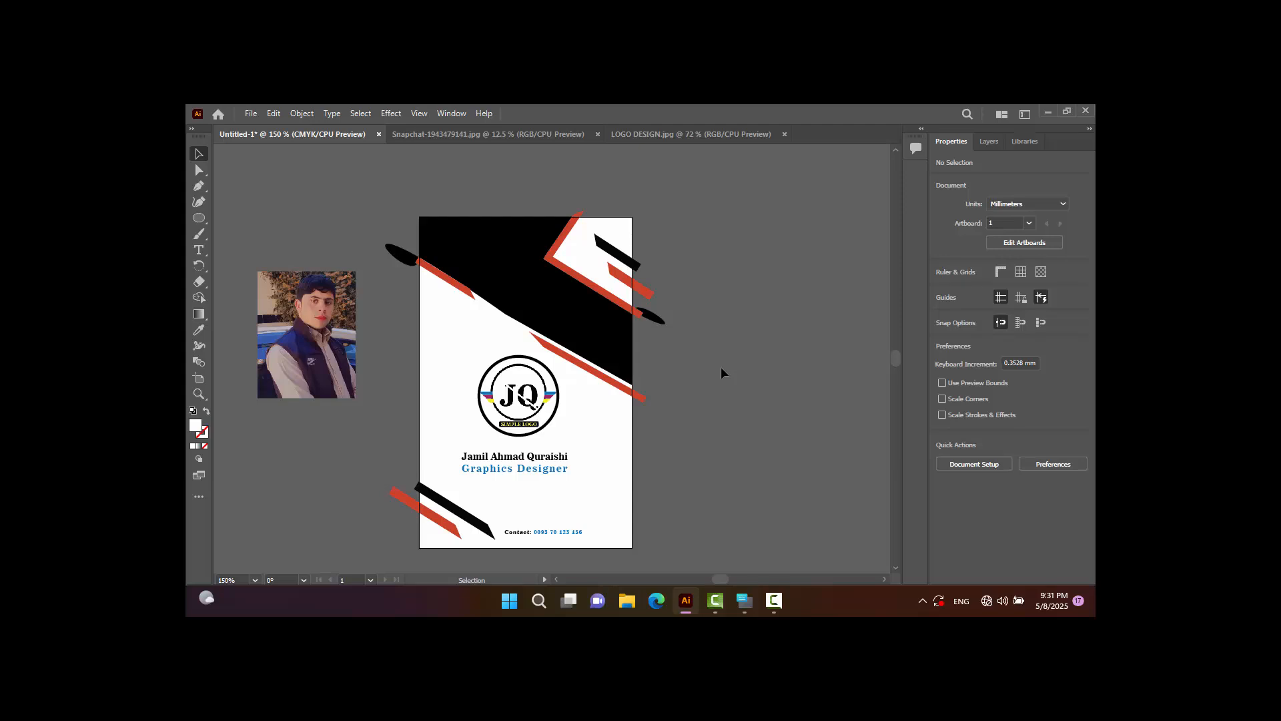
{"action": "left_click", "coordinate": [343, 344]}
{"action": "key", "text": "Delete"}
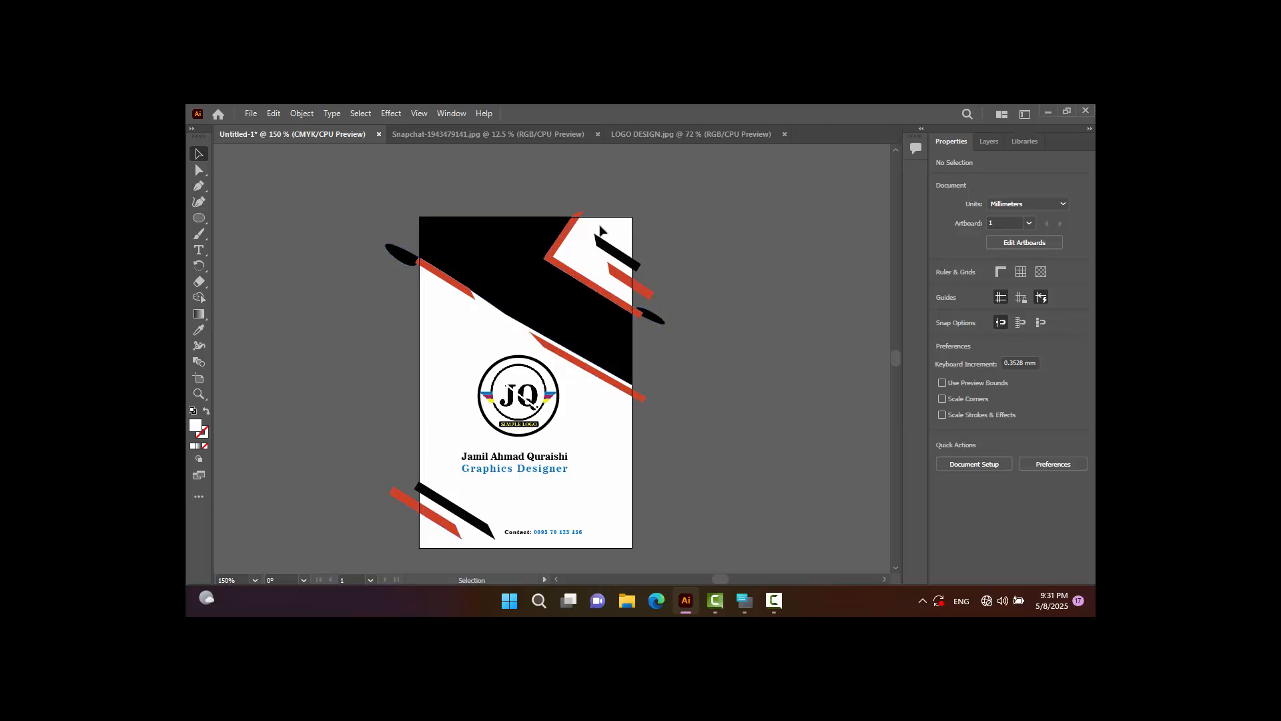
Draw a 54 by 84 mm rectangle covering the whole artboard and remove its fill.
{"action": "right_click", "coordinate": [199, 218]}
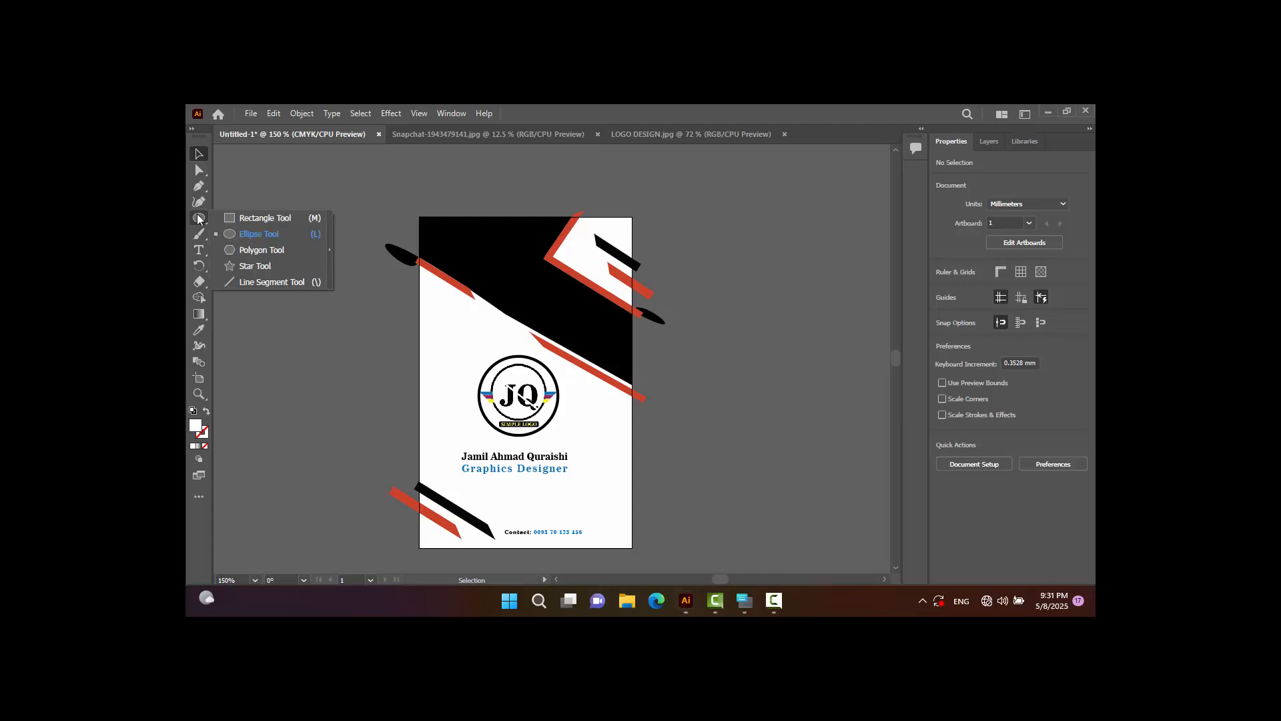
{"action": "left_click", "coordinate": [263, 218]}
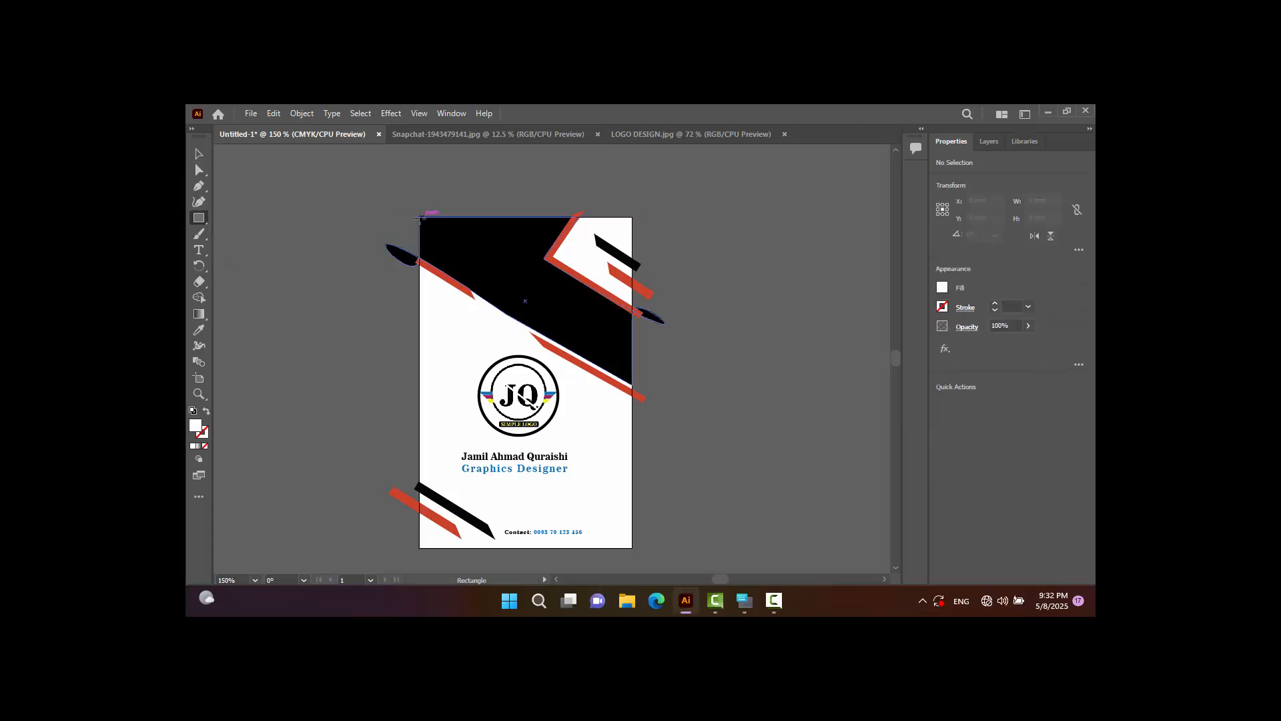
{"action": "mouse_move", "coordinate": [420, 218]}
{"action": "left_mouse_down"}
{"action": "mouse_move", "coordinate": [544, 319]}
{"action": "mouse_move", "coordinate": [632, 547]}
{"action": "left_mouse_up"}
{"action": "left_click", "coordinate": [204, 446]}
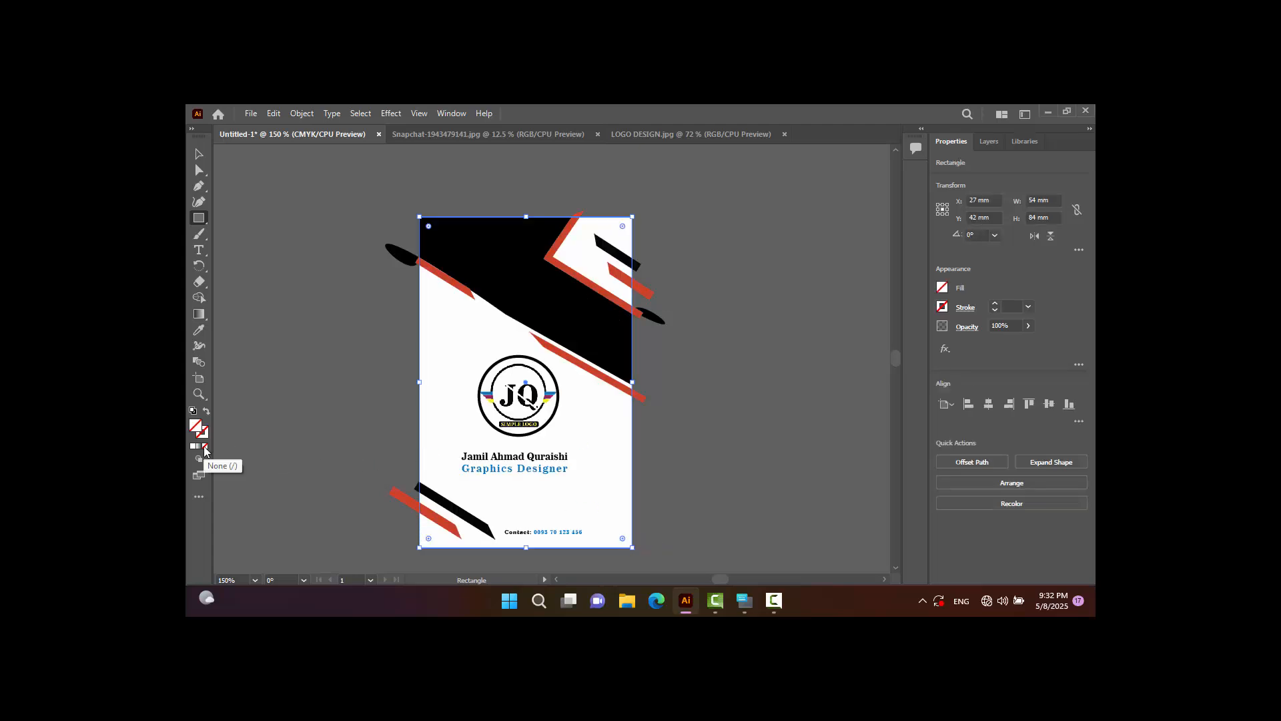
Select all the artwork and clip it to the artboard-sized rectangle with a clipping mask, then deselect it.
{"action": "left_click", "coordinate": [497, 394], "text": "ctrl+shift"}
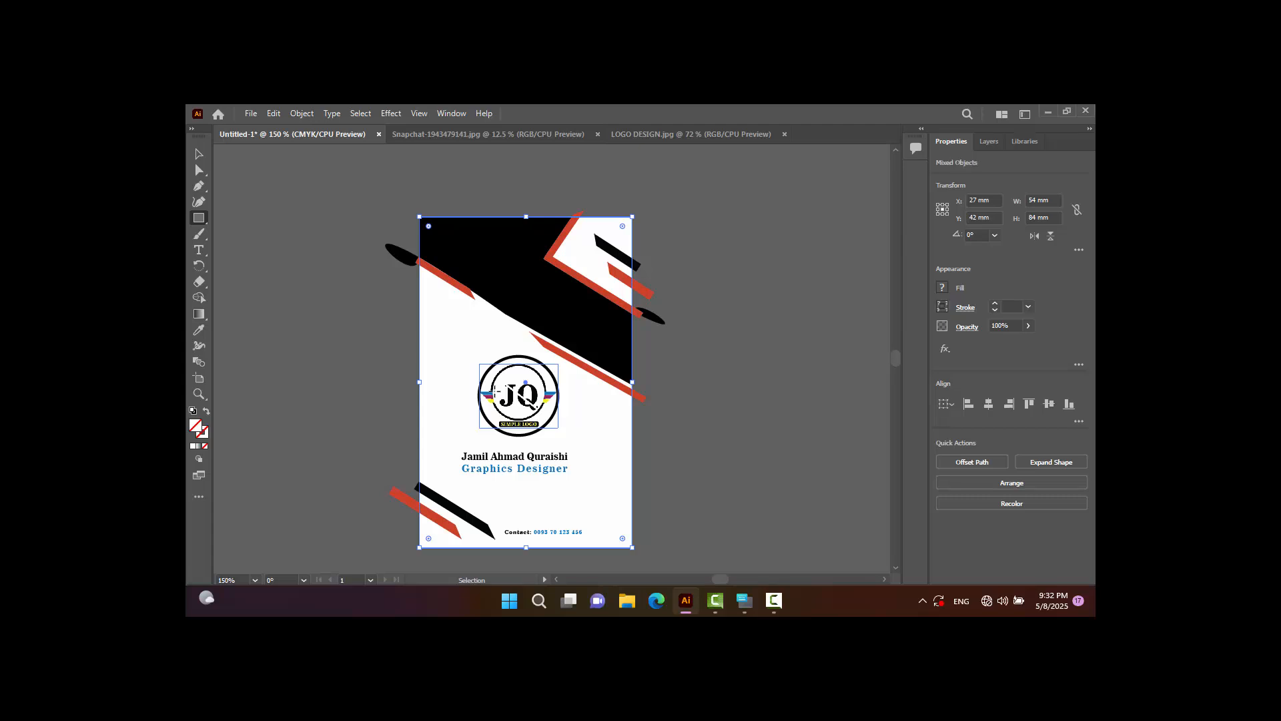
{"action": "key", "text": "ctrl+a"}
{"action": "right_click", "coordinate": [534, 323]}
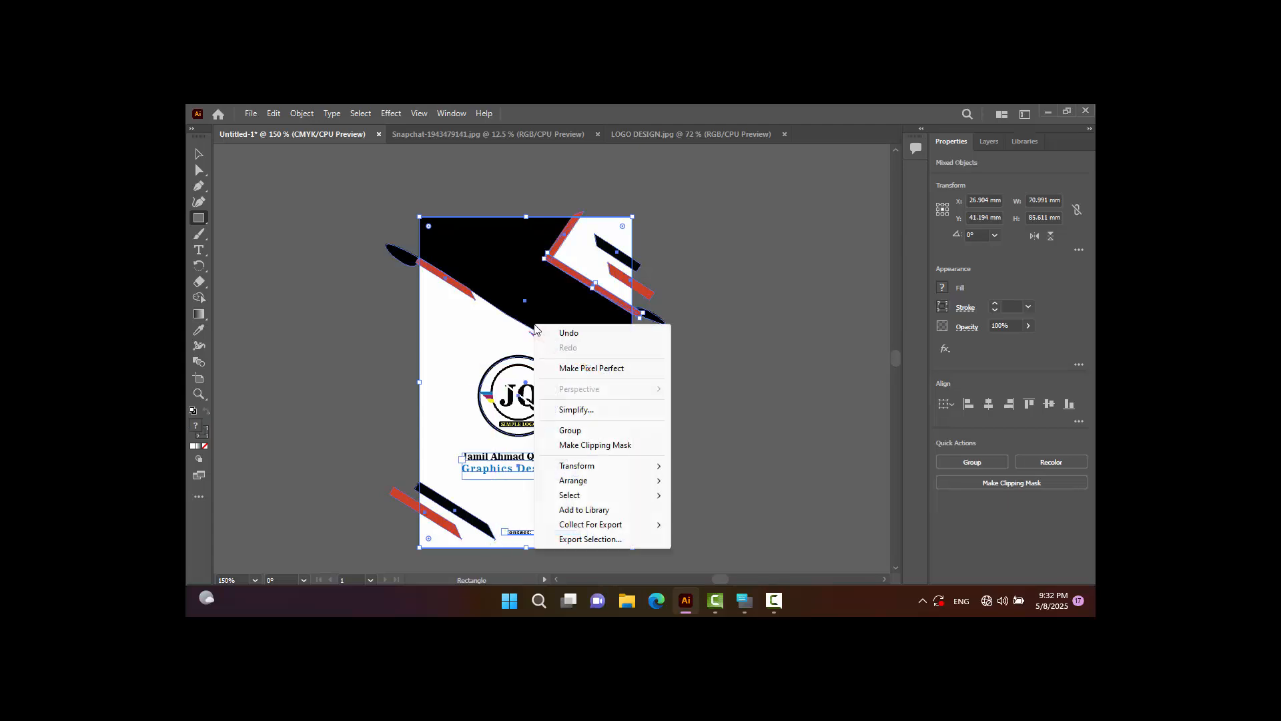
{"action": "left_click", "coordinate": [595, 445]}
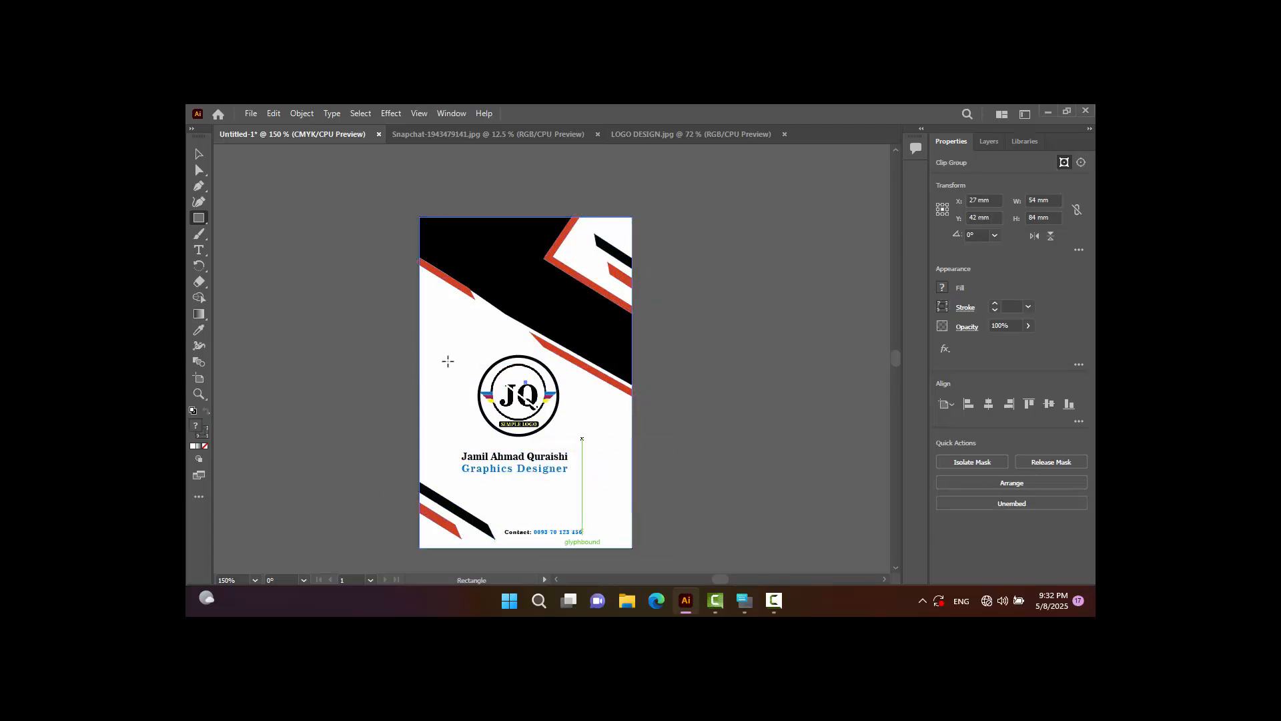
{"action": "left_click", "coordinate": [200, 155]}
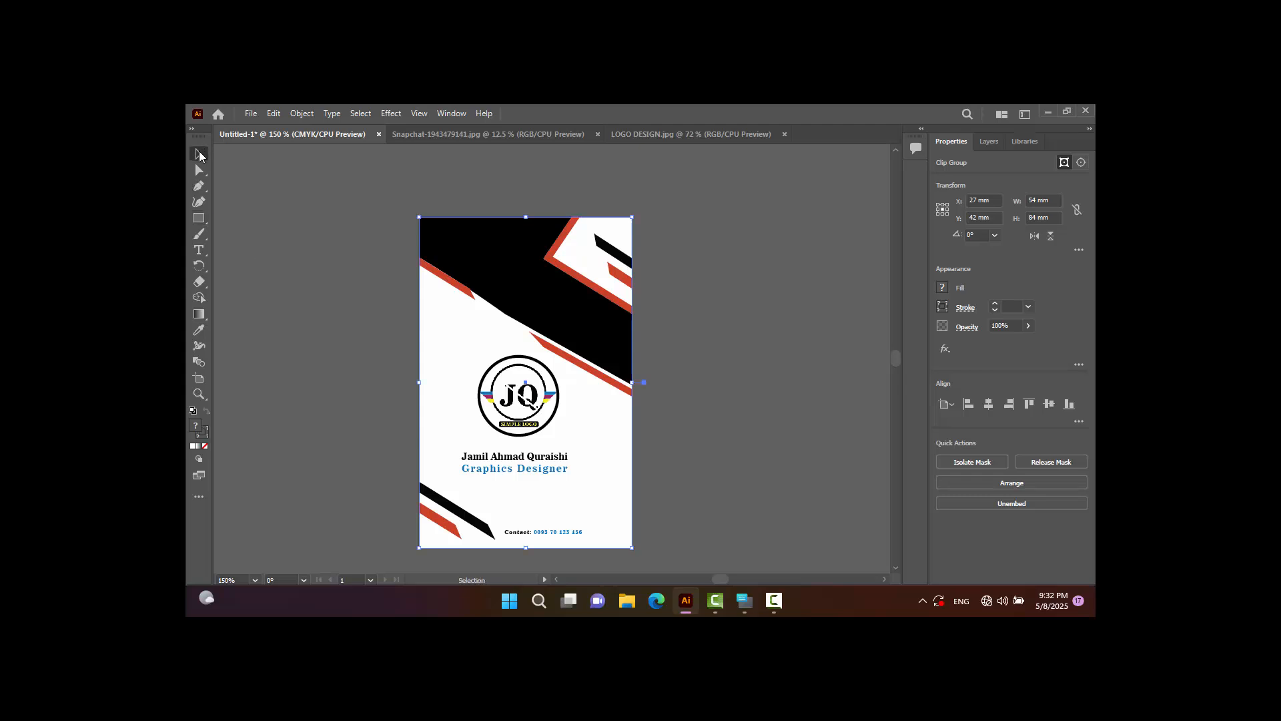
{"action": "left_click", "coordinate": [333, 224]}
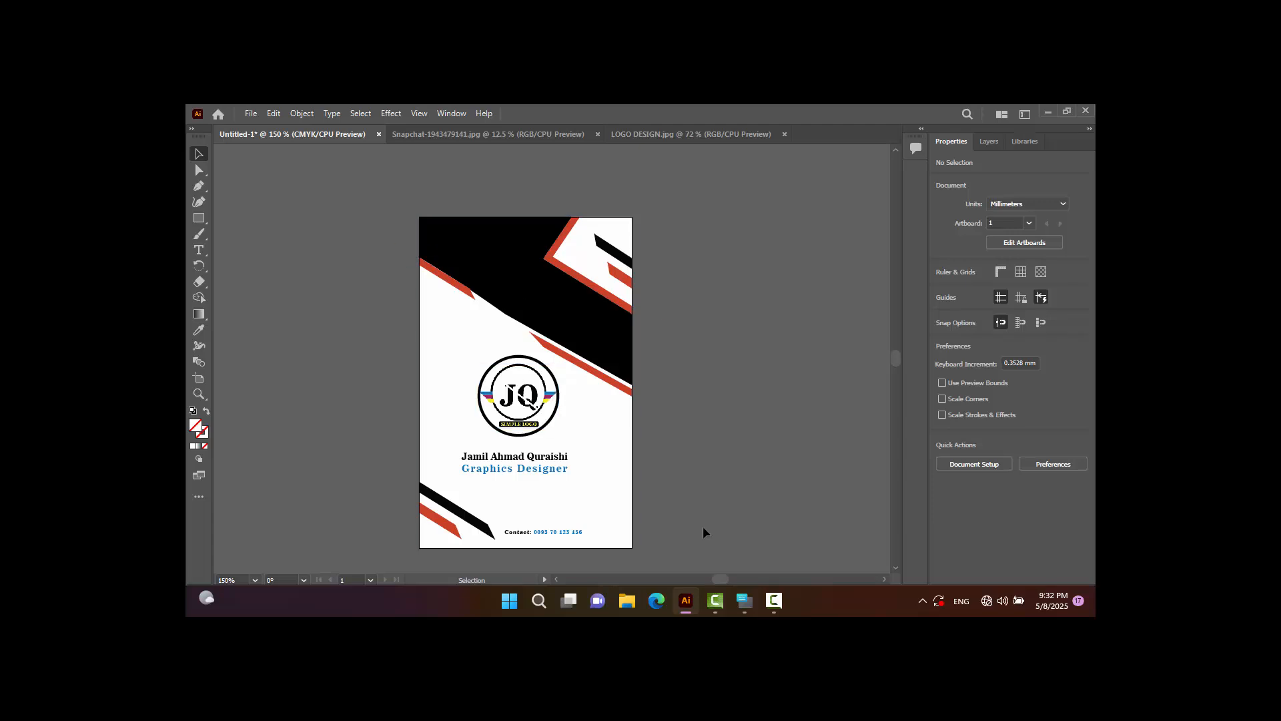
{"action": "left_click", "coordinate": [769, 600]}
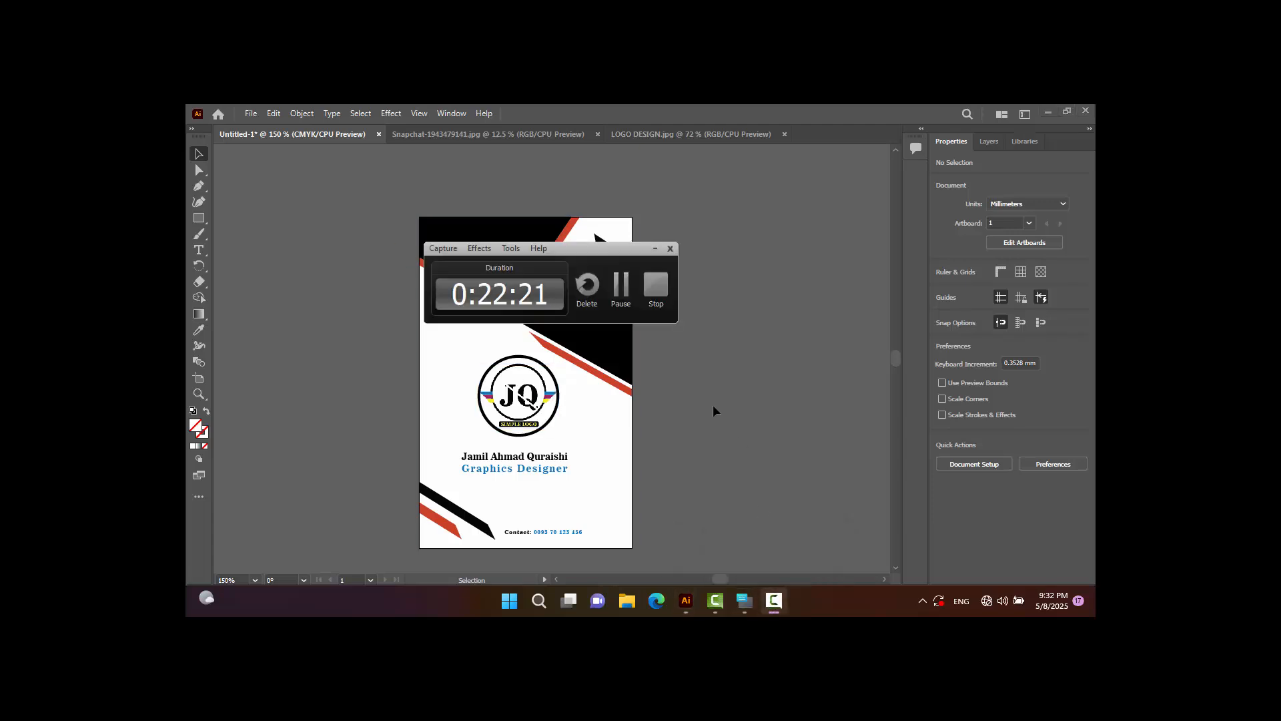